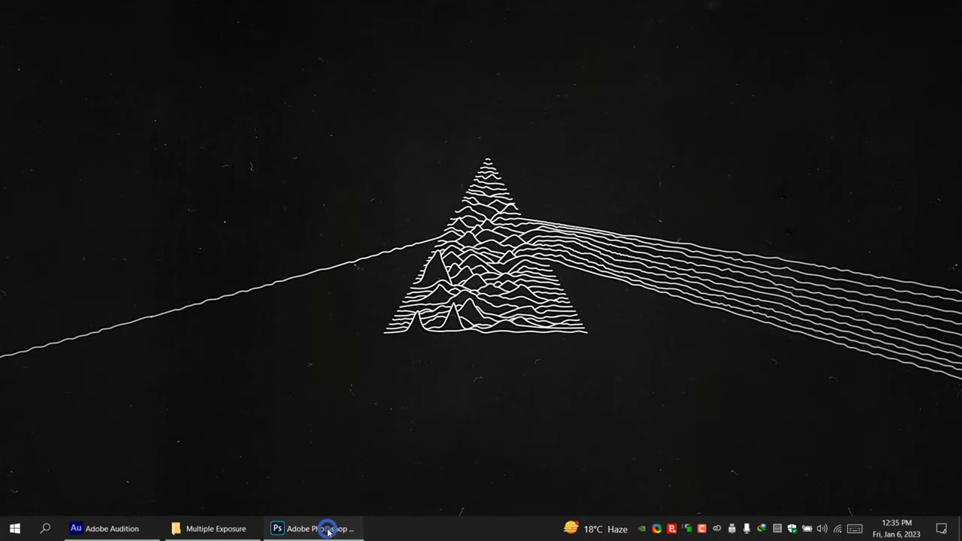
- Open good-faces-xmSWVeGEnJw-unsplash.jpg from the Multiple Exposure folder in Photoshop
left_click(325, 528)
left_click(228, 532)
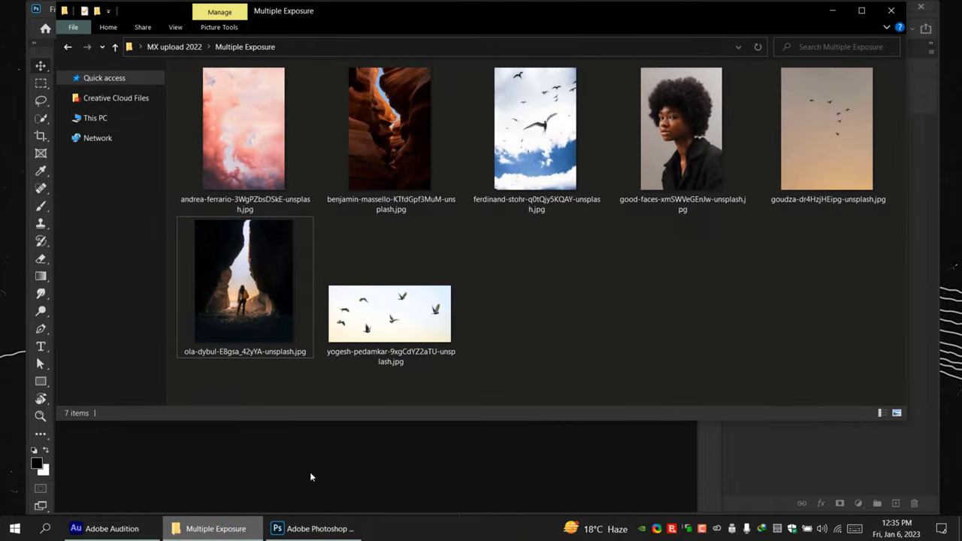
left_click(693, 111)
left_click_drag(693, 110, 436, 471)
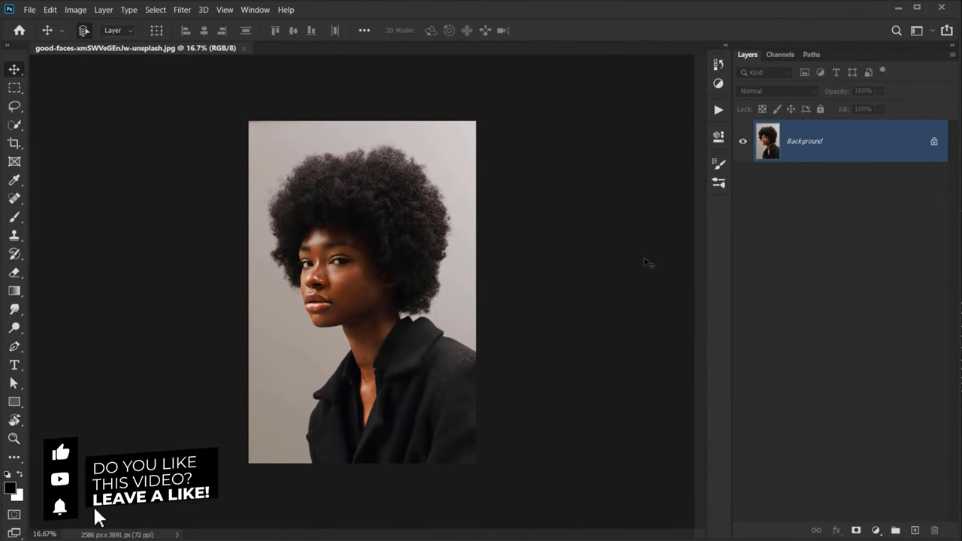
key("ctrl+0")
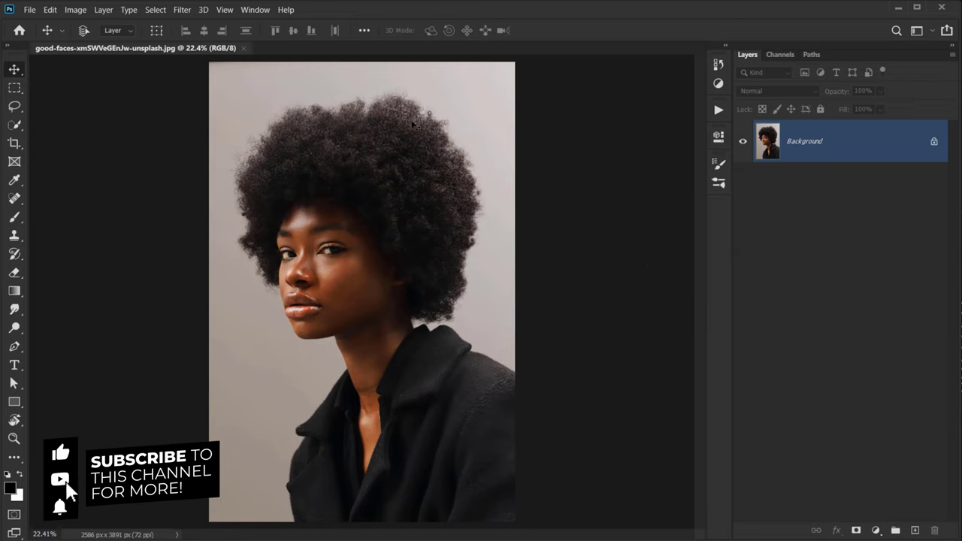
- Select the woman in the portrait automatically with Select Subject
left_click(154, 10)
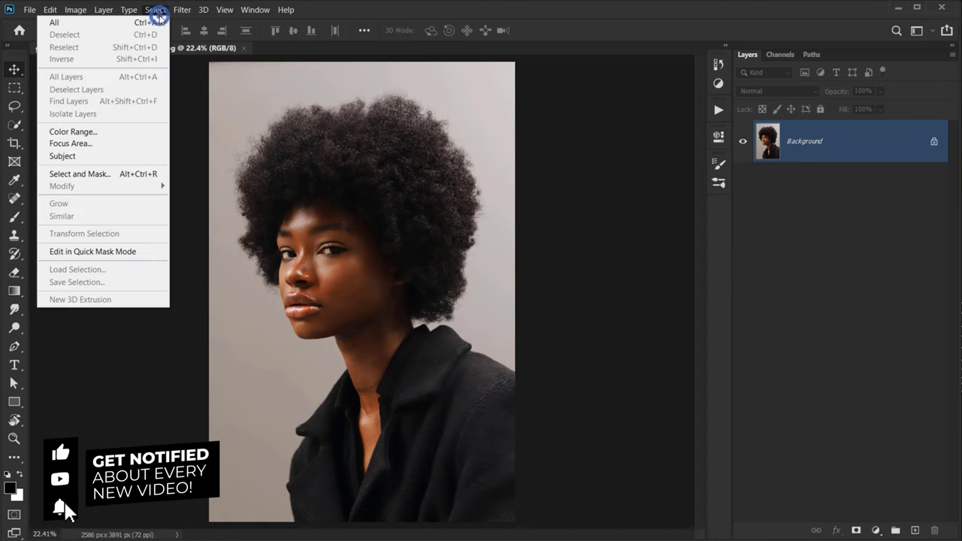
left_click(72, 156)
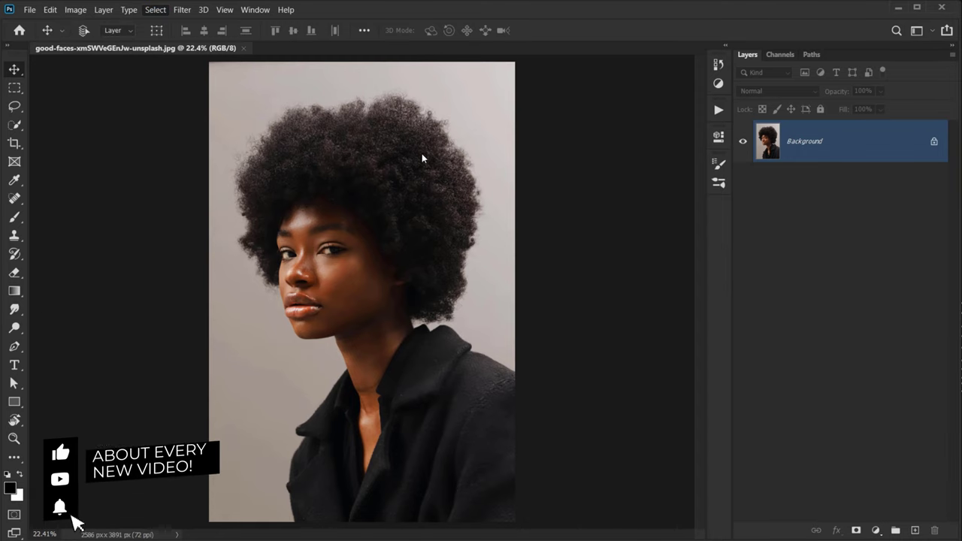
scroll(377, 233, "up", 3)
left_click_drag(403, 193, 416, 214)
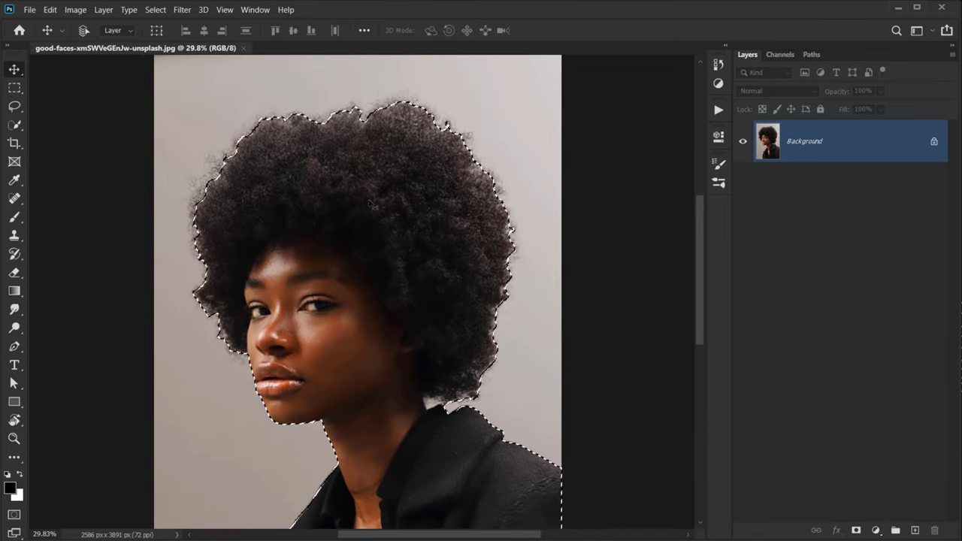
left_click_drag(334, 272, 336, 247)
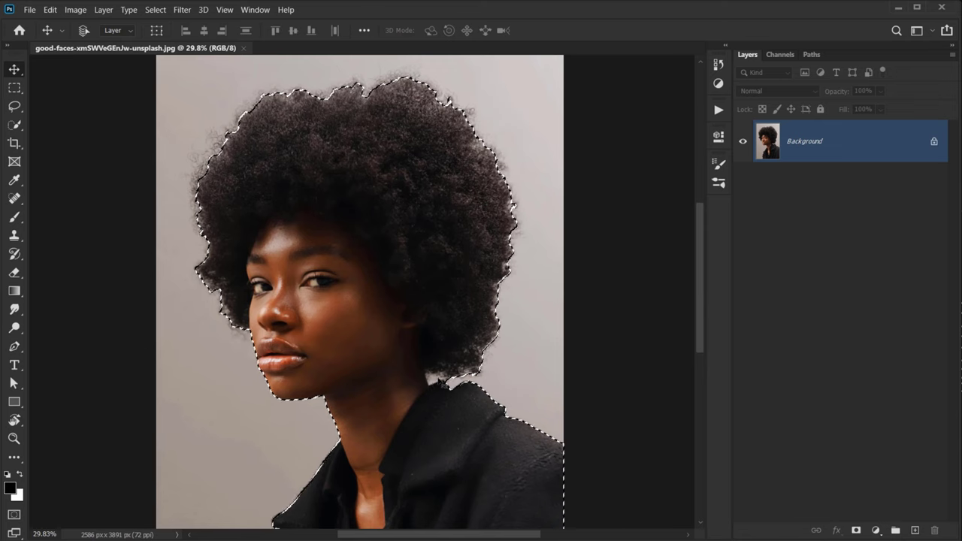
- Open the selection in Select and Mask and refine the hair edge along the top of the afro
left_click(155, 10)
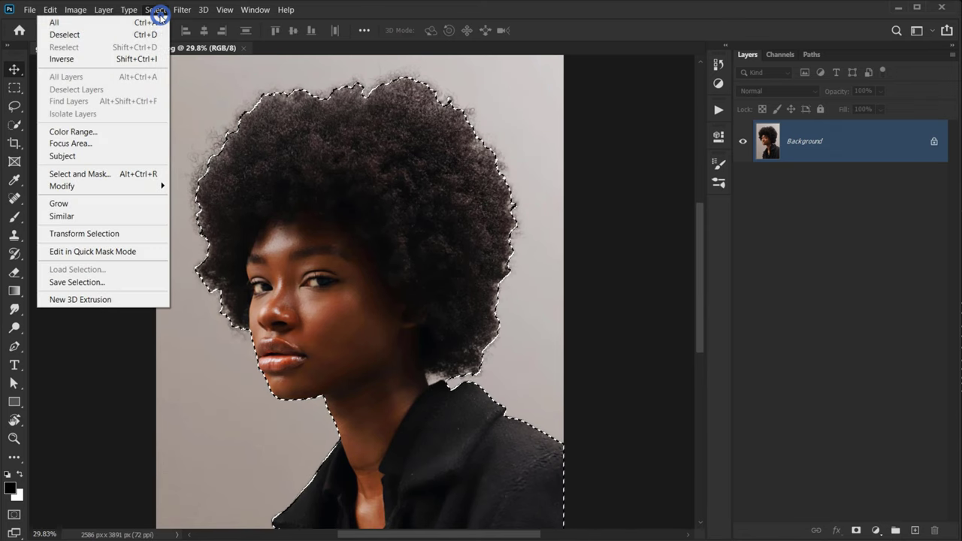
left_click(118, 173)
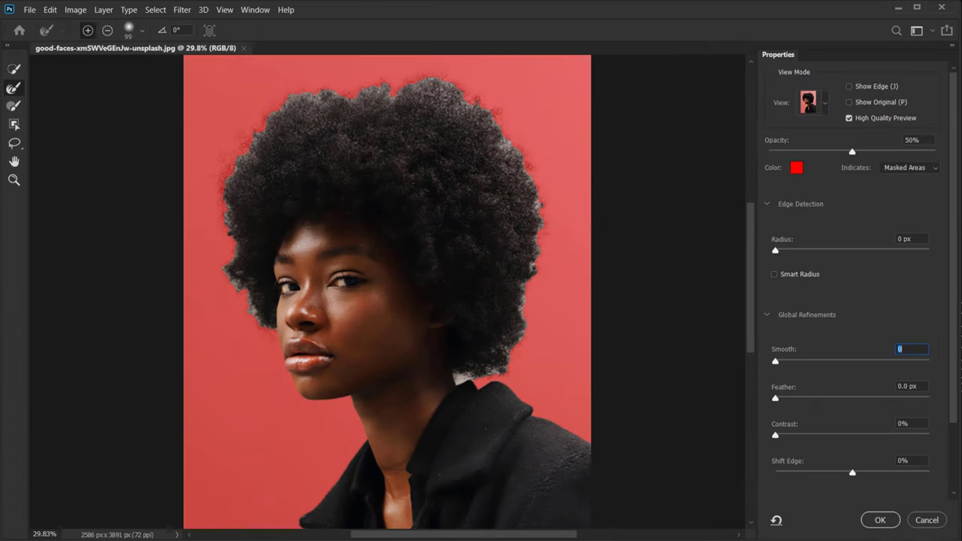
left_click_drag(395, 168, 391, 166)
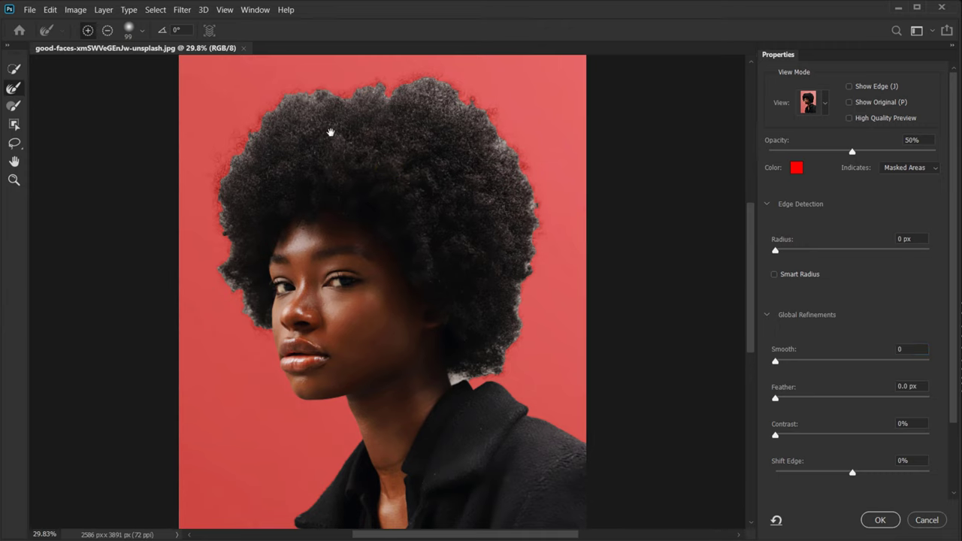
scroll(203, 105, "up", 2)
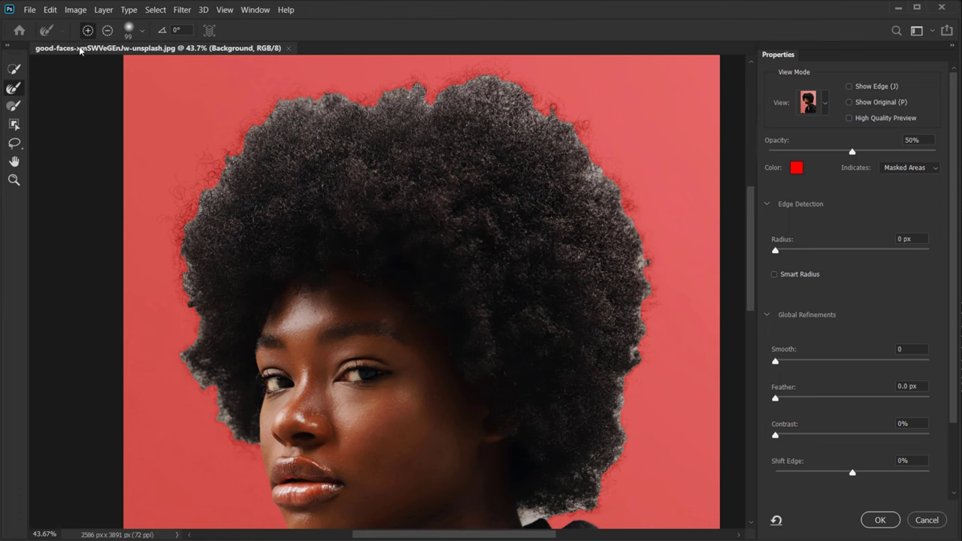
scroll(427, 154, "up", 3)
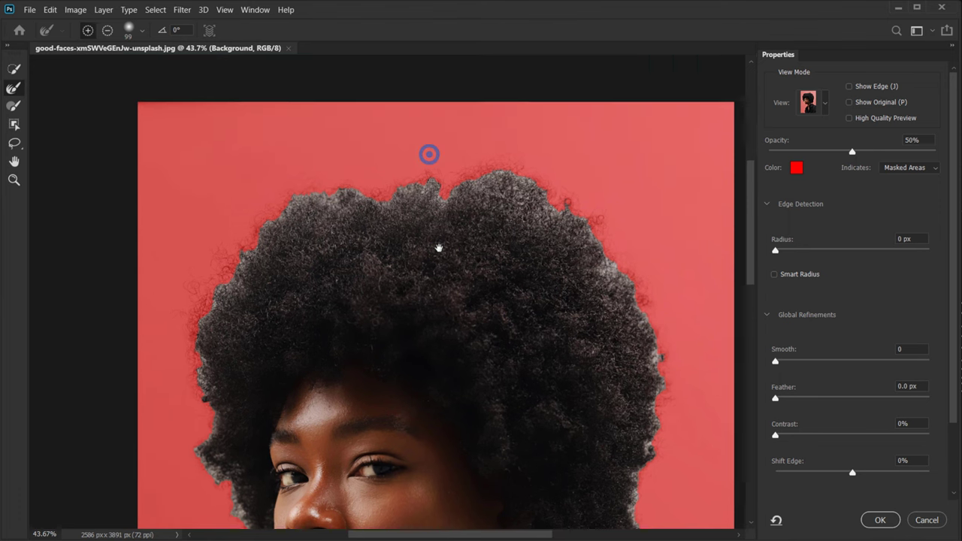
scroll(423, 179, "down", 3)
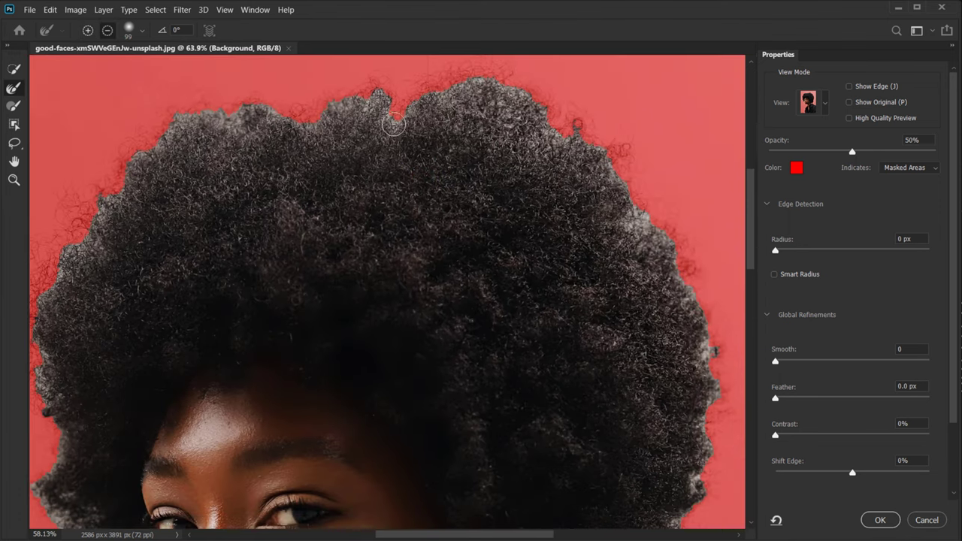
mouse_move(338, 104)
left_mouse_down()
mouse_move(349, 104)
mouse_move(339, 103)
mouse_move(380, 156)
left_mouse_up()
right_click(334, 141, "alt")
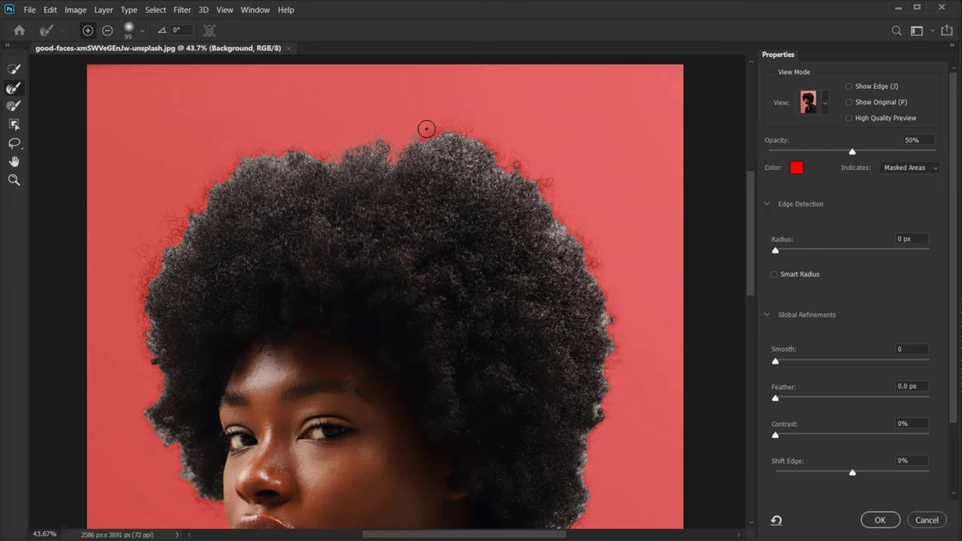
- Refine the hair edge down the side behind the woman's head to the coat collar
mouse_move(498, 143)
left_mouse_down()
mouse_move(505, 167)
mouse_move(555, 212)
mouse_move(592, 267)
mouse_move(614, 361)
left_mouse_up()
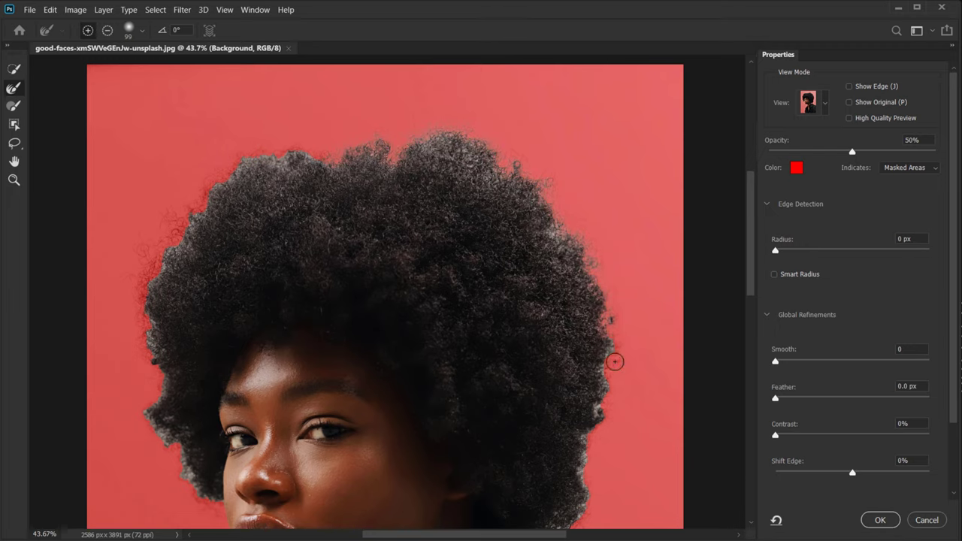
left_click_drag(563, 416, 528, 225)
left_click_drag(534, 343, 460, 391)
- Refine the hair edge on the face side, from beside the cheek up to the top of the afro
left_click_drag(361, 278, 508, 346)
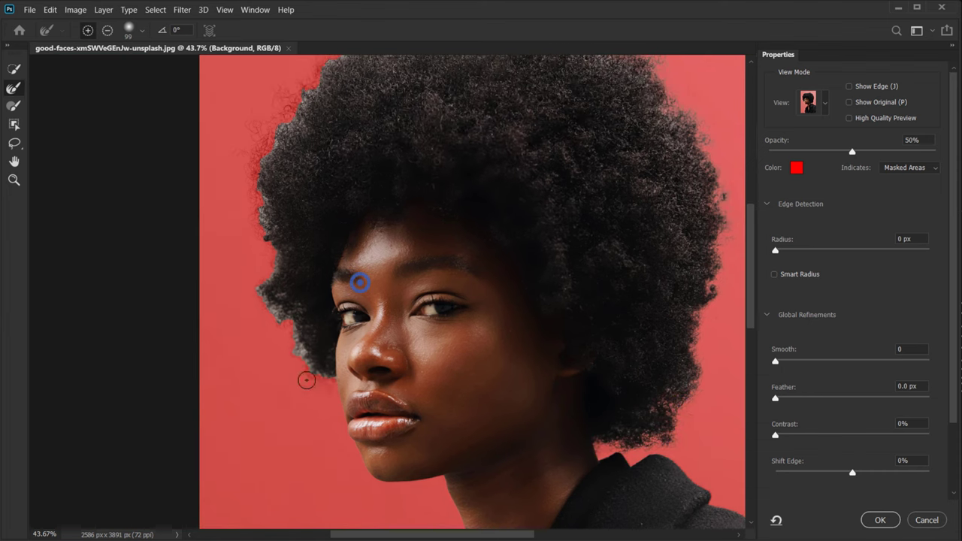
left_click_drag(326, 380, 268, 304)
left_click_drag(371, 143, 336, 291)
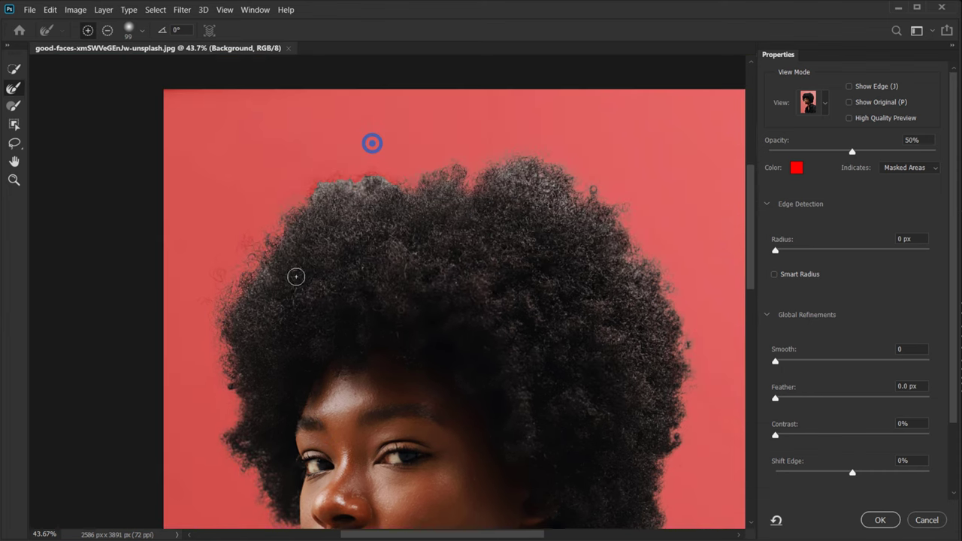
mouse_move(254, 232)
left_mouse_down()
mouse_move(304, 193)
mouse_move(393, 180)
left_mouse_up()
scroll(451, 241, "down", 4)
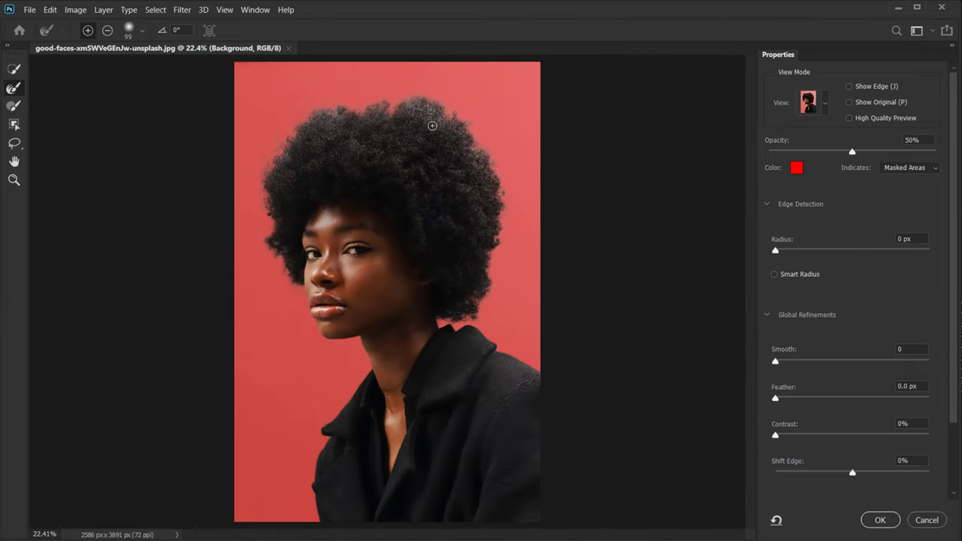
- Set the edge detection radius to 3 px and slightly increase the Smooth value of the selection
scroll(432, 125, "up", 2)
left_click_drag(428, 114, 423, 183)
scroll(381, 237, "down", 2)
scroll(423, 248, "up", 1)
left_click_drag(453, 220, 434, 268)
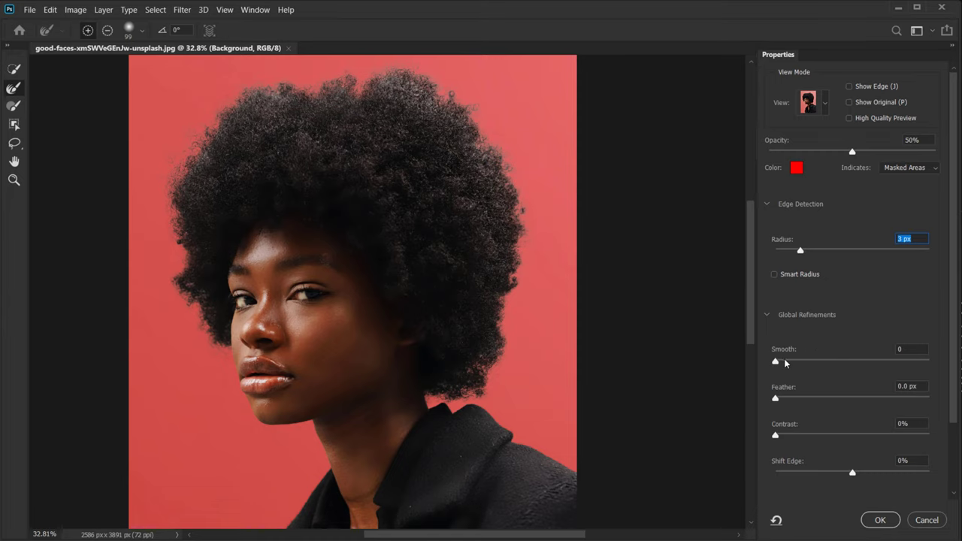
left_click_drag(487, 349, 410, 228)
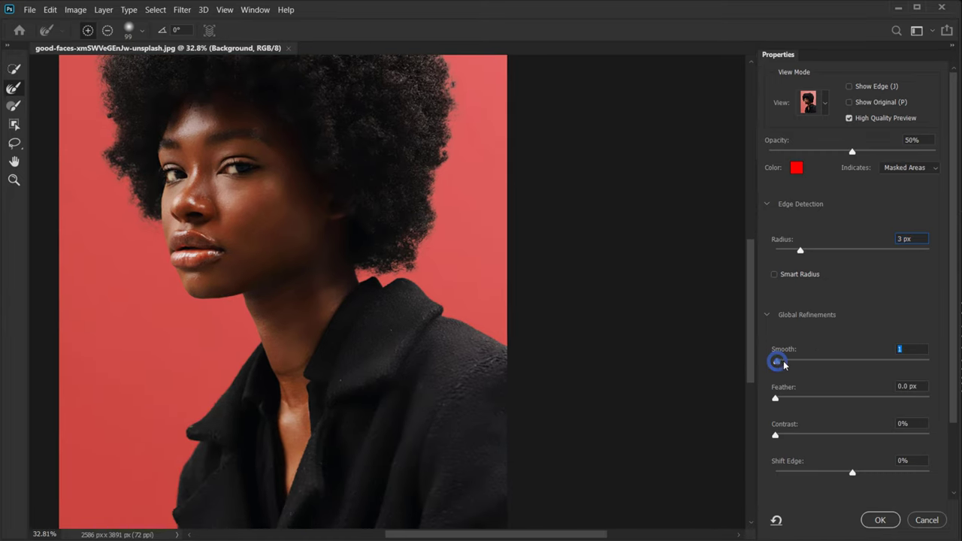
left_click_drag(792, 362, 799, 366)
- Accept the refined selection and add it to the portrait as a layer mask that hides the background
left_click(871, 525)
left_click_drag(460, 204, 415, 285)
key("ctrl+0")
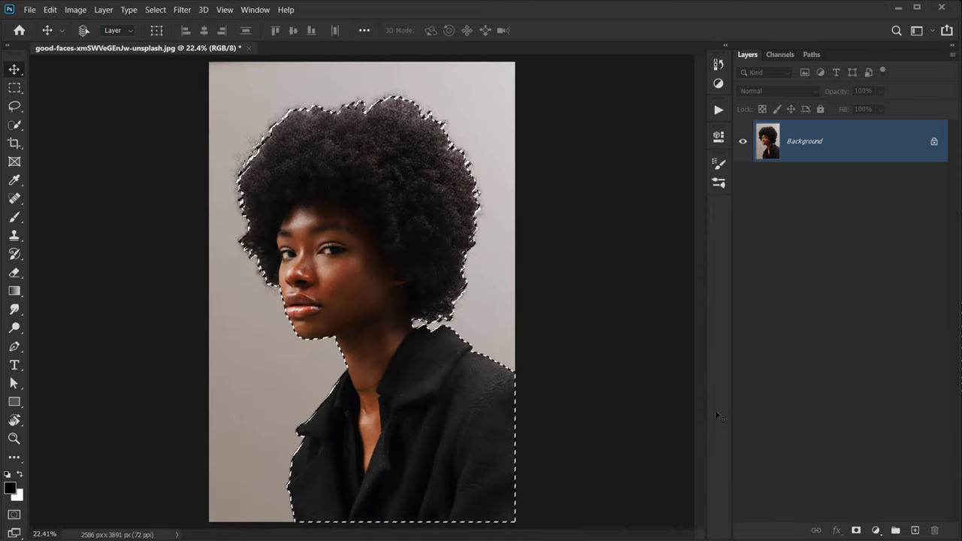
left_click(855, 529)
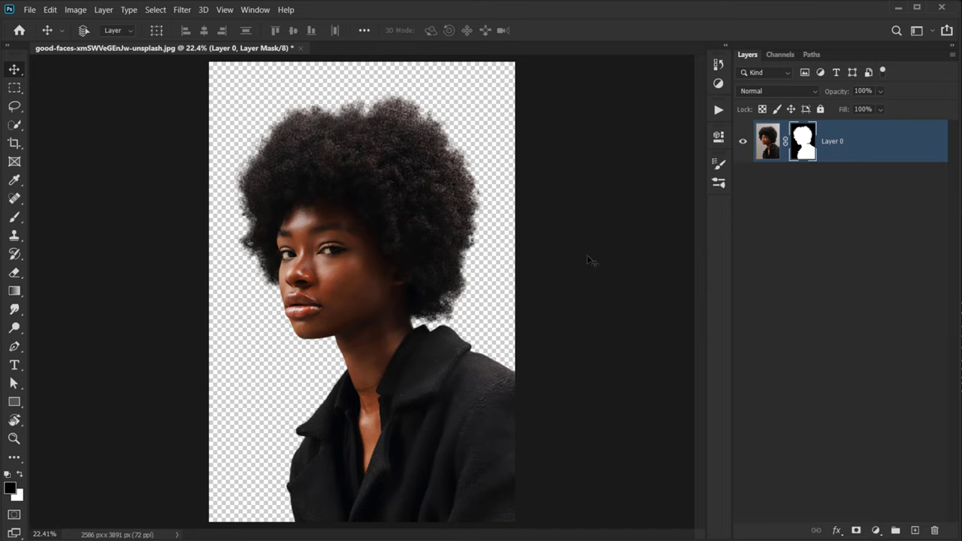
- Widen the canvas on both sides of the portrait with the Crop tool to about 4183 px
key("c")
left_click_drag(519, 288, 582, 291)
left_click_drag(144, 306, 117, 299)
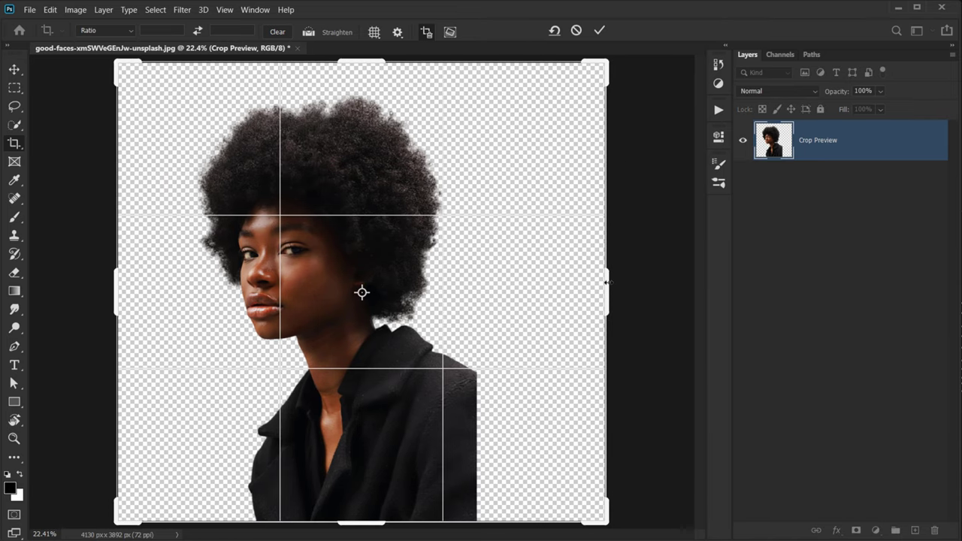
left_click_drag(607, 283, 611, 282)
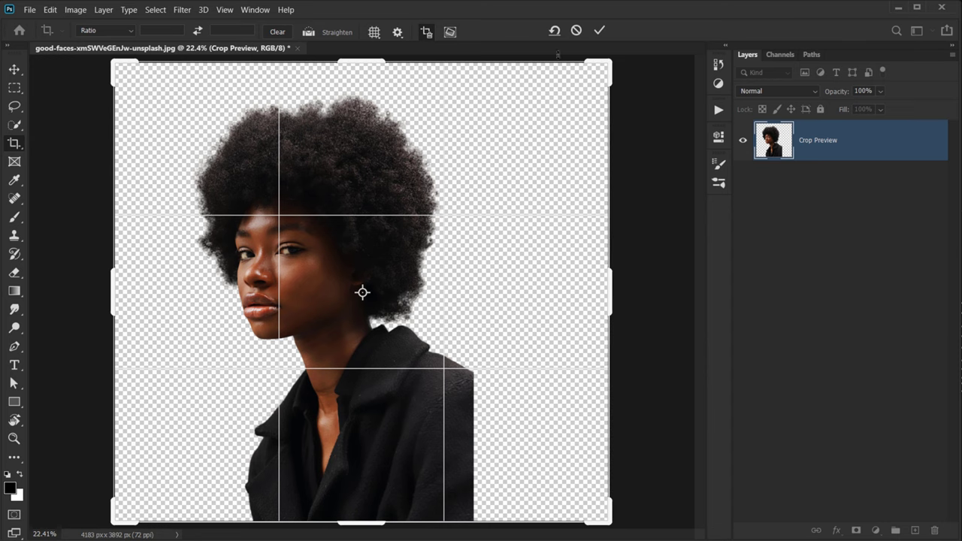
left_click(599, 31)
scroll(451, 293, "up", 2)
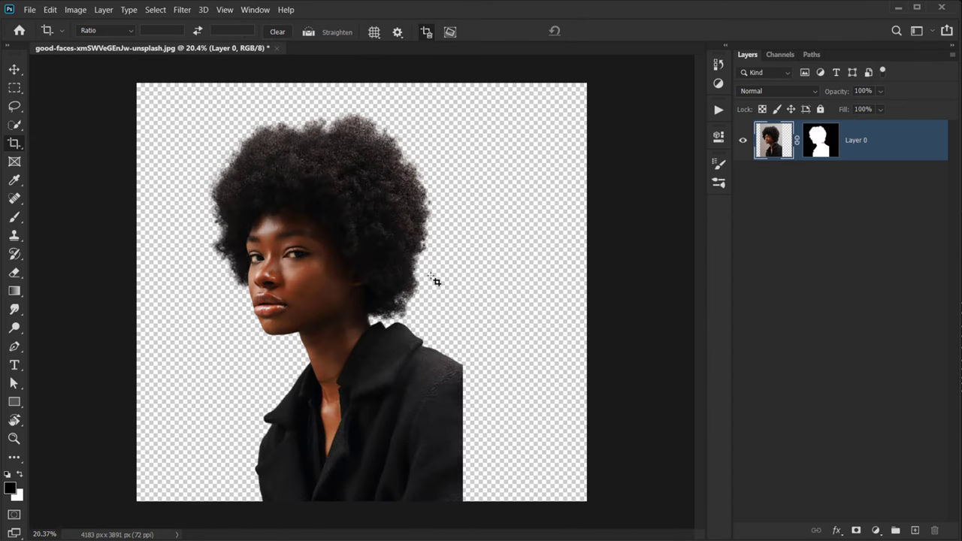
- Apply the layer mask permanently to the portrait layer
key("v")
scroll(425, 318, "up", 3)
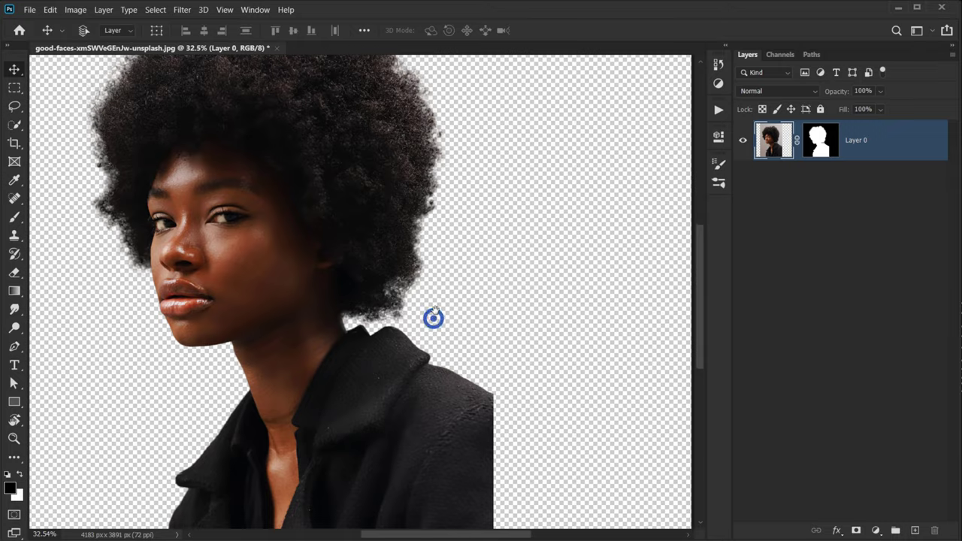
left_click_drag(429, 318, 436, 276)
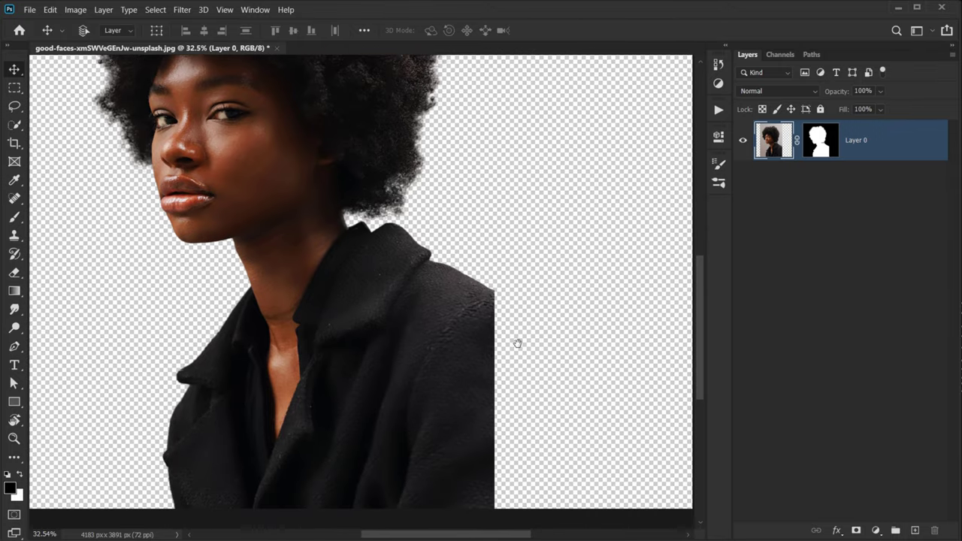
left_click_drag(518, 343, 437, 377)
scroll(421, 324, "down", 2)
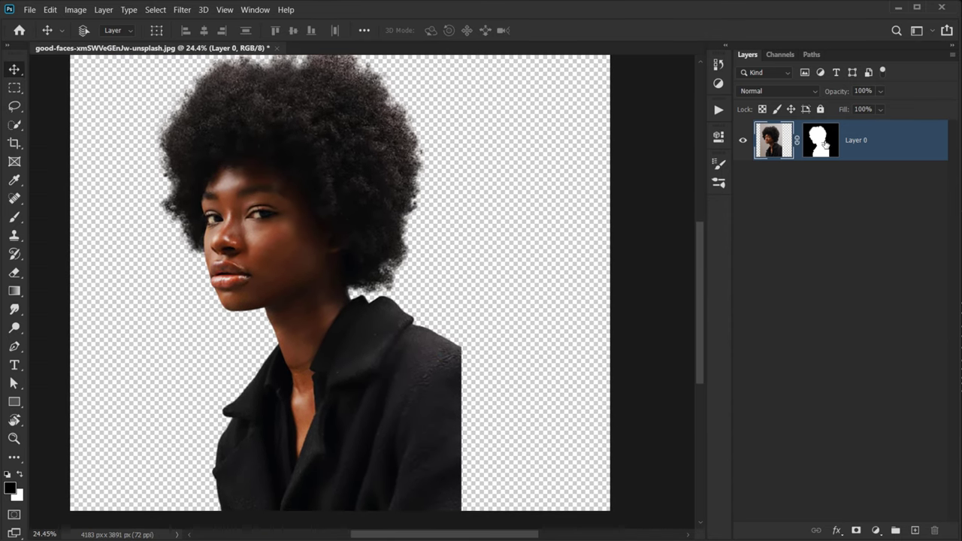
left_click_drag(434, 232, 396, 242)
scroll(431, 249, "up", 3)
left_click_drag(357, 281, 367, 232)
scroll(368, 235, "down", 3)
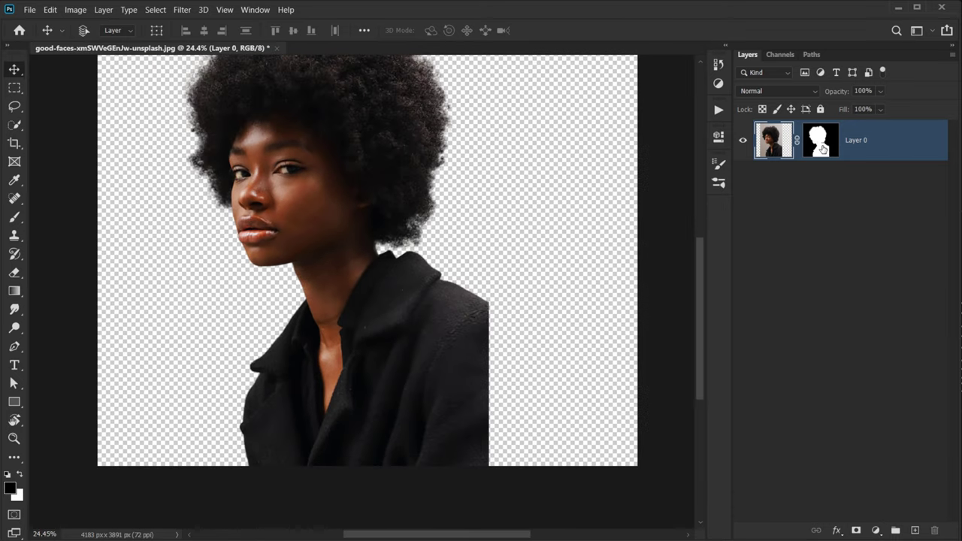
right_click(823, 149)
left_click(765, 178)
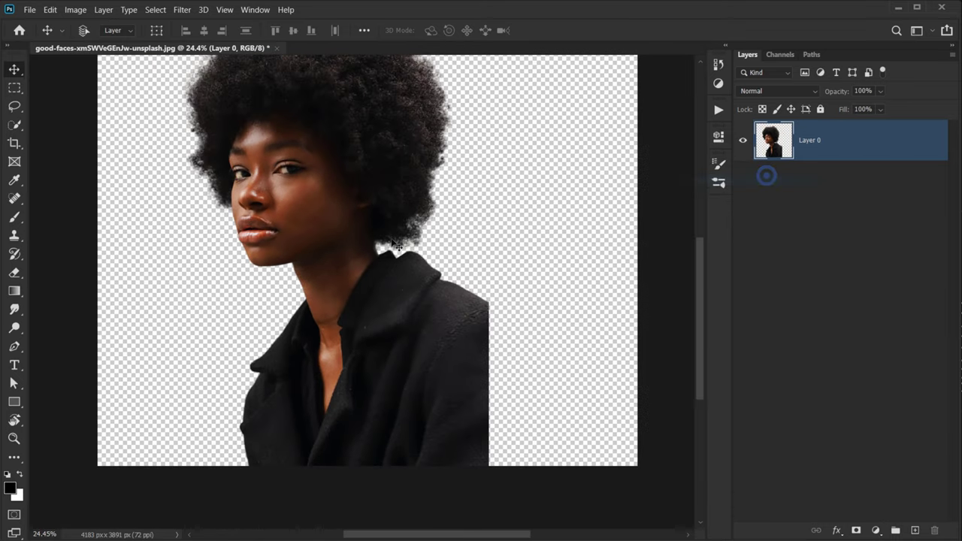
left_click_drag(407, 198, 396, 236)
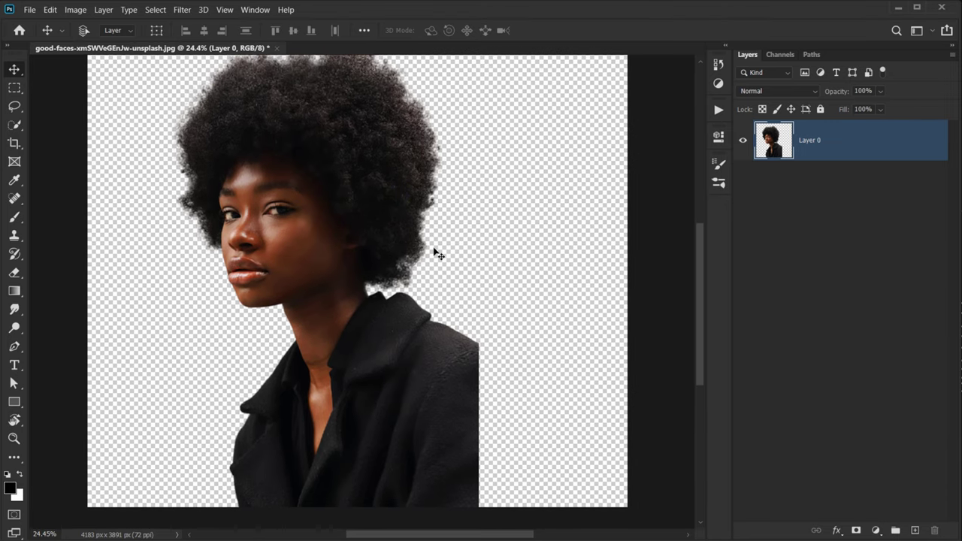
- Start a Pen path at the cut-off corner of the coat's shoulder and curve it down along the sleeve seam
key("p")
left_click_drag(419, 267, 411, 245)
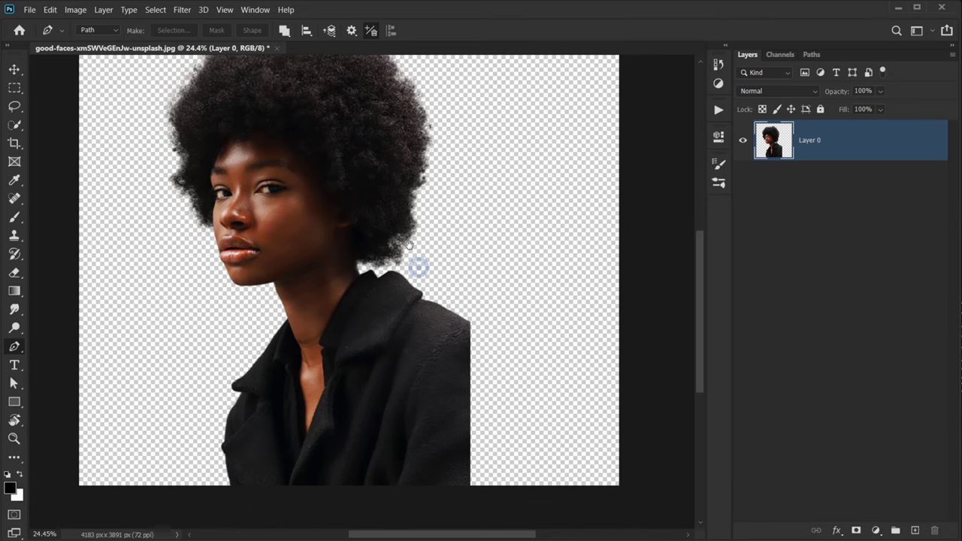
scroll(461, 344, "up", 7)
left_click_drag(452, 340, 432, 305)
scroll(432, 304, "up", 3)
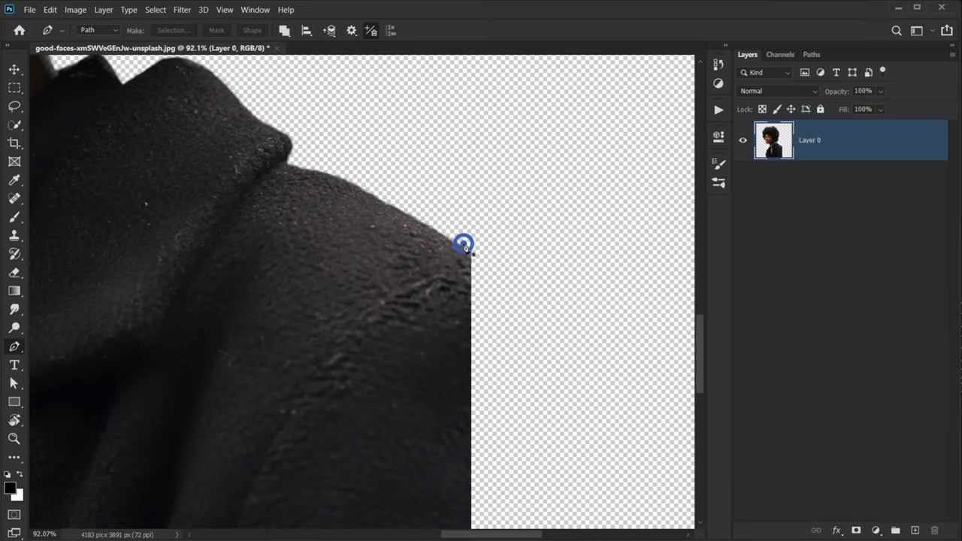
left_click_drag(444, 256, 438, 258)
left_click_drag(353, 323, 341, 340)
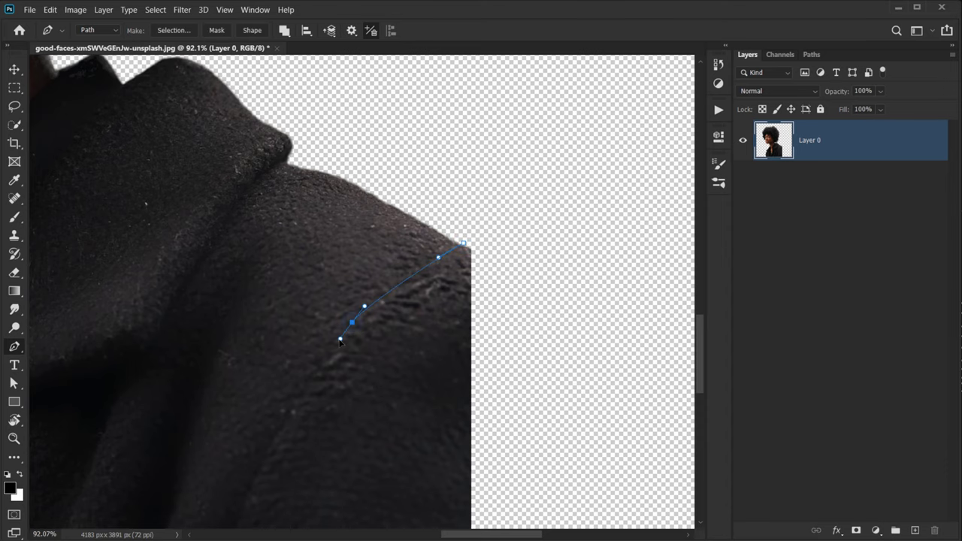
- Continue the path with curved anchor points down the sleeve fold to the lower edge of the coat
left_click_drag(317, 397, 404, 190)
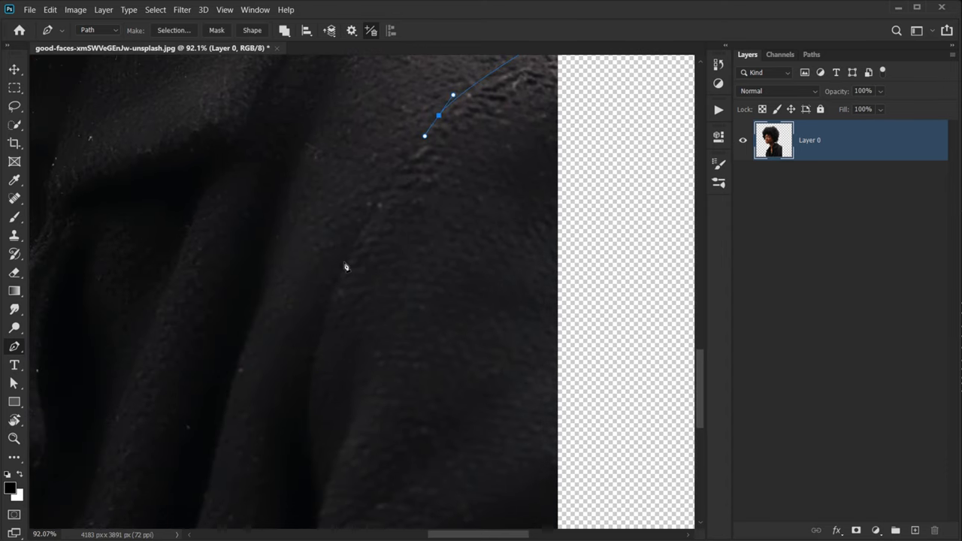
left_click_drag(343, 264, 326, 294)
left_click_drag(339, 348, 356, 222)
left_click_drag(327, 318, 347, 369)
scroll(327, 403, "down", 2)
scroll(326, 404, "left", 1)
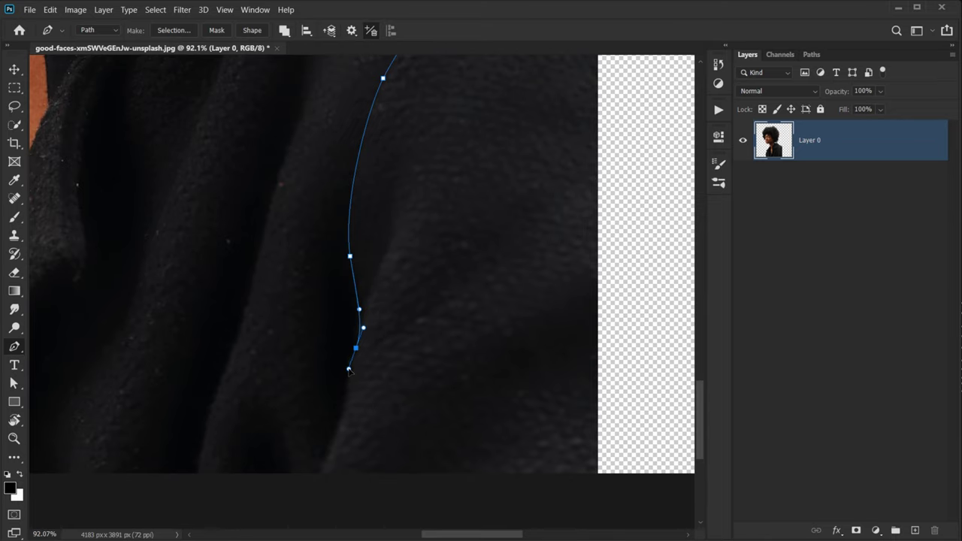
scroll(357, 389, "down", 2)
scroll(357, 390, "left", 1)
left_click_drag(354, 399, 346, 414)
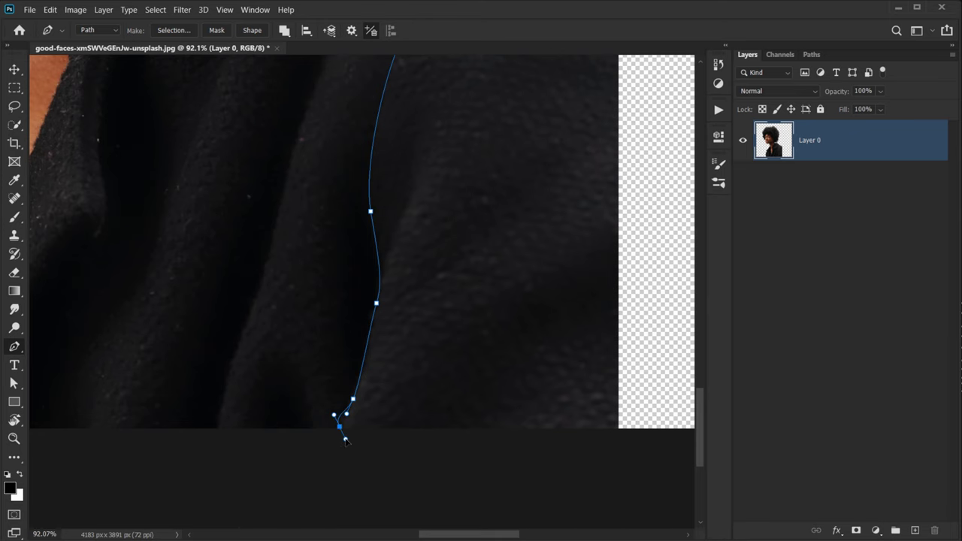
- Run the path below the canvas and up outside the coat's straight cut edge, closing it at the shoulder corner
scroll(593, 423, "right", 5)
left_click_drag(173, 427, 174, 438)
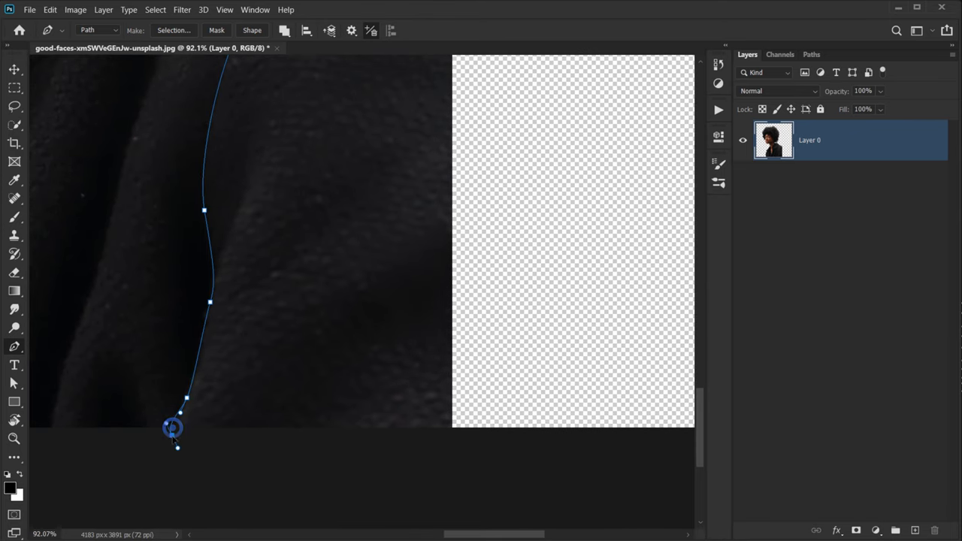
left_click_drag(470, 452, 482, 440)
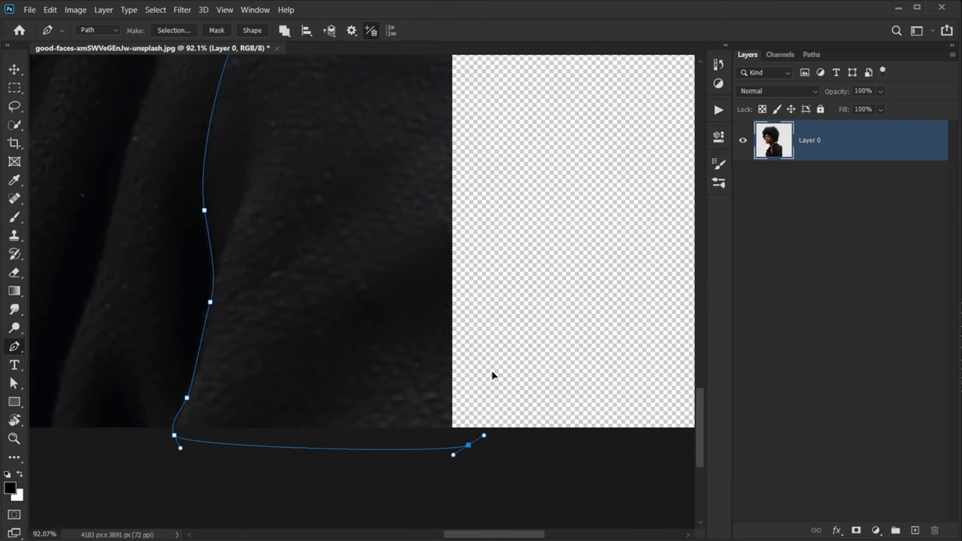
scroll(474, 372, "up", 5)
scroll(469, 369, "down", 4)
left_click(455, 225)
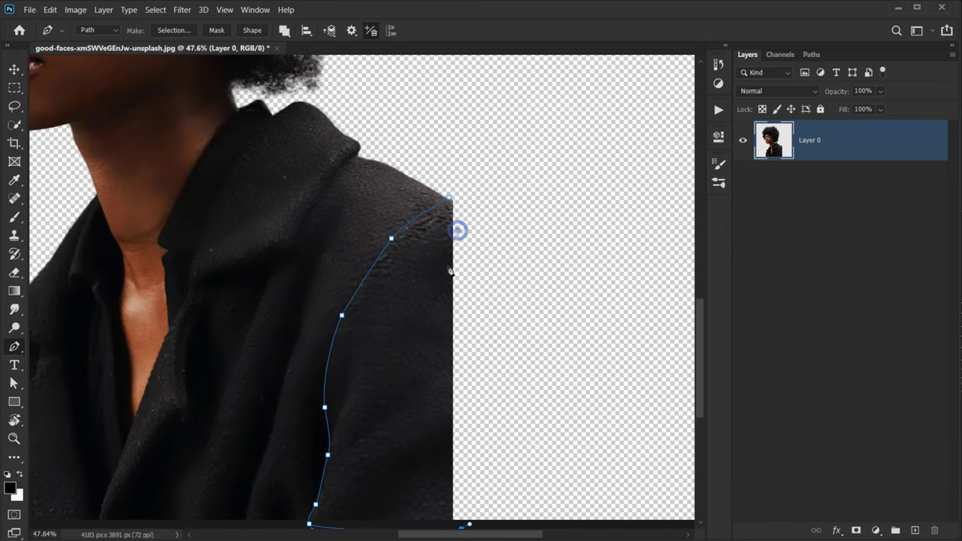
scroll(464, 193, "up", 5)
left_click(463, 210)
left_click(433, 212)
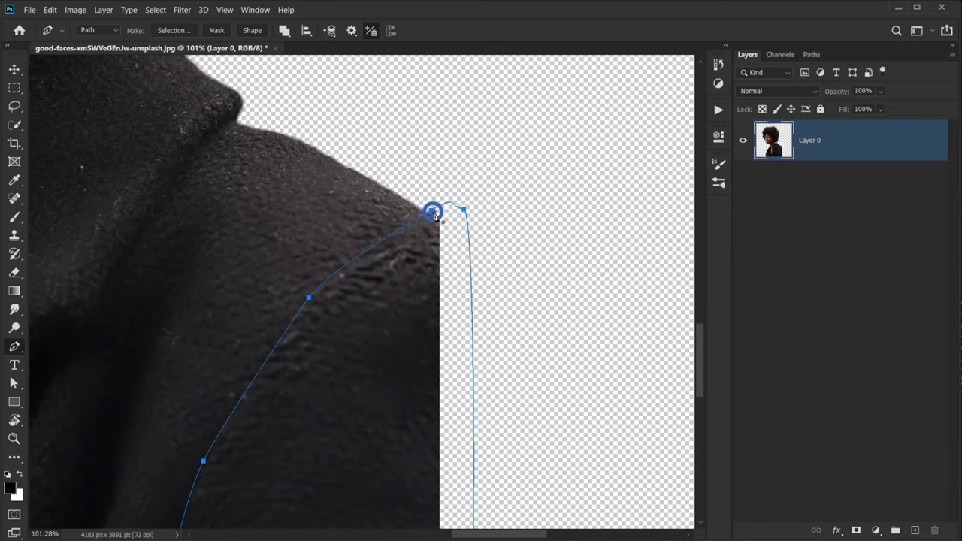
- Turn the closed sleeve path into a new anti-aliased selection with a feather radius of 0 pixels
scroll(396, 288, "down", 5)
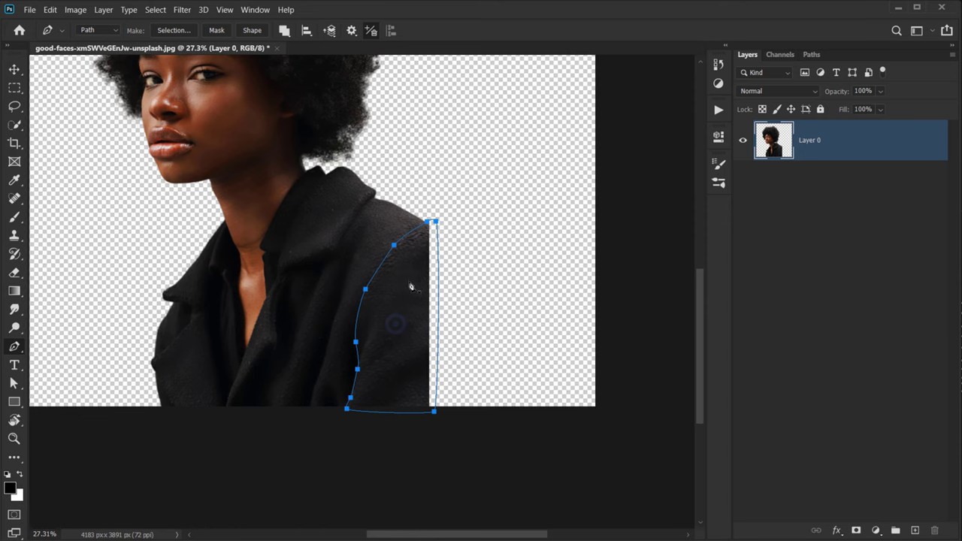
right_click(404, 256)
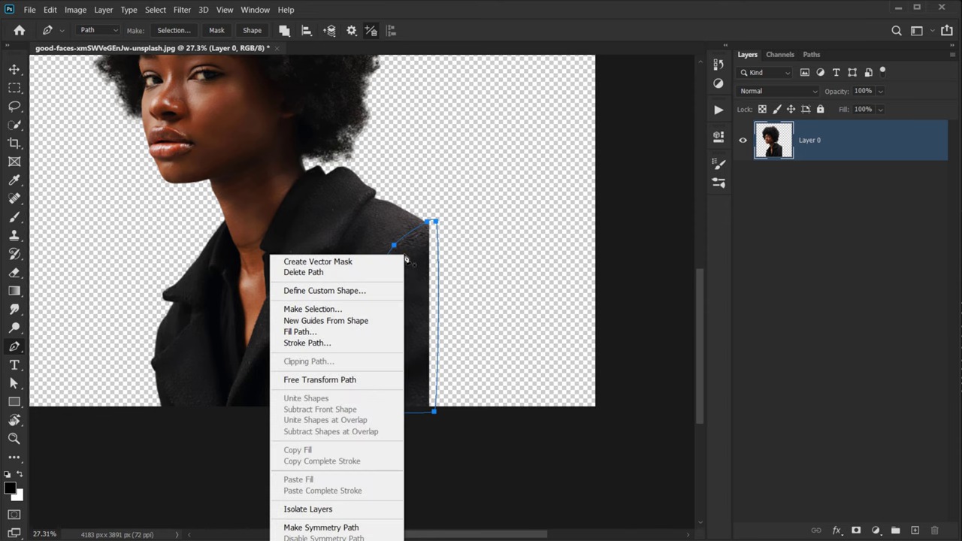
left_click(343, 308)
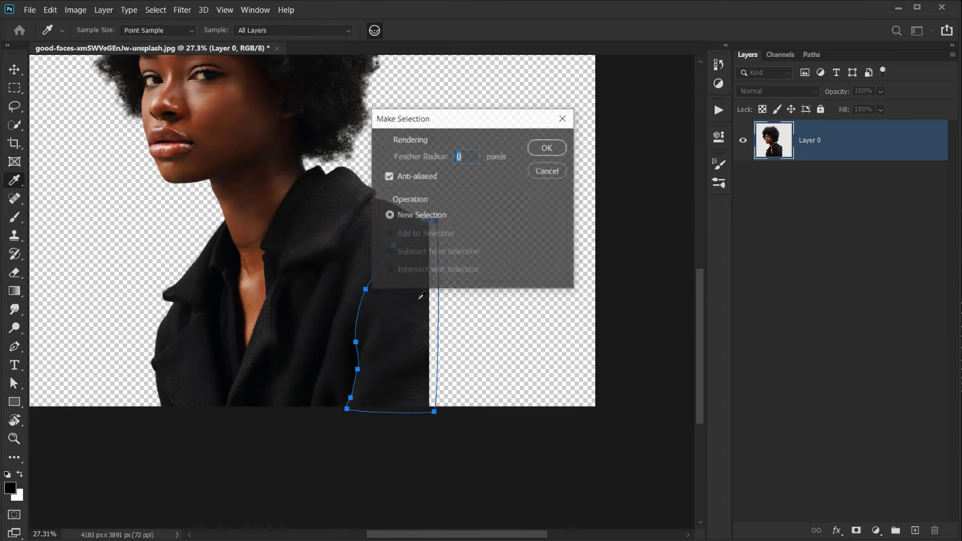
left_click(561, 150)
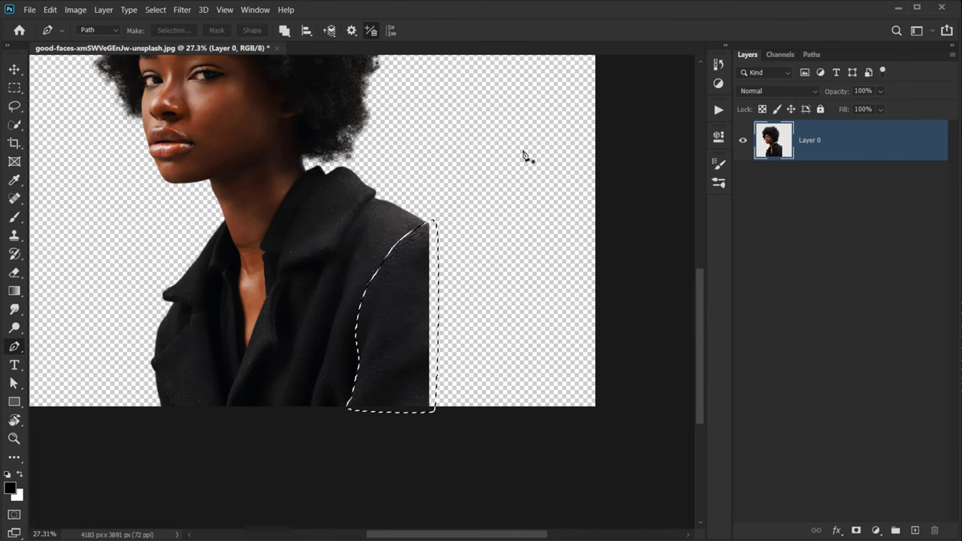
- Copy the selected sleeve area, paste it in place as its own layer, and check the copy by toggling its visibility
scroll(407, 255, "up", 4)
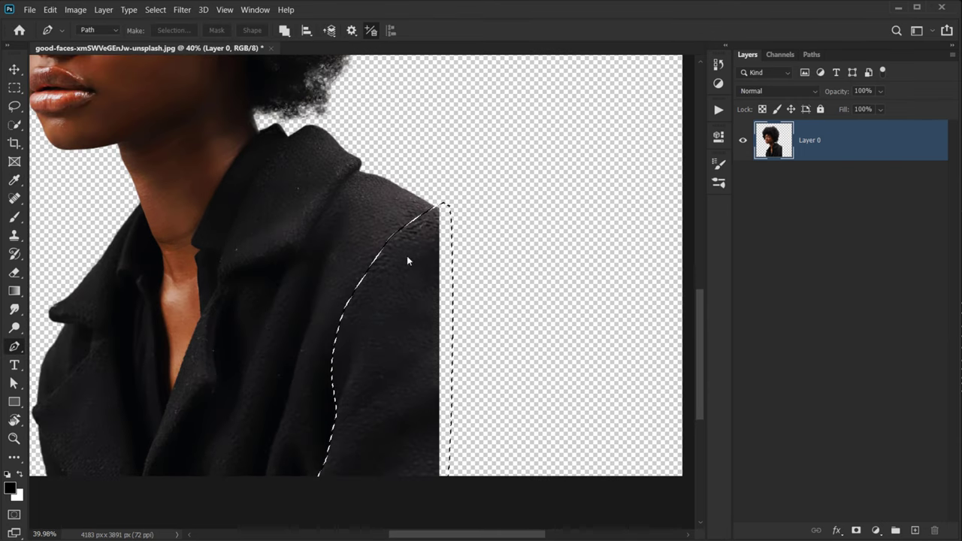
left_click_drag(407, 259, 423, 272)
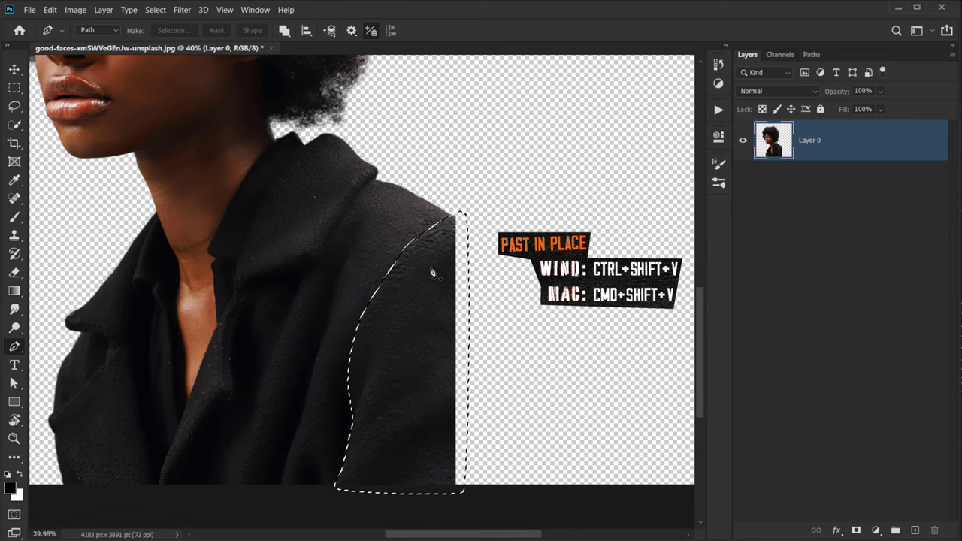
key("ctrl+shift+v")
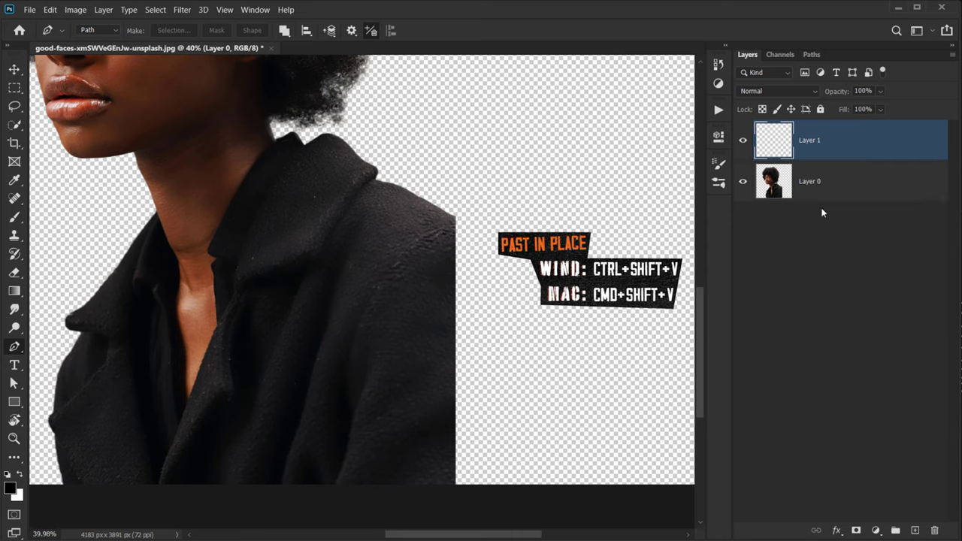
left_click(751, 139)
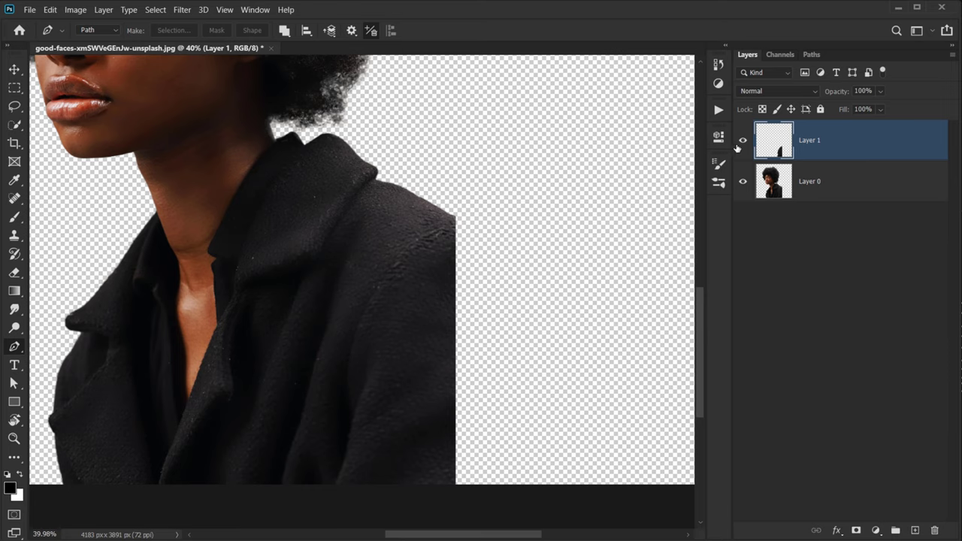
left_click(740, 141)
left_click(741, 142)
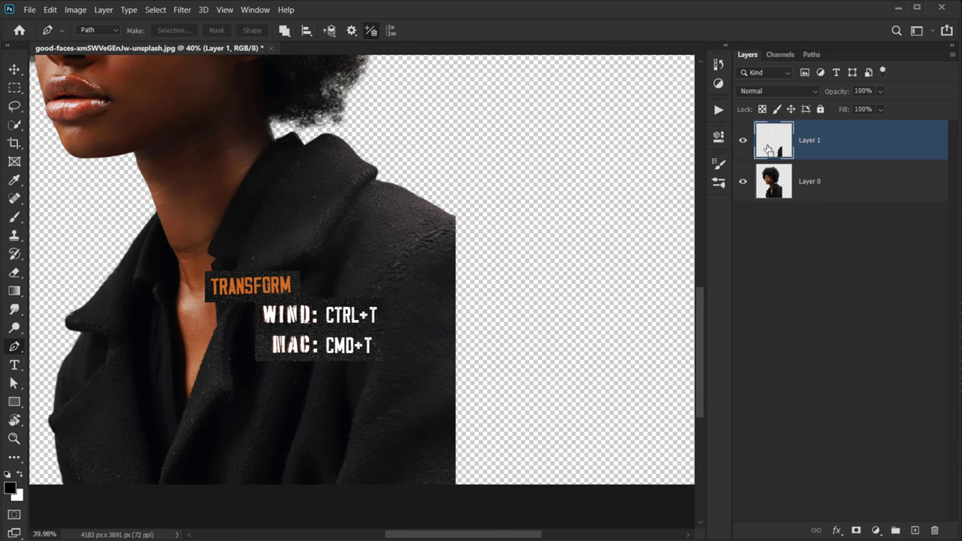
- Flip the sleeve copy horizontally with Free Transform and move it against the coat's straight cut edge
key("ctrl+t")
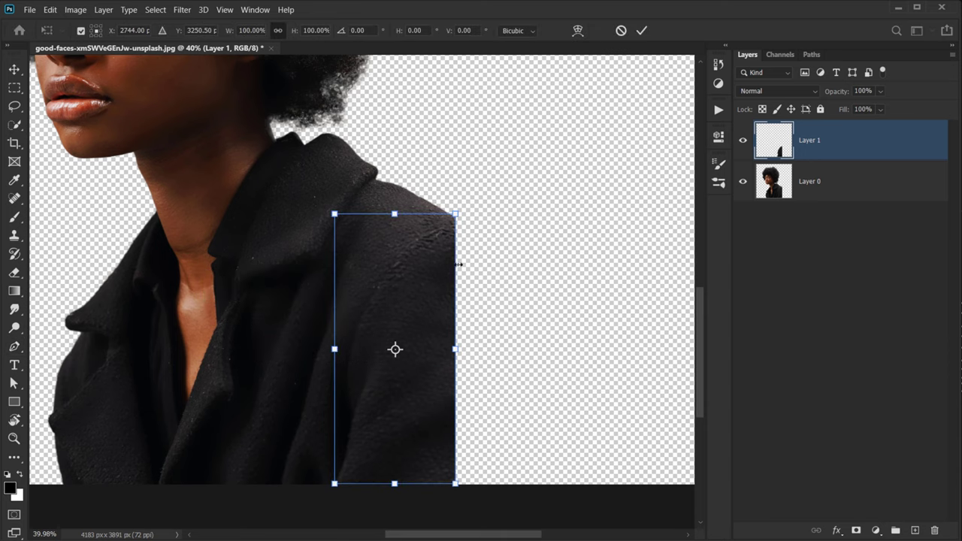
right_click(411, 248)
left_click(352, 470)
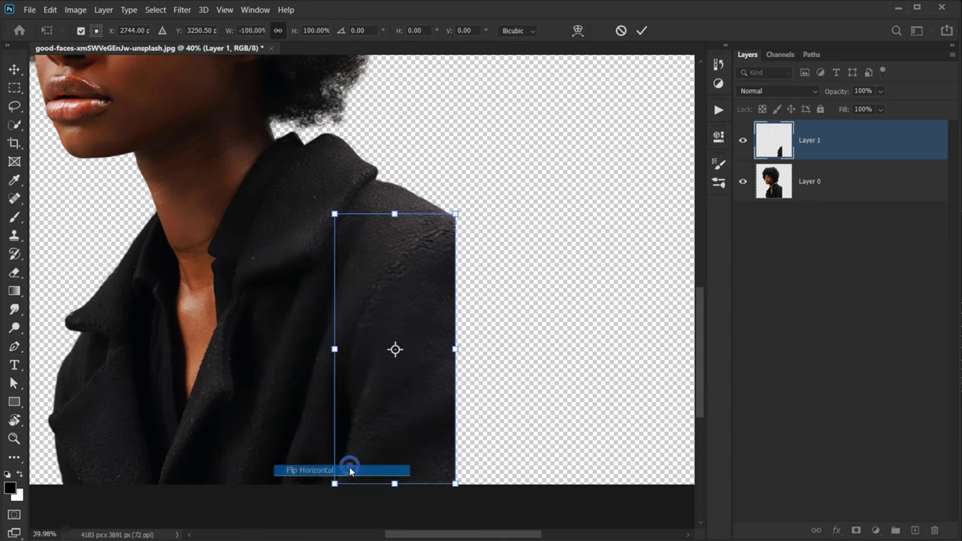
left_click_drag(400, 404, 512, 409)
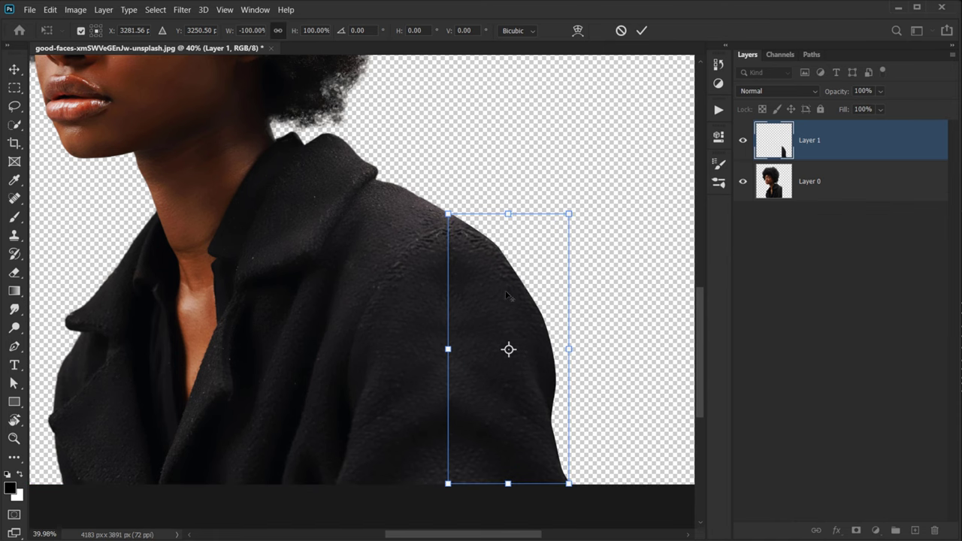
- Distort the upper inner corner of the flipped sleeve slightly to align with the shoulder outline, and apply the transform
scroll(505, 290, "up", 10)
scroll(427, 133, "up", 3)
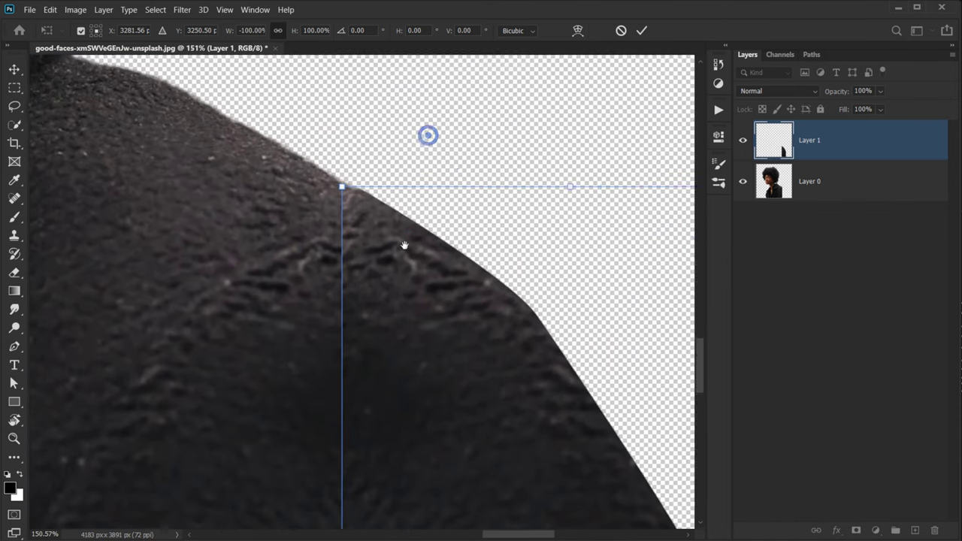
scroll(349, 217, "up", 4)
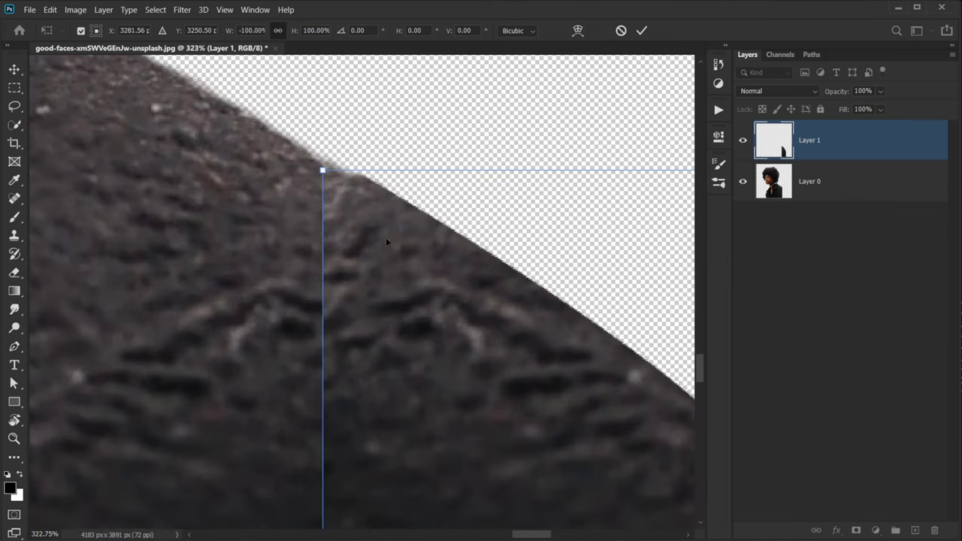
left_click_drag(385, 237, 387, 239)
left_click_drag(321, 171, 315, 170)
scroll(326, 213, "down", 2)
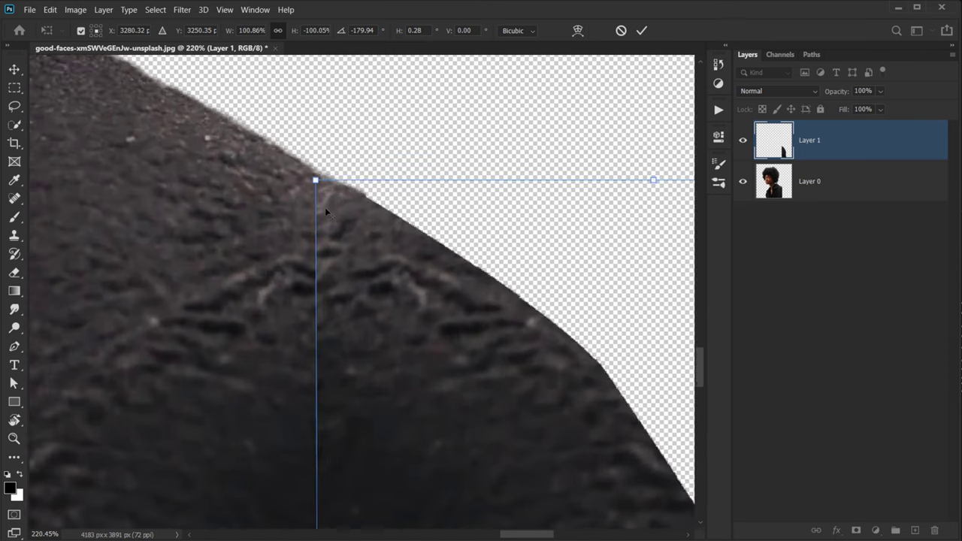
scroll(326, 213, "down", 6)
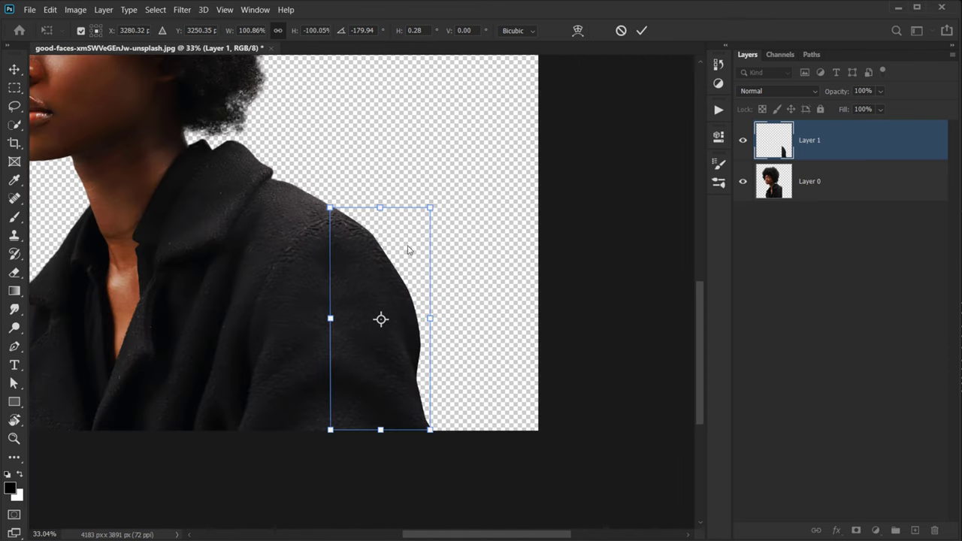
left_click(641, 31)
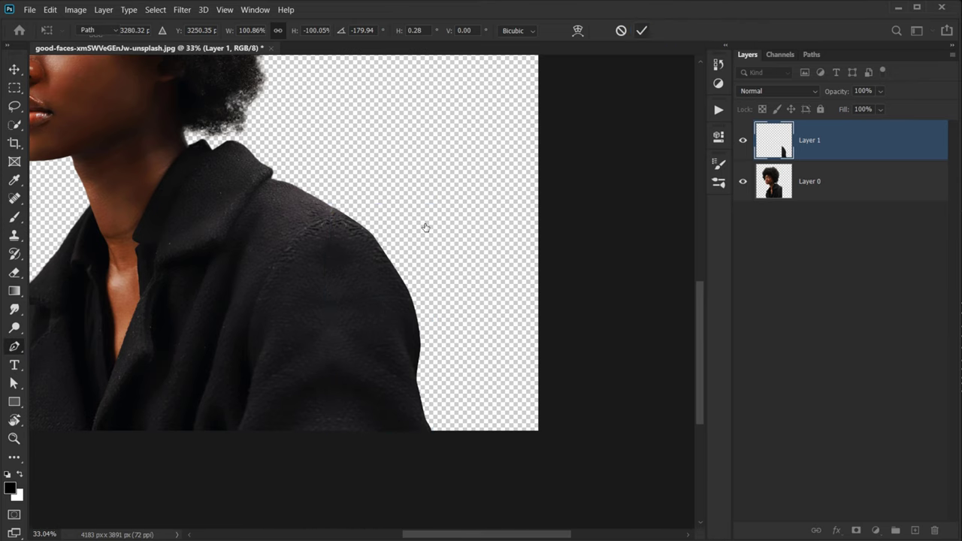
- Examine the extended shoulder and sleeve up close, checking the join and the mirrored fabric texture
key("p")
left_click_drag(335, 268, 388, 257)
scroll(399, 232, "down", 3)
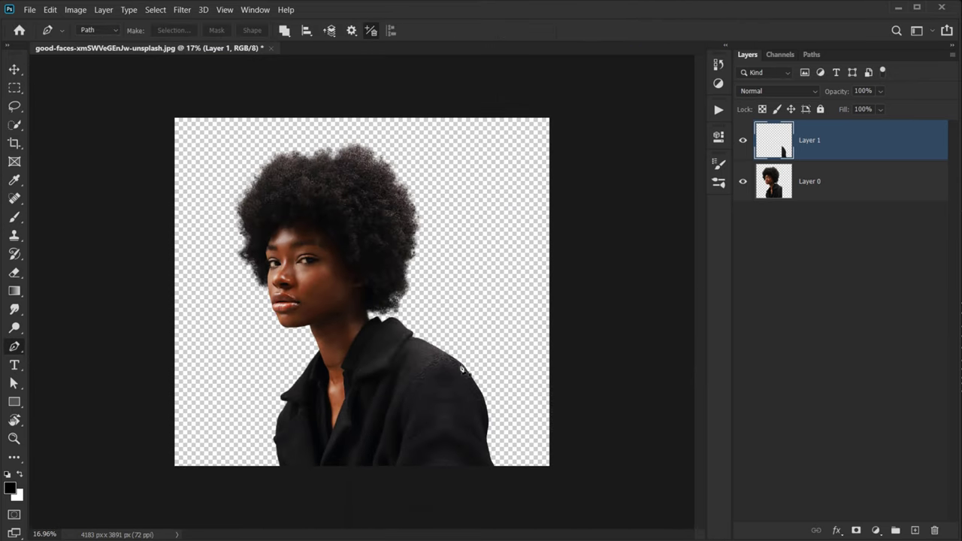
left_click(438, 393)
scroll(452, 399, "up", 3)
left_click_drag(458, 411, 389, 266)
scroll(423, 330, "up", 3)
left_click_drag(444, 338, 446, 378)
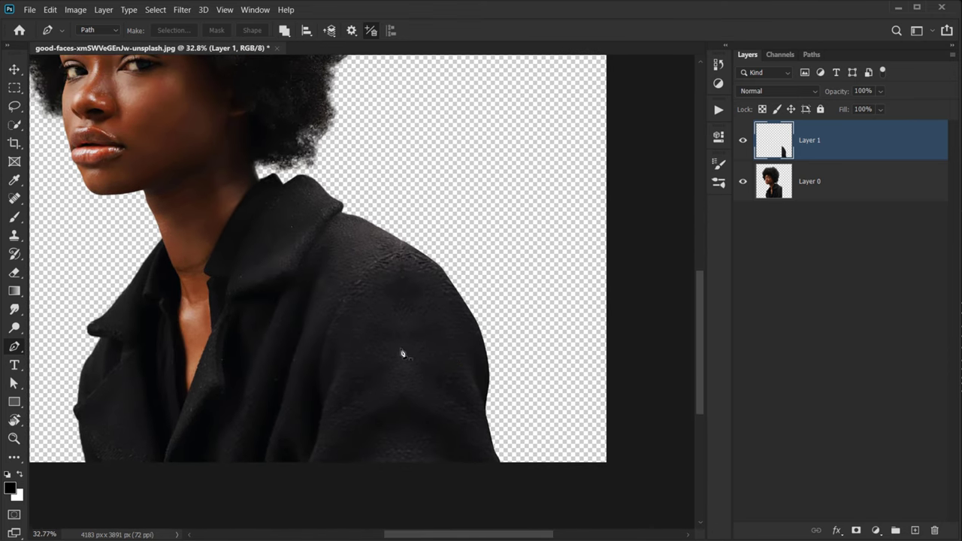
scroll(406, 284, "up", 6)
left_click_drag(407, 296, 391, 218)
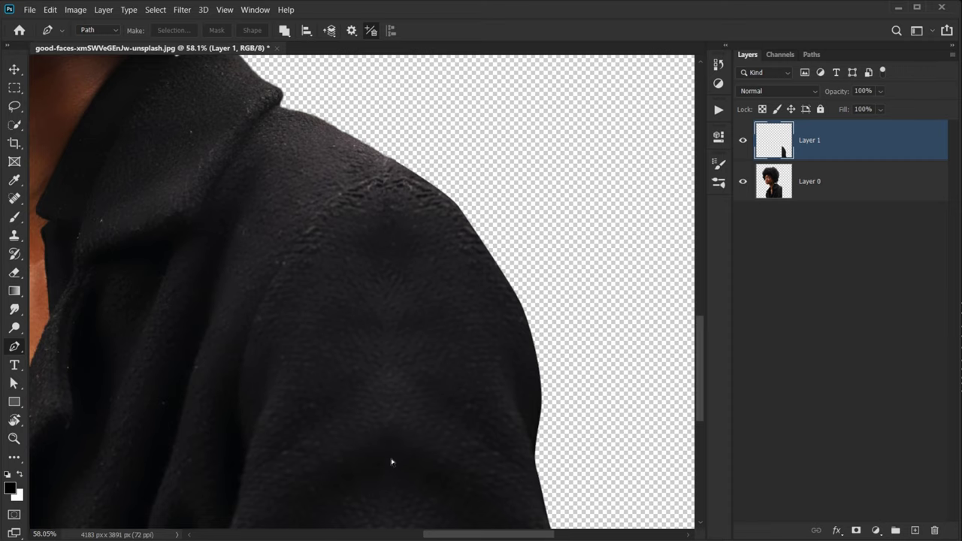
left_click_drag(384, 424, 406, 283)
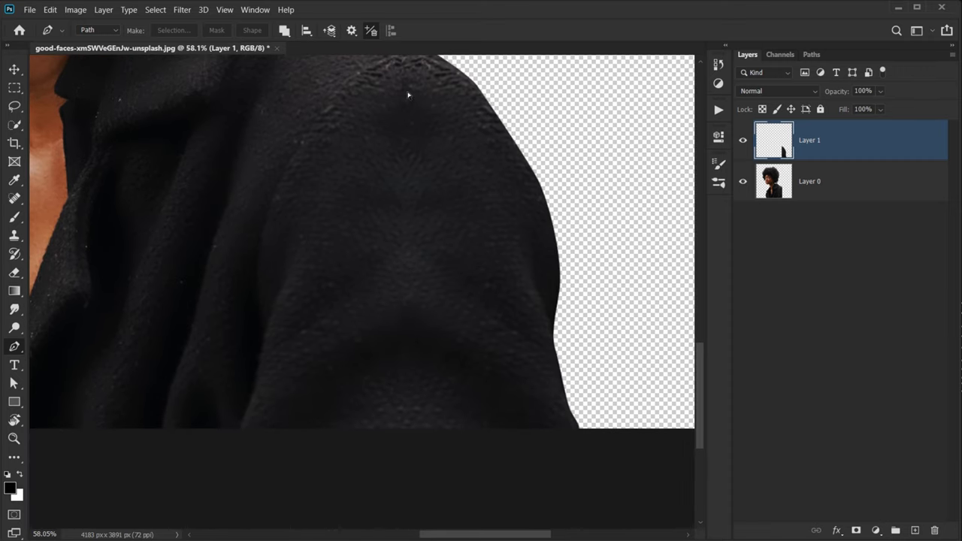
scroll(420, 332, "down", 2)
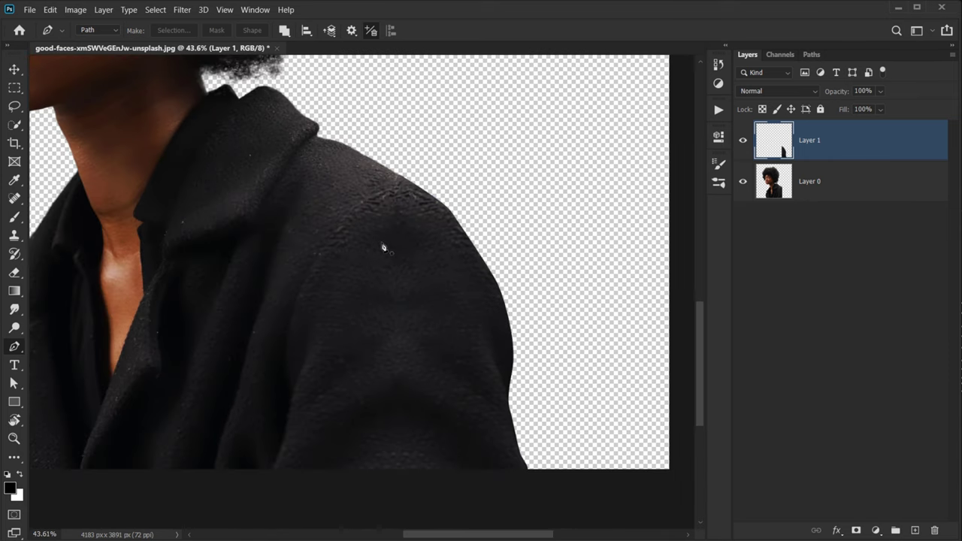
scroll(383, 246, "up", 2)
left_click_drag(412, 261, 434, 248)
scroll(330, 272, "down", 2)
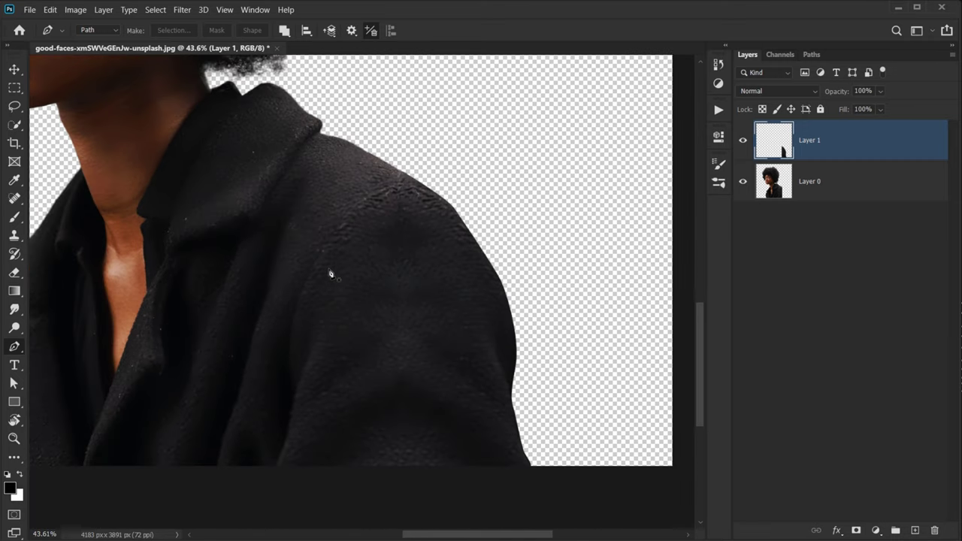
scroll(330, 274, "down", 1)
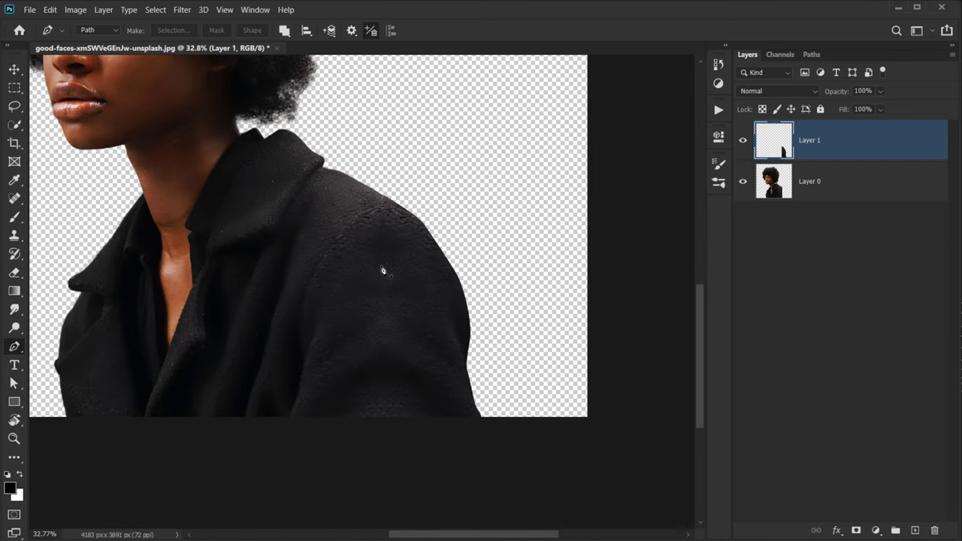
- Add a new empty layer above the mirrored sleeve layer
left_click(912, 531)
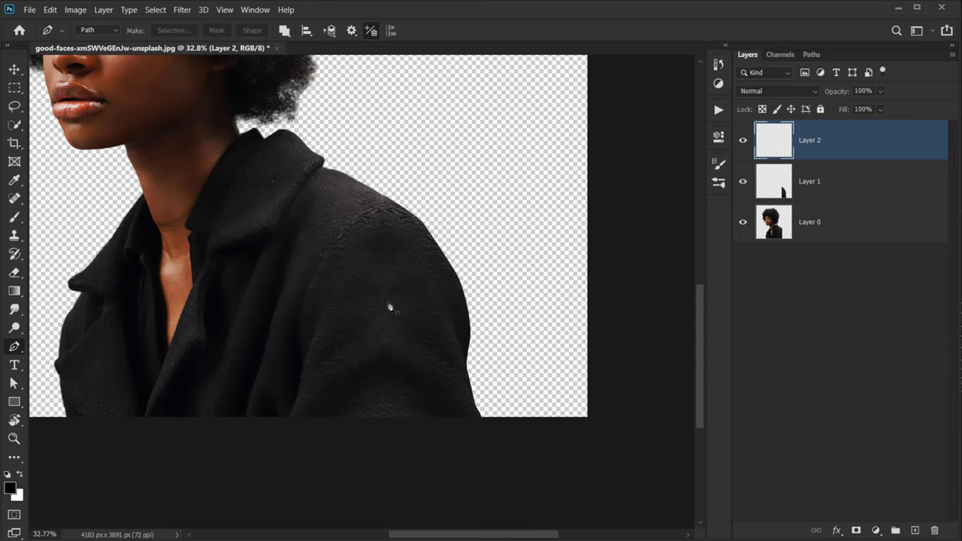
- Set up the Clone Stamp tool to sample from all layers for retouching the rebuilt shoulder
key("s")
scroll(318, 215, "up", 1)
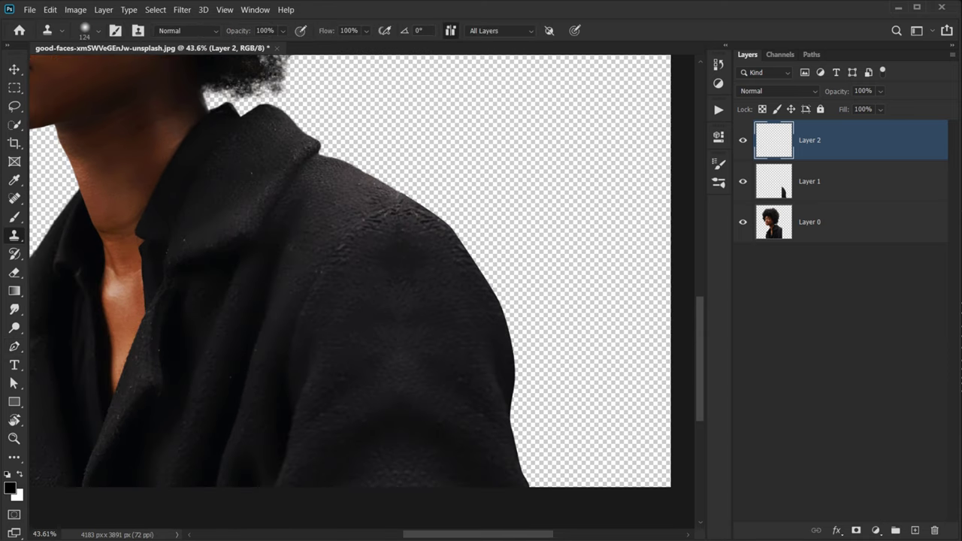
left_click_drag(390, 212, 343, 301)
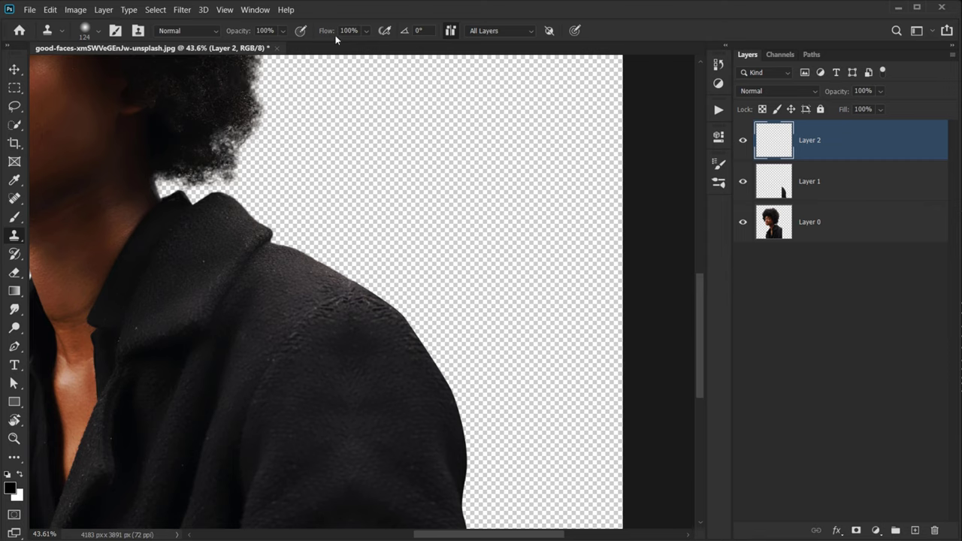
left_click(483, 31)
left_click(485, 62)
- Clone nearby coat fabric over the join and mirrored stitching at the top of the shoulder
scroll(369, 301, "up", 5)
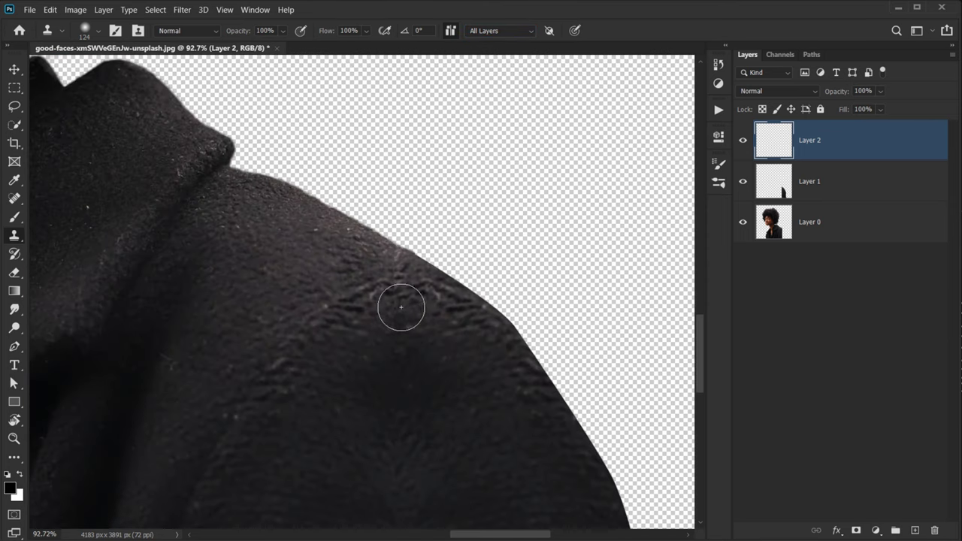
mouse_move(376, 290)
left_mouse_down()
mouse_move(386, 311)
mouse_move(332, 304)
left_mouse_up()
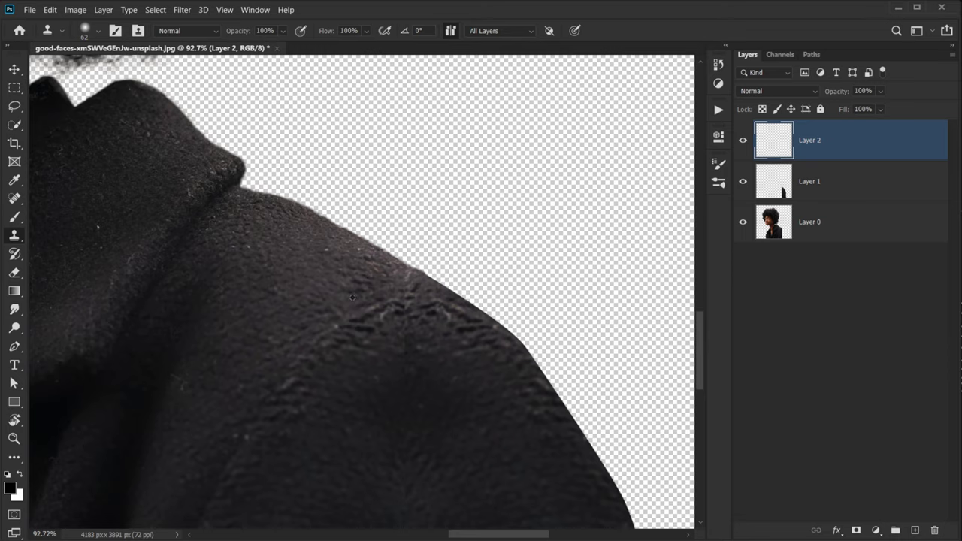
scroll(356, 294, "up", 3)
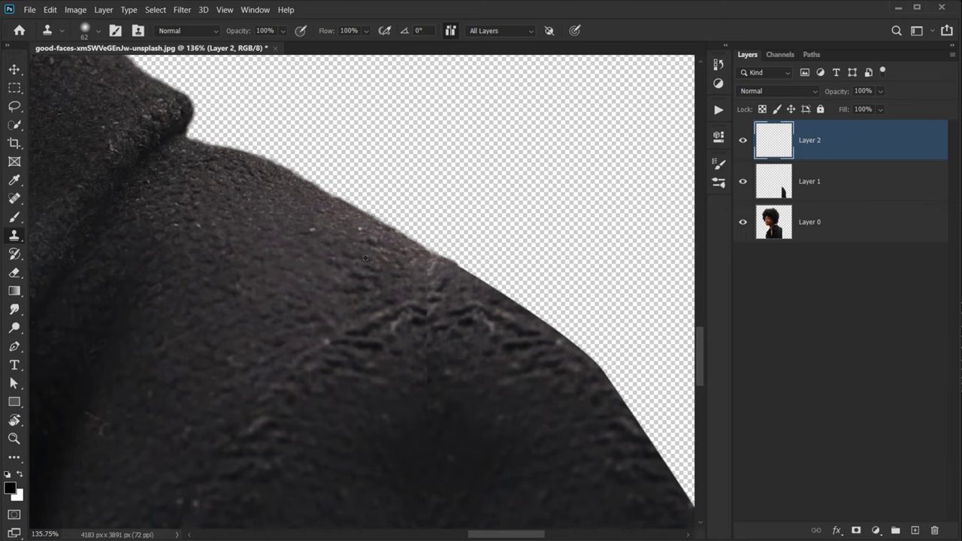
left_click_drag(427, 284, 421, 278)
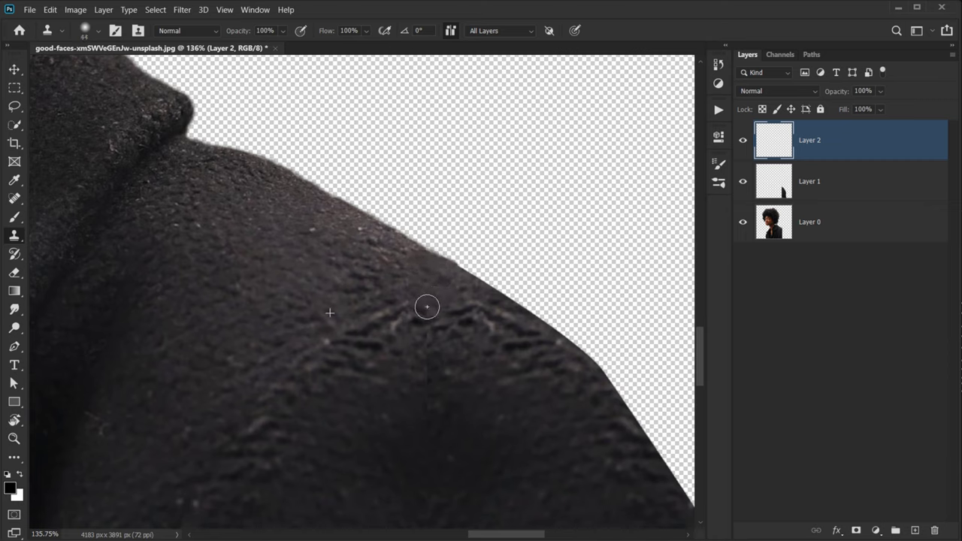
left_click_drag(354, 324, 384, 329)
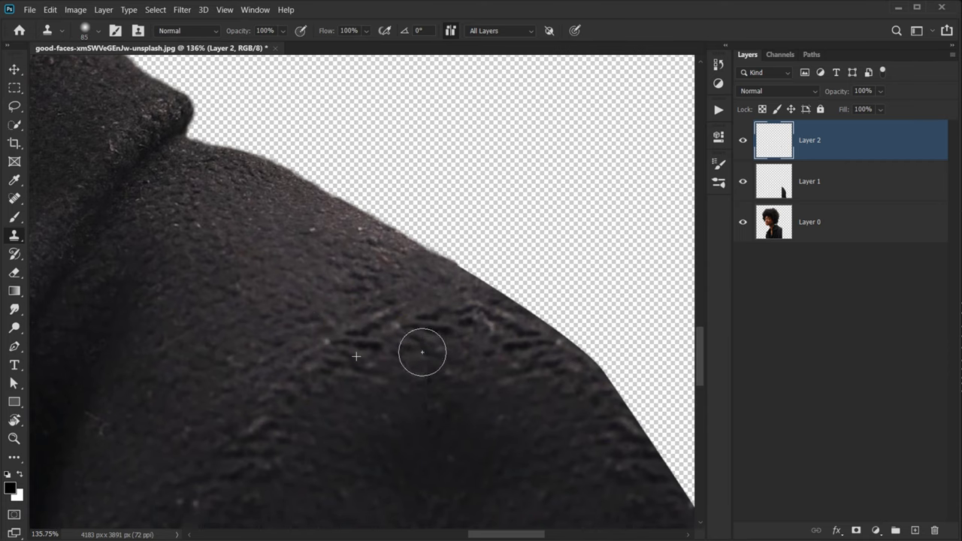
- Clone plain fabric texture over the mirrored centre line below the shoulder and down the middle of the sleeve
scroll(324, 284, "down", 3)
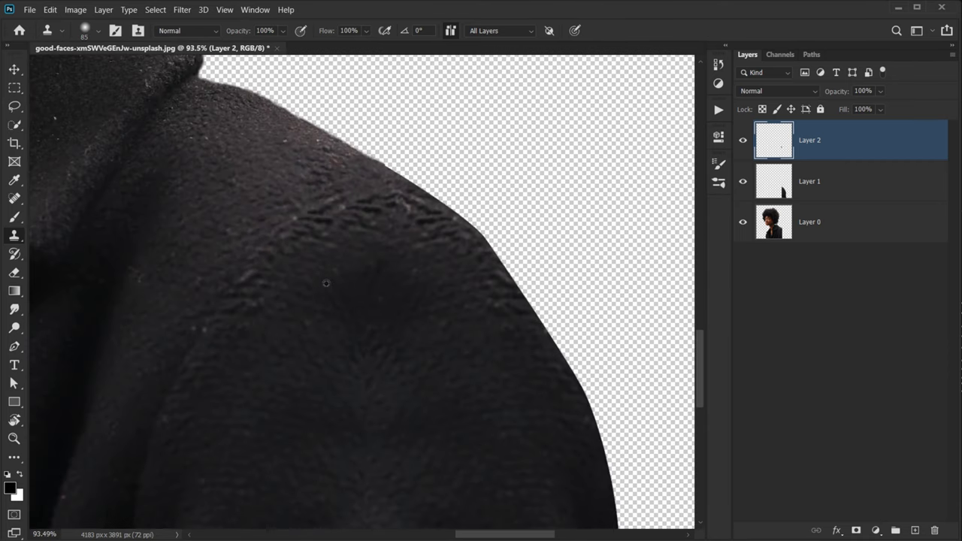
left_click(319, 275, "alt")
left_click(365, 280)
left_click_drag(373, 387, 384, 184)
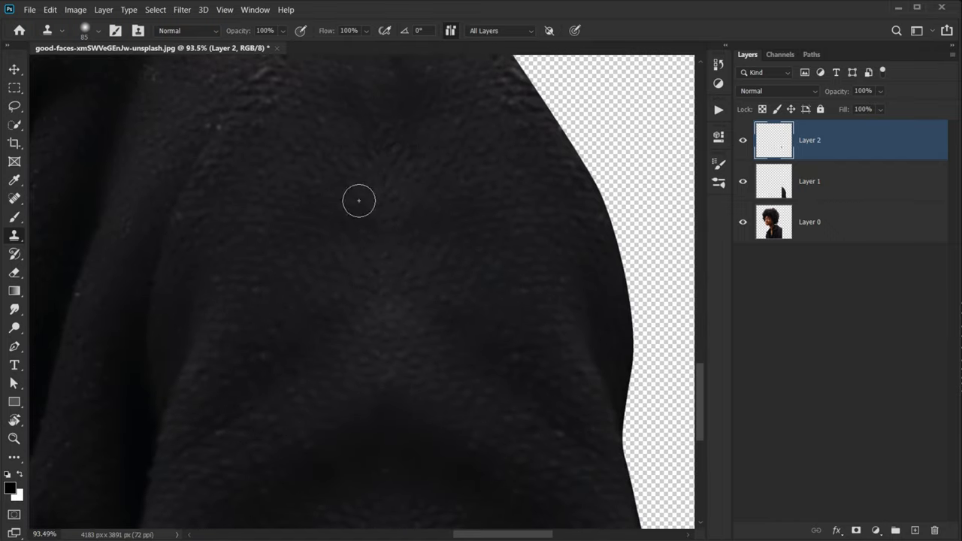
left_click(306, 256, "alt")
left_click(304, 236, "alt")
mouse_move(379, 263)
left_mouse_down()
mouse_move(388, 315)
mouse_move(380, 360)
left_mouse_up()
left_click_drag(363, 417, 369, 418)
right_click(293, 305, "alt")
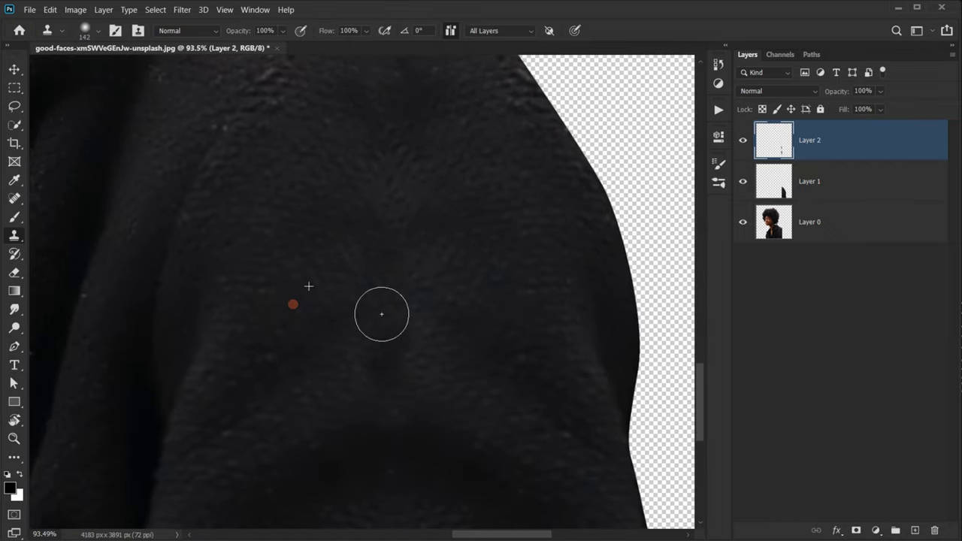
- Clone sampled sleeve fabric over the remaining symmetrical patches on the sleeve
scroll(412, 339, "down", 5)
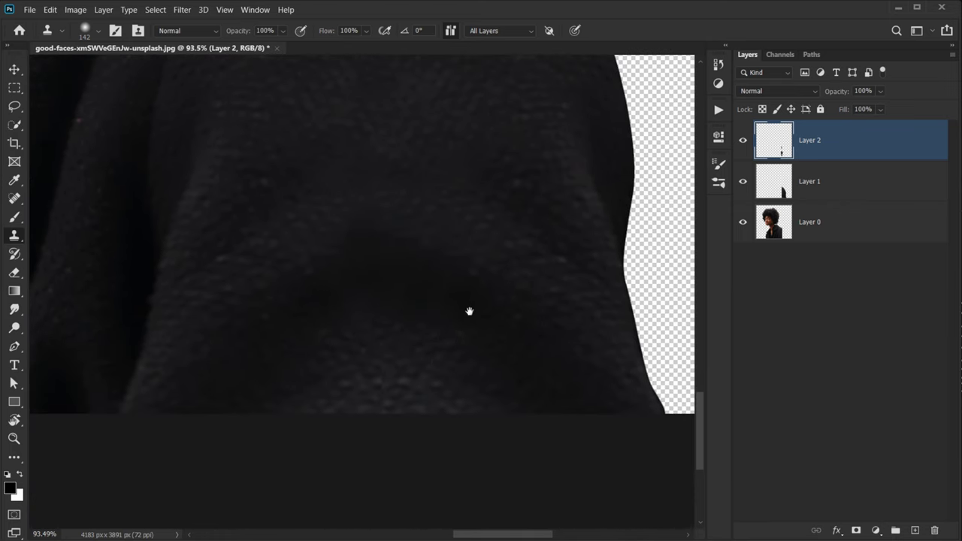
scroll(412, 384, "down", 5)
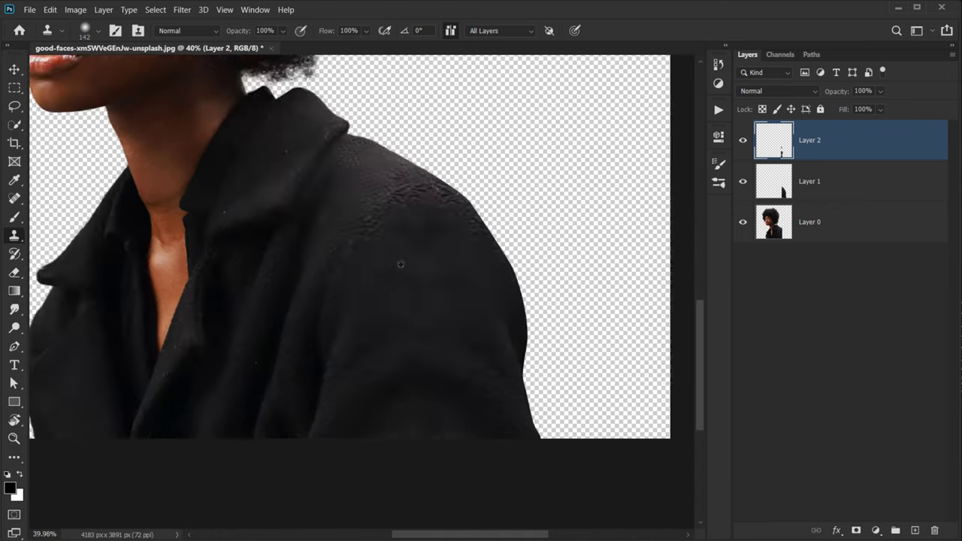
scroll(400, 264, "up", 5)
left_click(398, 248, "alt")
mouse_move(485, 283)
left_mouse_down()
mouse_move(475, 357)
mouse_move(496, 359)
mouse_move(484, 327)
left_mouse_up()
- Merge Layer 2, Layer 1 and Layer 0 into a single layer
scroll(481, 347, "down", 7)
scroll(466, 363, "down", 3)
scroll(461, 406, "up", 2)
scroll(453, 423, "down", 3)
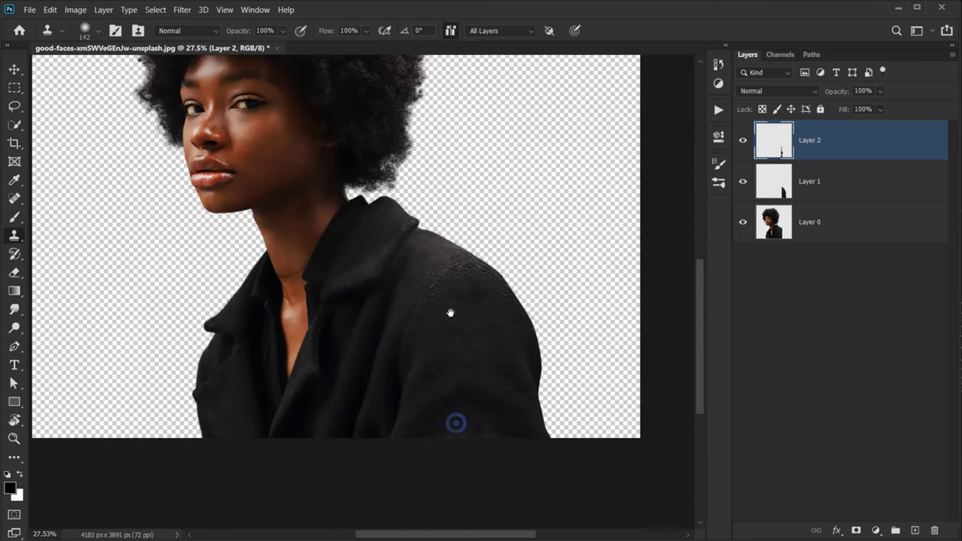
scroll(453, 423, "down", 4)
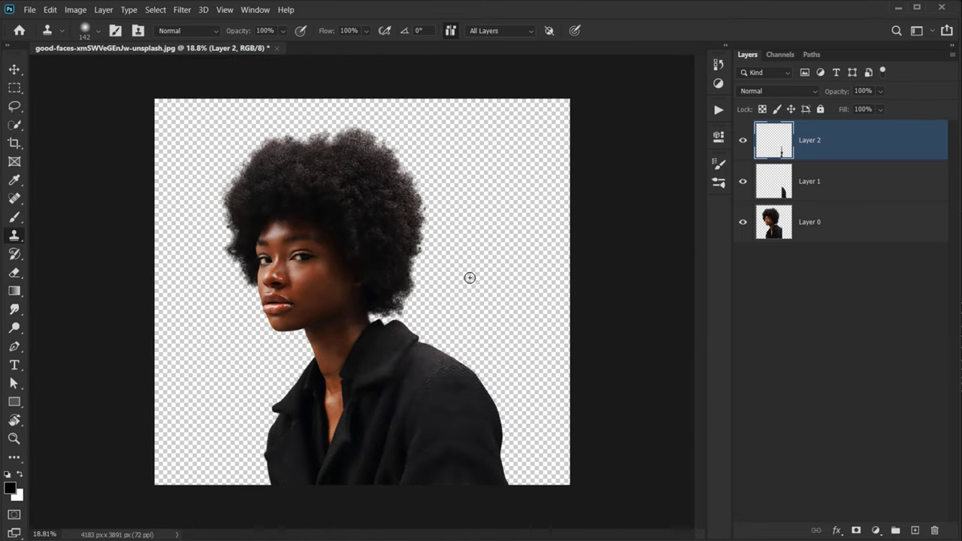
scroll(471, 277, "up", 2)
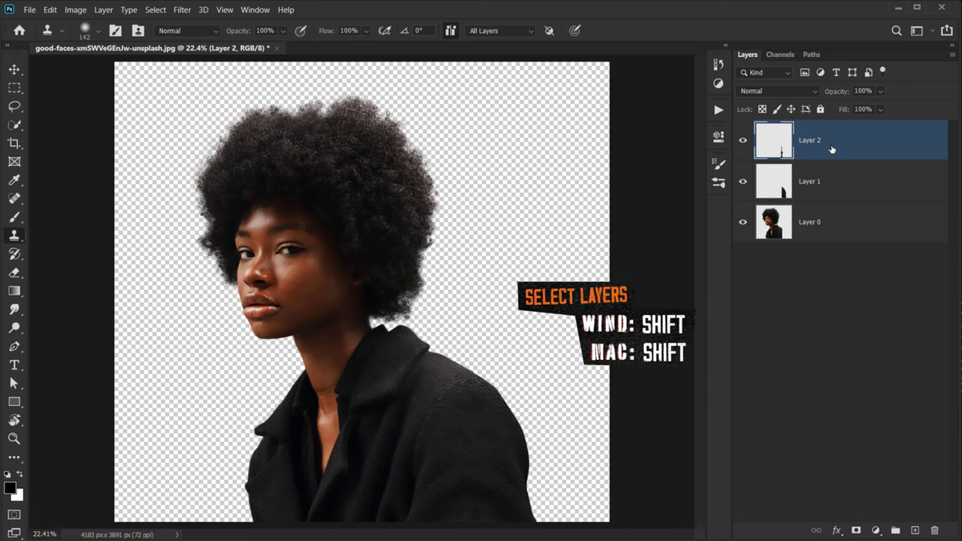
left_click(829, 223, "shift")
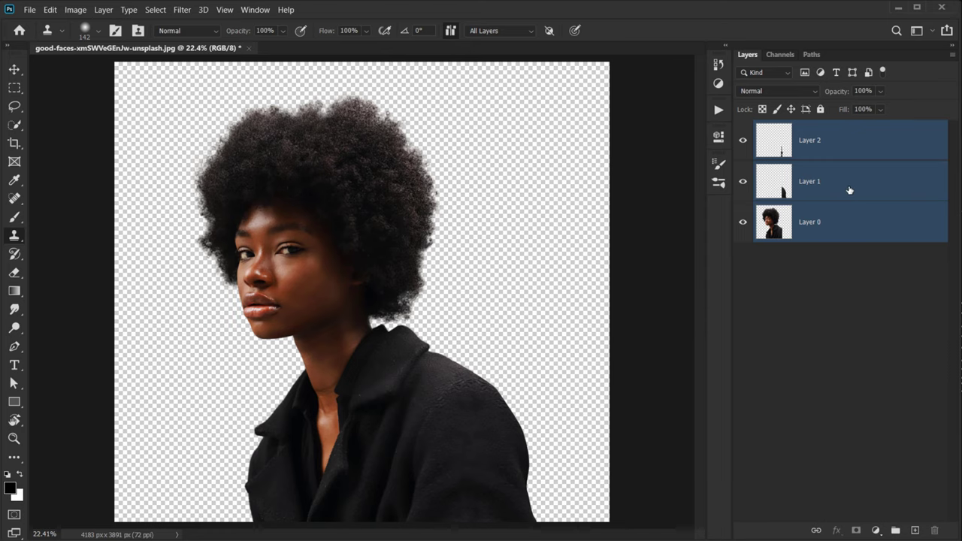
right_click(831, 151)
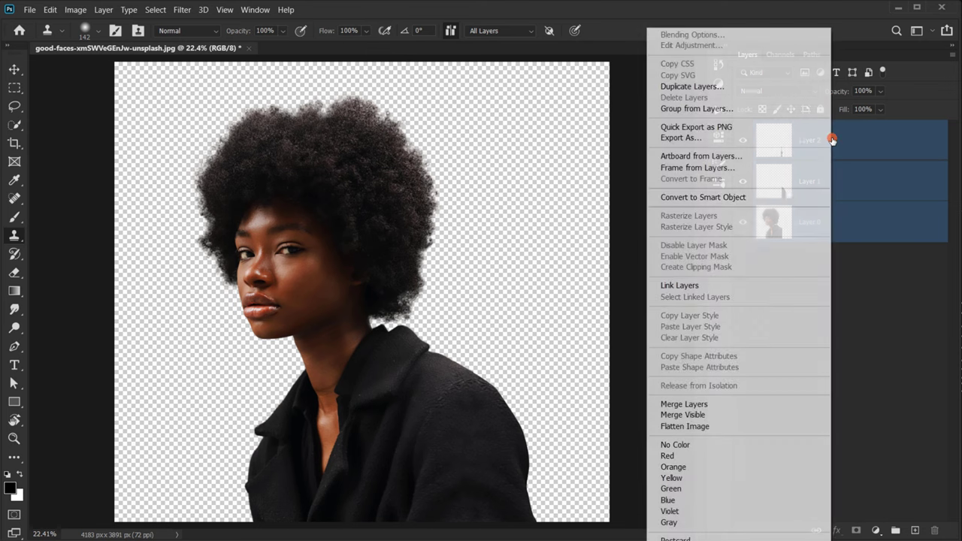
left_click(705, 407)
- Check the merged layer by hiding and showing it, and rename it Model
left_click(742, 141)
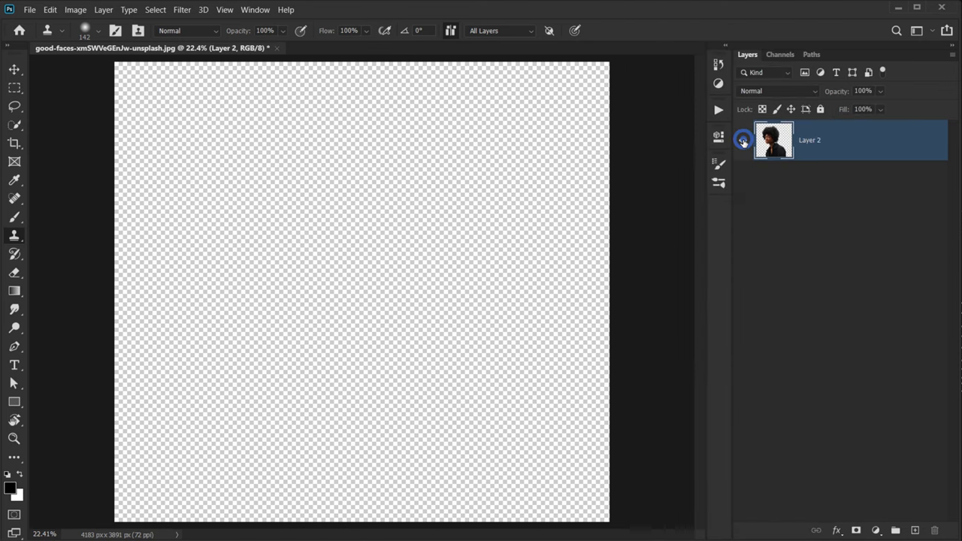
left_click(743, 141)
double_click(813, 141)
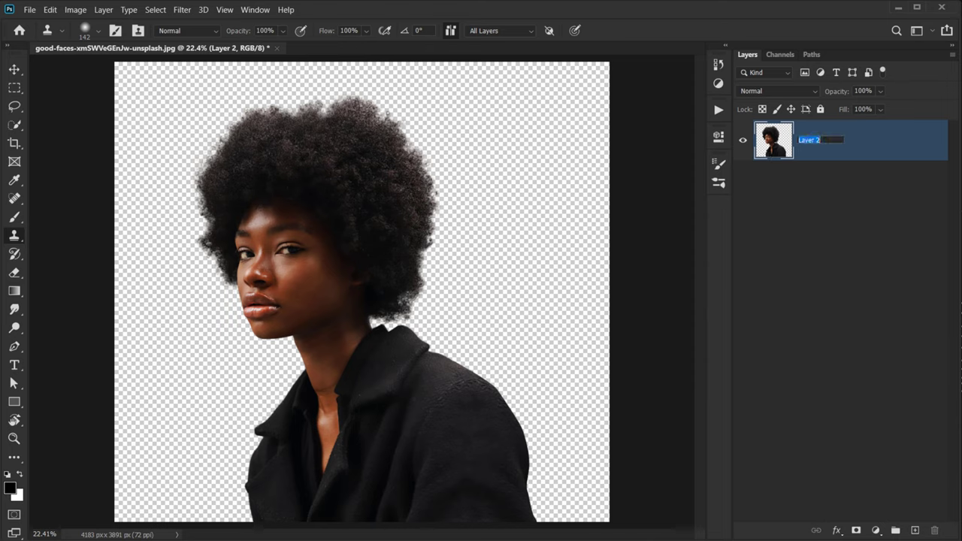
type("Model")
left_click(734, 275)
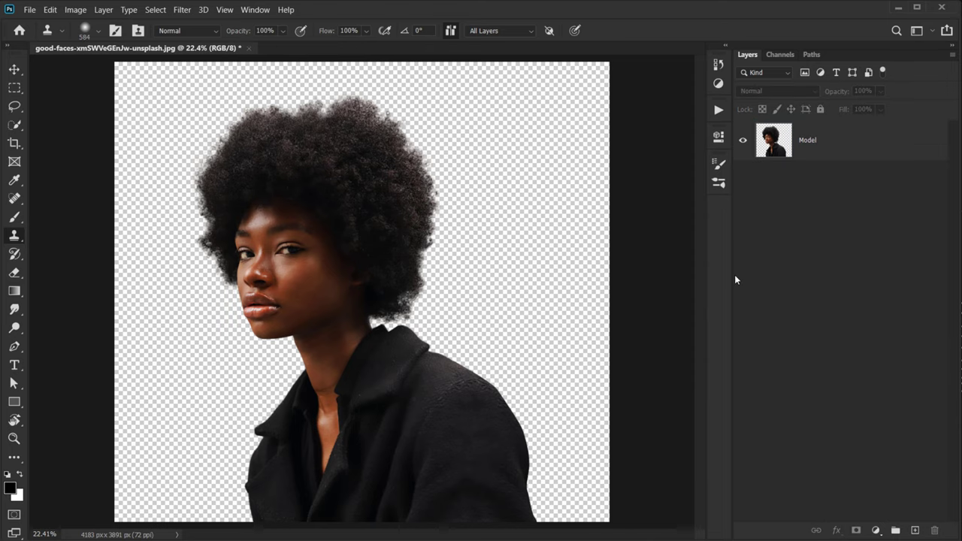
- Add a Solid Color fill layer above the Model layer with the light grey colour f0eeee
left_click(789, 146)
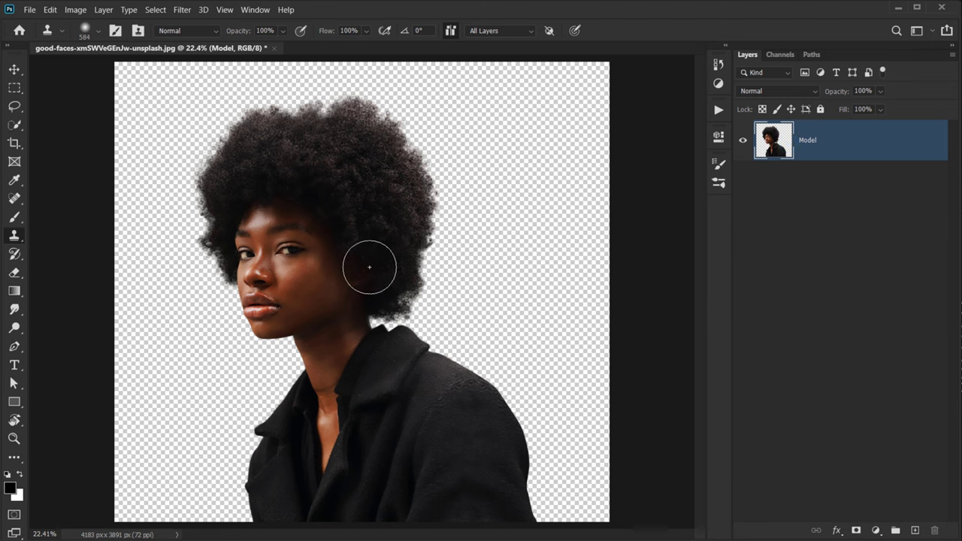
scroll(370, 263, "down", 2)
key("v")
scroll(440, 268, "up", 2)
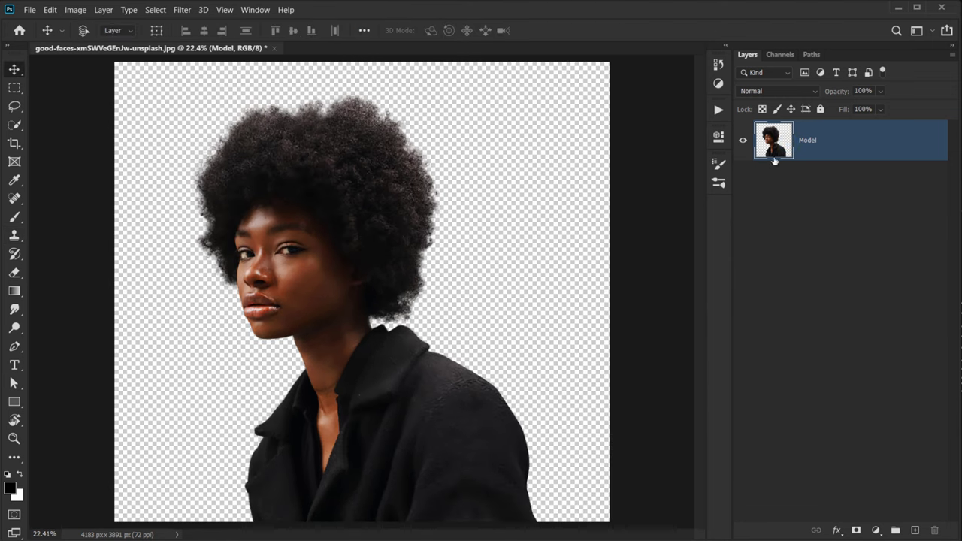
left_click(877, 531)
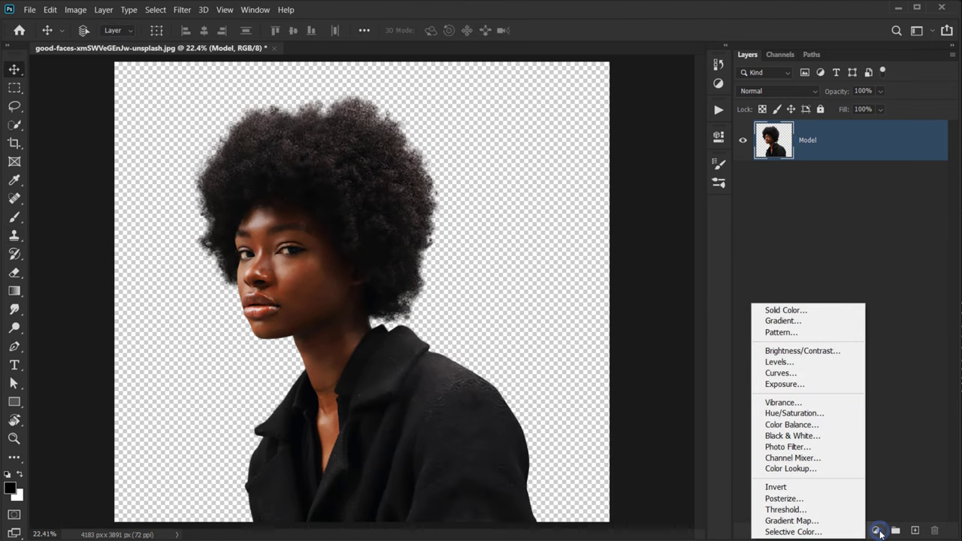
left_click(786, 311)
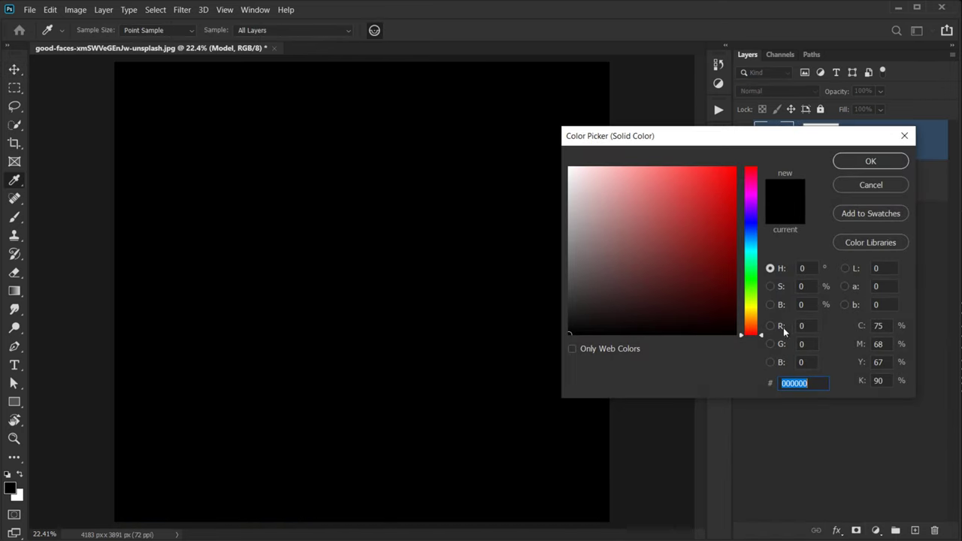
left_click_drag(589, 204, 569, 177)
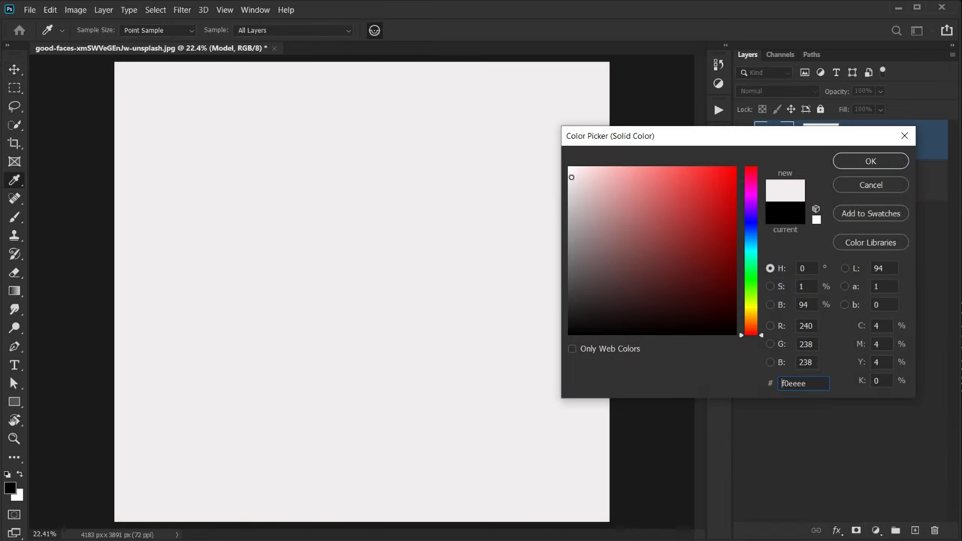
left_click(869, 162)
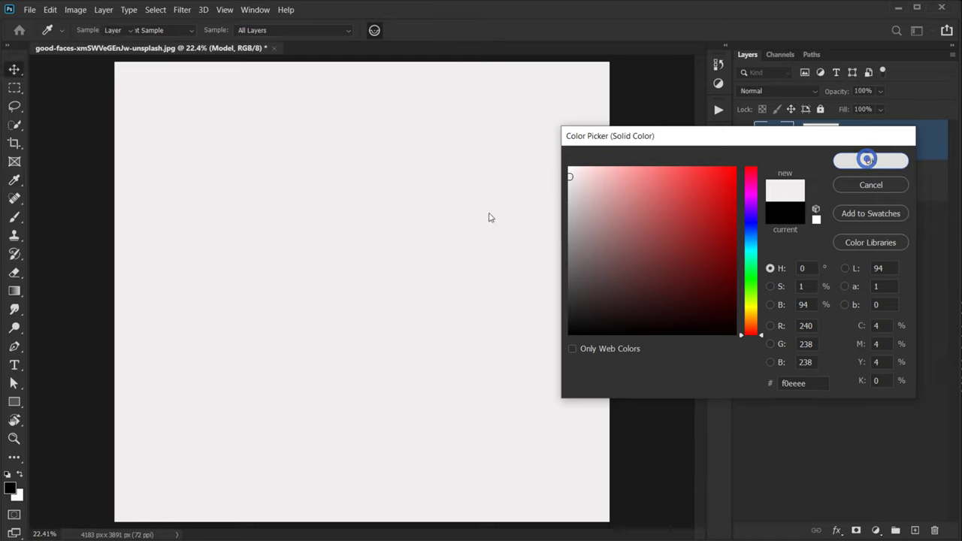
- Rename the colour fill layer Bg and place it below the Model layer
double_click(855, 140)
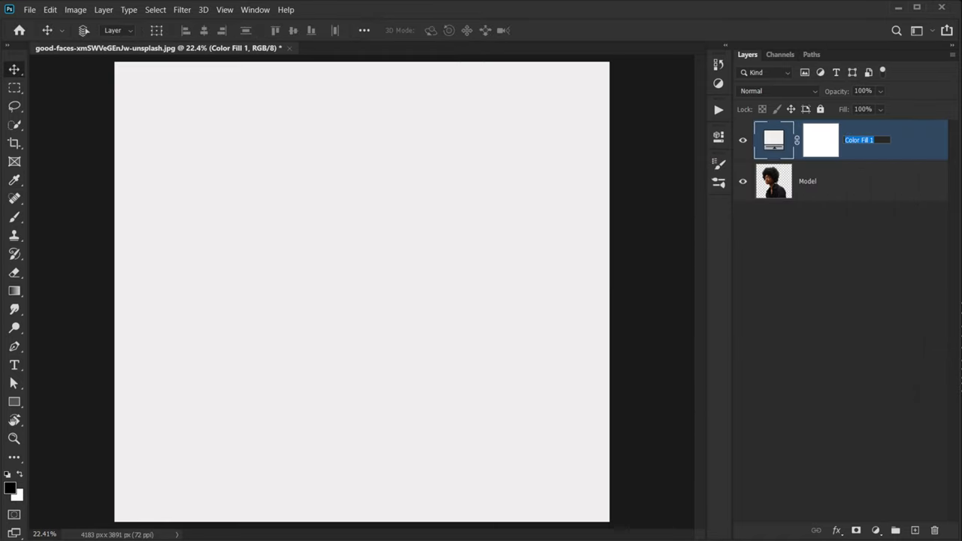
type("Bg")
key("Return")
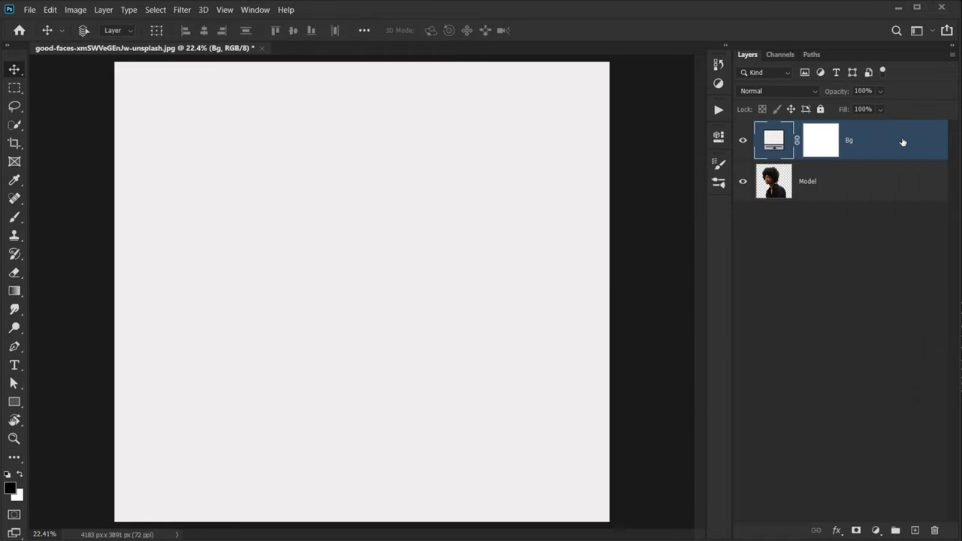
left_click_drag(903, 142, 887, 189)
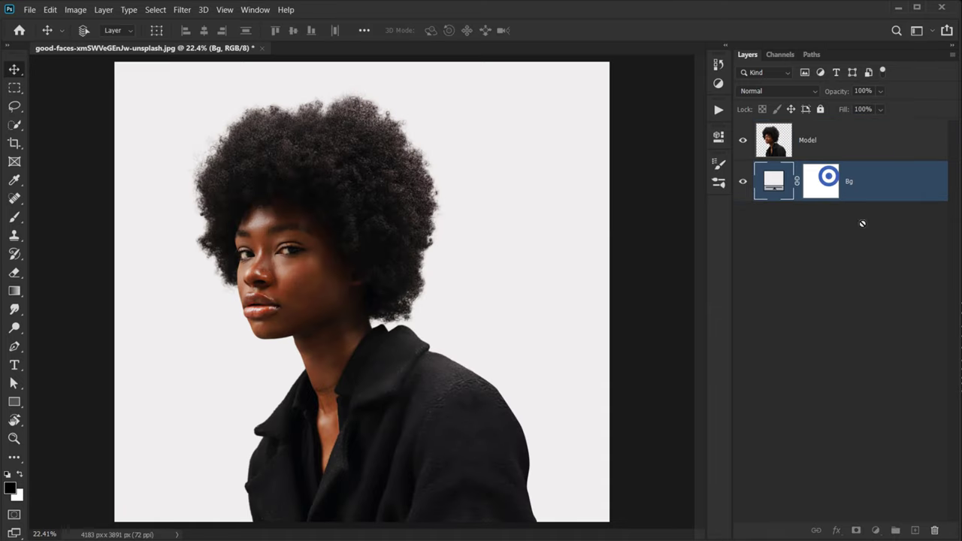
- Delete the layer mask from the Bg layer and select the Model layer
left_click_drag(862, 223, 935, 529)
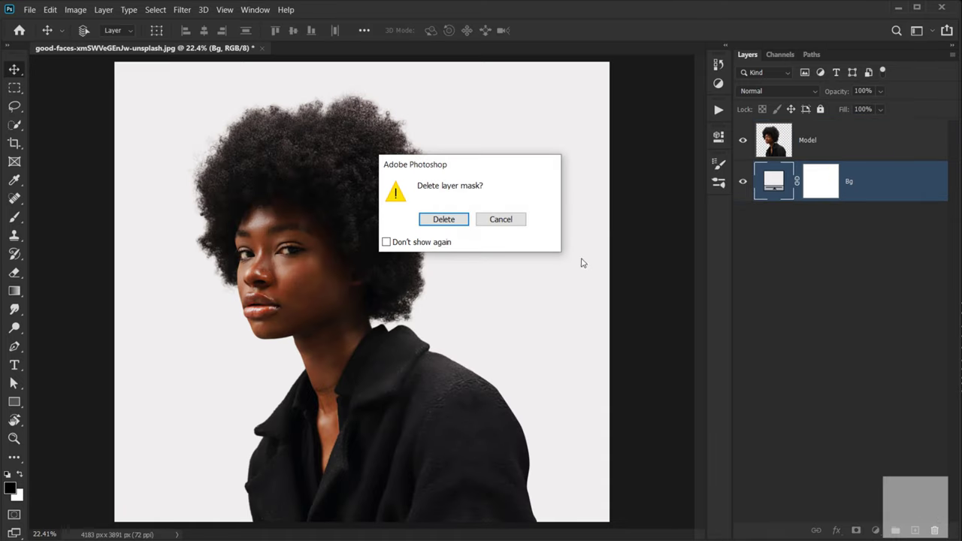
left_click(462, 217)
left_click(848, 131)
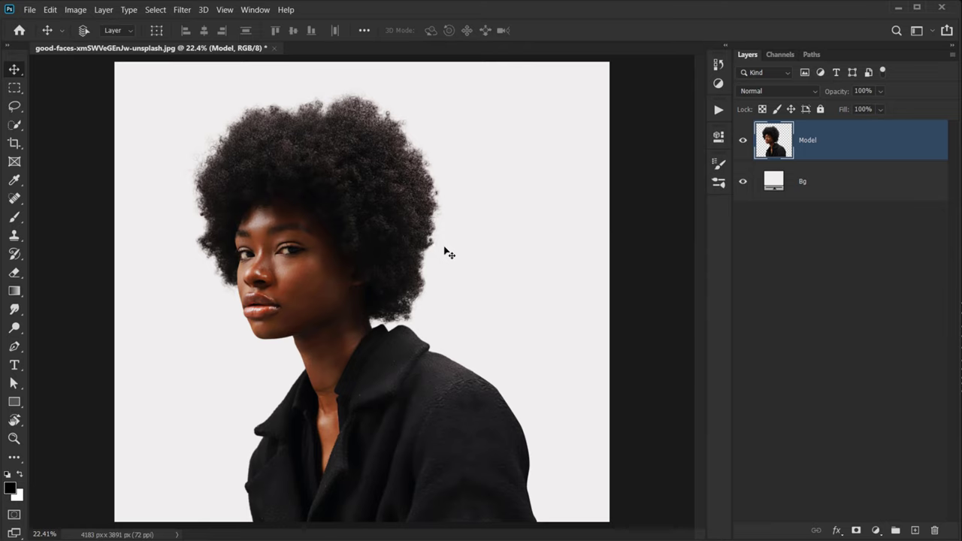
scroll(363, 282, "down", 1)
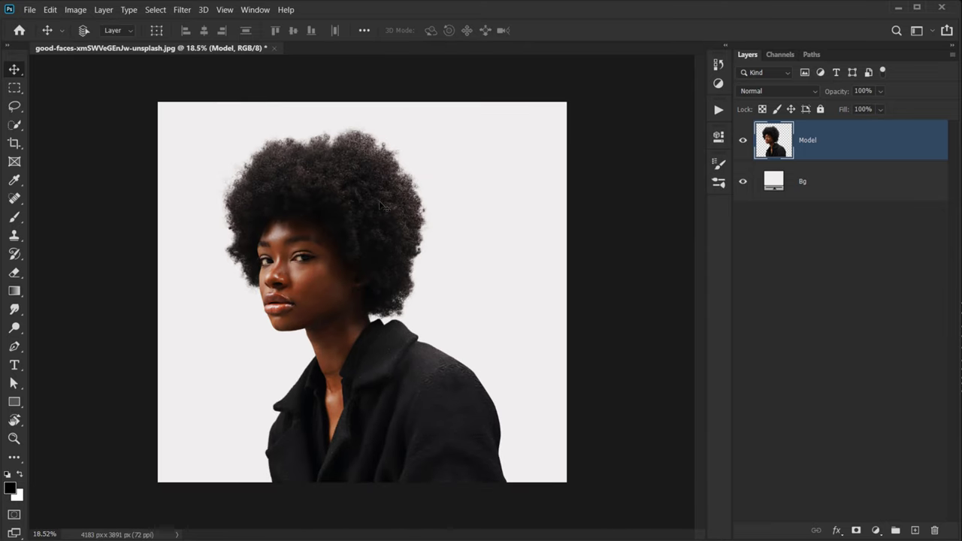
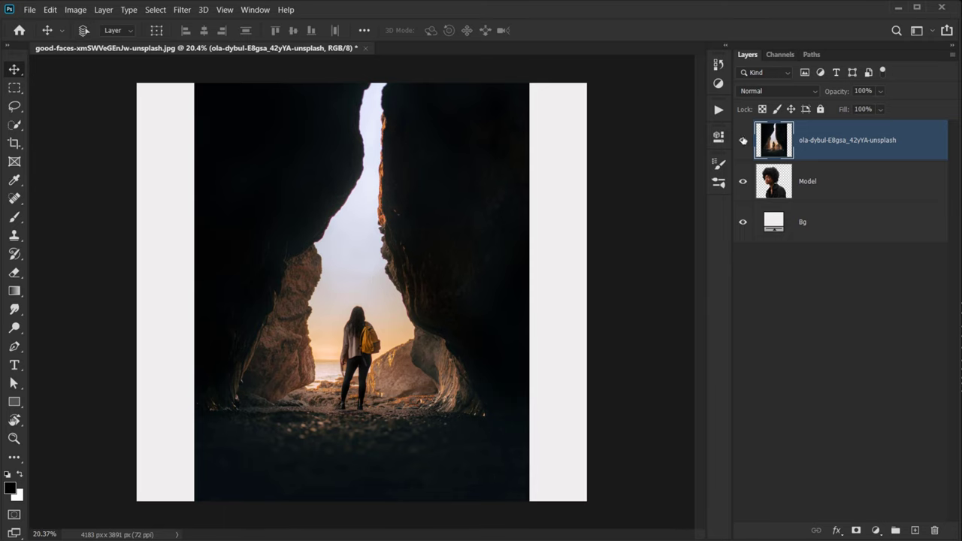
- Hide and show the cave photo layer to compare it with the portrait beneath
left_click(742, 140)
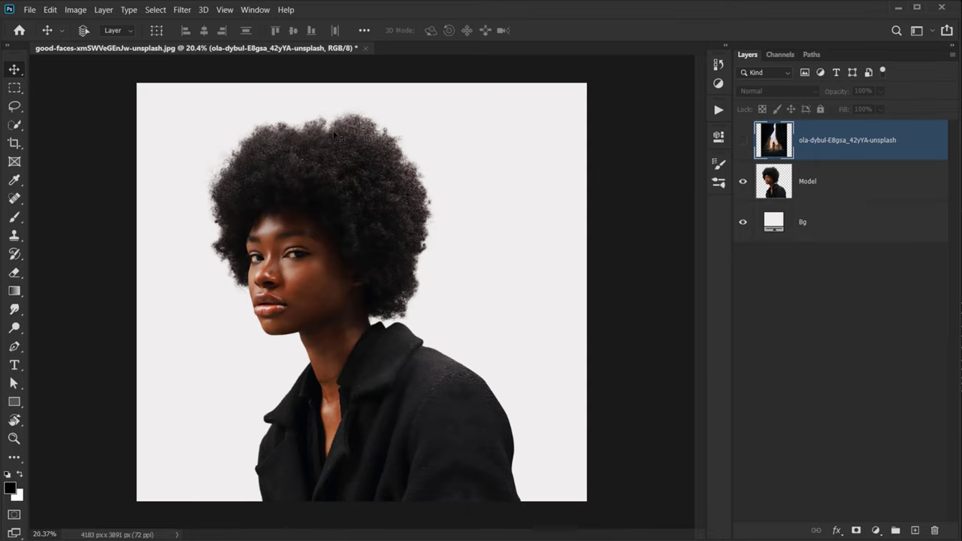
left_click(743, 140)
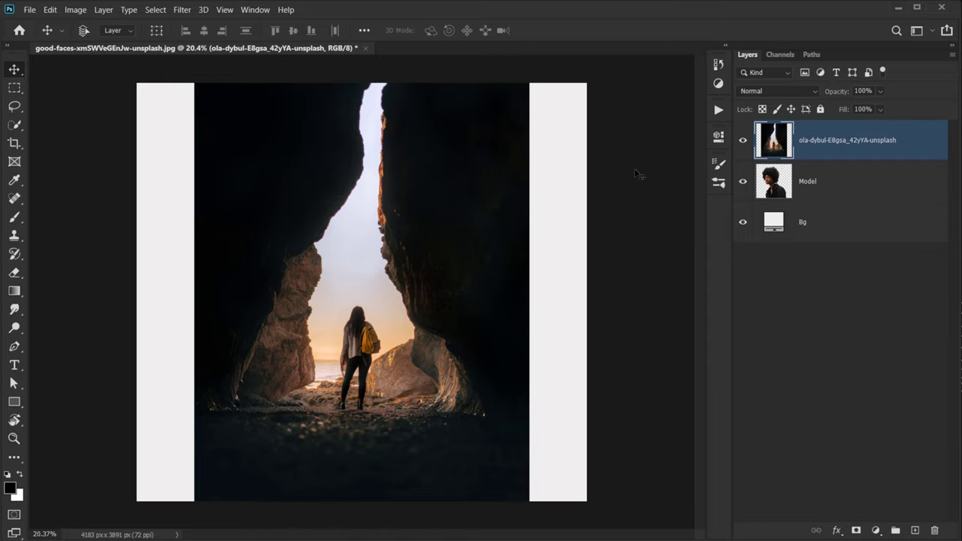
- Examine the cave photo's bright opening, the standing figure and the dark rock walls up close and as a whole
scroll(384, 201, "up", 1)
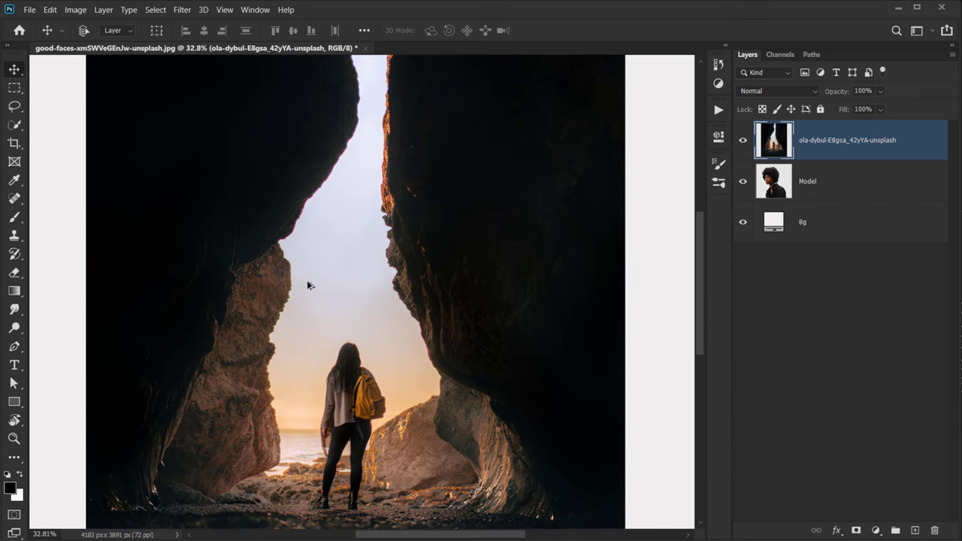
scroll(312, 284, "down", 2)
scroll(319, 290, "up", 5)
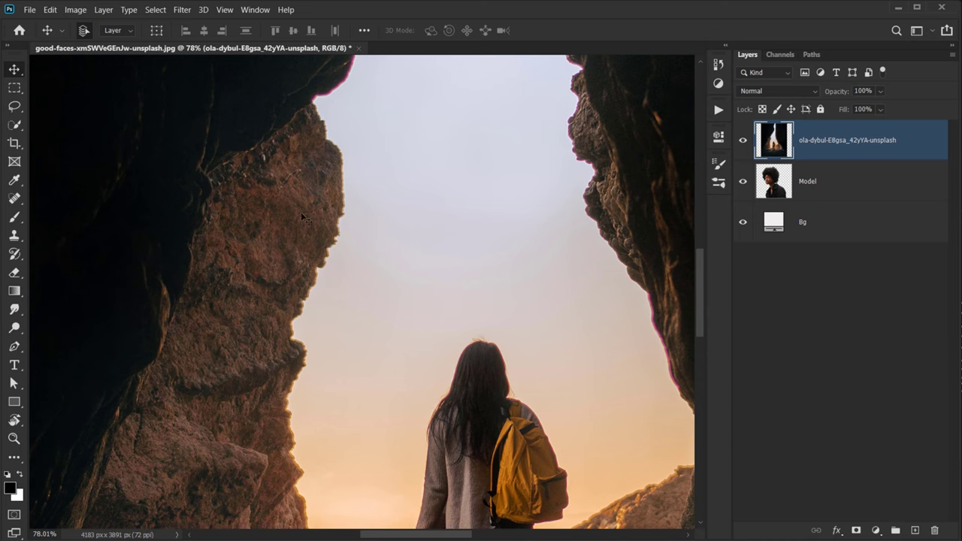
scroll(368, 220, "down", 2)
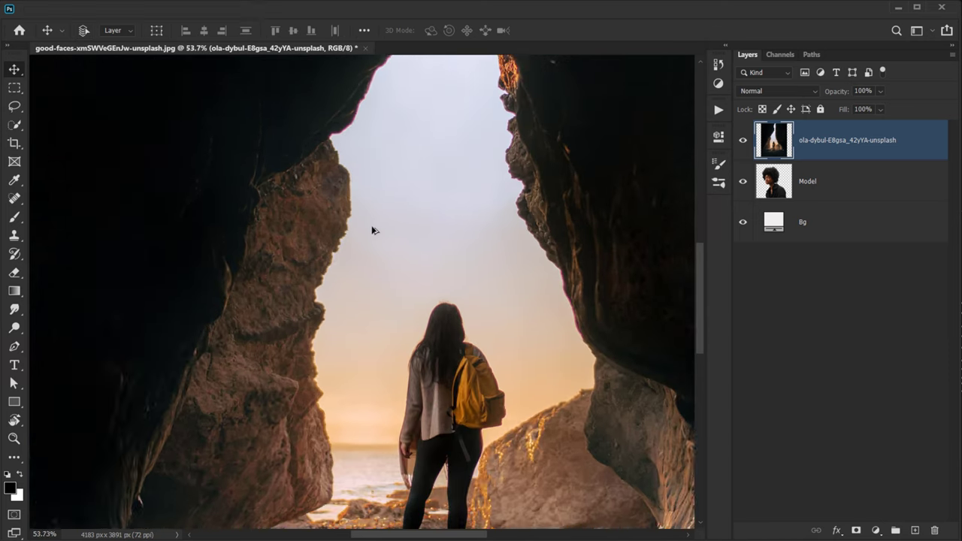
left_click_drag(444, 127, 399, 232)
scroll(399, 232, "down", 3)
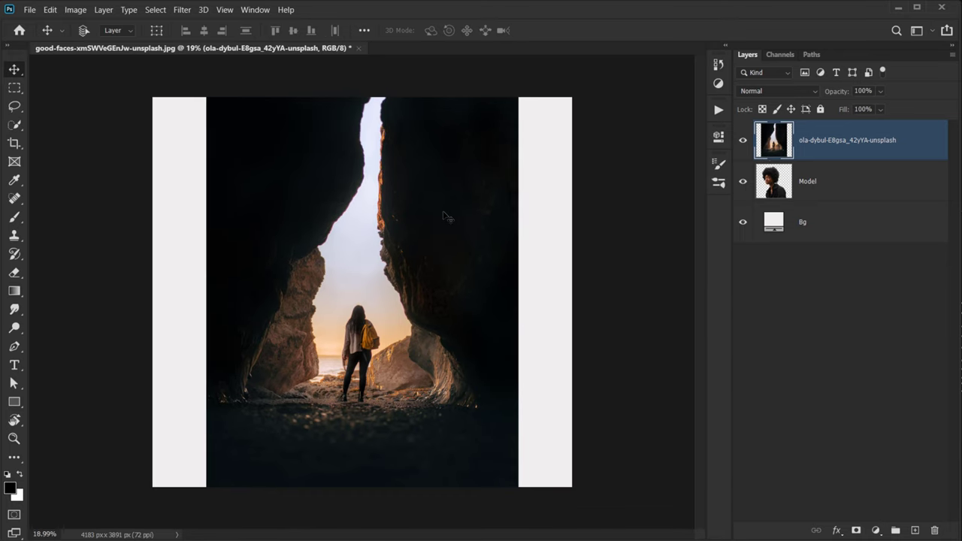
scroll(444, 217, "up", 1)
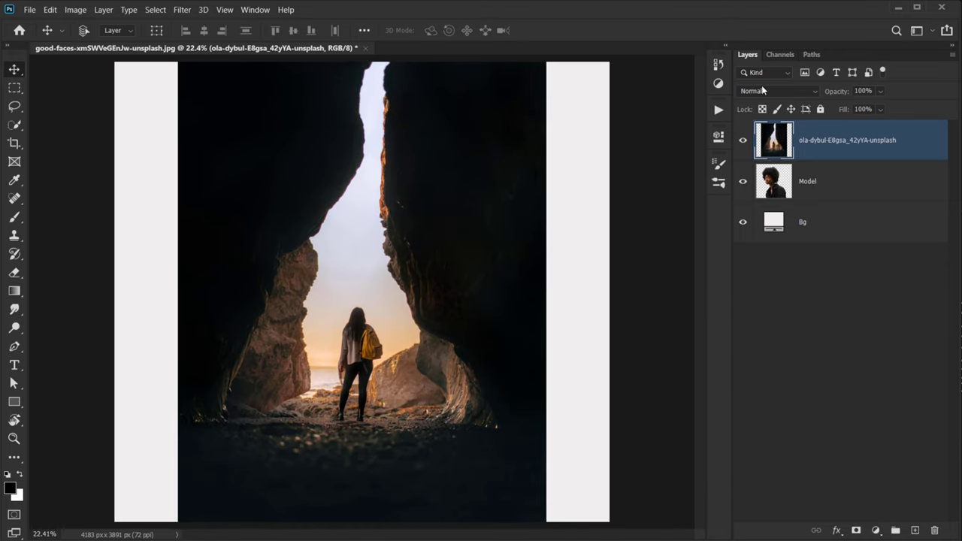
- Try the Lighten blend mode on the cave photo layer, and set its blend mode to Screen
left_click(763, 90)
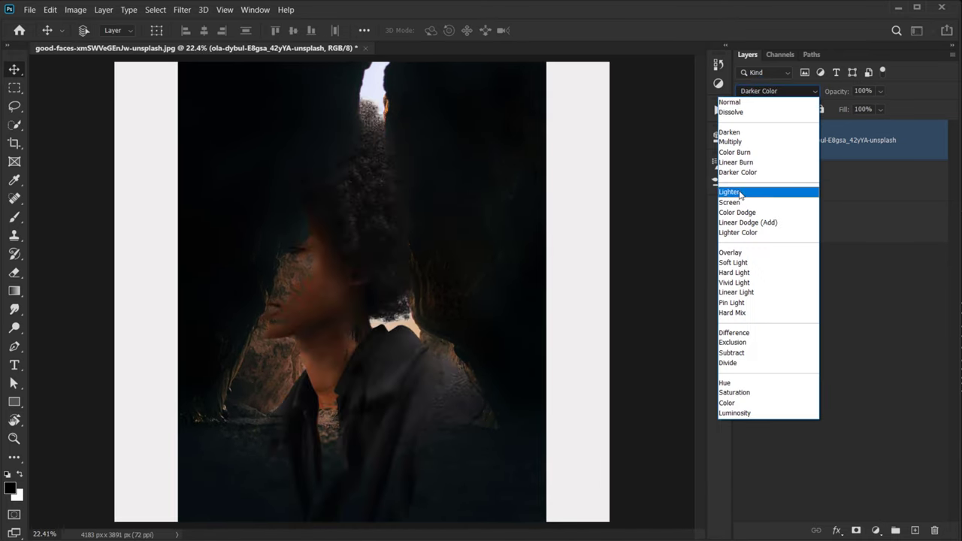
left_click(740, 193)
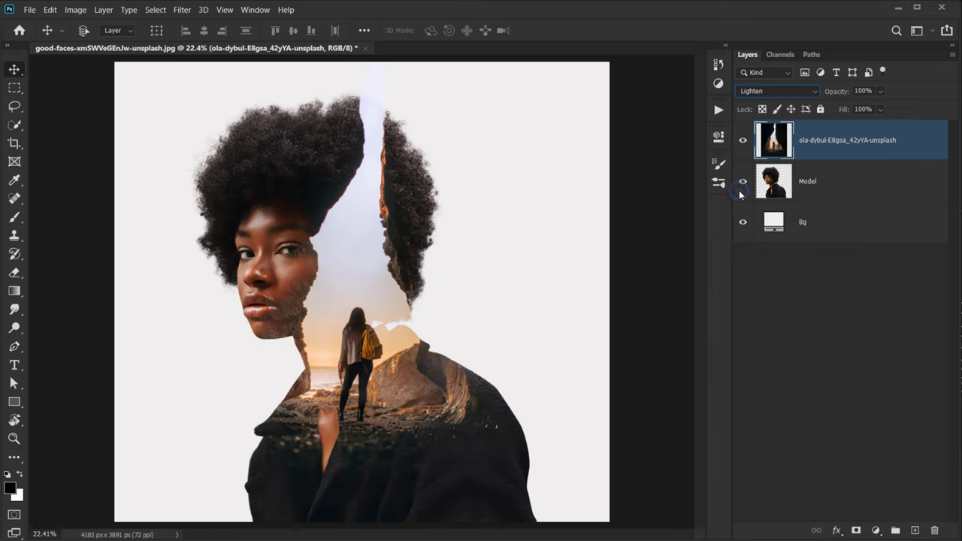
left_click(757, 93)
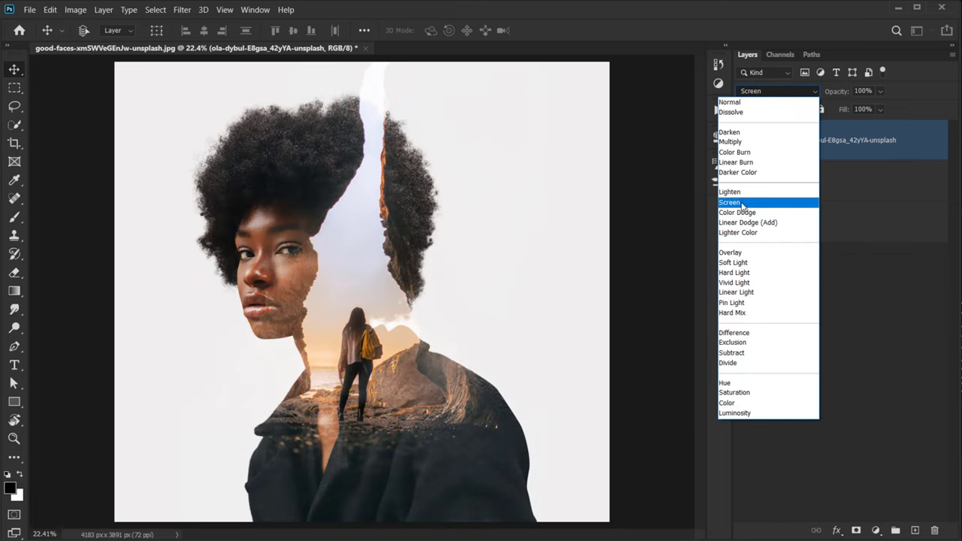
left_click(743, 203)
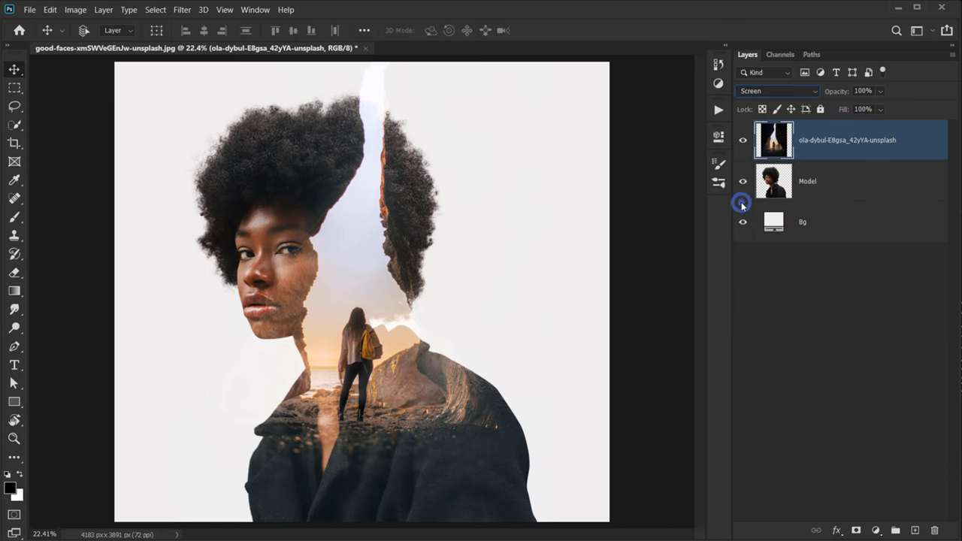
left_click(770, 93)
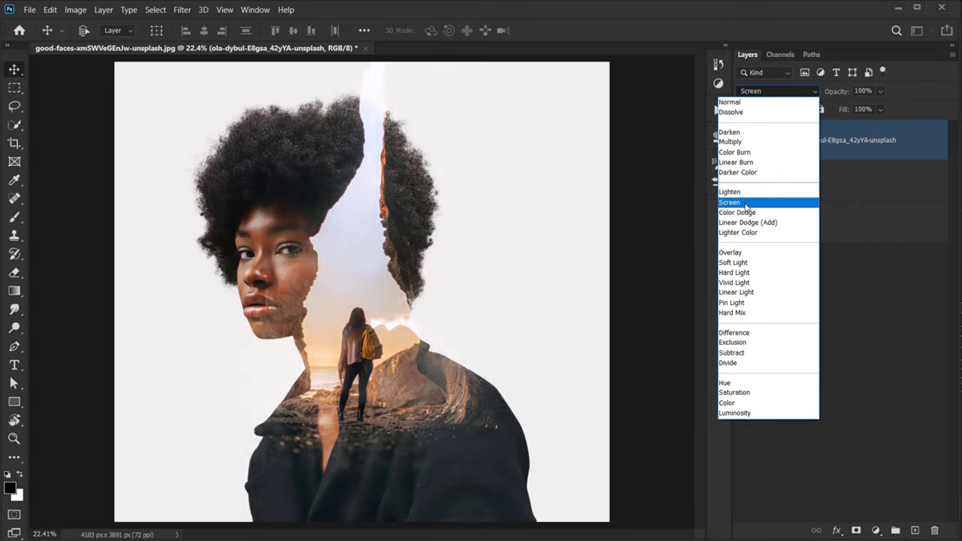
left_click(744, 203)
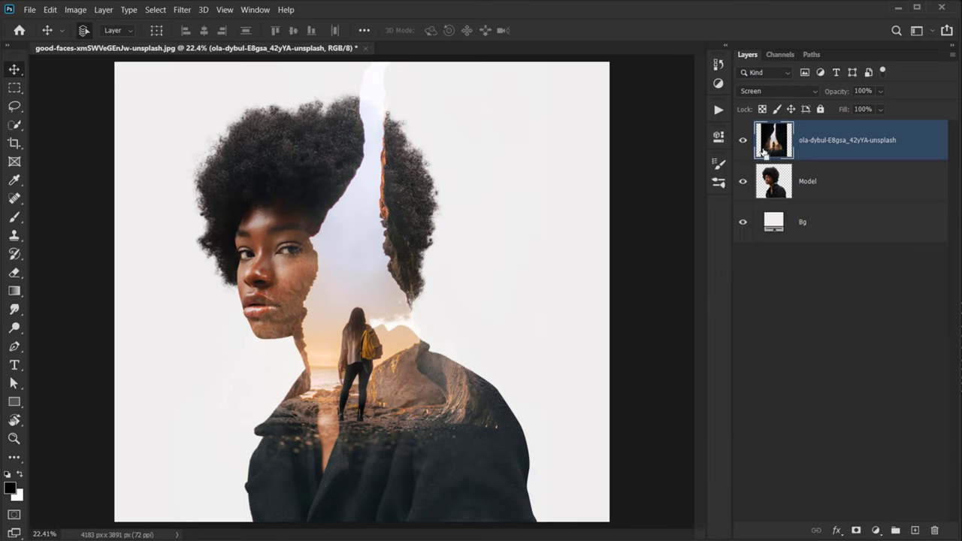
- Scale the cave photo to 95.56% with Free Transform and move it down so the standing figure sits over the model's chest
key("ctrl+t")
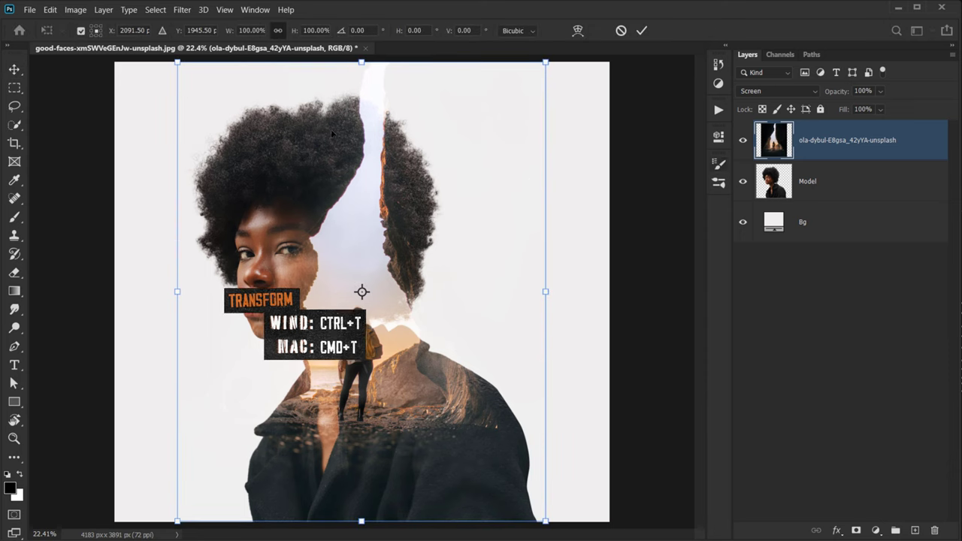
left_click_drag(402, 209, 393, 294)
left_click_drag(399, 333, 390, 329)
left_click_drag(159, 372, 172, 371)
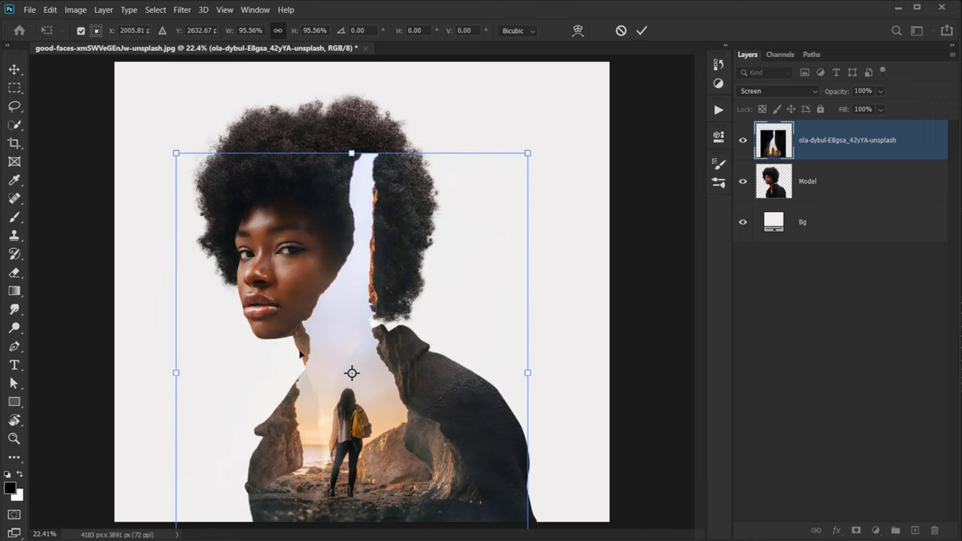
left_click_drag(300, 353, 296, 351)
left_click(491, 382)
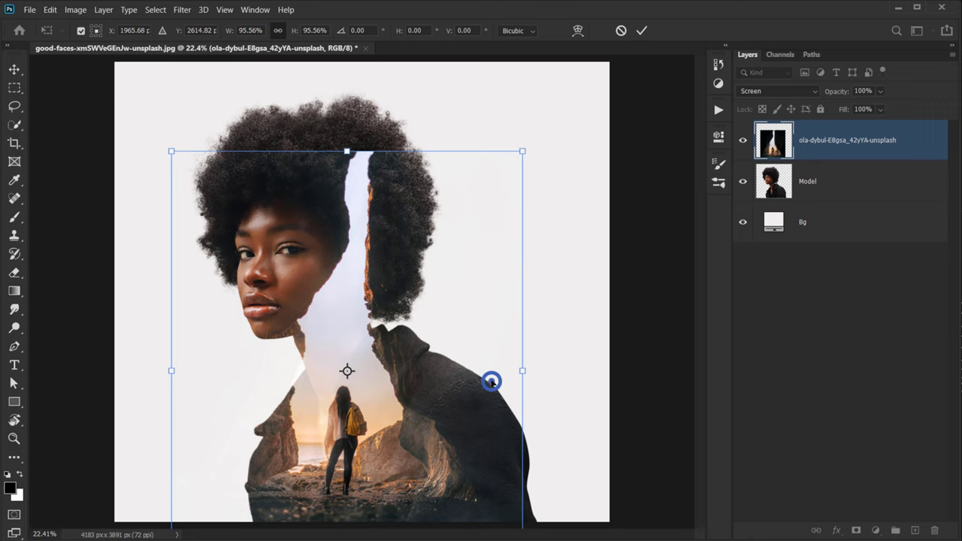
left_click_drag(491, 382, 490, 379)
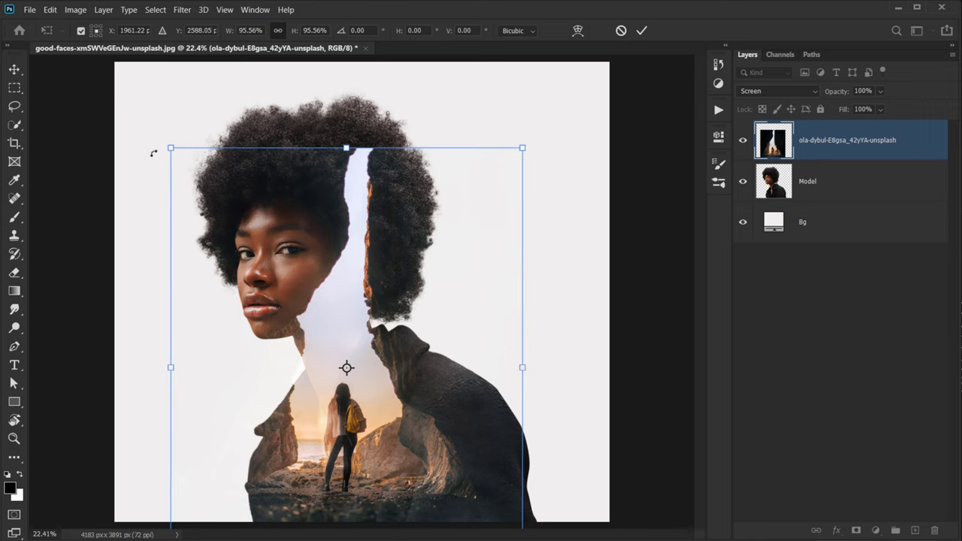
- Reduce the cave photo's scale to 90.82%, align its opening with the model's neck and jaw, and apply the transform
left_click_drag(169, 147, 182, 162)
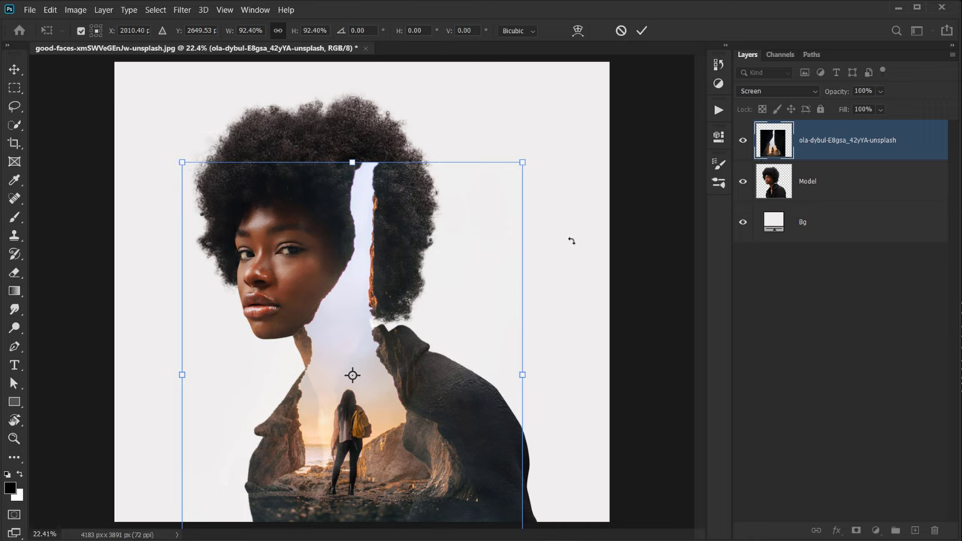
left_click_drag(524, 375, 517, 374)
left_click_drag(432, 409, 448, 419)
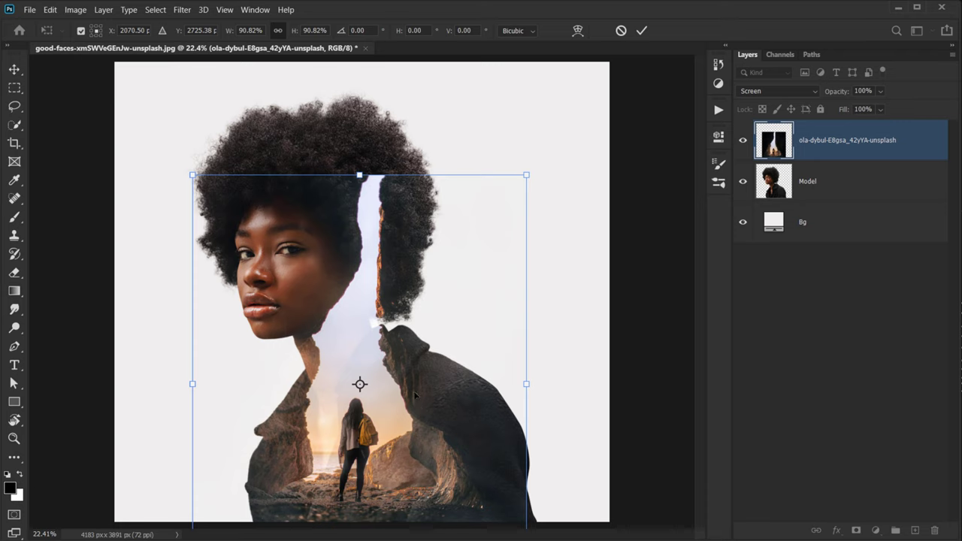
left_click_drag(427, 343, 414, 330)
scroll(389, 340, "down", 2)
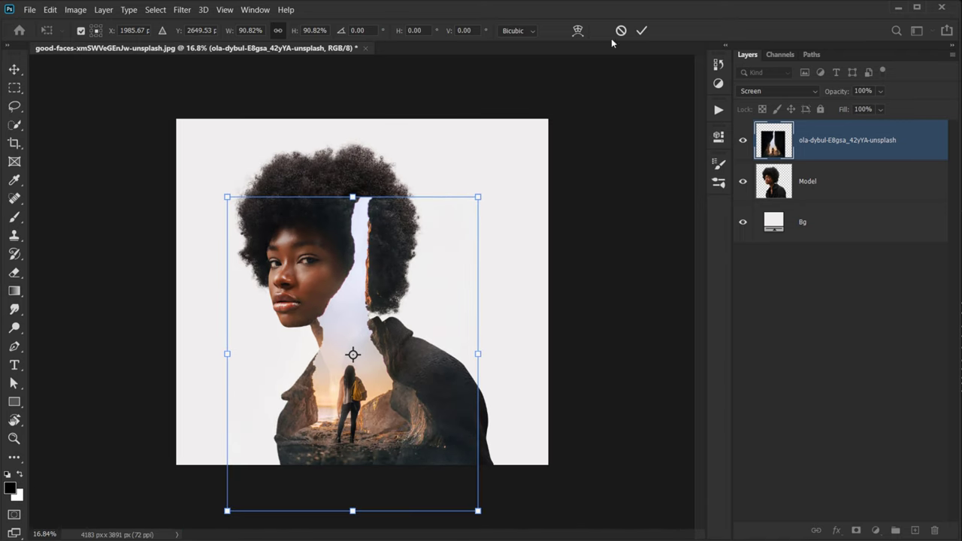
left_click(641, 31)
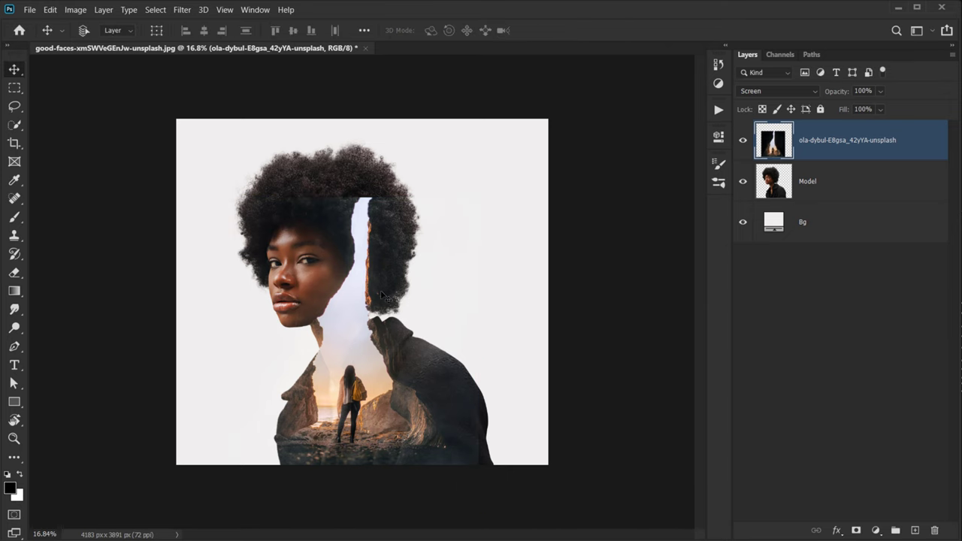
- Rename the cave photo layer Screen
scroll(380, 290, "up", 3)
double_click(855, 140)
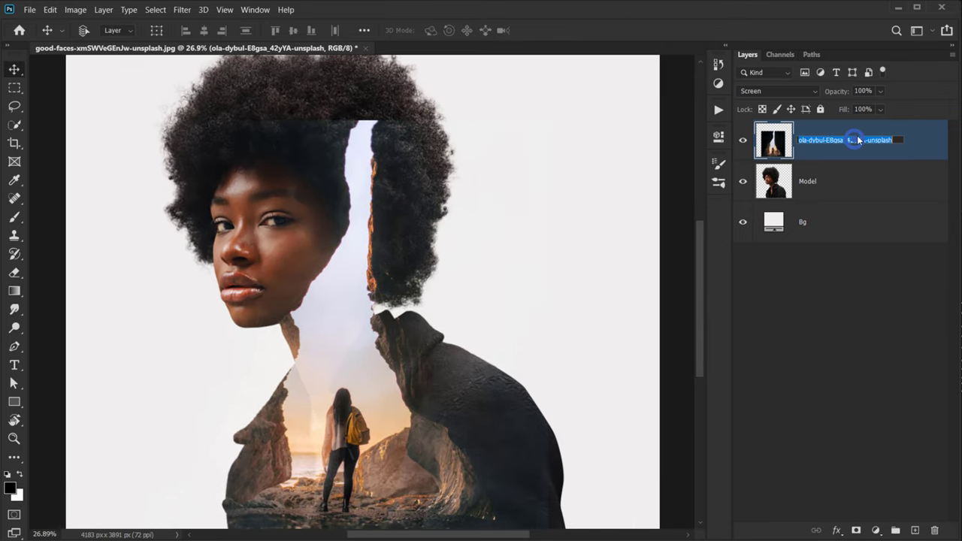
type("Screen")
key("Return")
- Inspect how the cave photo blends with the model's hair and face, including the photo's upper edge
scroll(552, 230, "down", 2)
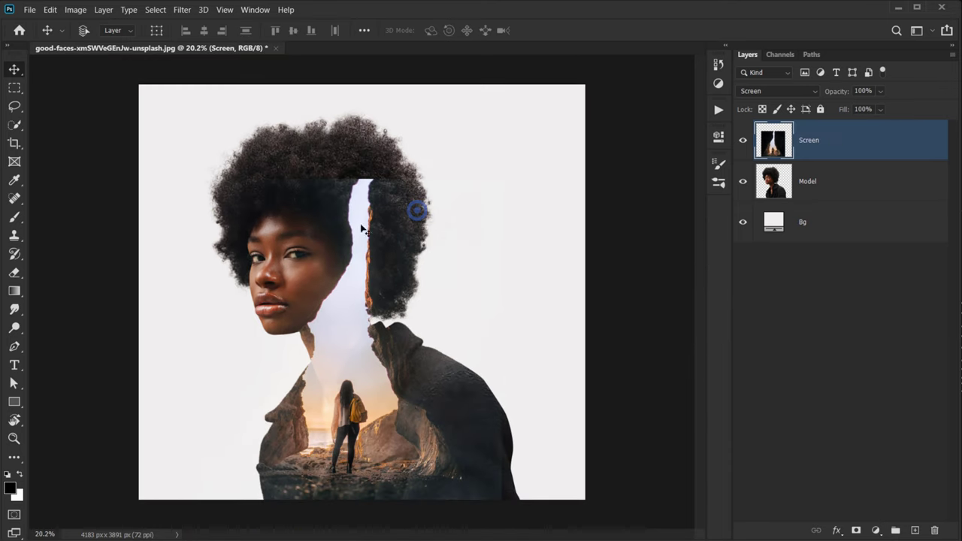
scroll(361, 228, "up", 3)
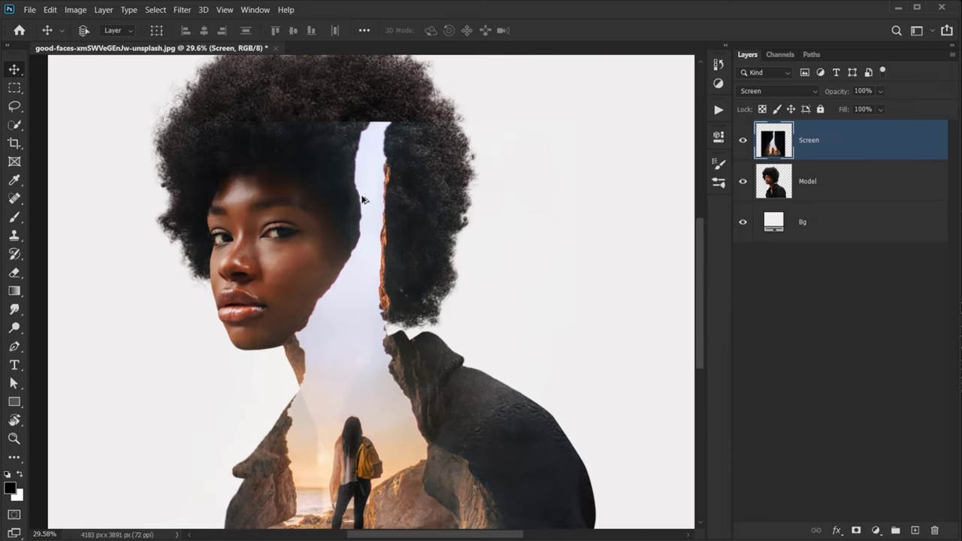
scroll(362, 199, "up", 2)
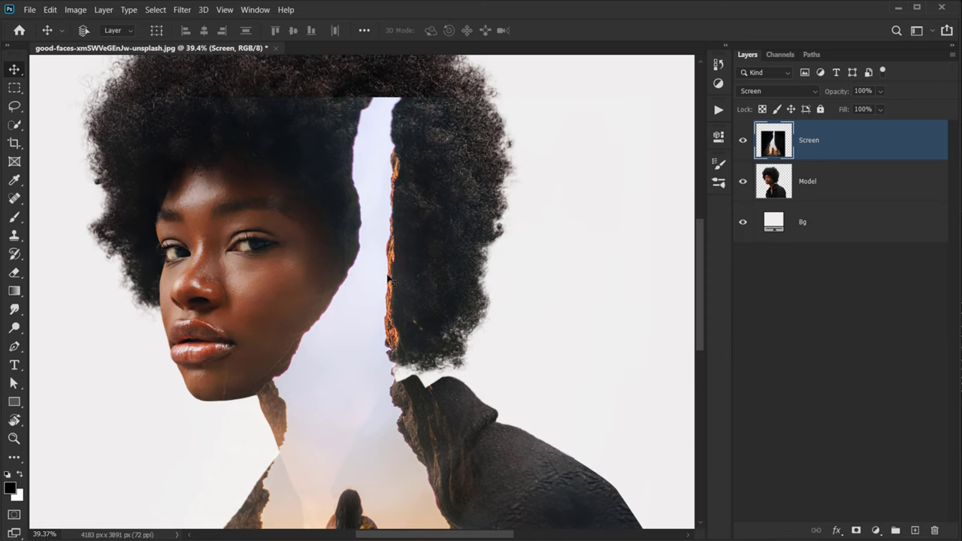
scroll(388, 279, "up", 4)
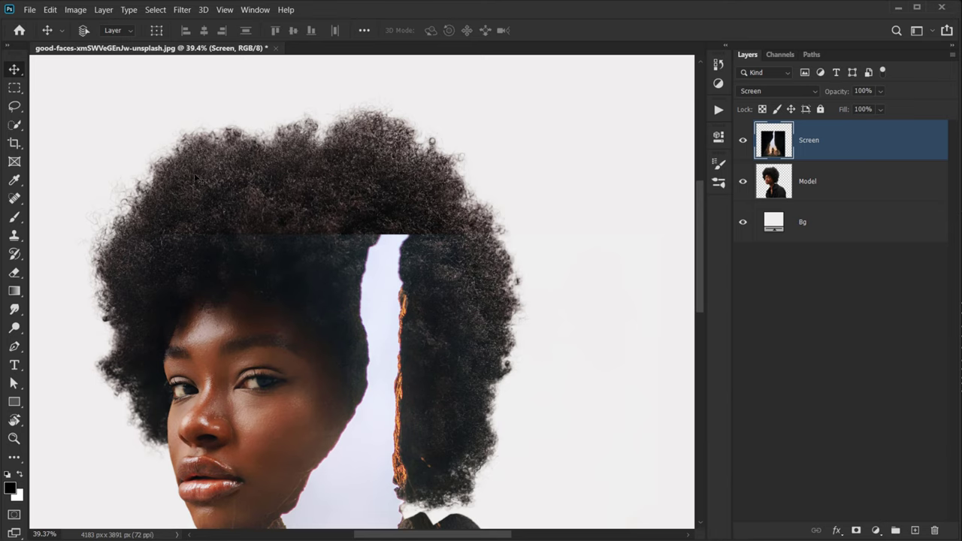
left_click_drag(400, 236, 403, 199)
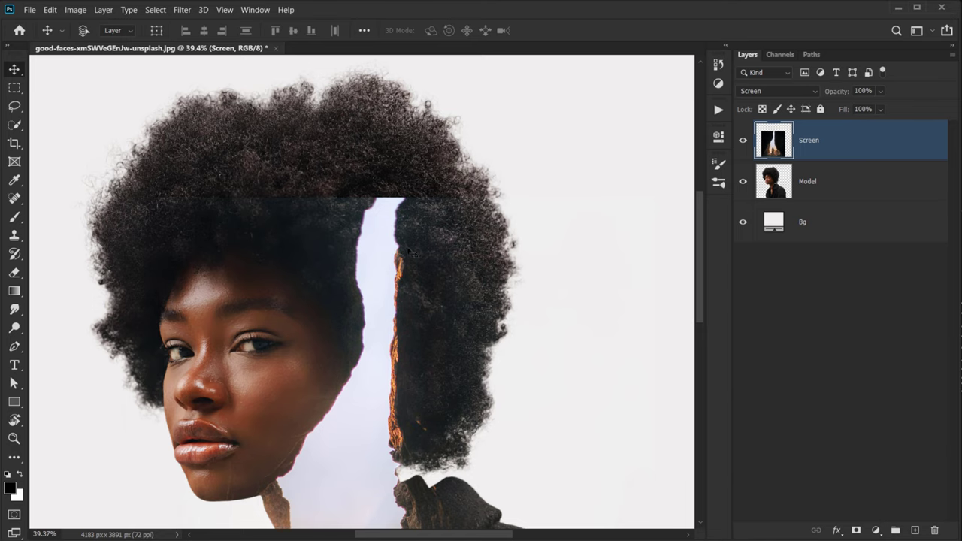
scroll(362, 214, "down", 7)
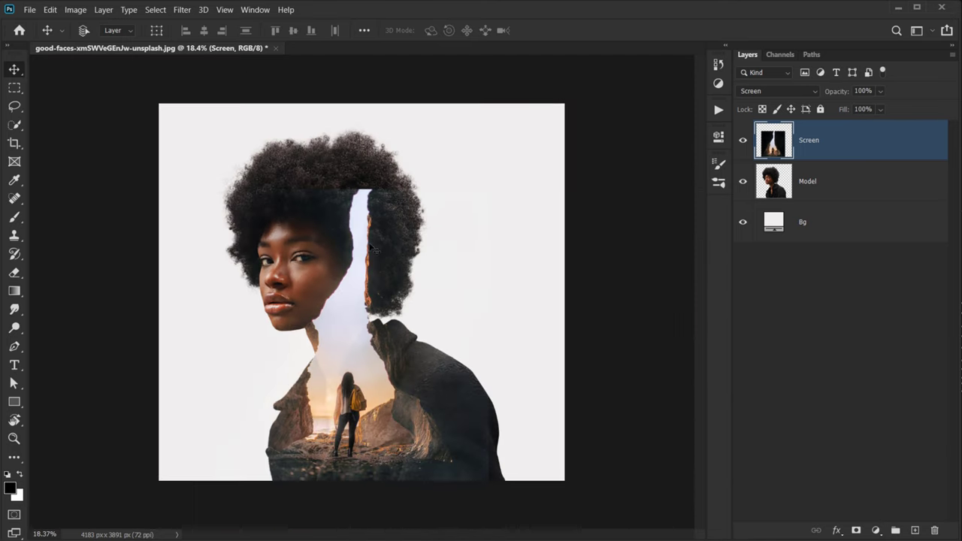
scroll(372, 248, "up", 1)
scroll(443, 278, "down", 1)
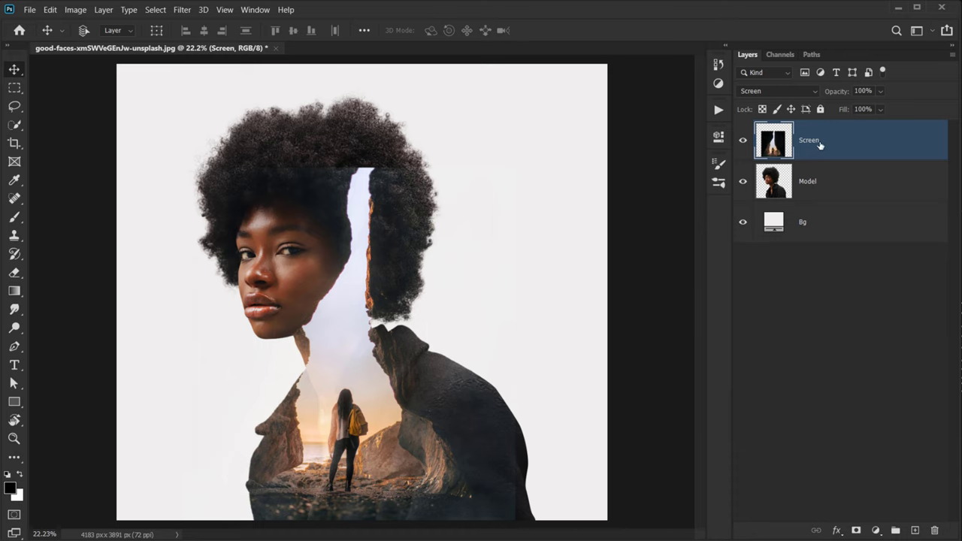
- Duplicate the Screen layer and set the copy's blend mode to Lighten, comparing it with Screen
key("ctrl+j")
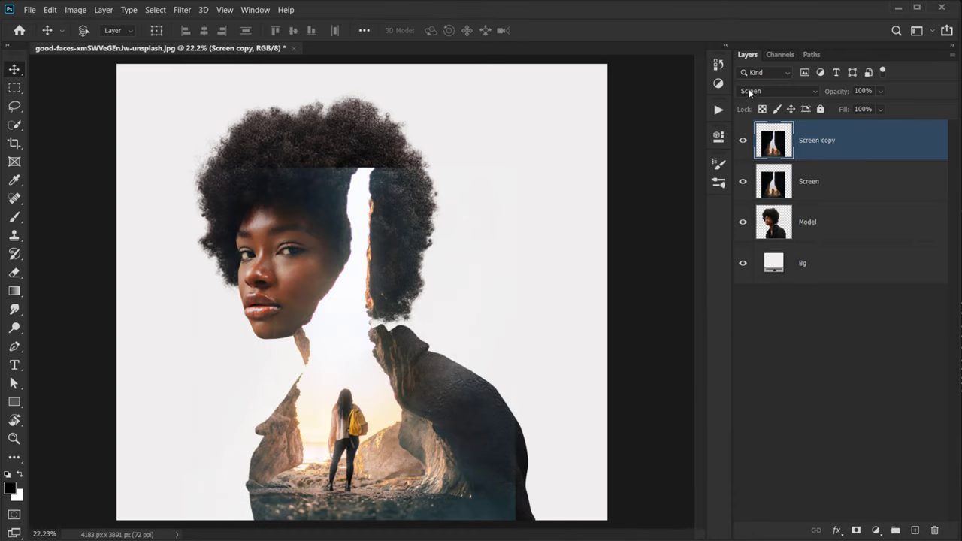
left_click(778, 90)
left_click(759, 198)
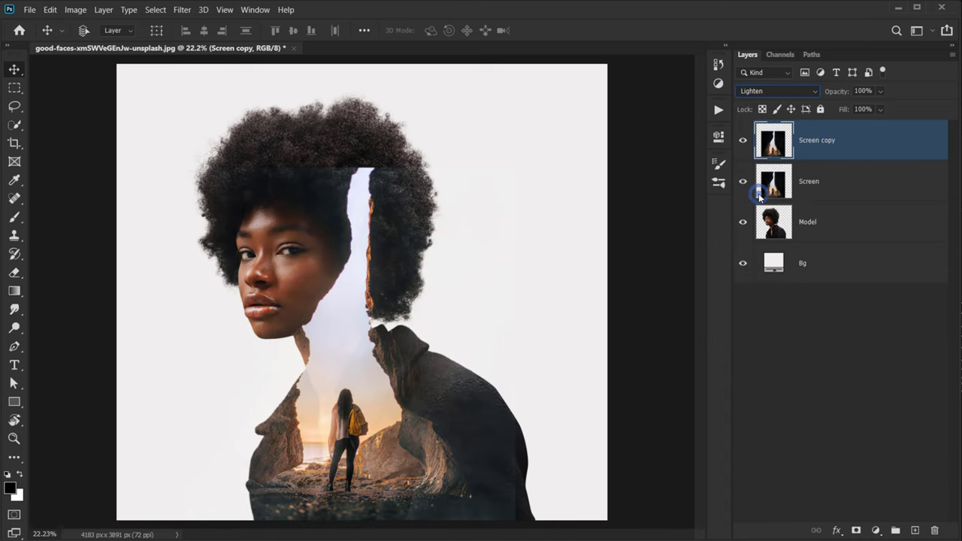
left_click(755, 90)
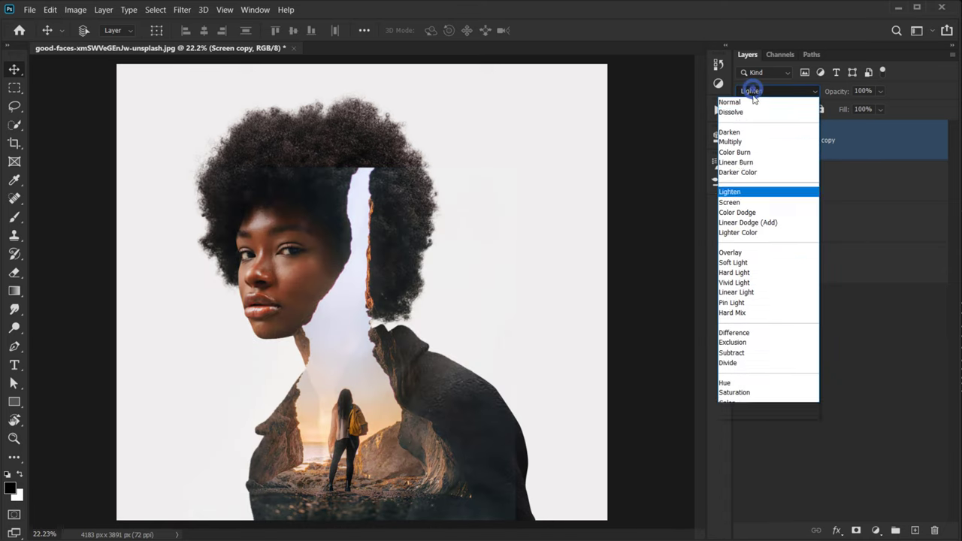
left_click(734, 201)
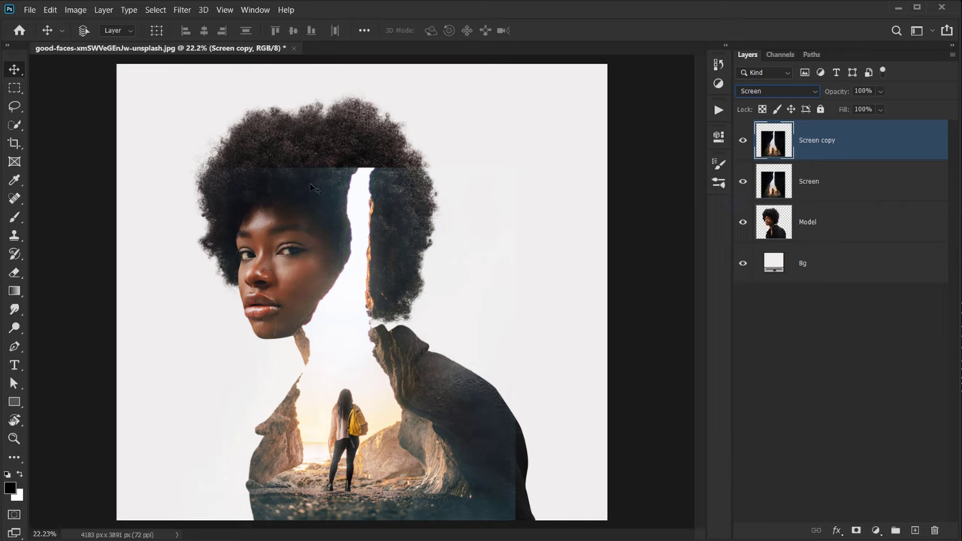
left_click(764, 91)
left_click(741, 188)
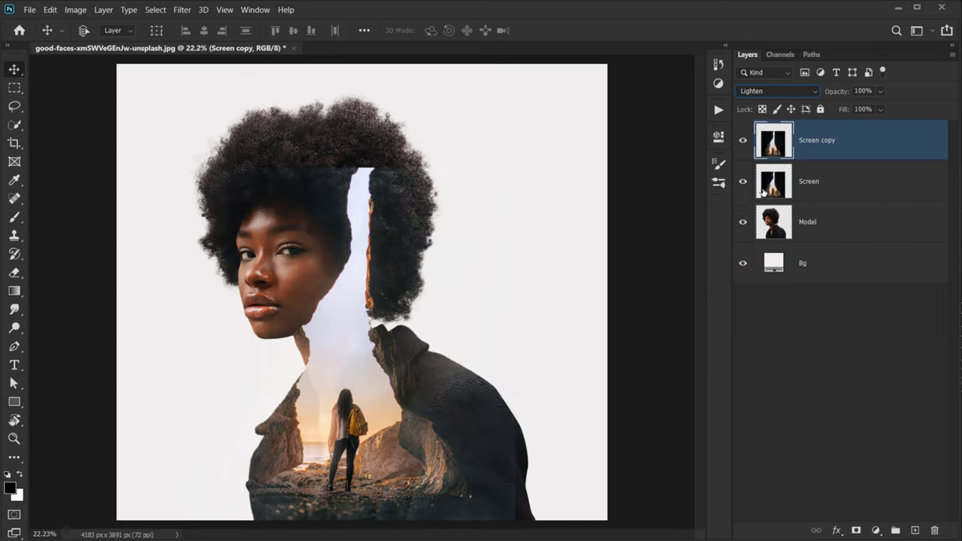
- Rename the duplicated cave photo layer Lighten
double_click(821, 141)
type("Lighten")
key("Return")
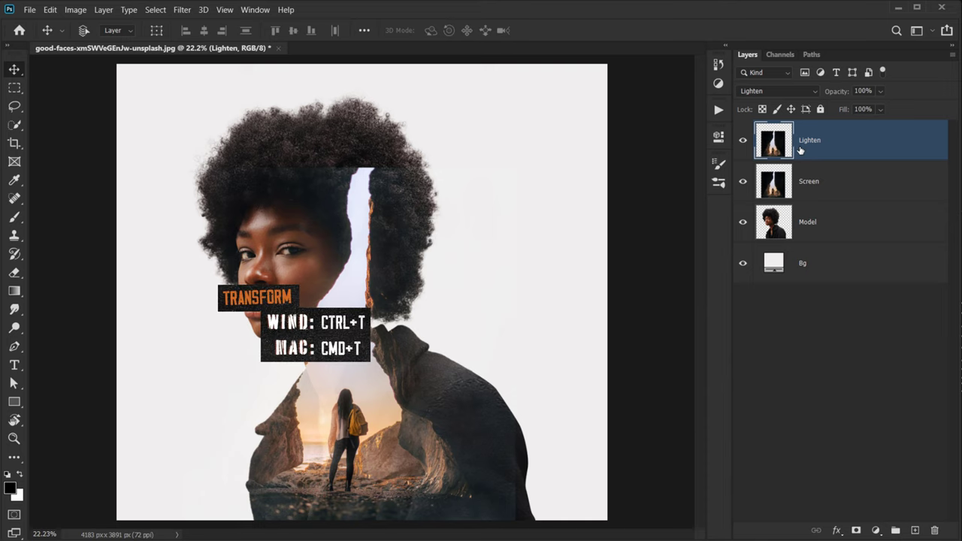
- Move the Lighten layer straight up with Free Transform to a Y position of about 1880 px, extending the cave opening above the hair
key("ctrl+t")
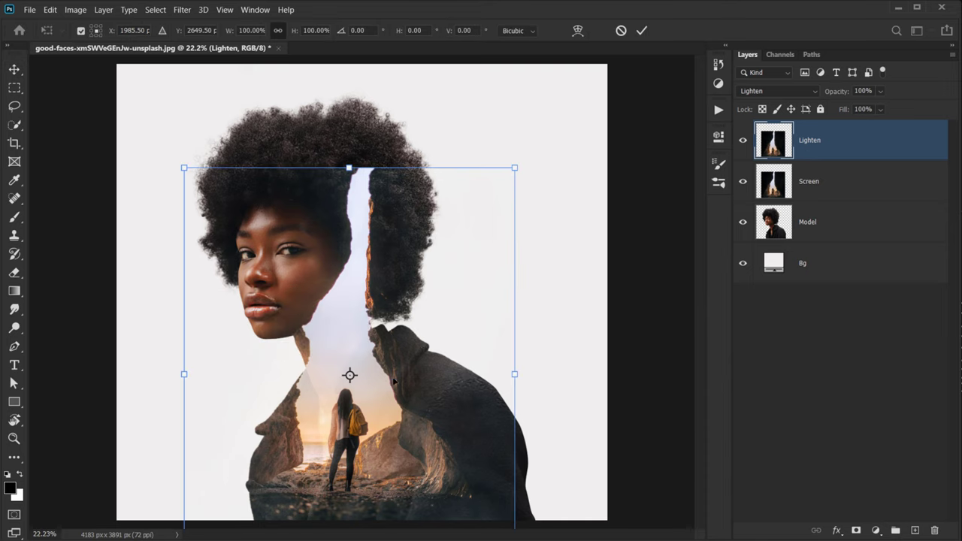
left_click_drag(393, 381, 399, 304)
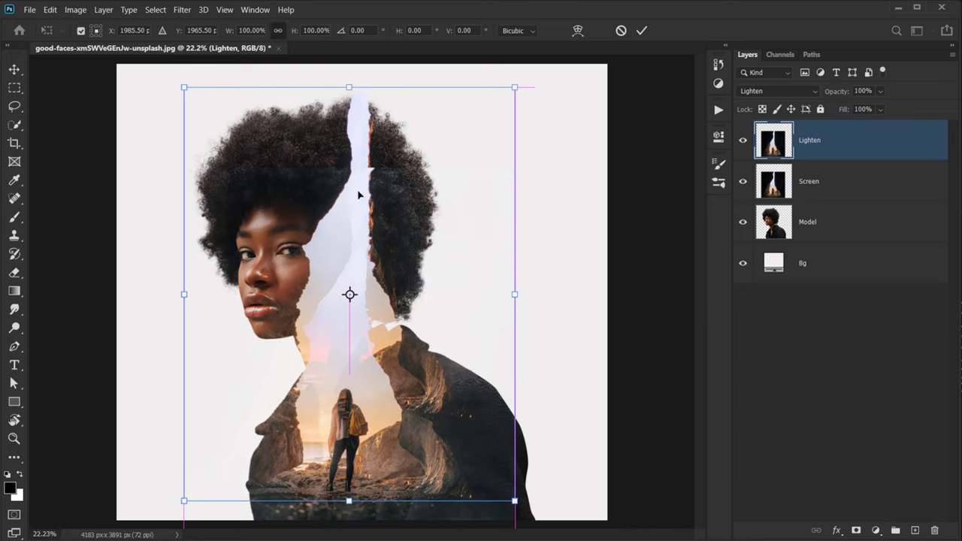
left_click_drag(395, 241, 396, 234)
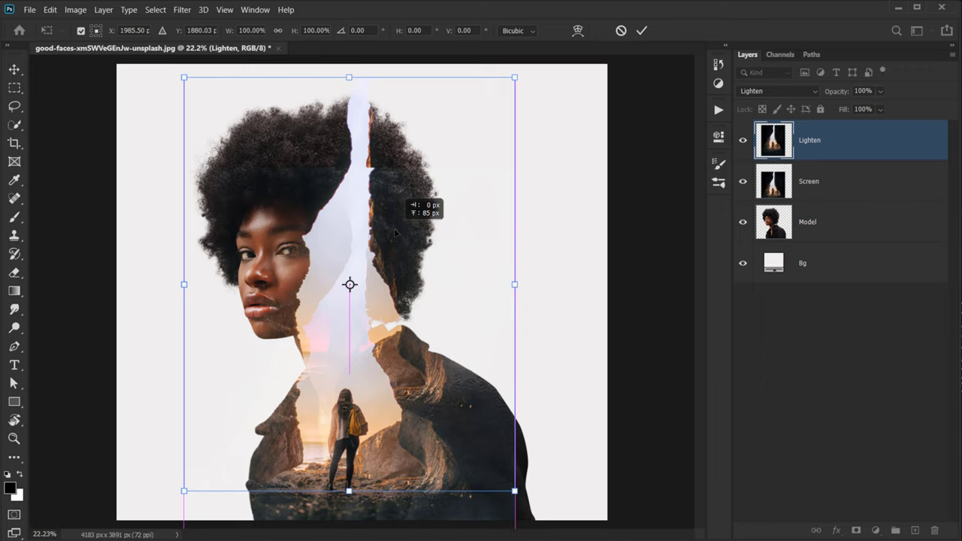
left_click_drag(395, 234, 395, 235)
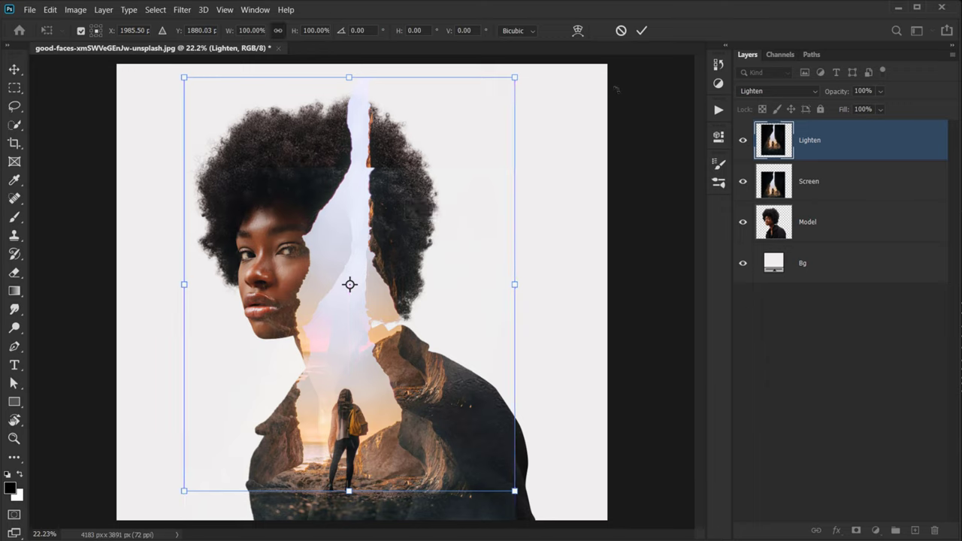
left_click(643, 30)
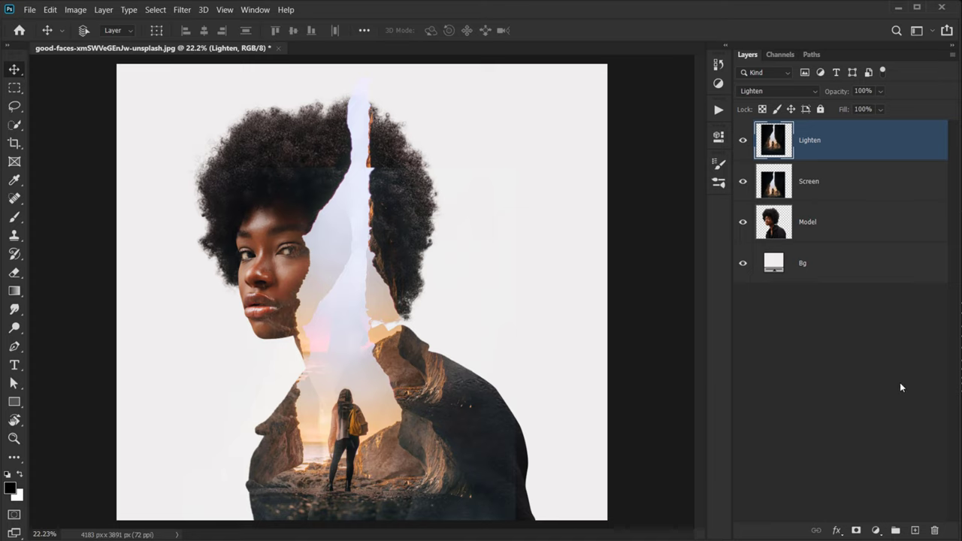
- Hide the Lighten layer behind a black layer mask and make that mask active for painting around the hair
left_click(856, 530, "alt")
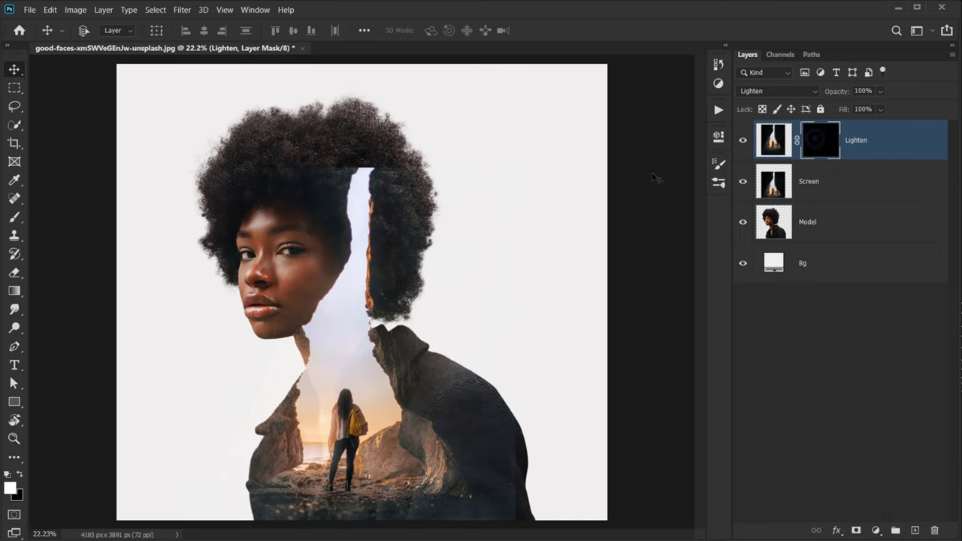
left_click(821, 148)
scroll(402, 172, "up", 4)
mouse_move(376, 192)
left_mouse_down()
mouse_move(377, 209)
mouse_move(323, 153)
mouse_move(364, 186)
left_mouse_up()
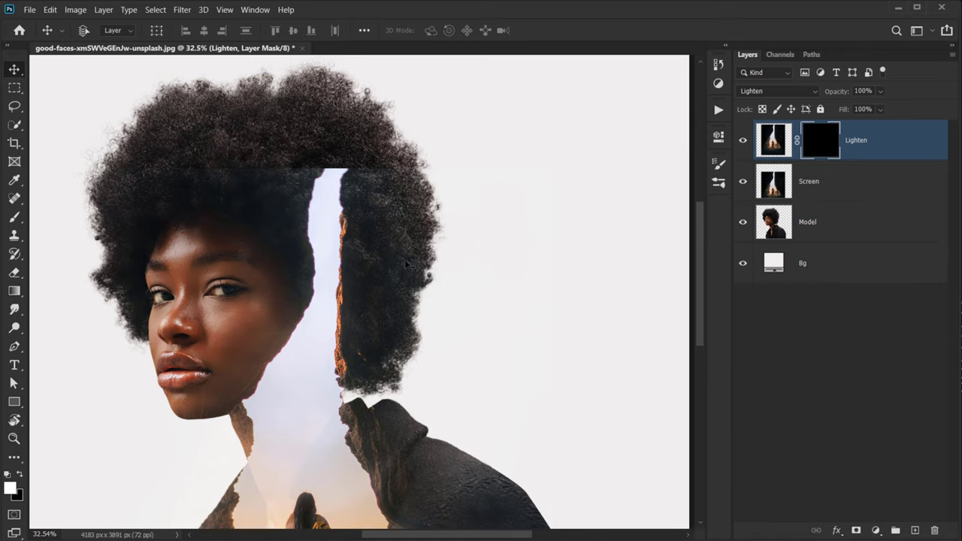
- Set up a Soft Round brush at about 406 px with 0% hardness and white as the foreground colour
right_click(378, 203, "alt")
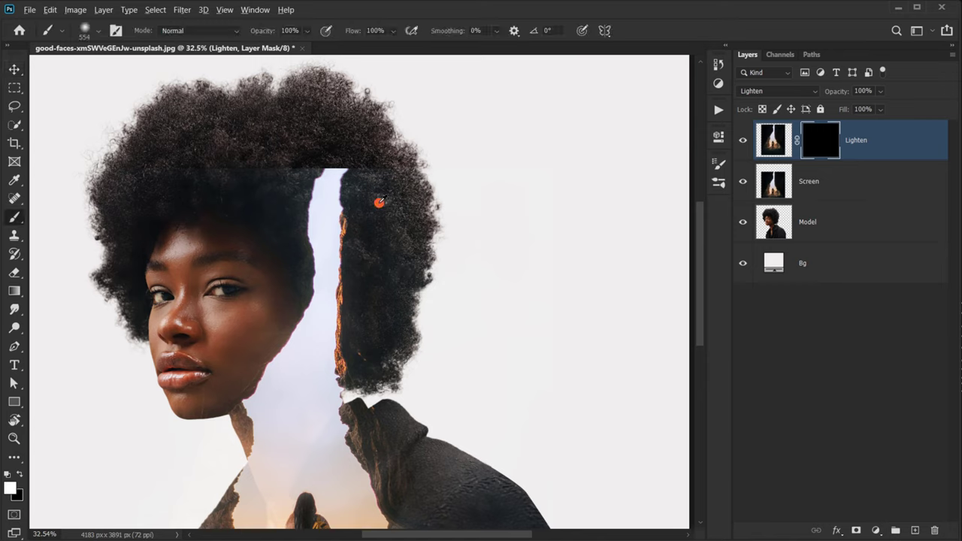
right_click(379, 158)
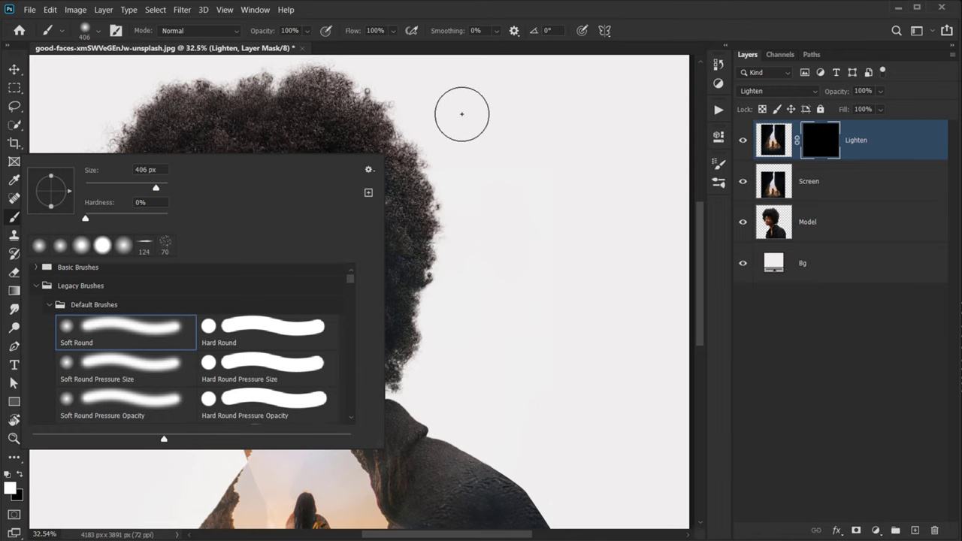
left_click(443, 12)
left_click_drag(329, 172, 354, 145)
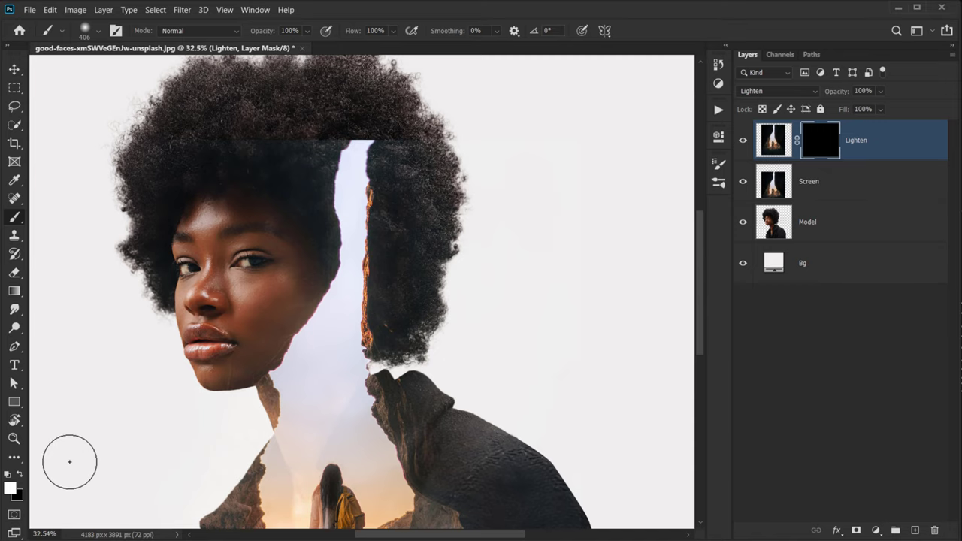
key("x")
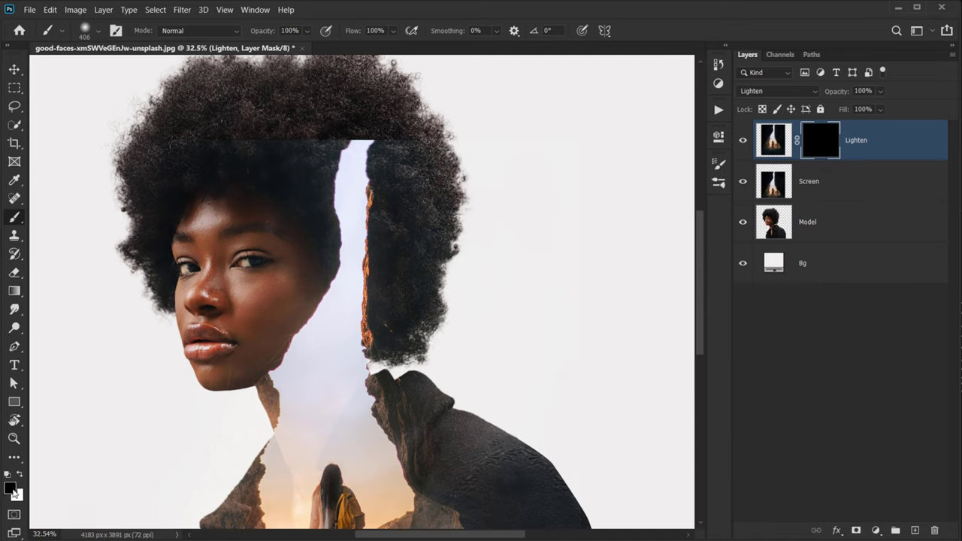
left_click(21, 476)
left_click_drag(525, 133, 524, 195)
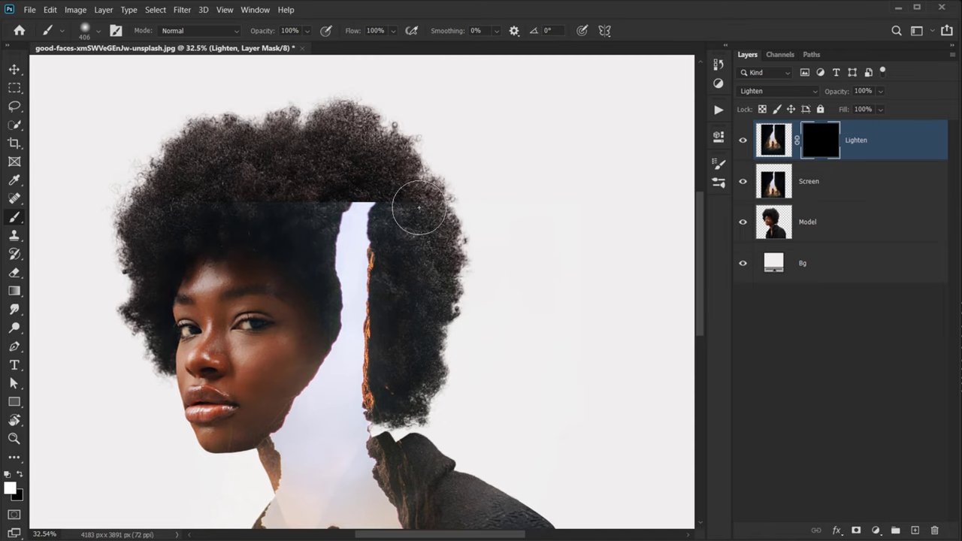
- Paint white on the Lighten mask, shrinking the brush to 190 px, to extend the cave opening up through the hair
left_click_drag(418, 208, 391, 207)
mouse_move(379, 256)
left_mouse_down()
mouse_move(373, 98)
mouse_move(369, 214)
mouse_move(346, 203)
mouse_move(338, 97)
left_mouse_up()
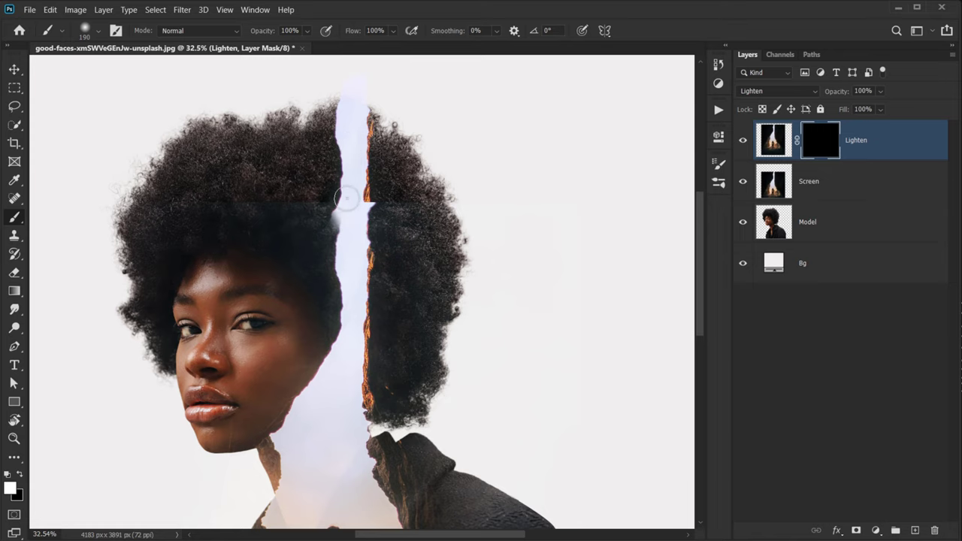
left_click_drag(347, 198, 348, 214)
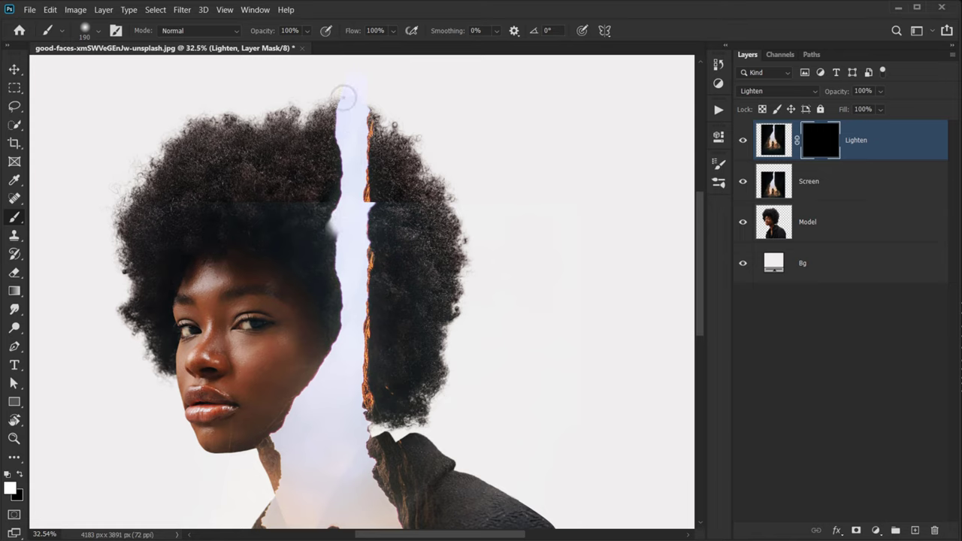
left_click_drag(344, 96, 363, 129)
- Compare the image with the Screen layer hidden and shown, and add a white layer mask to that layer
scroll(379, 211, "up", 3)
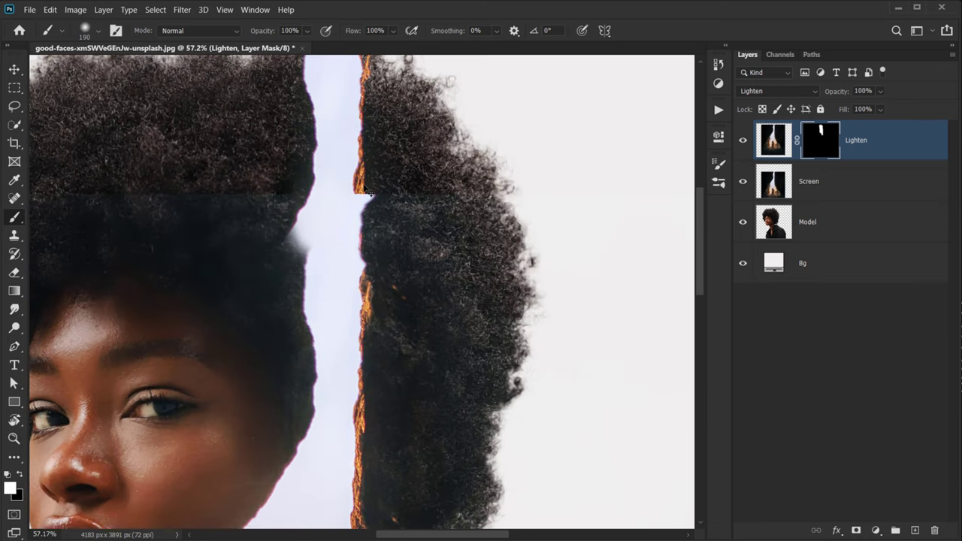
left_click(834, 182)
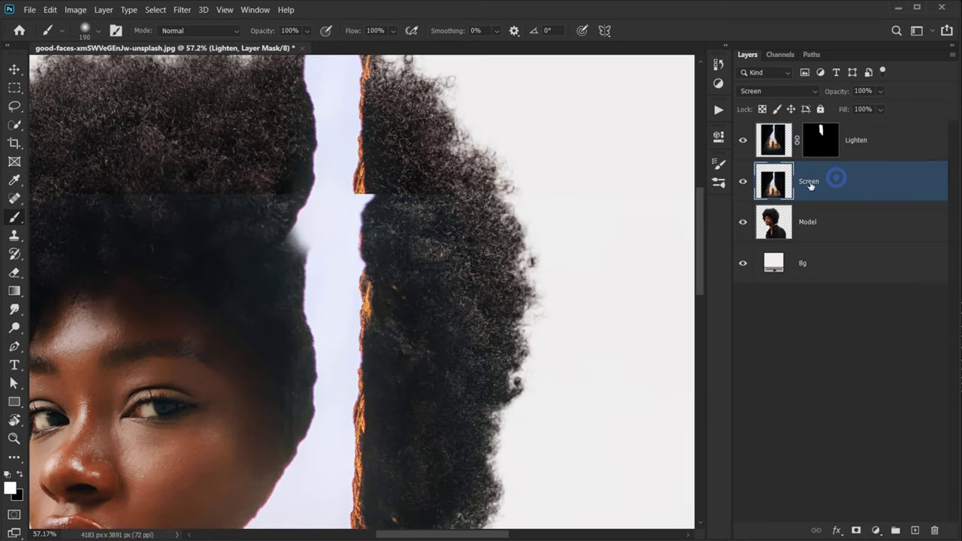
left_click(743, 182)
left_click(743, 181)
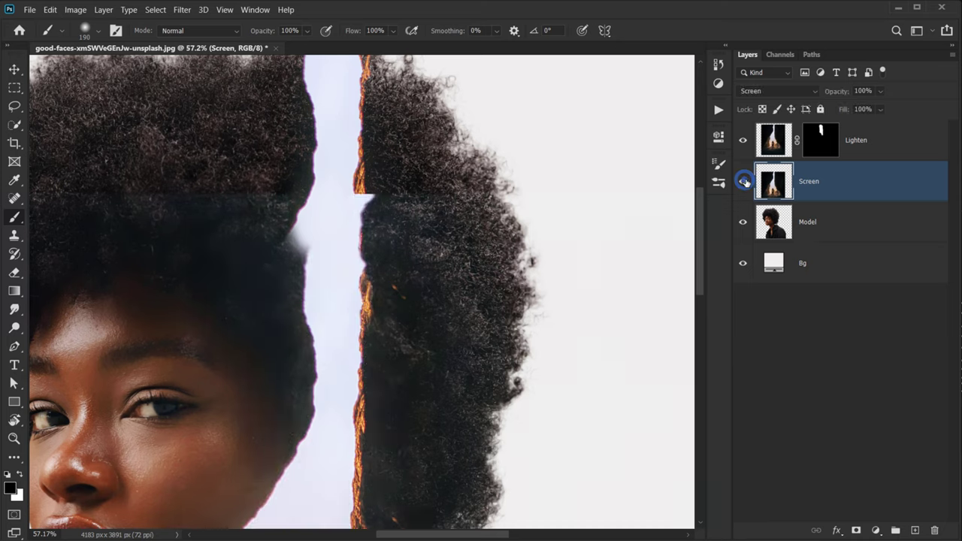
left_click(744, 182)
left_click(743, 182)
left_click(857, 529)
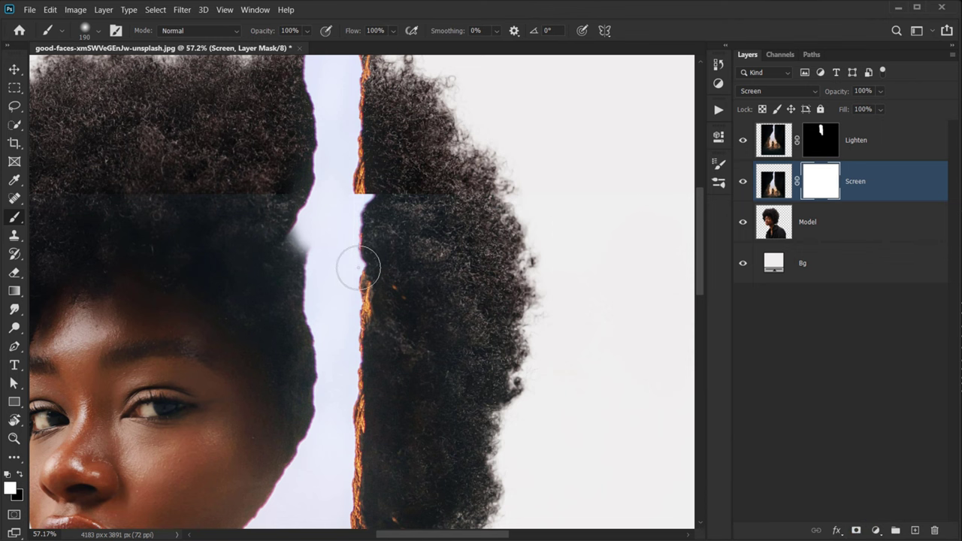
- Paint soft black on the Screen mask to hide the cave photo's hard upper edge over the hair on the face side of the opening
left_click_drag(359, 263, 456, 271)
key("x")
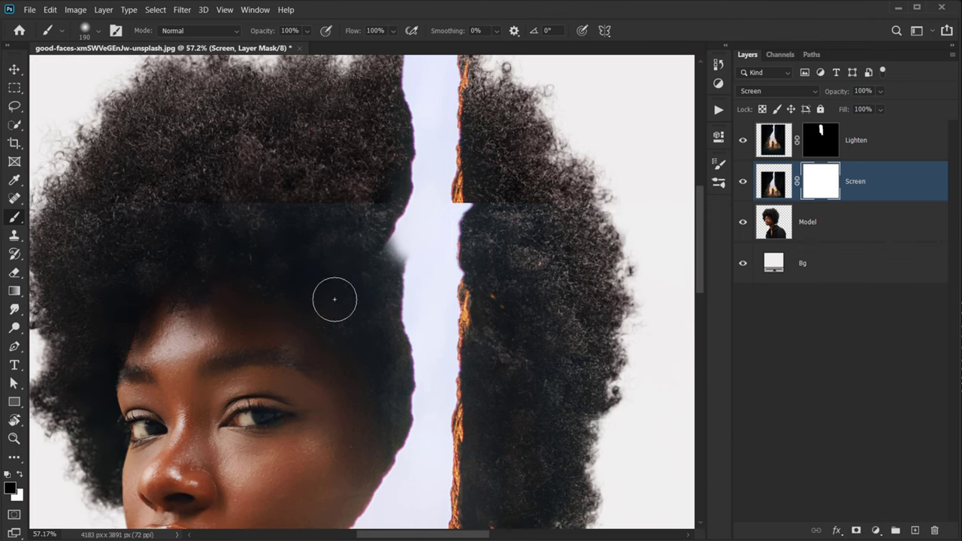
mouse_move(396, 265)
left_mouse_down()
mouse_move(397, 235)
mouse_move(372, 279)
left_mouse_up()
left_click(396, 235)
left_click(388, 273)
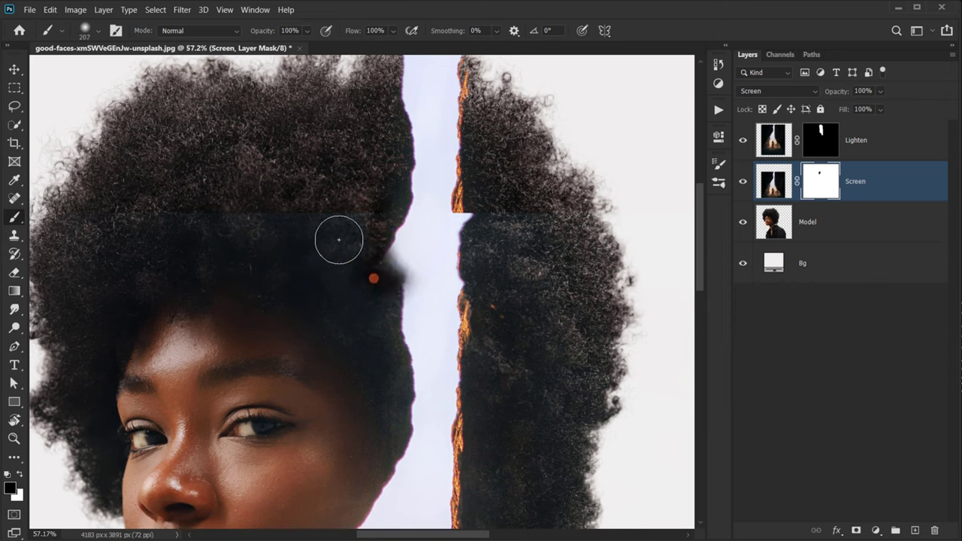
mouse_move(235, 248)
left_mouse_down()
mouse_move(281, 227)
mouse_move(236, 265)
left_mouse_up()
- Enlarge the soft brush and mask the Screen layer's hard edge over the hair behind the orange rock rim
mouse_move(496, 207)
left_mouse_down()
mouse_move(512, 224)
mouse_move(496, 217)
mouse_move(476, 230)
left_mouse_up()
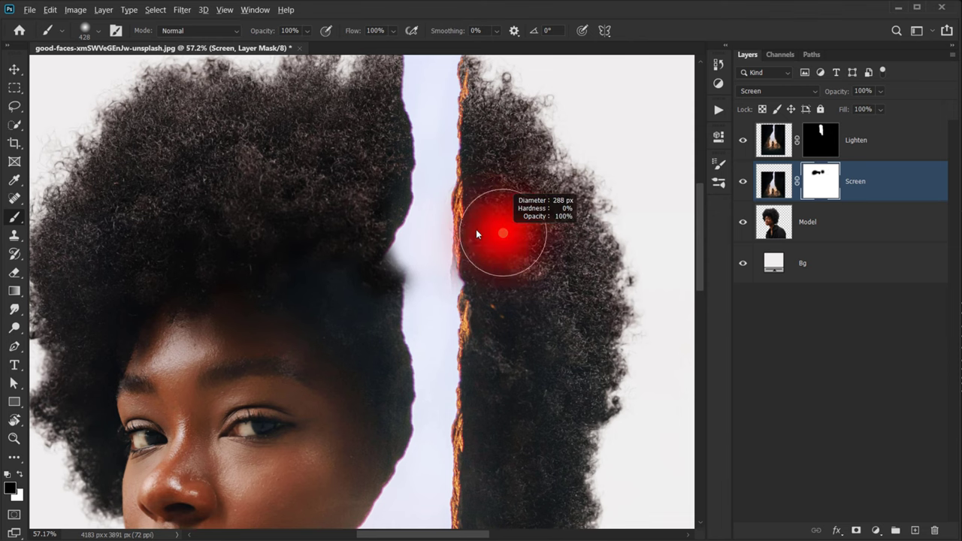
mouse_move(487, 284)
left_mouse_down()
mouse_move(494, 338)
mouse_move(484, 380)
left_mouse_up()
left_click_drag(452, 319, 451, 317)
- Restore the sky and rock rim on the Screen mask in white, raising brush hardness to about 81% and reducing its size to 95 px
key("x")
left_click_drag(426, 263, 438, 390)
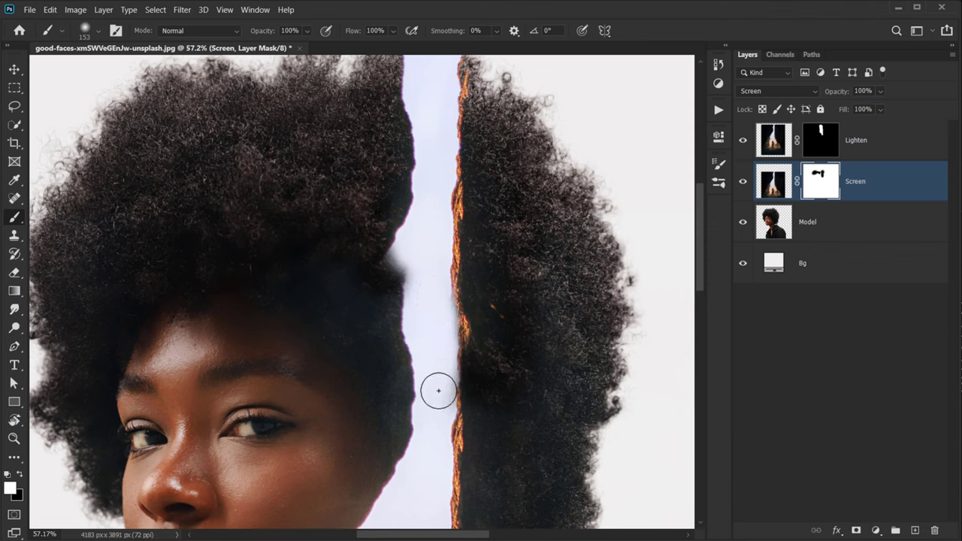
right_click(410, 290)
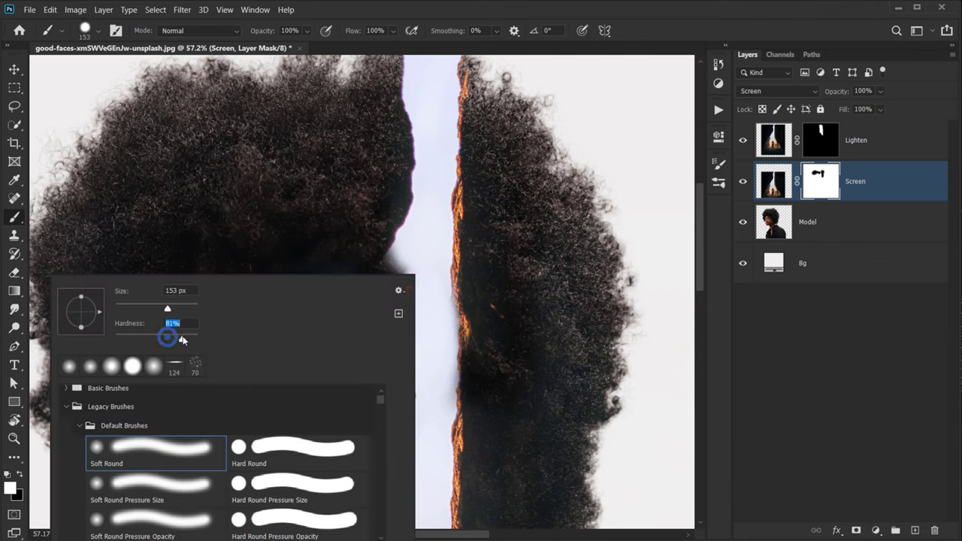
left_click(709, 6)
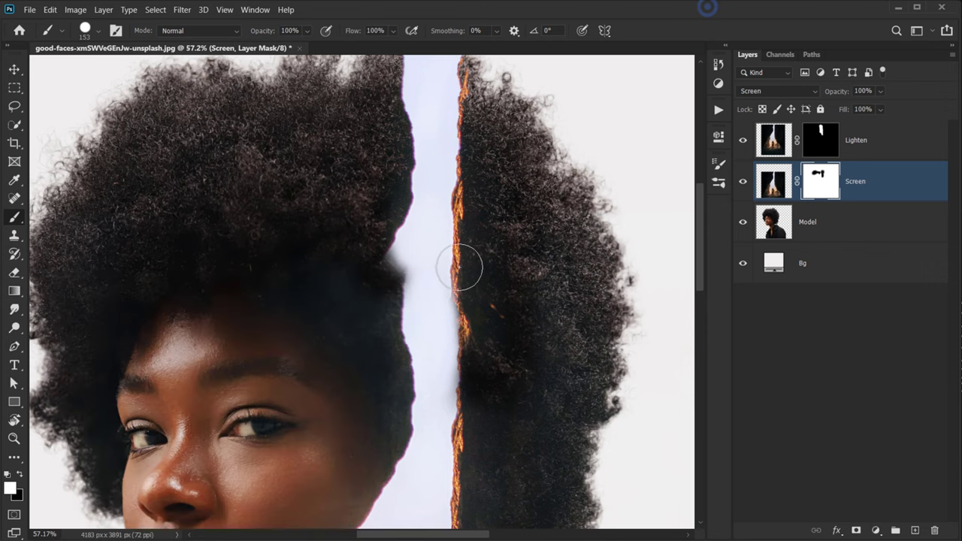
mouse_move(459, 268)
left_mouse_down()
mouse_move(436, 282)
mouse_move(442, 304)
left_mouse_up()
key("x")
key("x")
left_click_drag(432, 256, 435, 301)
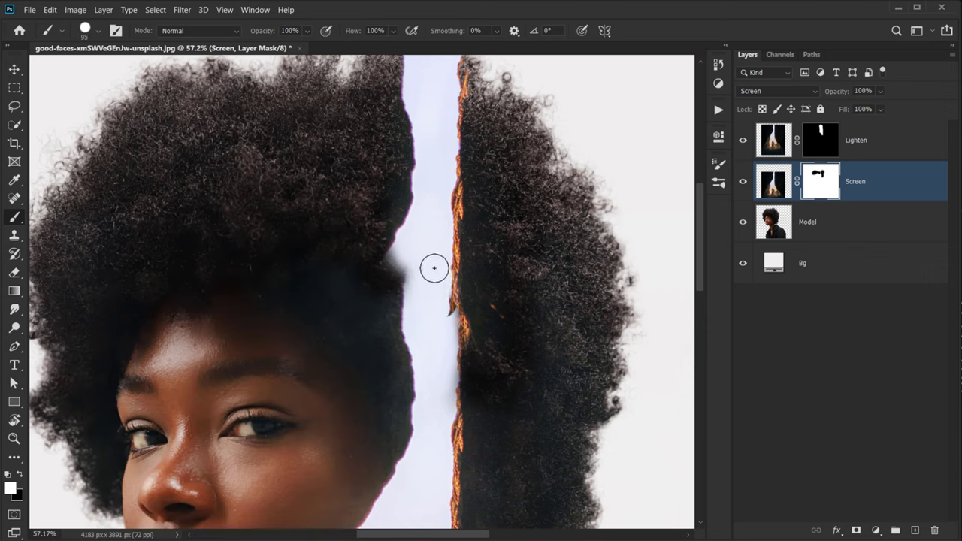
- Refine the orange rock edge on the Screen mask with small hard white brush strokes at 47 and 79 px
key("x")
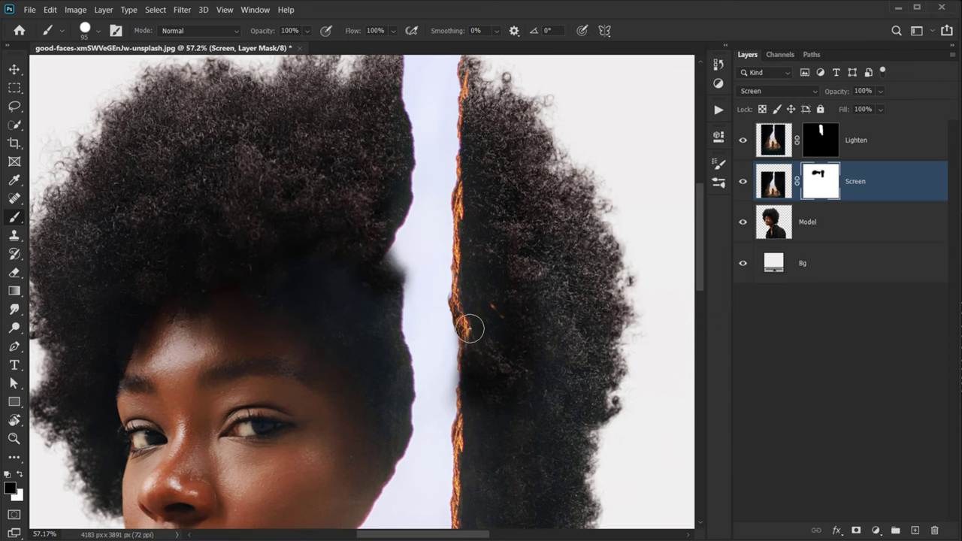
scroll(426, 308, "up", 5)
left_click_drag(445, 290, 426, 290)
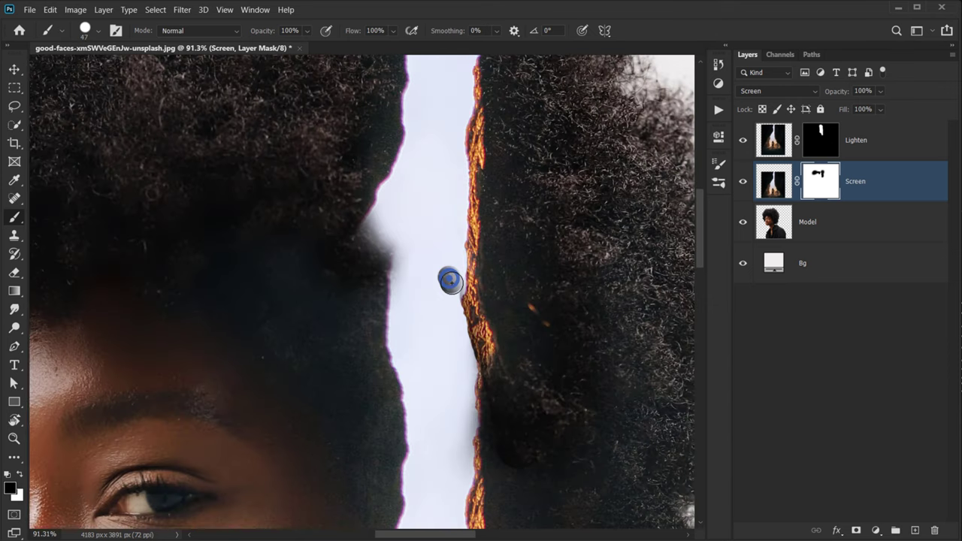
key("x")
left_click_drag(451, 260, 452, 296)
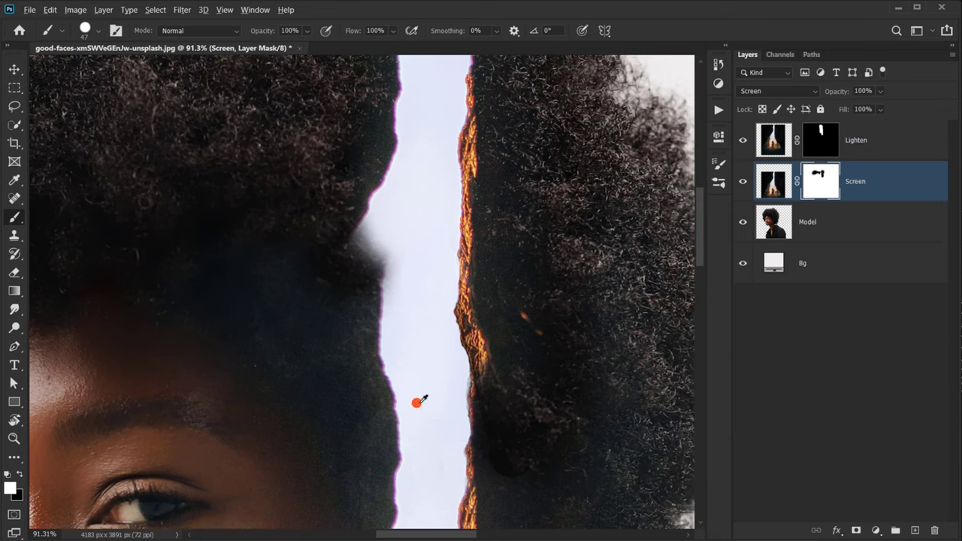
right_click(421, 399, "alt")
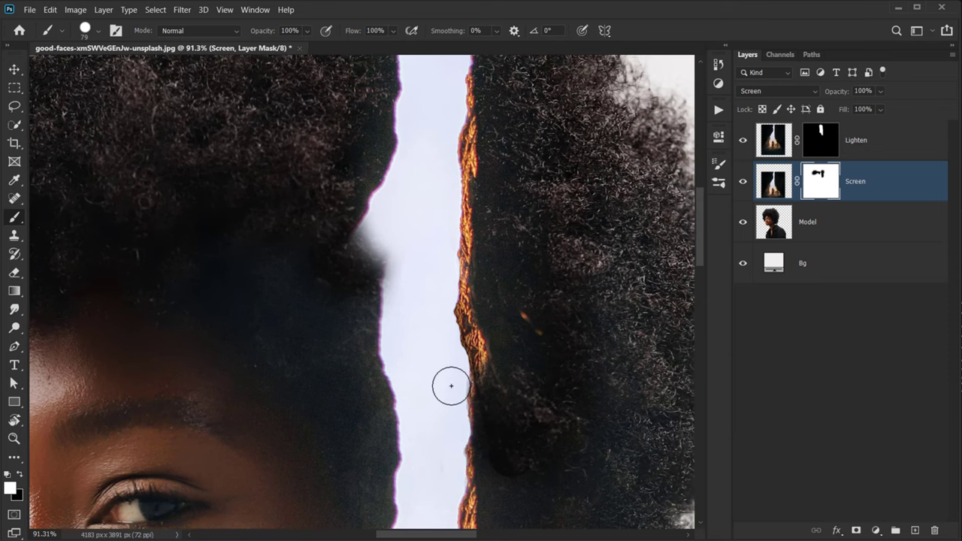
left_click_drag(451, 380, 448, 449)
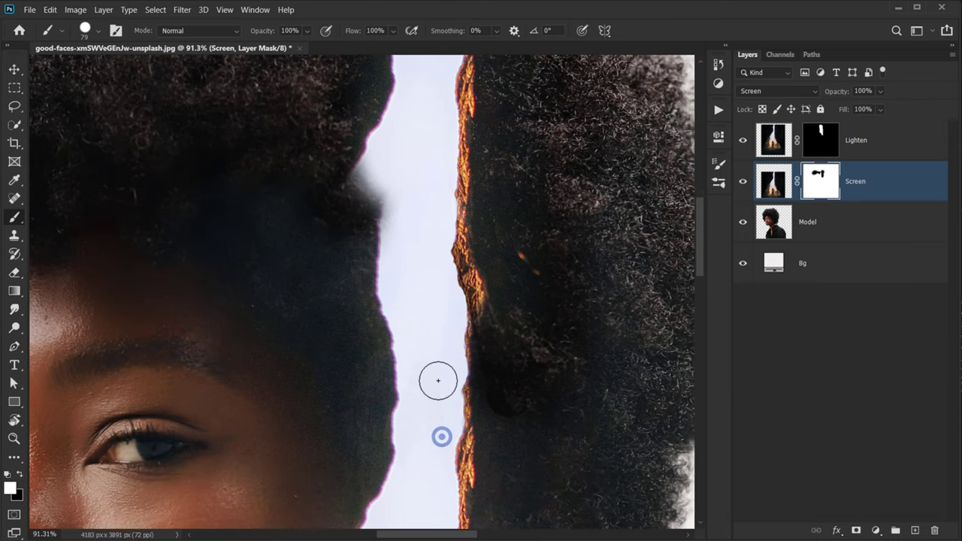
left_click(441, 423)
right_click(423, 394)
left_click(431, 399)
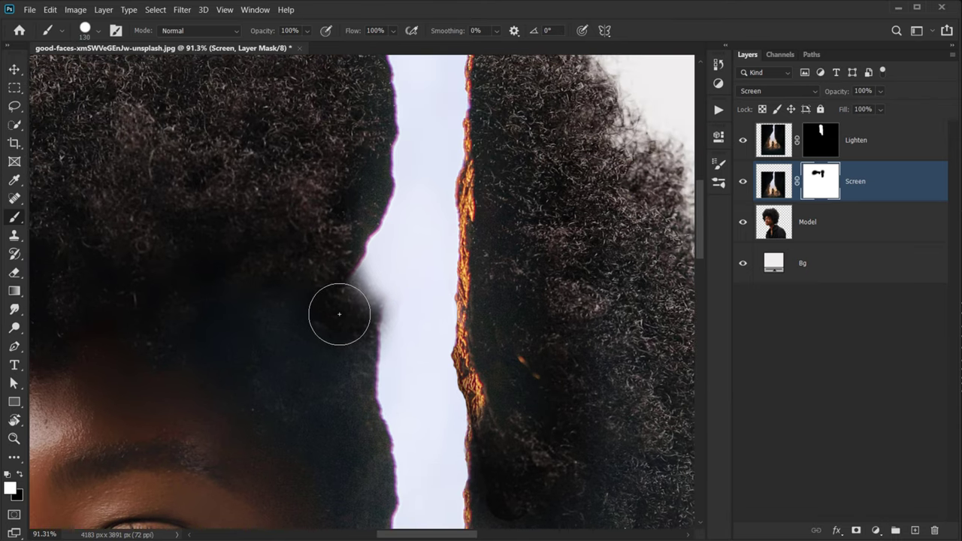
- Try to retouch the blurred notch at the opening's face-side edge on the Screen mask, and undo the last two strokes
key("x")
mouse_move(345, 315)
left_mouse_down()
mouse_move(344, 257)
mouse_move(363, 265)
mouse_move(348, 298)
mouse_move(379, 300)
mouse_move(364, 316)
mouse_move(392, 305)
mouse_move(365, 326)
left_mouse_up()
key("x")
key("x")
left_click(368, 308)
key("ctrl+z")
key("ctrl+z")
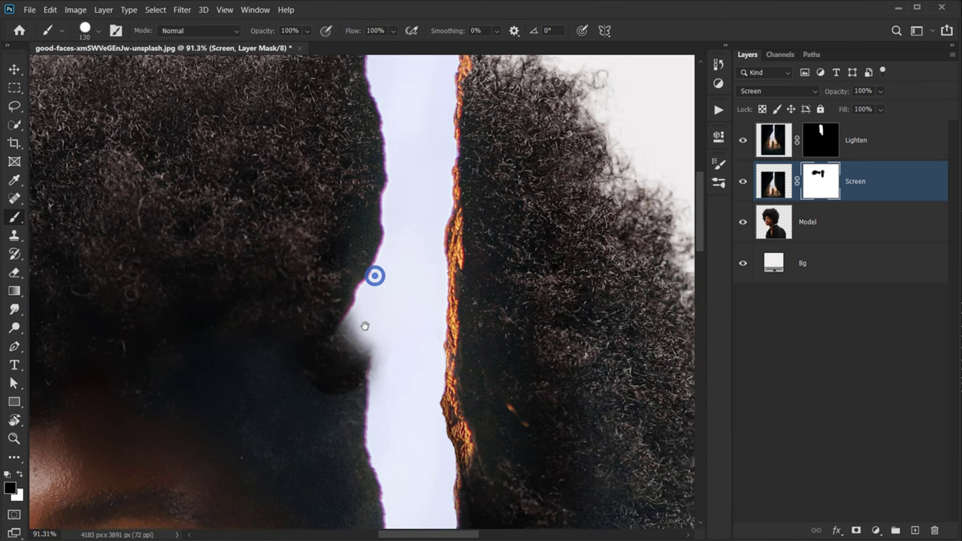
- Compare the whole head with and without the Lighten layer, and make the Lighten mask active
scroll(368, 296, "down", 4)
scroll(370, 292, "down", 1)
left_click(744, 139)
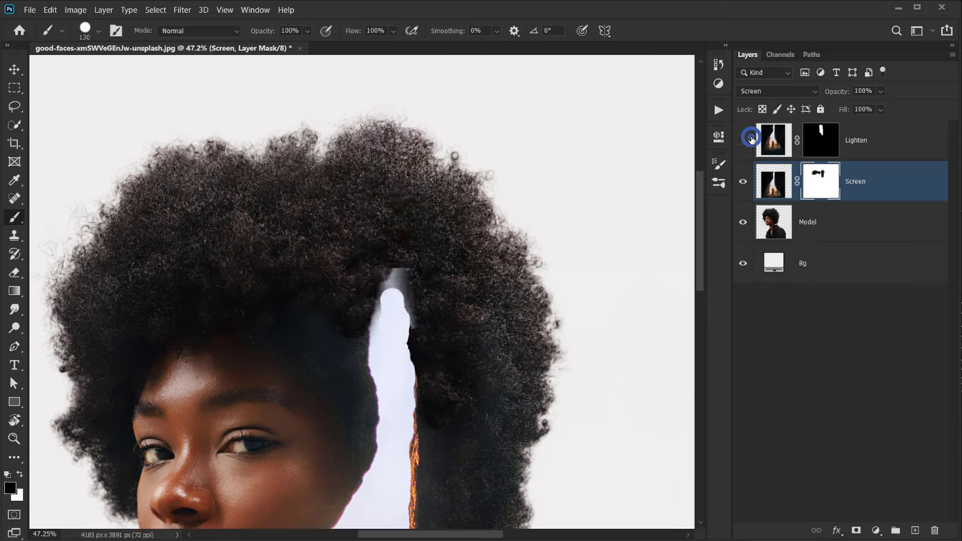
left_click(744, 139)
left_click(819, 149)
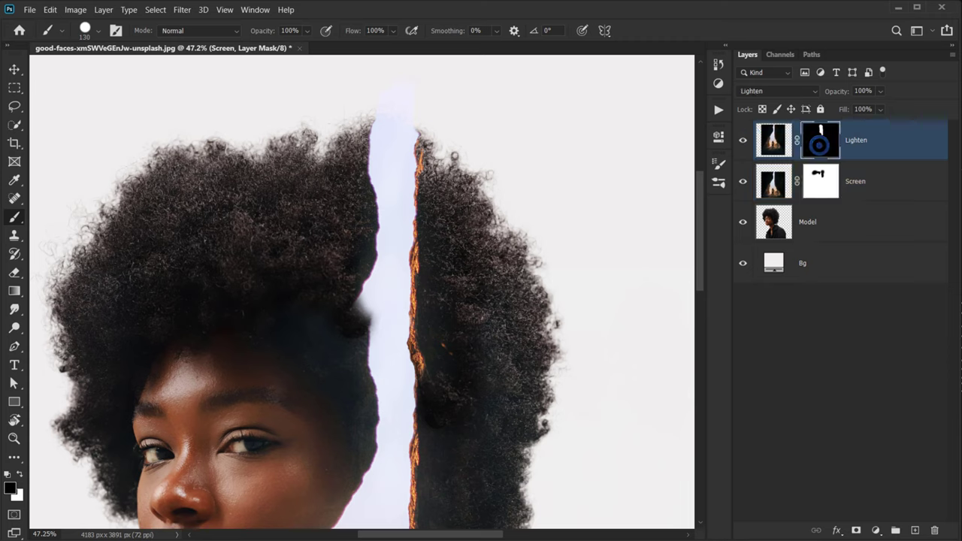
- Set a soft 333 px brush and mask the Screen layer in black over the hair on the opening's face side
mouse_move(343, 335)
left_mouse_down()
mouse_move(317, 209)
mouse_move(369, 236)
left_mouse_up()
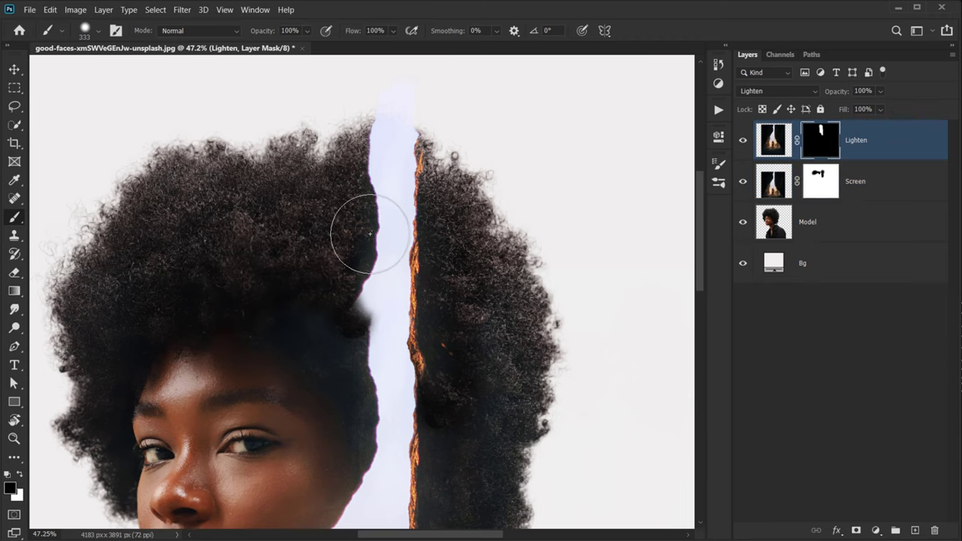
left_click(744, 139)
left_click(744, 139)
left_click(832, 188)
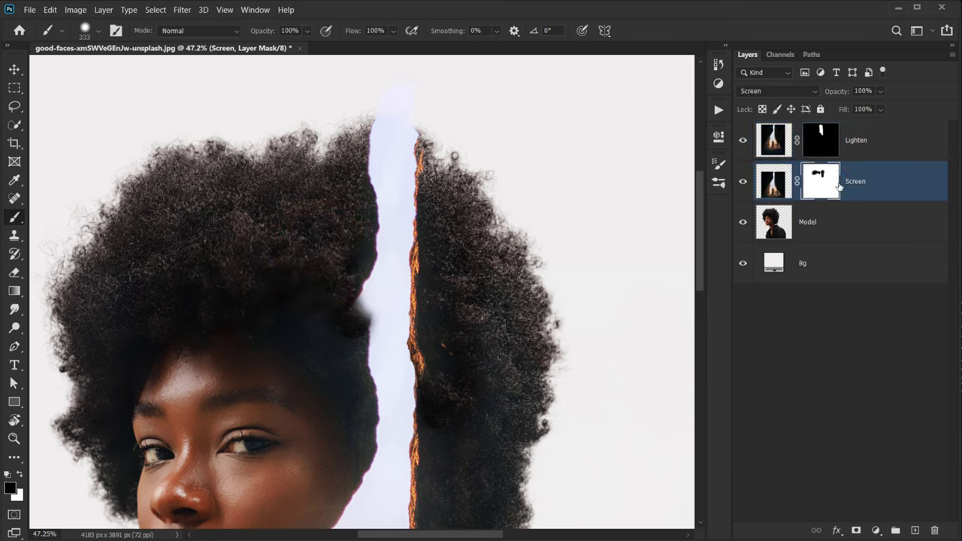
key("x")
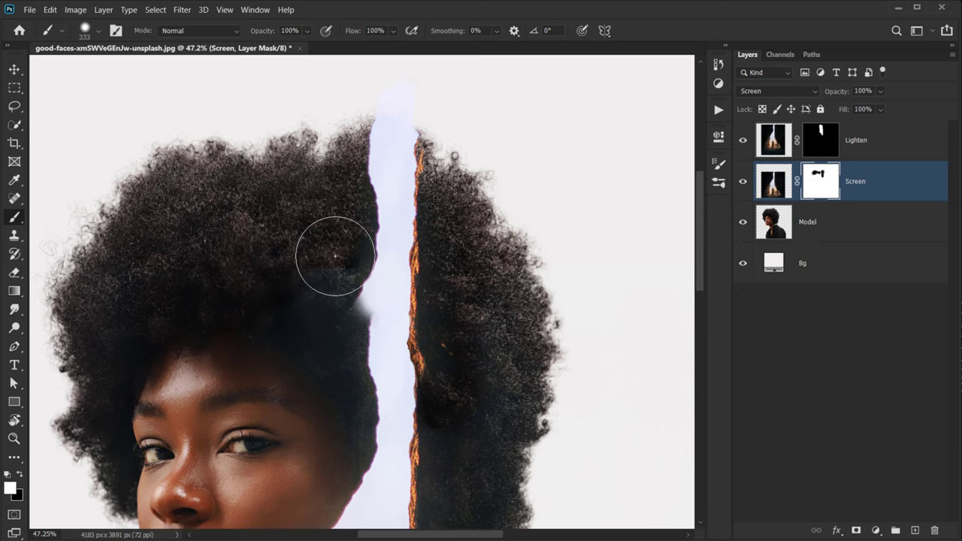
key("x")
left_click(331, 247)
left_click(316, 263)
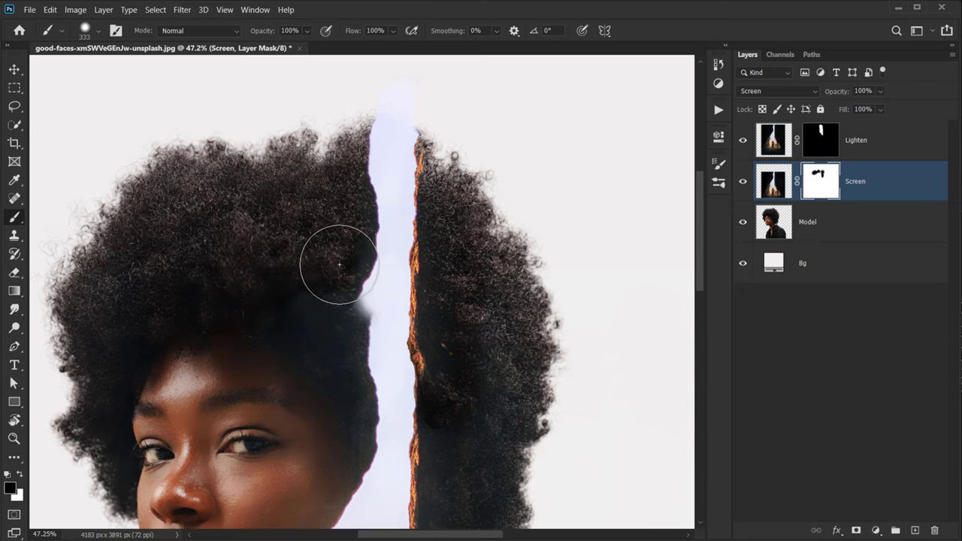
- Compare the portrait with and without the Screen layer
scroll(339, 264, "down", 5)
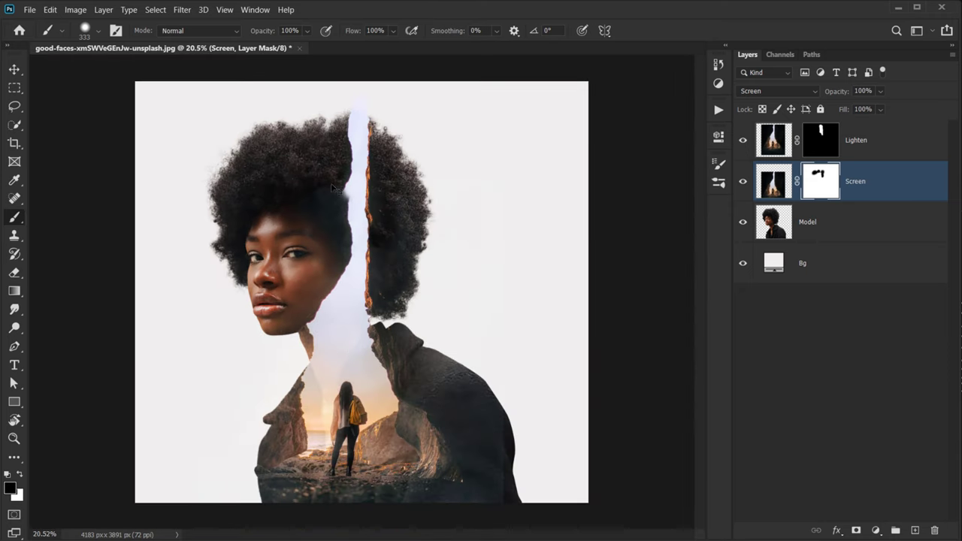
scroll(350, 210, "up", 4)
left_click(742, 181)
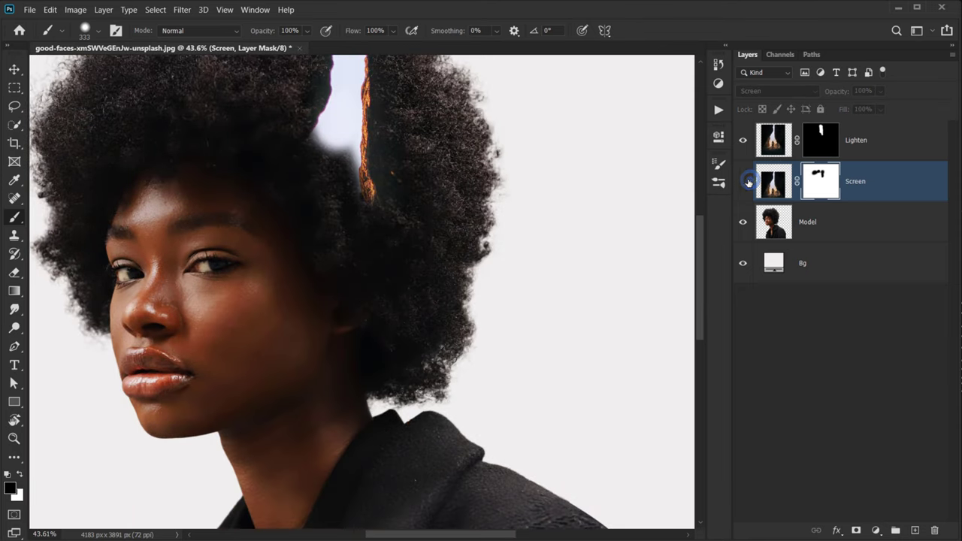
left_click(742, 181)
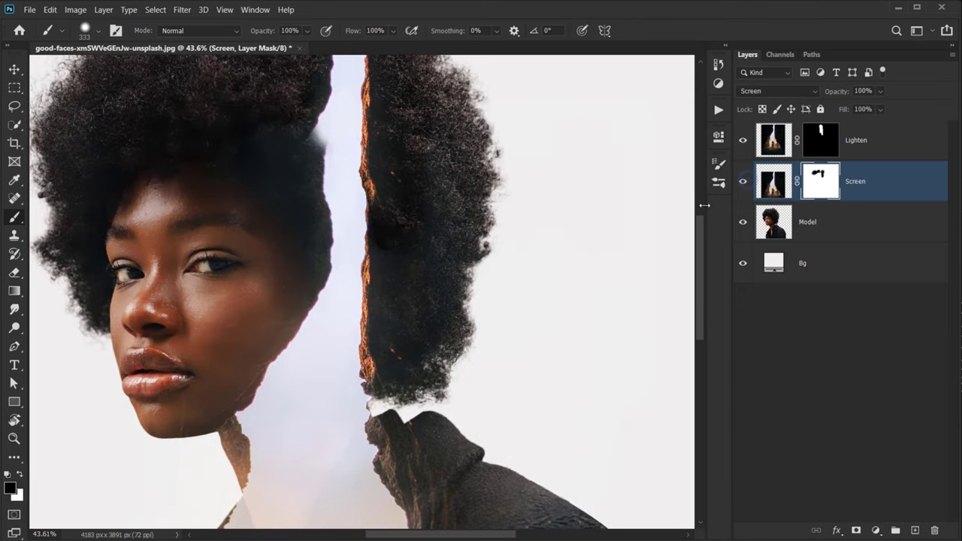
- Enlarge the soft brush to 615 px and mask the Screen layer in black over the hair at the back of the head
left_click(824, 175)
key("x")
mouse_move(442, 146)
left_mouse_down()
mouse_move(456, 265)
mouse_move(420, 250)
mouse_move(414, 263)
mouse_move(430, 306)
mouse_move(414, 326)
left_mouse_up()
key("x")
right_click(423, 324, "alt")
mouse_move(415, 363)
left_mouse_down()
mouse_move(417, 329)
mouse_move(419, 342)
mouse_move(397, 352)
mouse_move(421, 321)
mouse_move(406, 316)
mouse_move(415, 277)
mouse_move(428, 359)
mouse_move(391, 412)
mouse_move(380, 360)
mouse_move(394, 308)
mouse_move(375, 270)
mouse_move(396, 341)
mouse_move(387, 292)
mouse_move(405, 326)
mouse_move(397, 352)
mouse_move(418, 351)
mouse_move(437, 311)
mouse_move(440, 461)
left_mouse_up()
key("x")
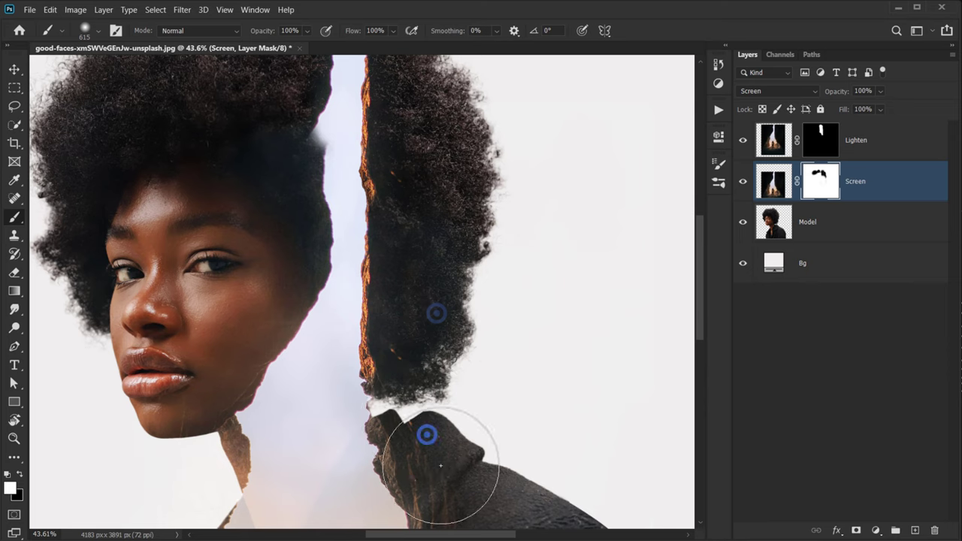
- Paint black on the Screen mask over the front hair above the forehead with the 615 px soft brush
scroll(477, 374, "down", 2)
scroll(477, 374, "down", 2)
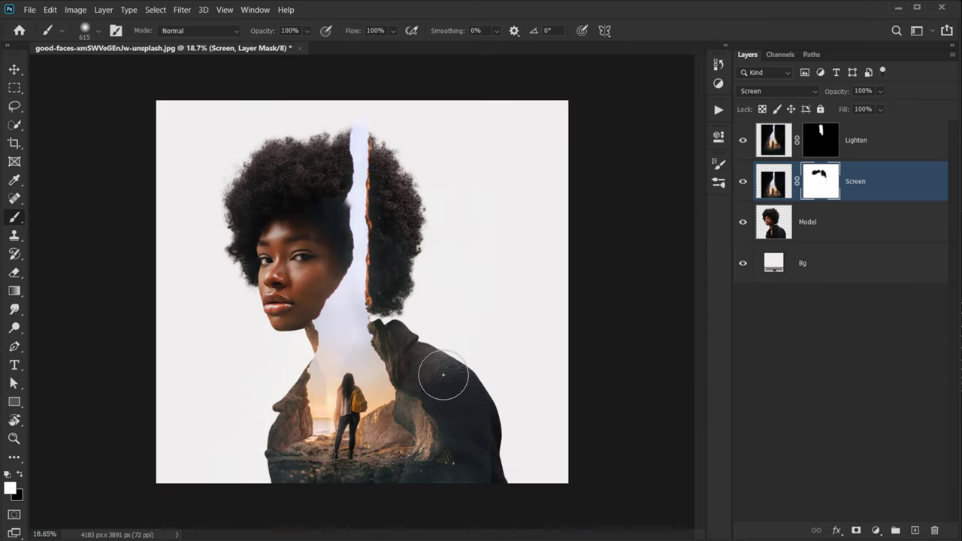
left_click(318, 198)
key("x")
left_click(308, 198)
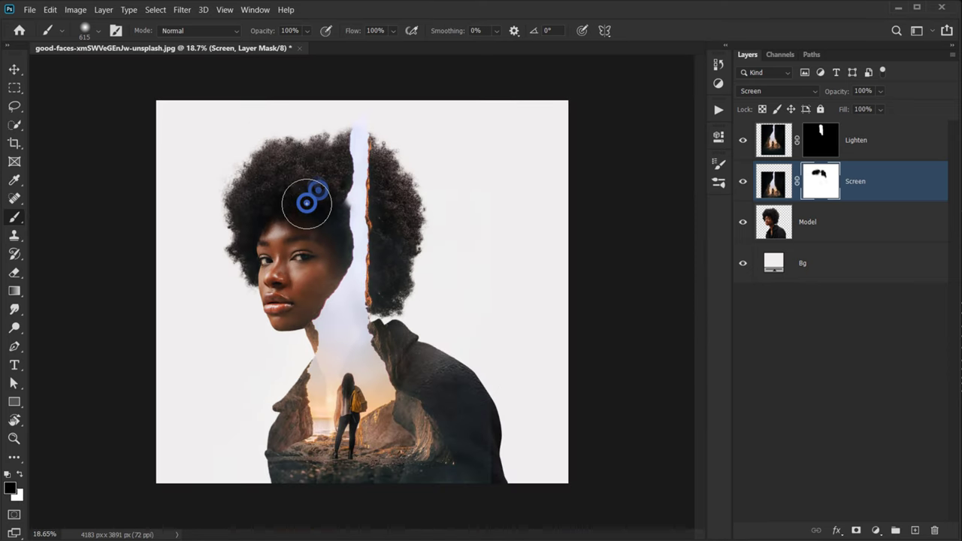
scroll(351, 286, "down", 2)
scroll(351, 287, "up", 2)
scroll(351, 286, "up", 1)
left_click(366, 247)
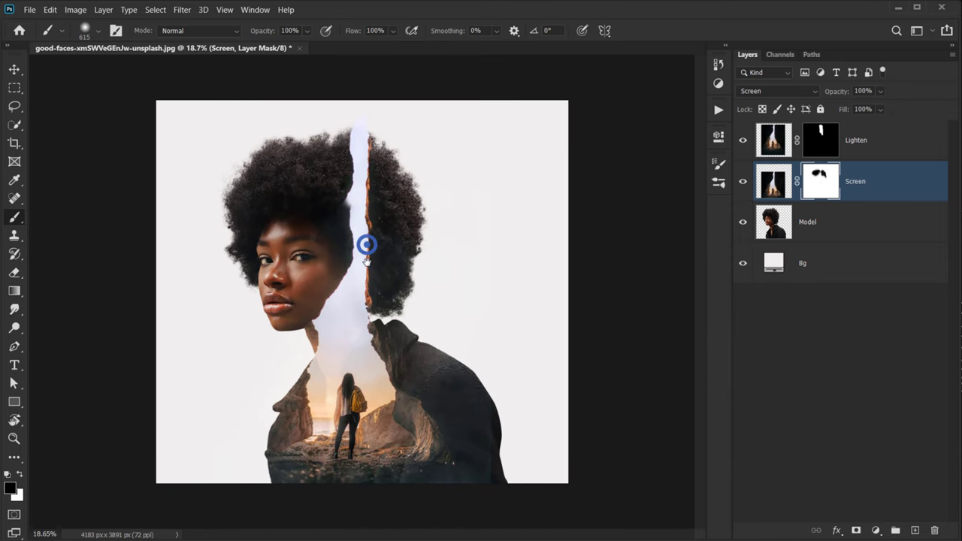
- Examine the blend along the rock rim, the neck and jacket, and the standing girl in the cave scene
scroll(362, 240, "up", 5)
left_click_drag(400, 259, 469, 387)
left_click_drag(456, 266, 439, 261)
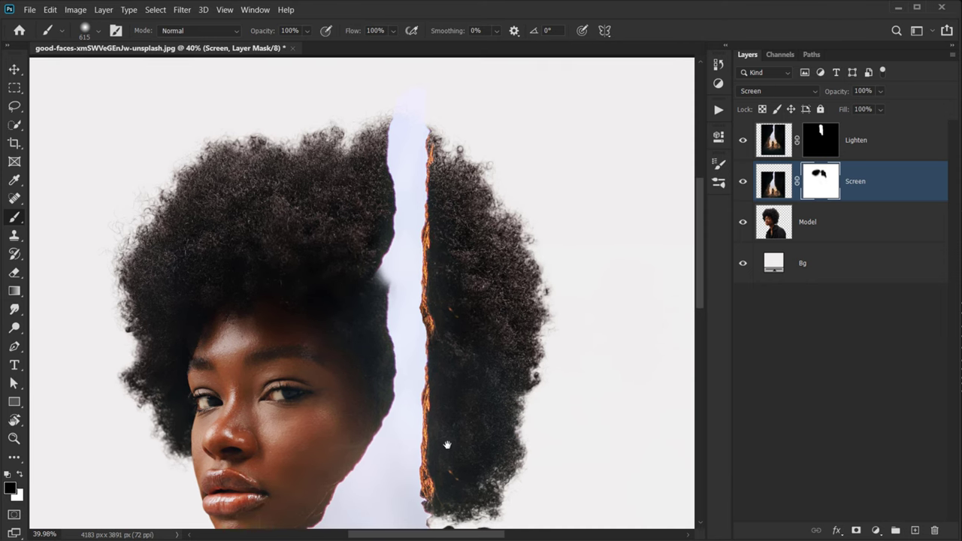
mouse_move(447, 445)
left_mouse_down()
mouse_move(449, 202)
mouse_move(429, 189)
mouse_move(429, 127)
mouse_move(442, 98)
left_mouse_up()
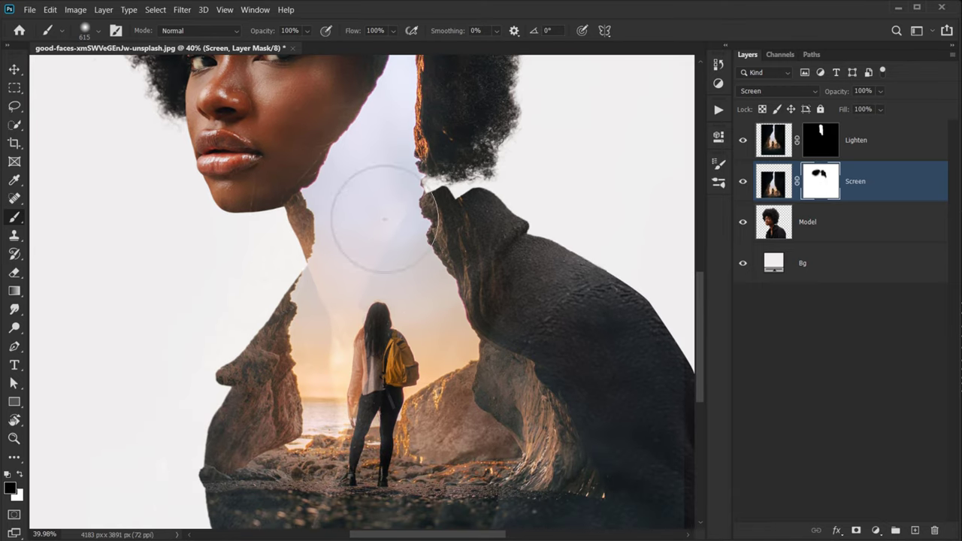
scroll(365, 260, "down", 6)
left_click_drag(404, 216, 404, 218)
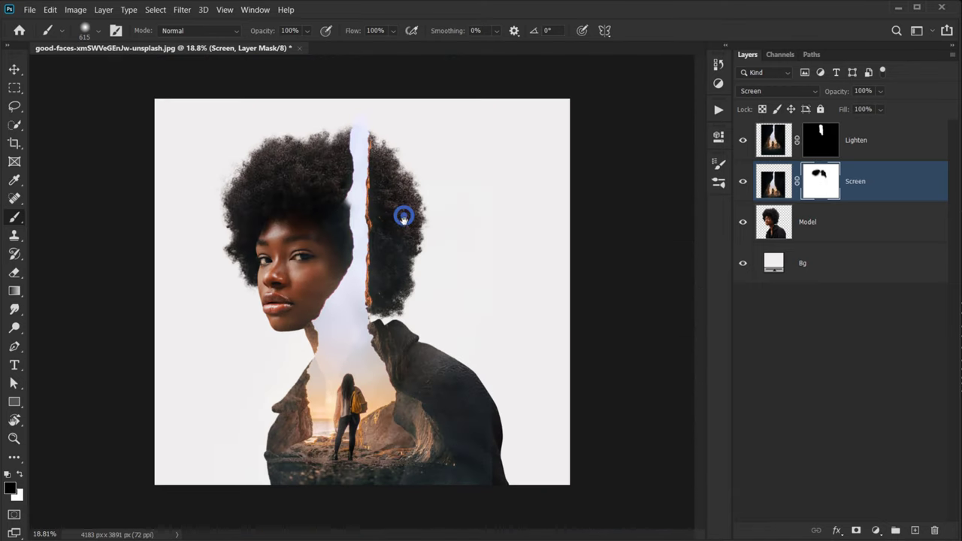
left_click(870, 221)
scroll(326, 413, "up", 6)
left_click_drag(413, 408, 386, 369)
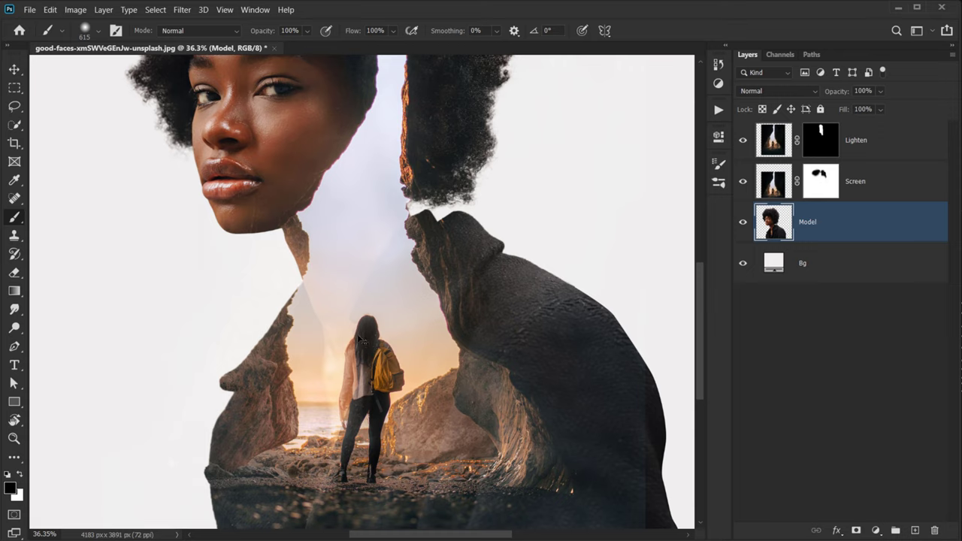
scroll(362, 400, "down", 2)
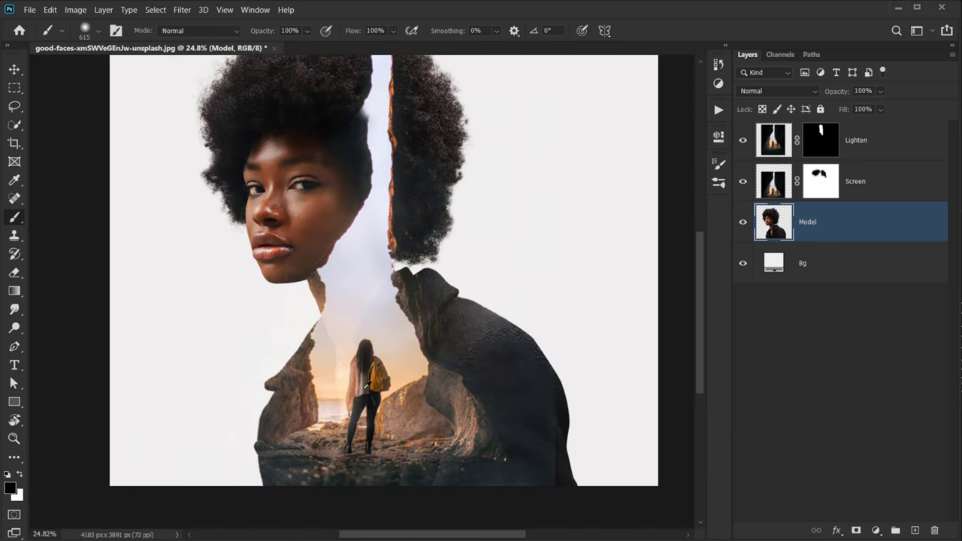
scroll(361, 398, "up", 2)
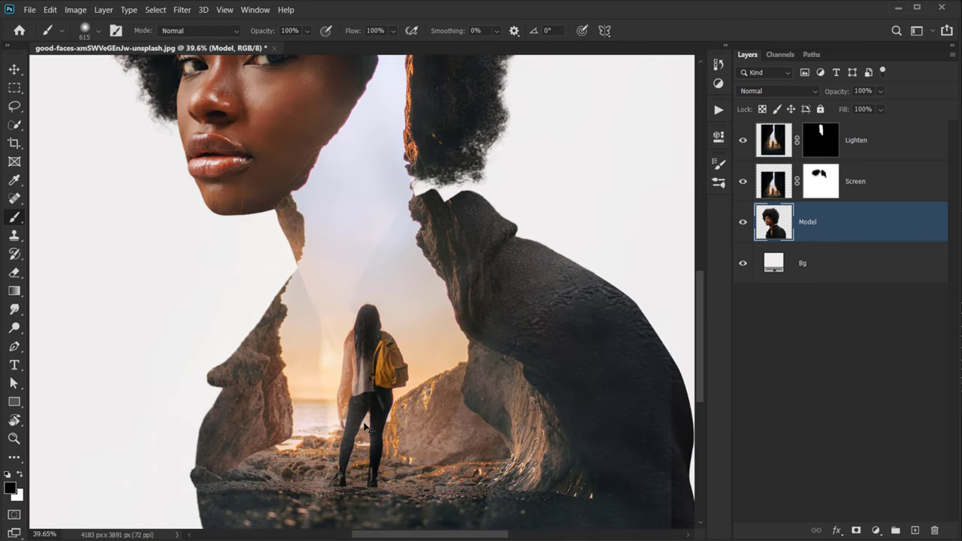
scroll(366, 426, "down", 2)
- Duplicate the Screen layer and rename the copy Girl
left_click(858, 181)
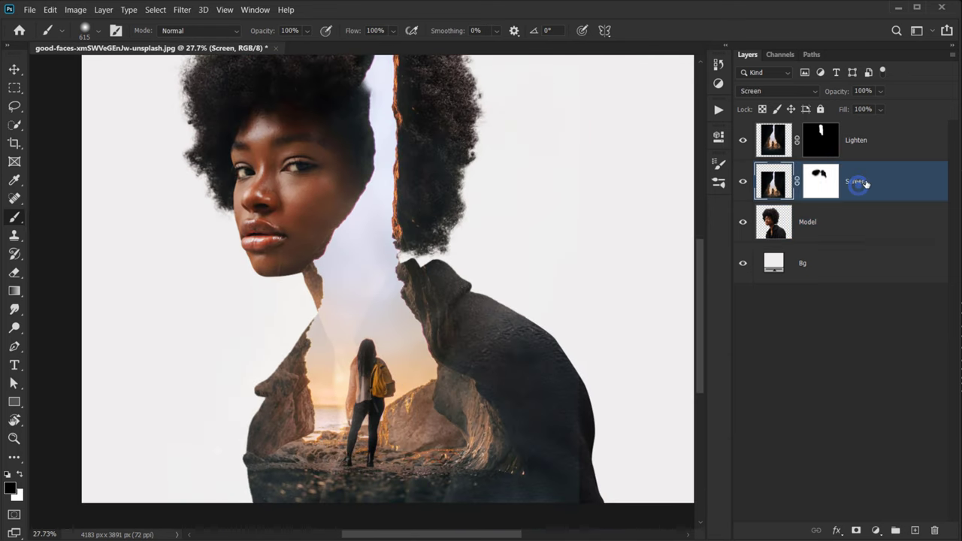
left_click_drag(397, 328, 382, 353)
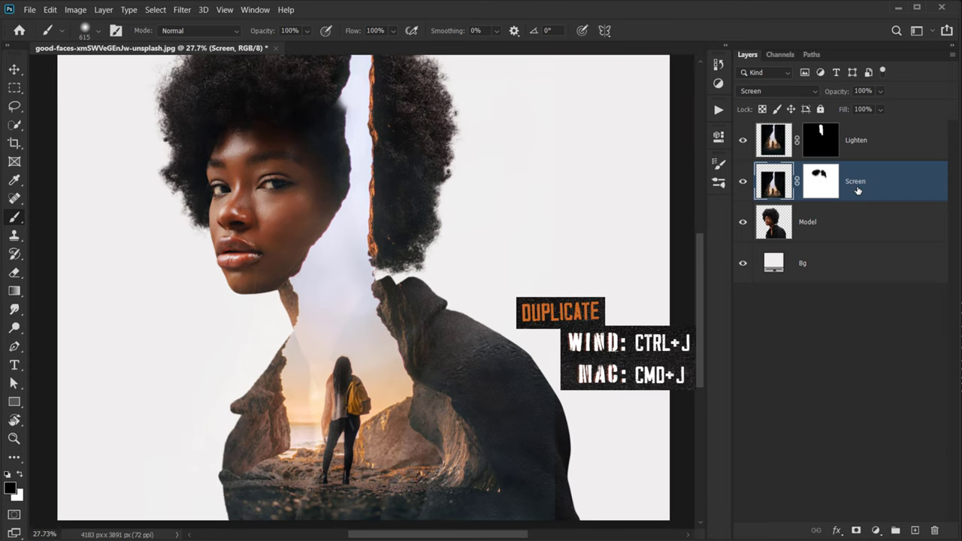
key("ctrl+j")
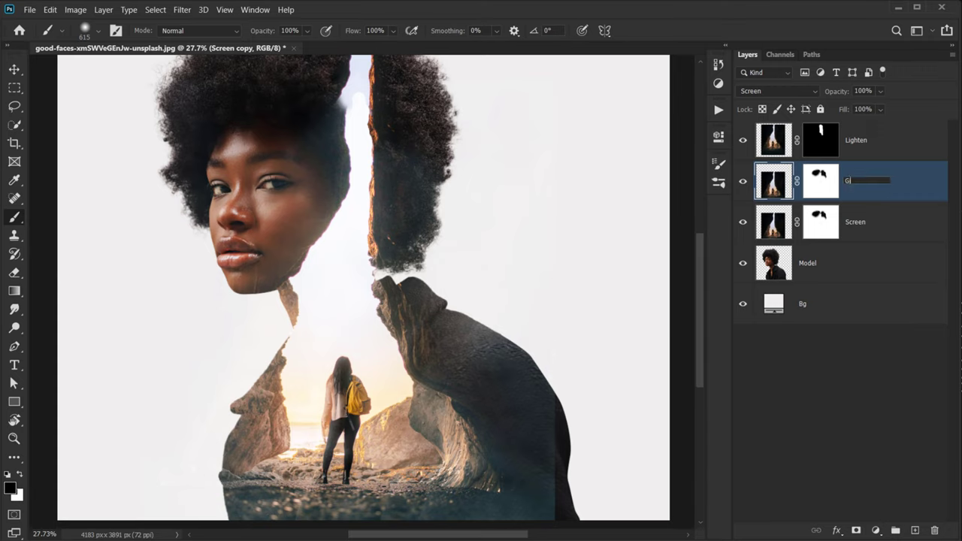
key("Return")
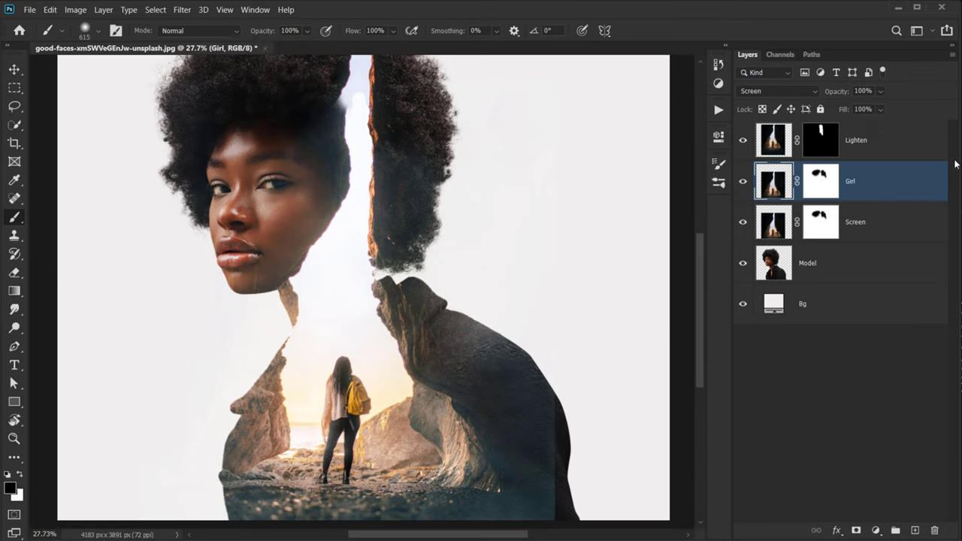
- Move the Girl layer above the Lighten layer and delete its layer mask
left_click_drag(875, 191, 935, 532)
left_click(558, 219)
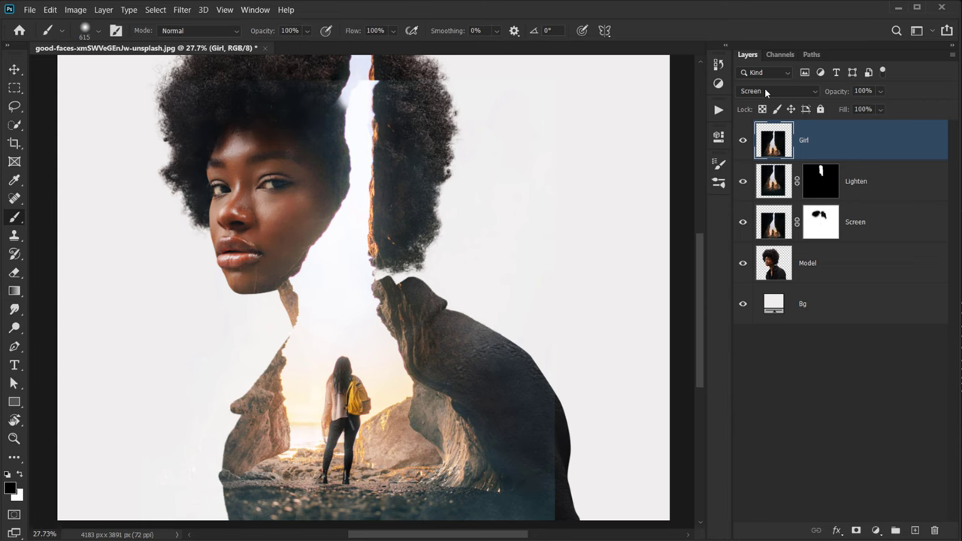
- Set the Girl layer's blend mode to Normal and hide its content with a black layer mask
left_click(766, 91)
left_click(729, 101)
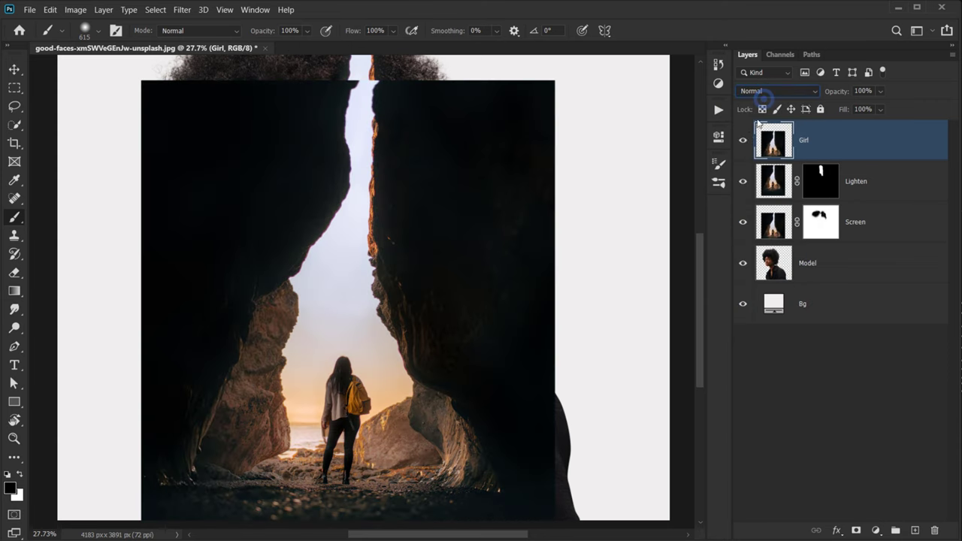
left_click_drag(419, 282, 394, 288)
scroll(495, 323, "down", 2)
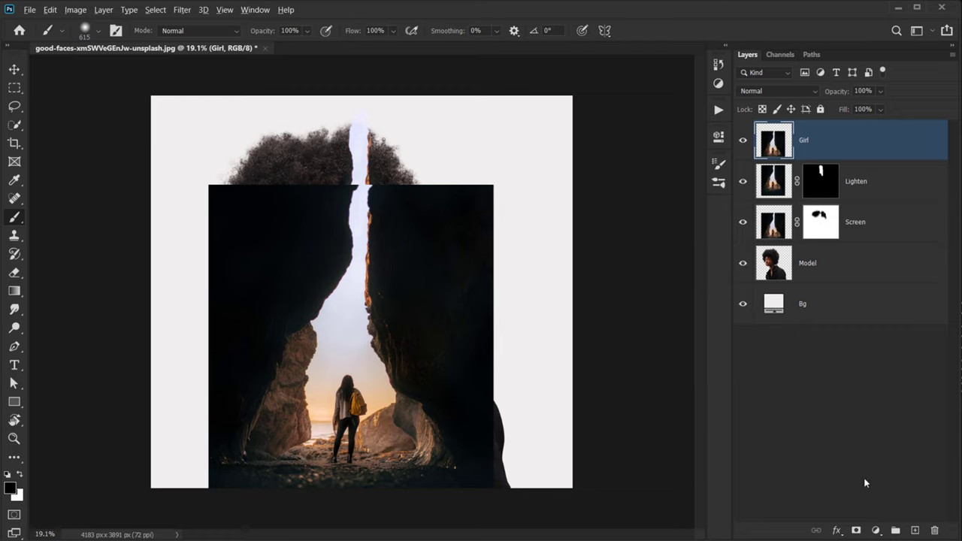
left_click(858, 530, "alt")
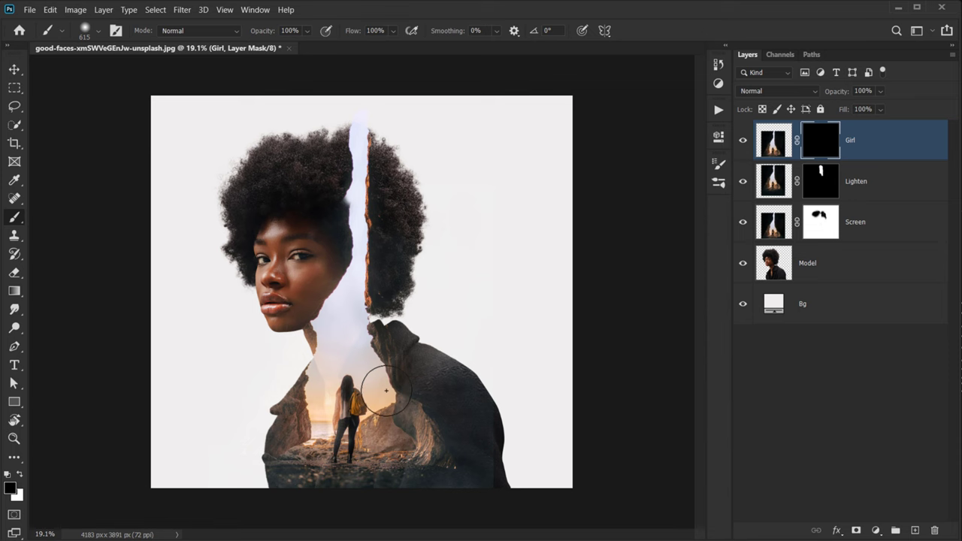
- Reveal the standing girl's head and upper body on the Girl mask with a soft 581 px white brush at 50% opacity
key("x")
scroll(363, 399, "up", 7)
mouse_move(333, 402)
left_mouse_down()
mouse_move(339, 348)
mouse_move(322, 342)
left_mouse_up()
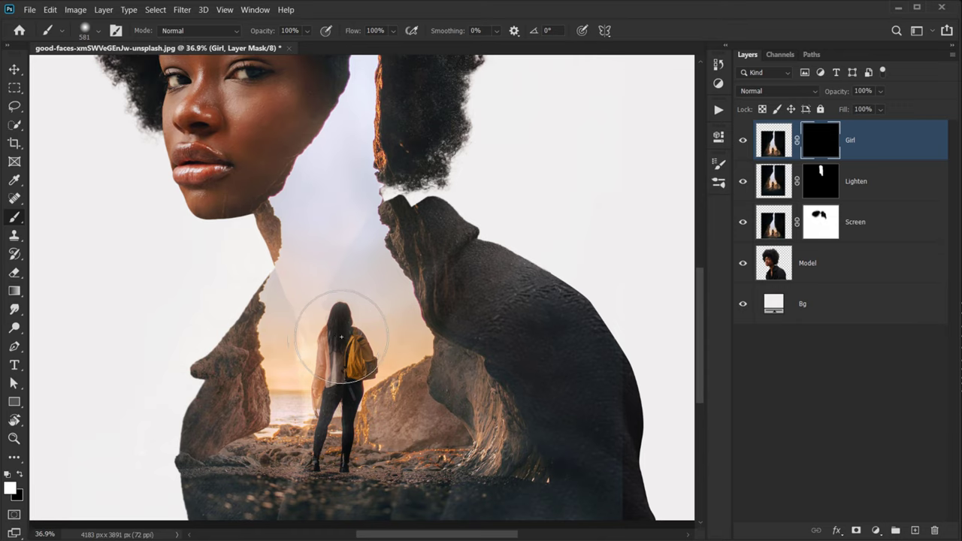
key("5")
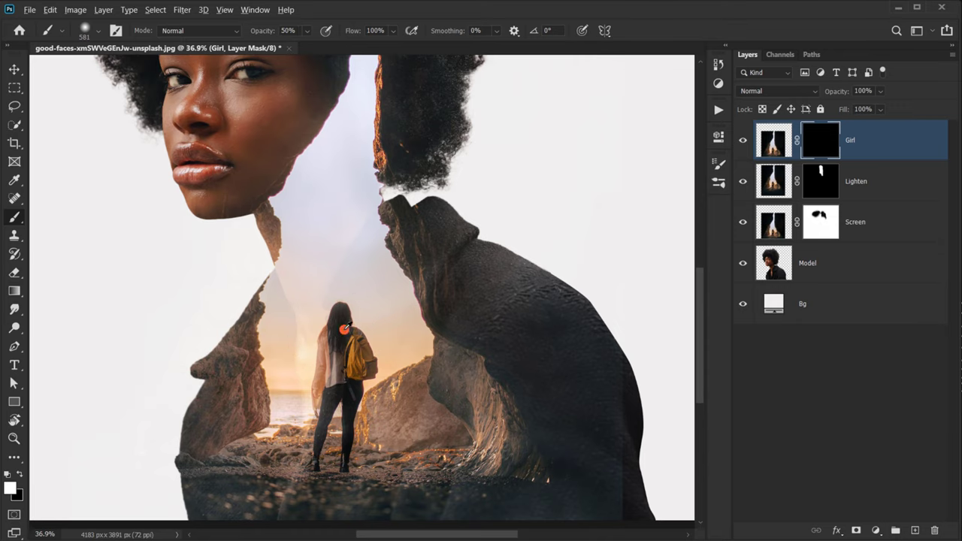
left_click_drag(344, 329, 330, 304)
left_click(337, 333)
left_click(339, 346)
left_click(330, 344)
left_click(329, 378)
- Reduce the brush to 394 px and reveal the girl's lower body and legs on the Girl mask
right_click(332, 388, "alt")
left_click(322, 387)
left_click(317, 426)
left_click(315, 453)
left_click(311, 450)
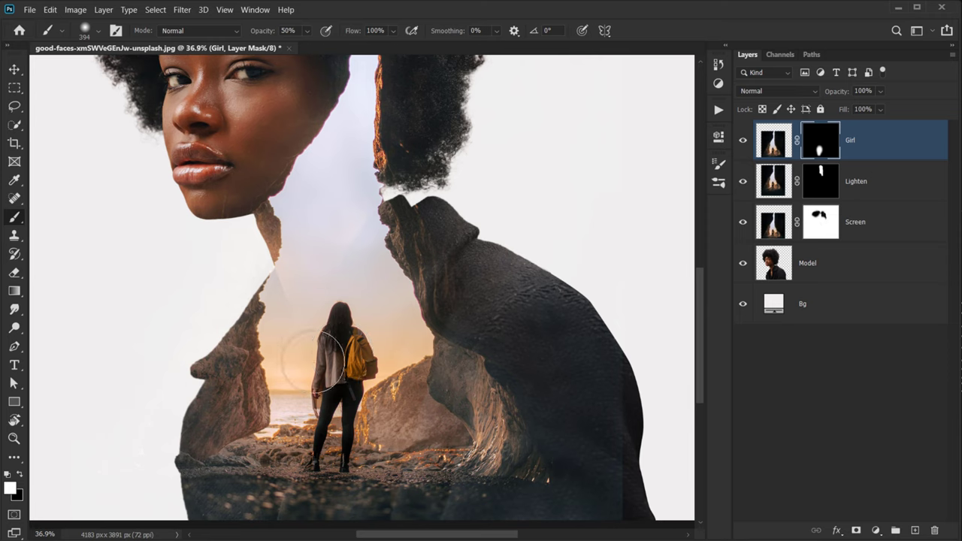
- Mask the spill around the girl's legs in black, and touch up her back and backpack in white at 238 px
key("x")
mouse_move(378, 434)
left_mouse_down()
mouse_move(357, 466)
mouse_move(303, 457)
mouse_move(279, 409)
mouse_move(284, 418)
mouse_move(288, 403)
mouse_move(284, 438)
mouse_move(312, 433)
left_mouse_up()
right_click(323, 436, "alt")
key("x")
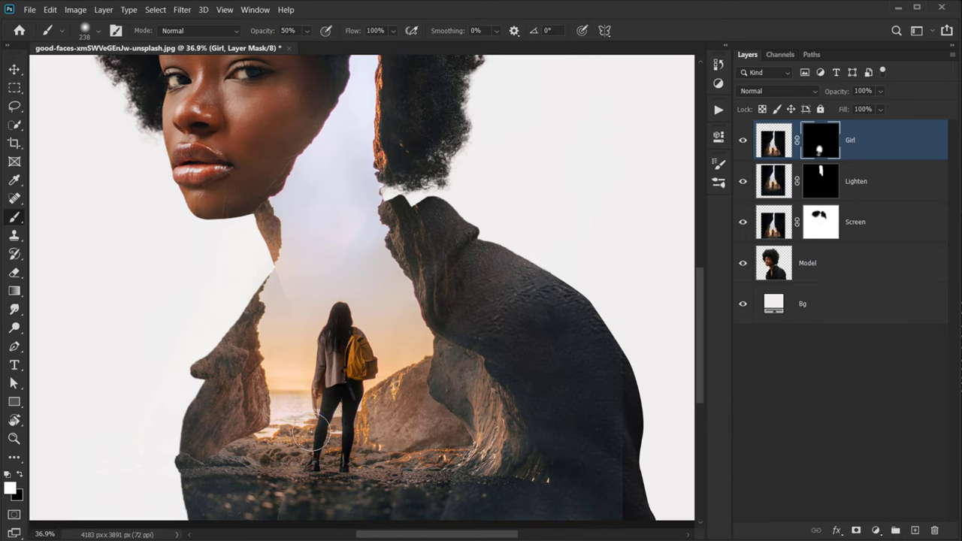
mouse_move(335, 320)
left_mouse_down()
mouse_move(333, 311)
mouse_move(361, 378)
left_mouse_up()
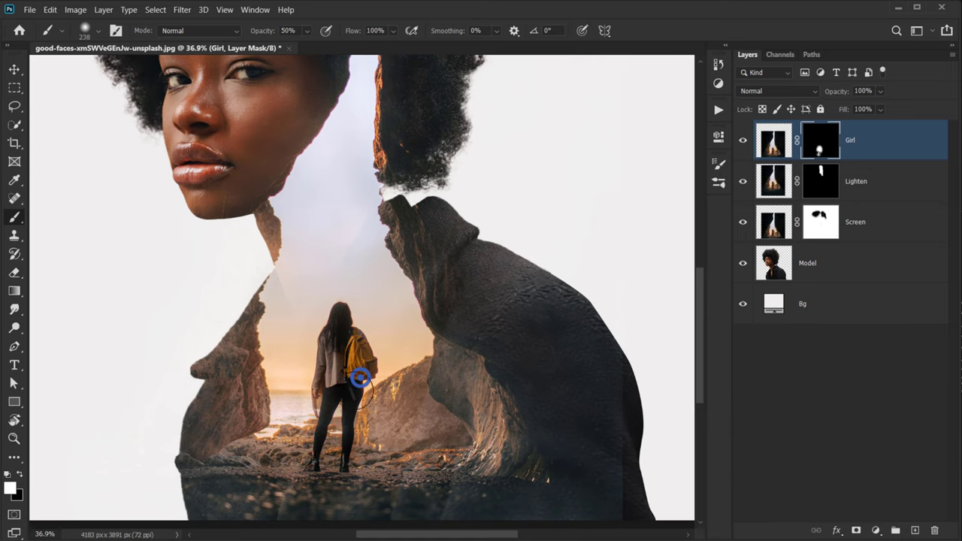
- Compare the whole portrait with and without the Girl layer
scroll(361, 378, "down", 5)
left_click(741, 140)
left_click(741, 140)
left_click(741, 140)
left_click(741, 140)
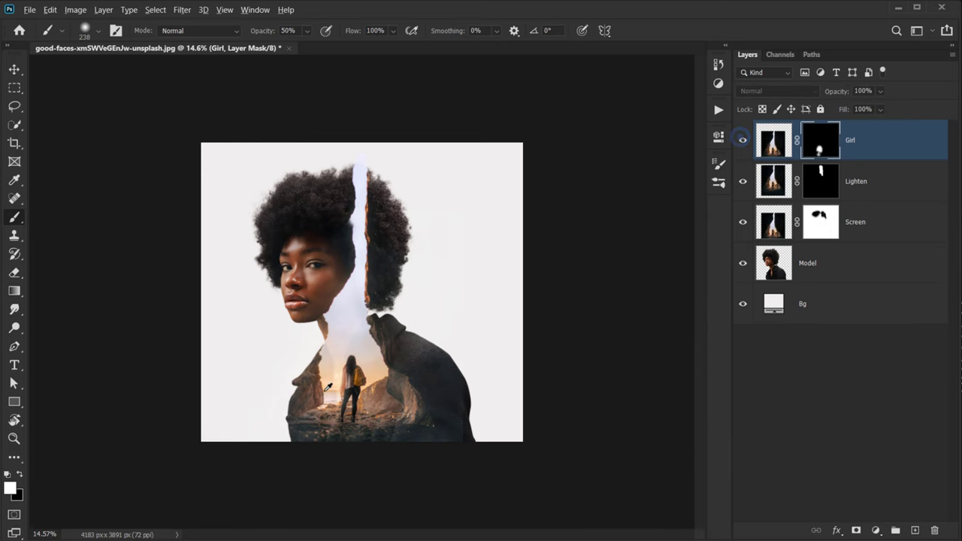
- Touch up the Girl mask in black over the sky beside the standing girl
scroll(343, 398, "up", 4)
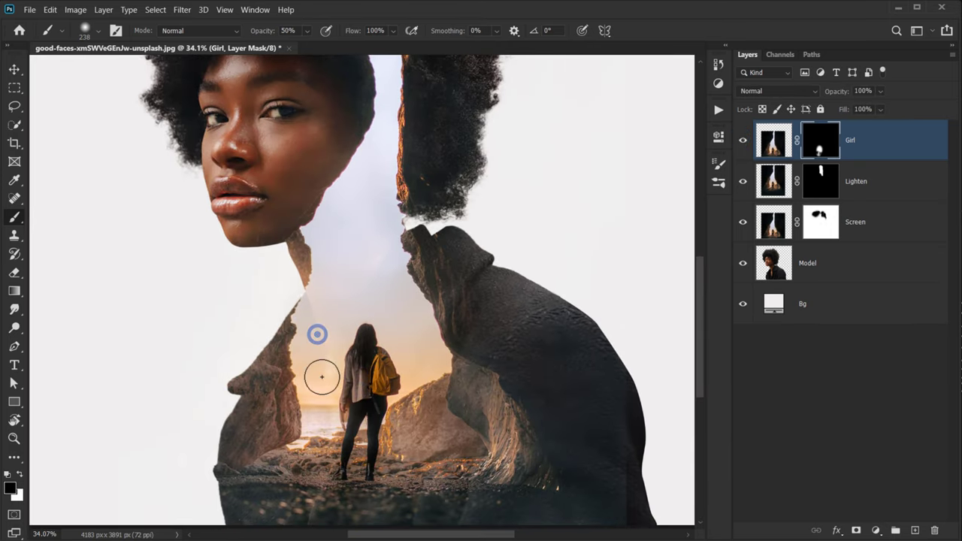
scroll(375, 396, "down", 2)
scroll(380, 397, "down", 1)
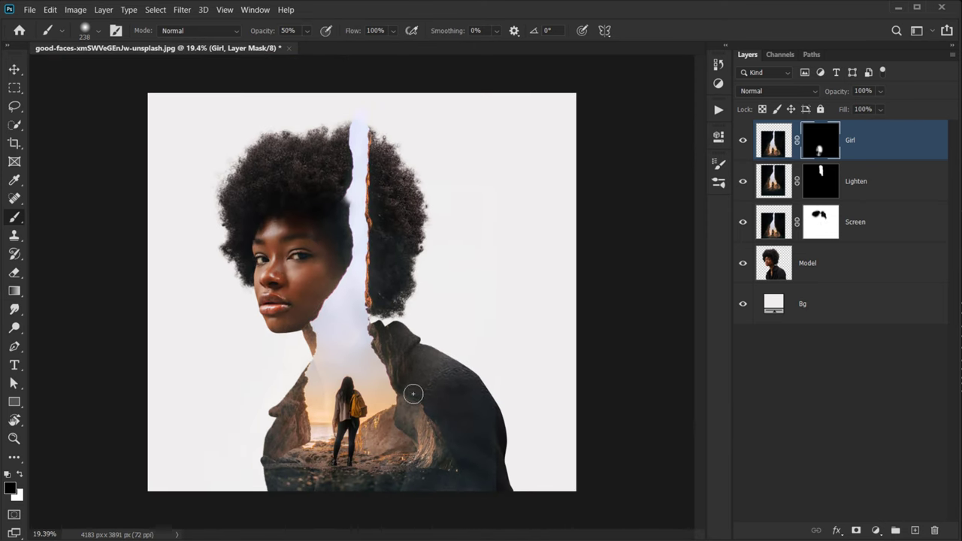
- Examine the hair and cave gap up close, and compare the portrait with and without the Lighten layer
scroll(416, 394, "up", 4)
mouse_move(359, 239)
left_mouse_down()
mouse_move(378, 319)
mouse_move(351, 353)
left_mouse_up()
scroll(369, 374, "down", 4)
scroll(328, 373, "up", 4)
scroll(362, 318, "down", 2)
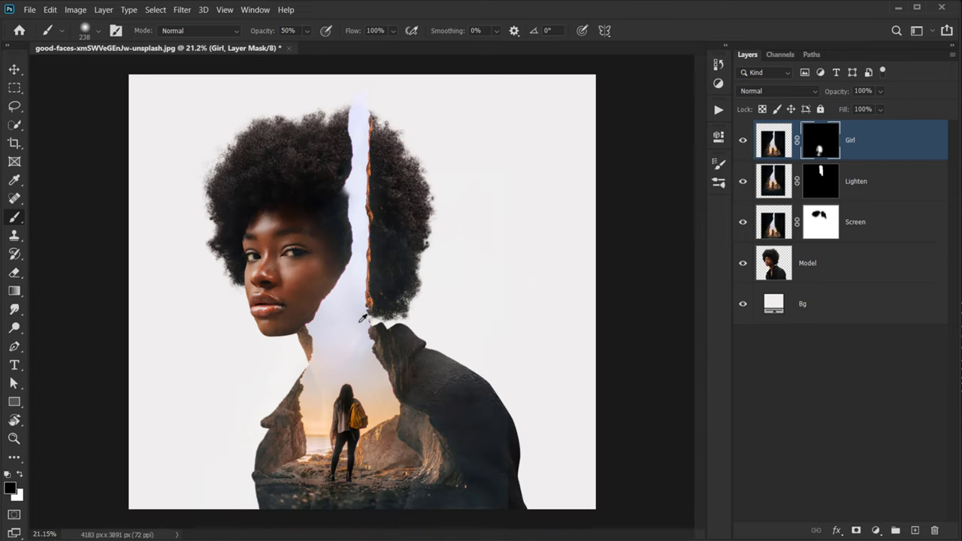
scroll(370, 291, "up", 5)
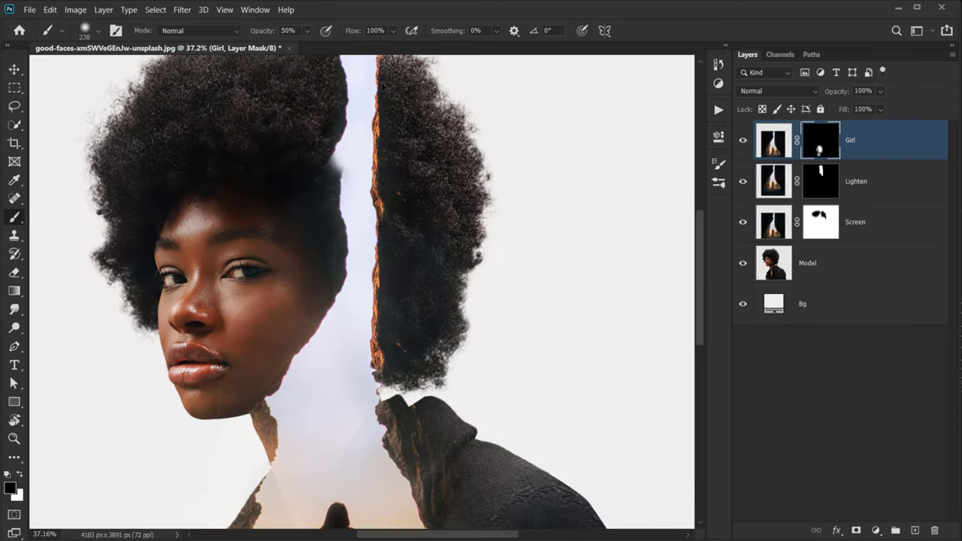
scroll(412, 252, "down", 4)
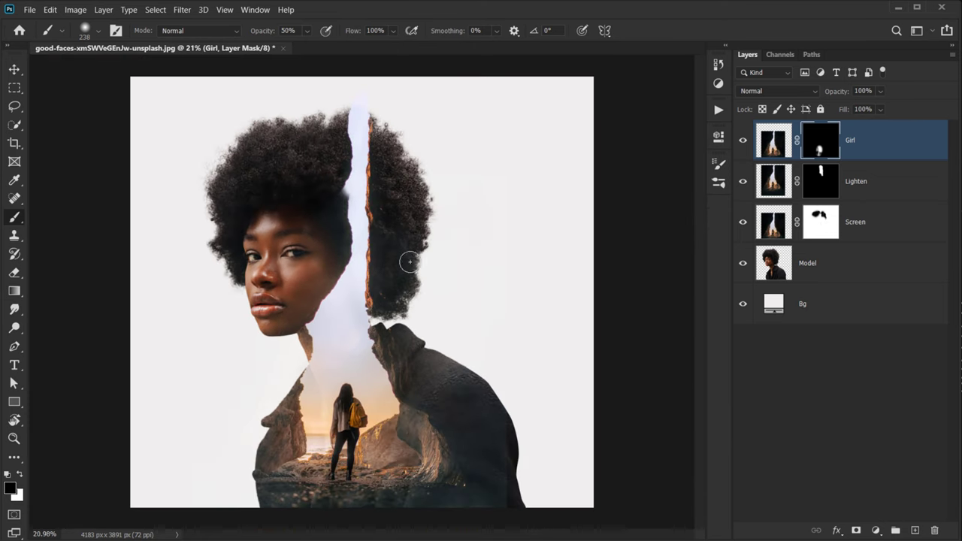
left_click(743, 181)
left_click(744, 181)
- Duplicate the Lighten and Screen layers together and move both copies above the Girl layer
left_click(868, 181)
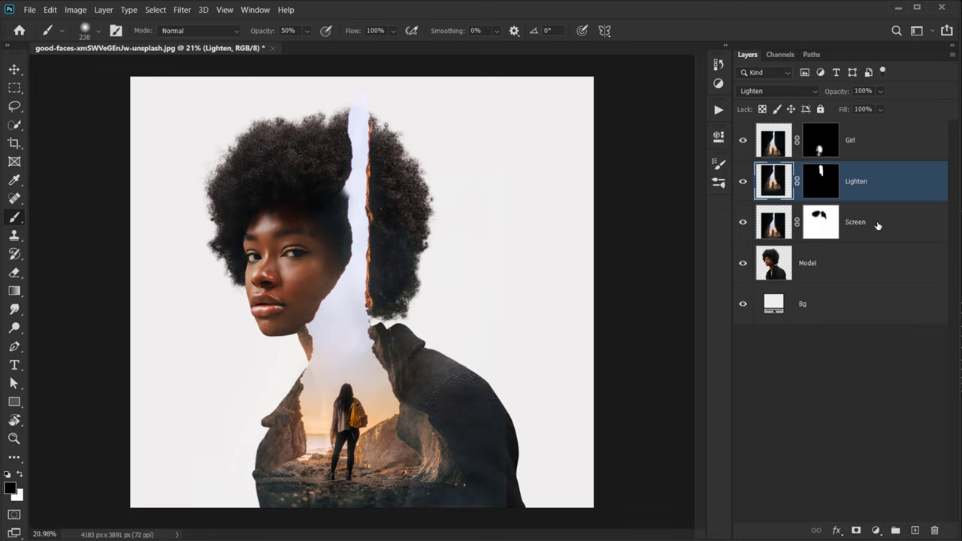
left_click(872, 182)
left_click(870, 221, "shift")
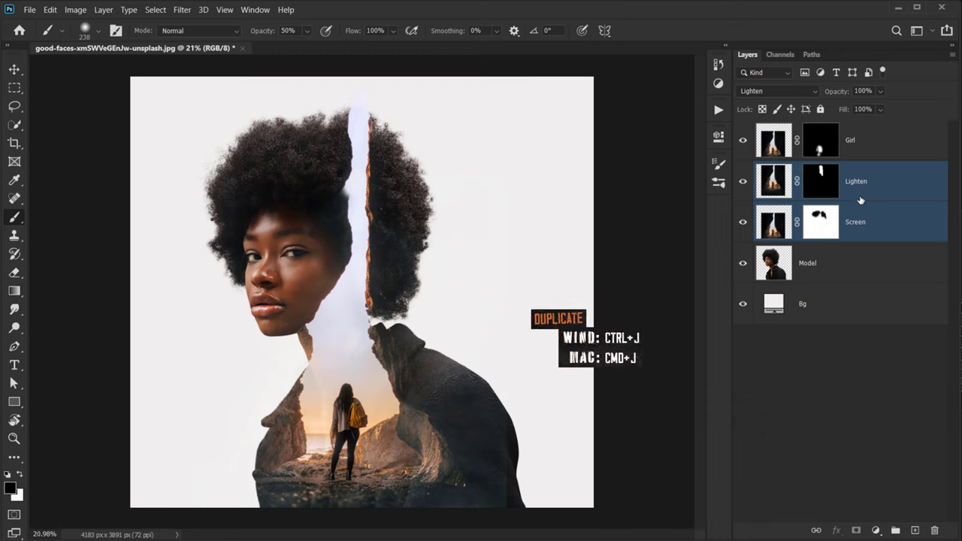
key("ctrl+j")
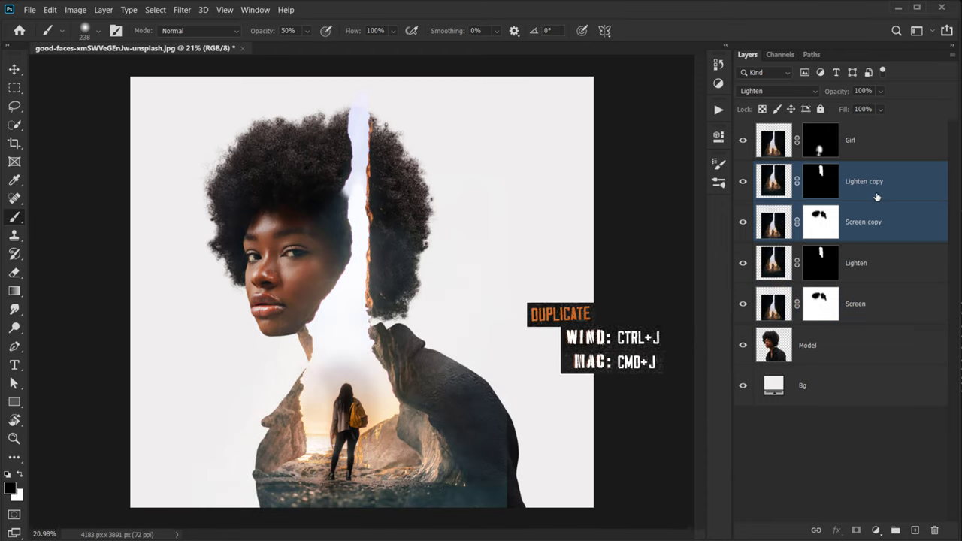
left_click_drag(874, 199, 842, 133)
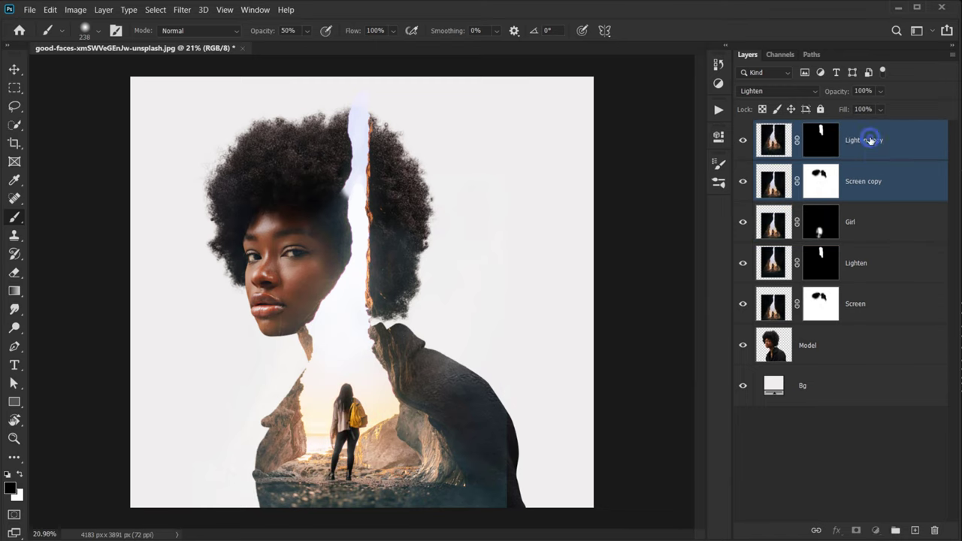
- Set the blend mode of the Lighten copy and Screen copy layers to Normal
left_click(869, 141)
left_click(878, 174)
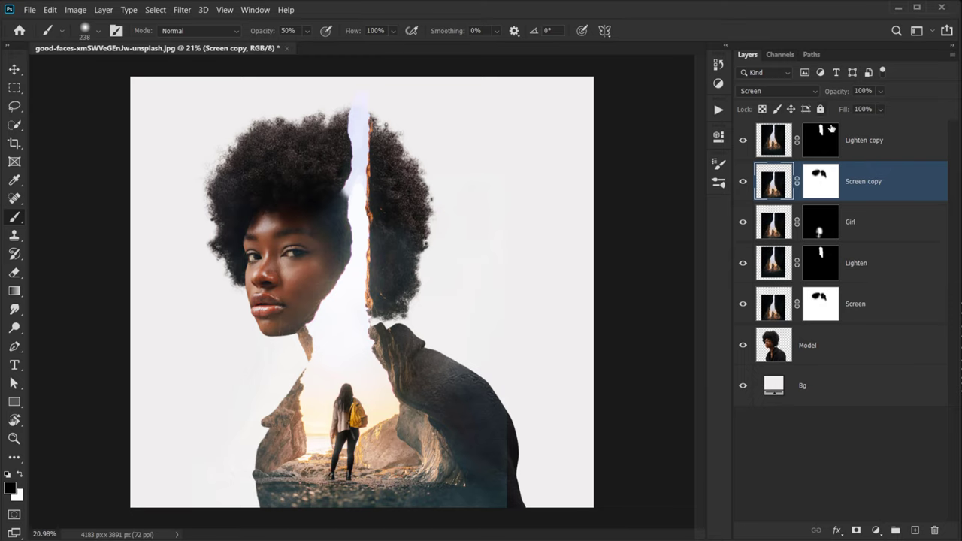
left_click(856, 137)
left_click(889, 176, "shift")
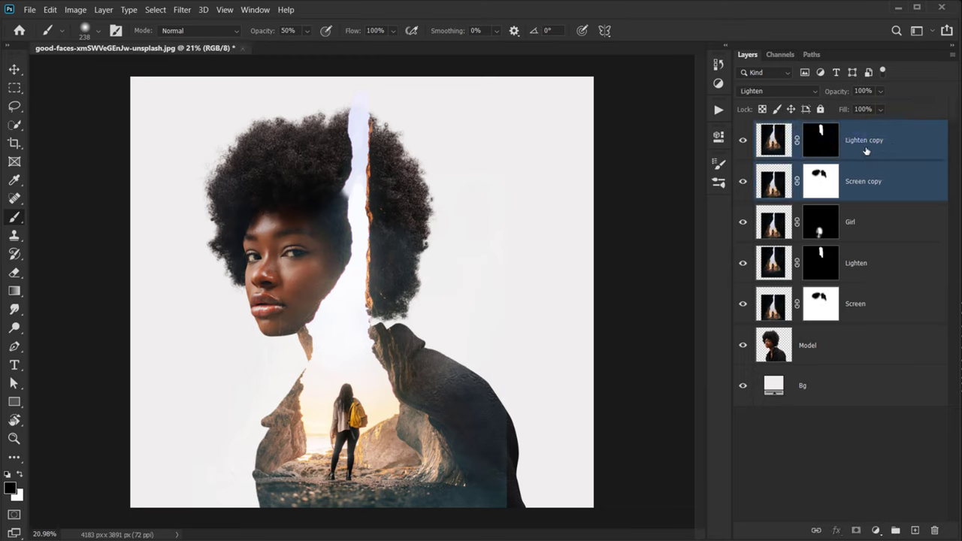
left_click(761, 92)
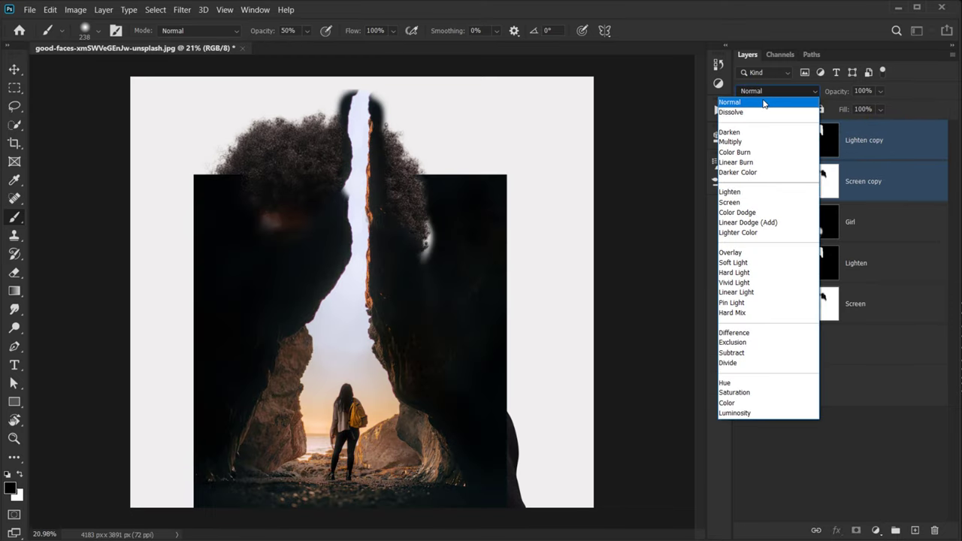
left_click(763, 103)
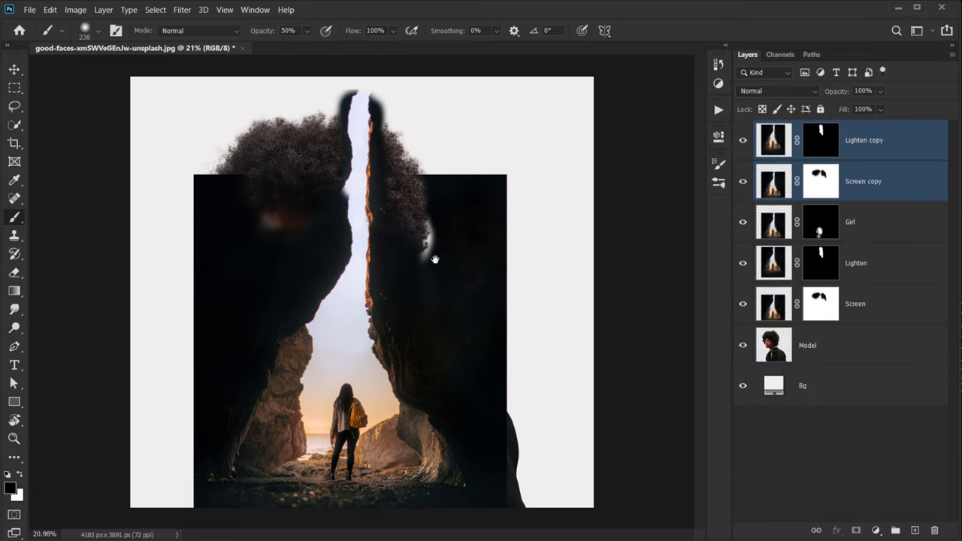
- Enlarge the brush to 452 px and paint the Lighten copy mask in white over the hair on both sides of the cave gap
left_click(821, 139)
left_click_drag(414, 216, 451, 216)
key("x")
left_click_drag(406, 188, 431, 266)
left_click_drag(416, 221, 431, 251)
left_click_drag(414, 170, 396, 138)
mouse_move(320, 118)
left_mouse_down()
mouse_move(284, 235)
mouse_move(302, 211)
mouse_move(298, 195)
mouse_move(309, 242)
left_mouse_up()
- Reduce the brush to 302 px and paint white over the remaining pale patch beside the cave gap on the Lighten copy mask
key("x")
key("[")
key("[")
key("[")
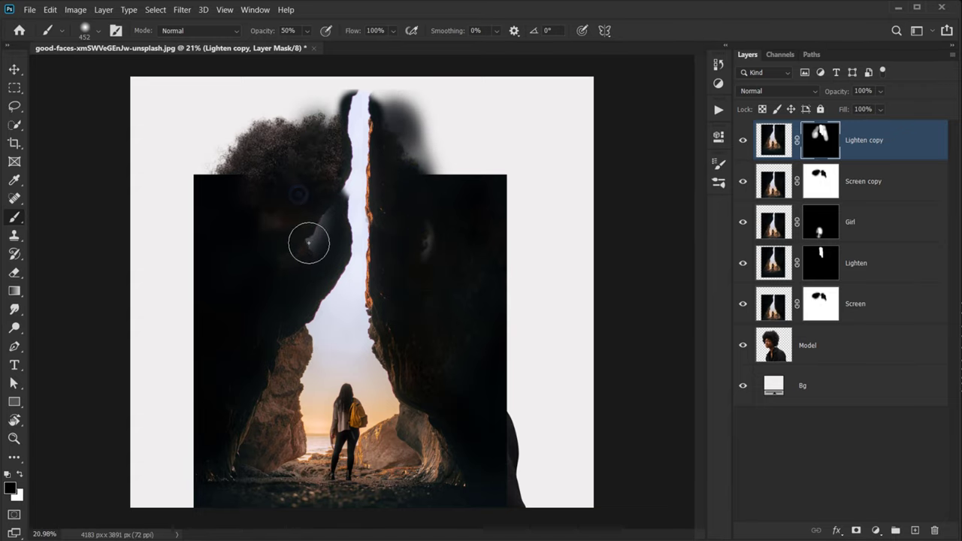
left_click(309, 208)
scroll(309, 208, "down", 2)
key("x")
left_click_drag(414, 233, 417, 227)
left_click(413, 231)
left_click(417, 239)
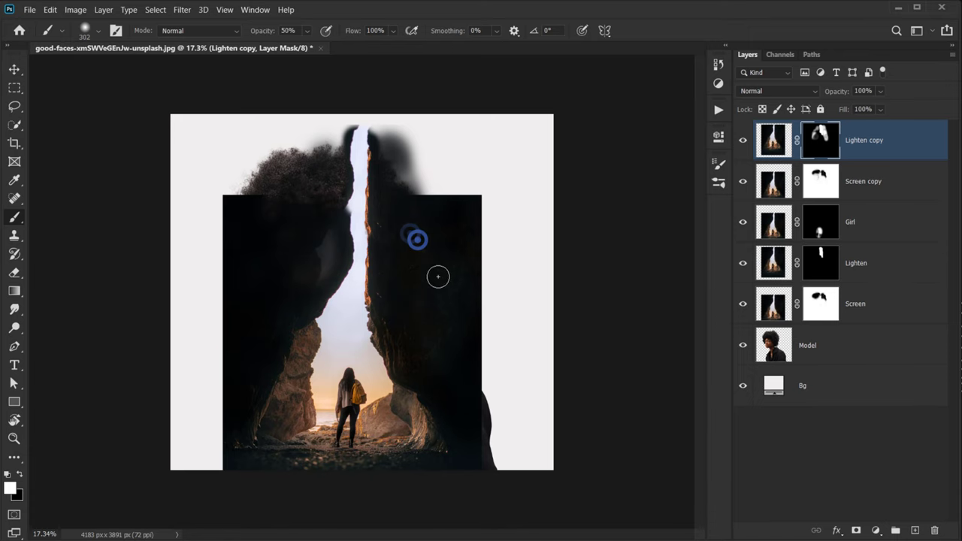
- Use a hard 34 px brush at 100% opacity to mask the smudge along the orange rock edge in black on the Lighten copy mask
scroll(458, 302, "down", 3)
scroll(300, 270, "up", 2)
key("ctrl+plus")
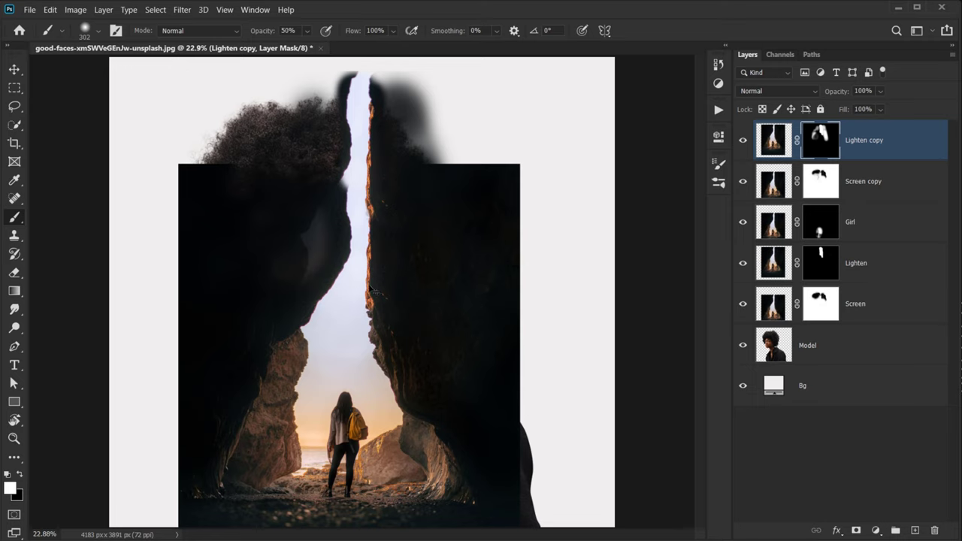
left_click(743, 140)
left_click(743, 140)
scroll(345, 187, "up", 6)
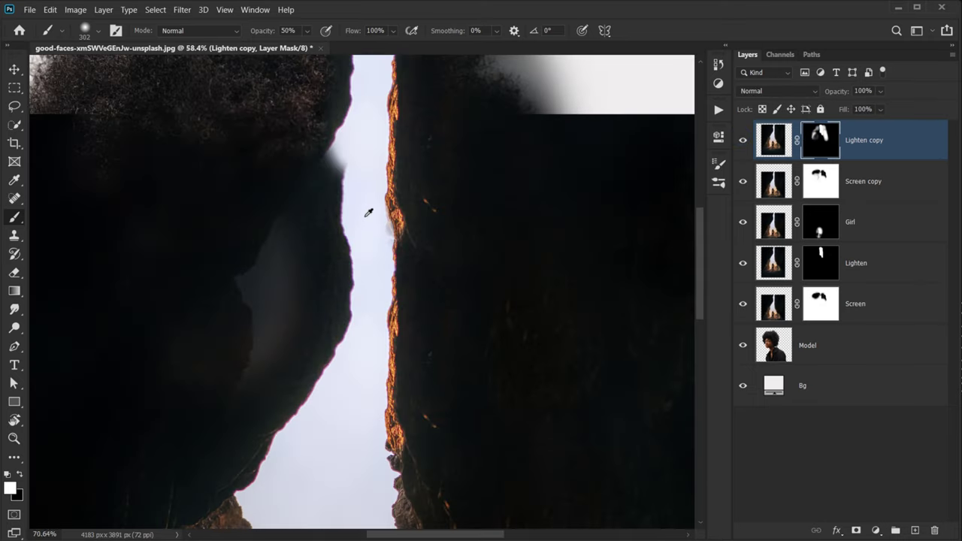
mouse_move(391, 234)
left_mouse_down()
mouse_move(293, 251)
mouse_move(330, 245)
left_mouse_up()
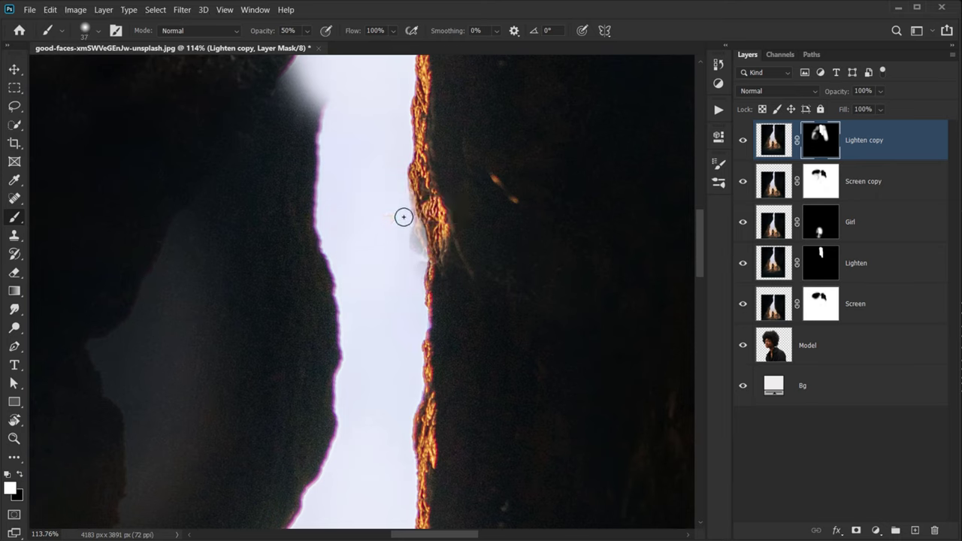
right_click(392, 204, "alt")
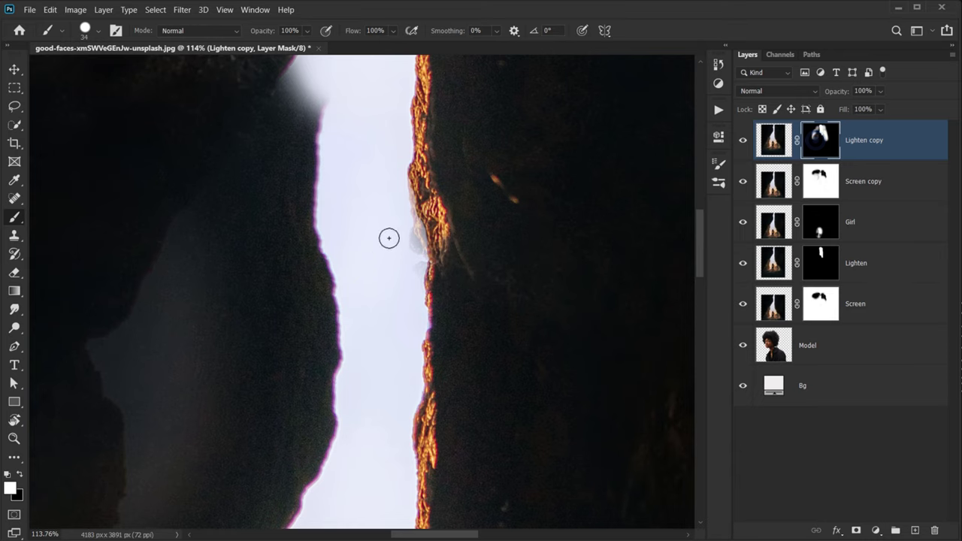
key("x")
left_click_drag(398, 178, 412, 268)
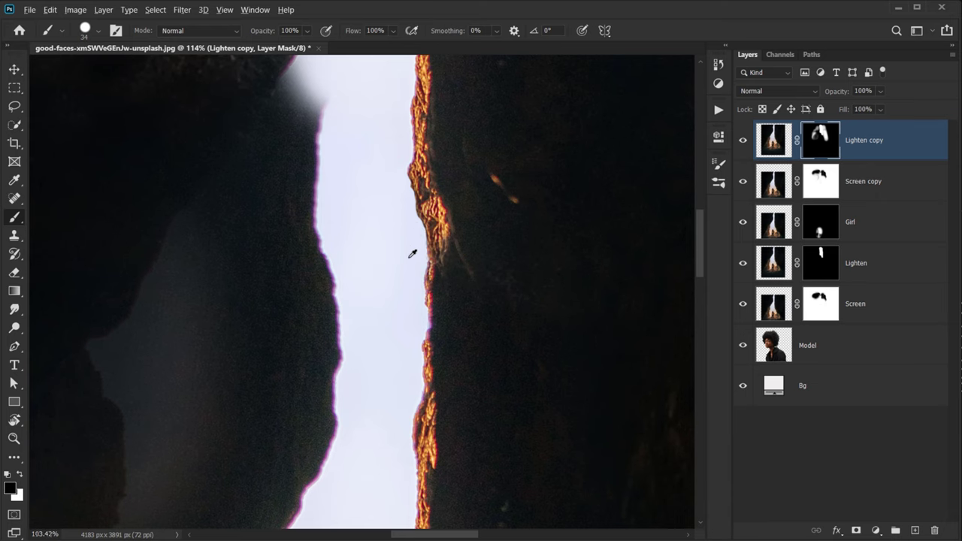
scroll(412, 253, "down", 8)
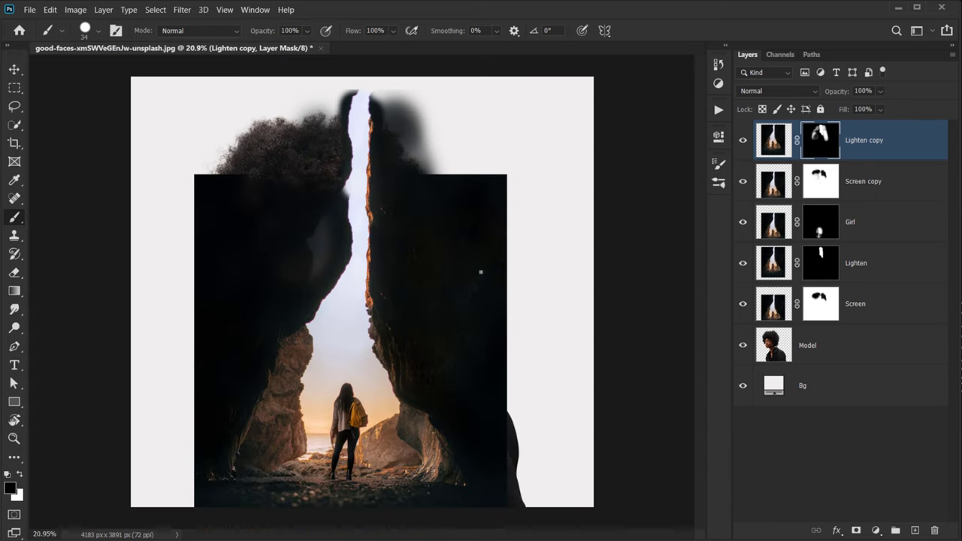
- Merge the Lighten copy and Screen copy layers into one, and check the result against the layers below
left_click(879, 148)
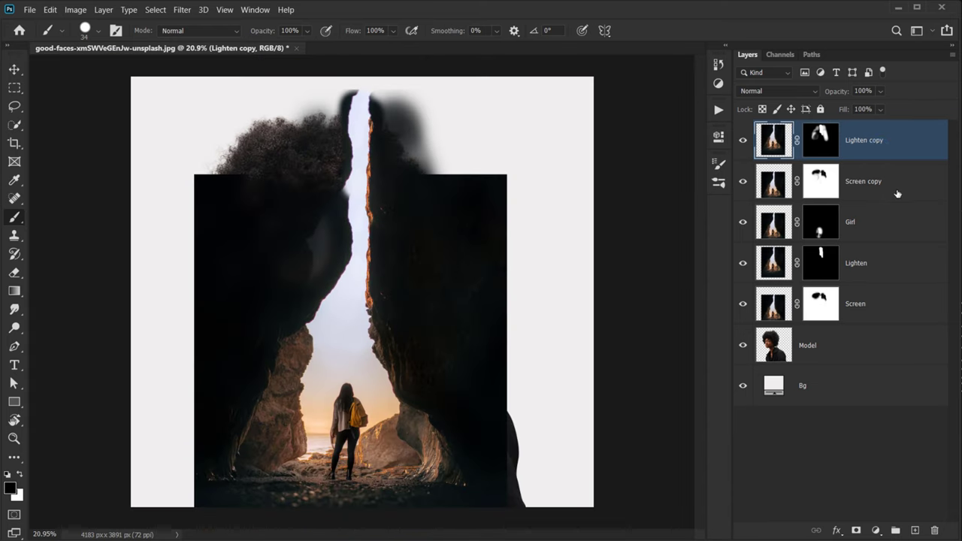
left_click(880, 182, "shift")
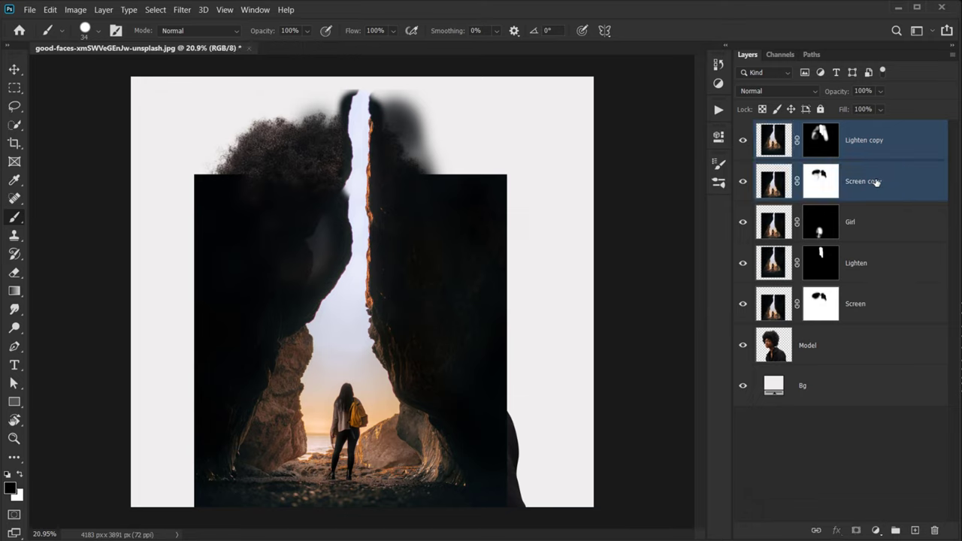
key("ctrl+e")
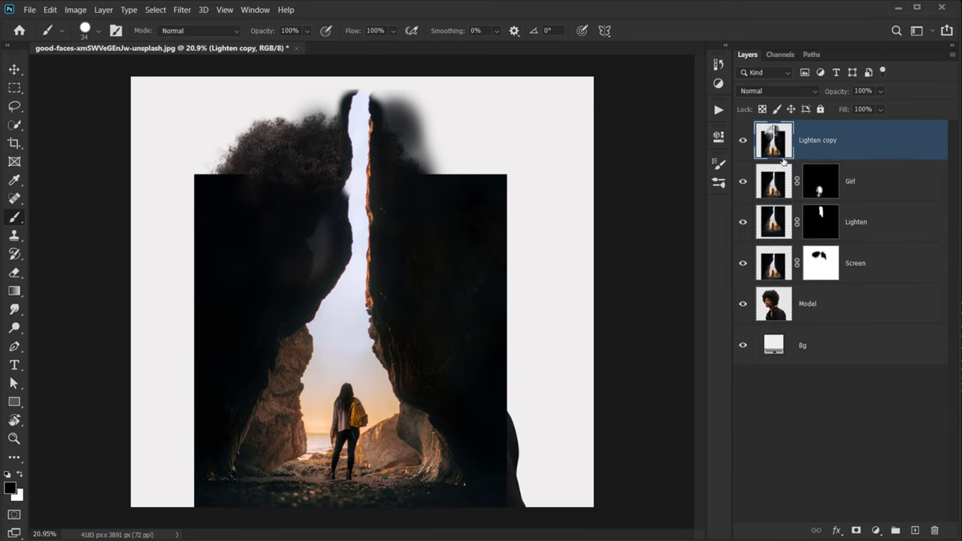
left_click(742, 141)
left_click(742, 140)
- Set the merged layer's blend mode to Screen and compare the portrait with and without it
left_click(755, 91)
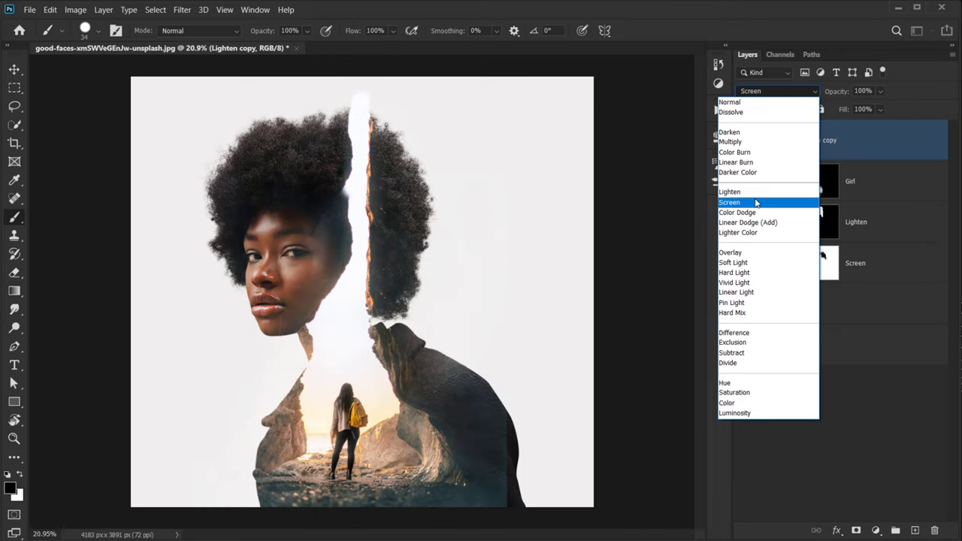
left_click(756, 202)
scroll(345, 295, "down", 3)
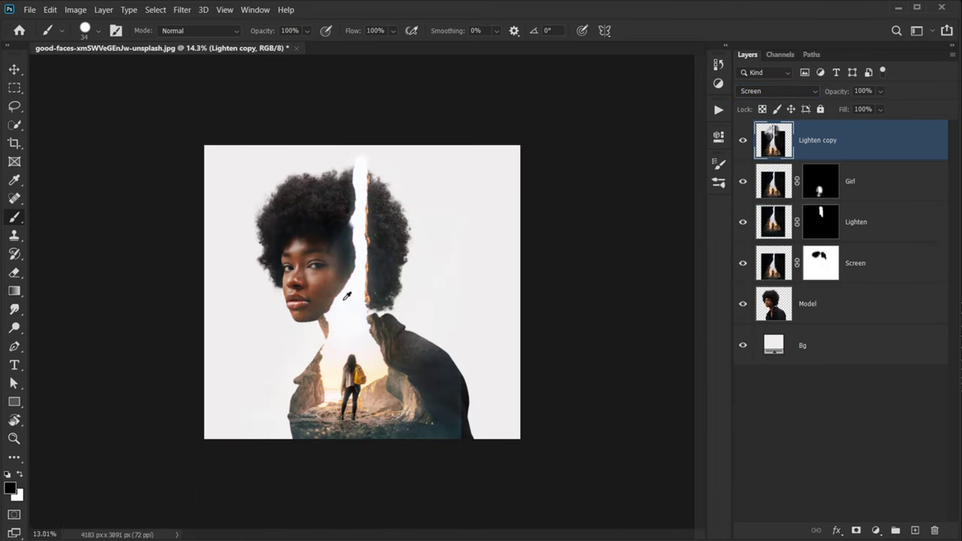
scroll(344, 296, "up", 3)
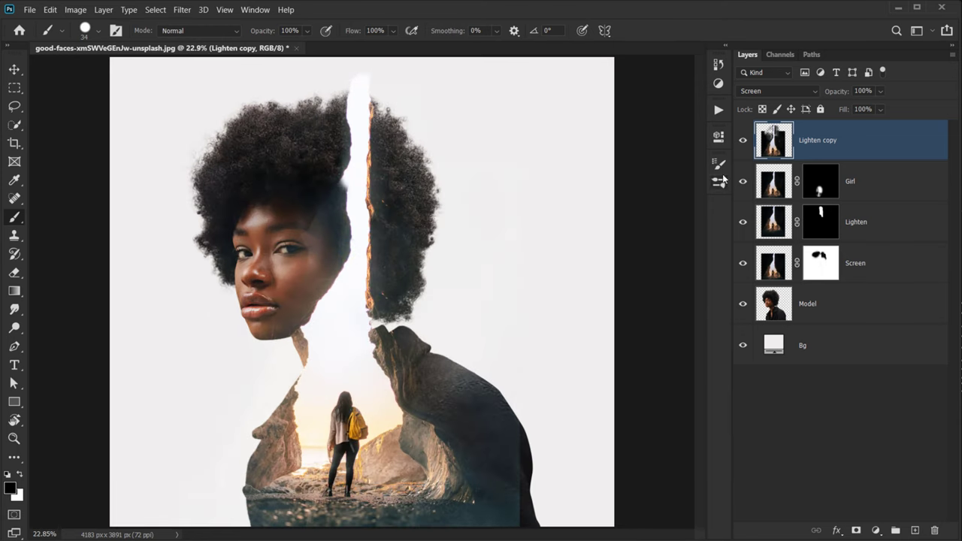
left_click(743, 140)
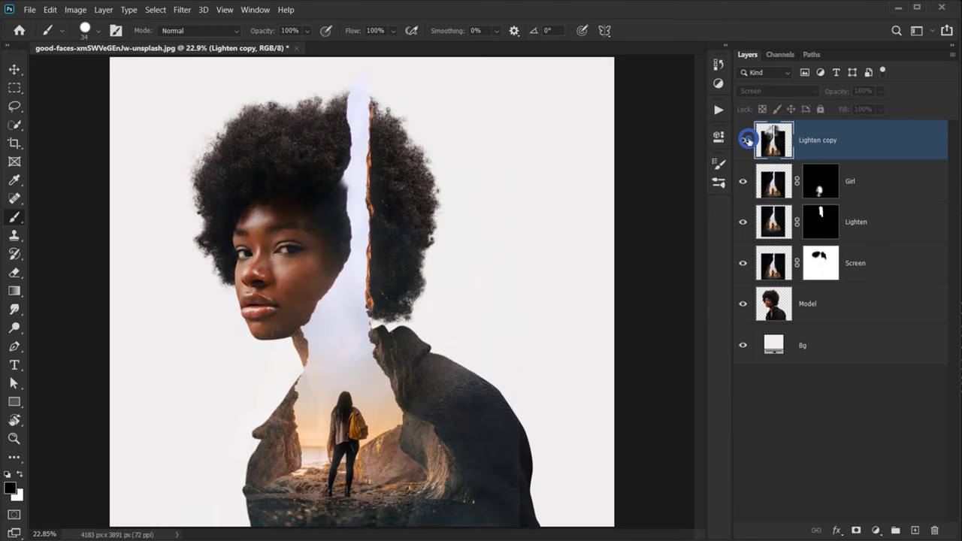
left_click(742, 140)
- Lower the merged layer's opacity to 62%
left_click_drag(843, 90, 816, 90)
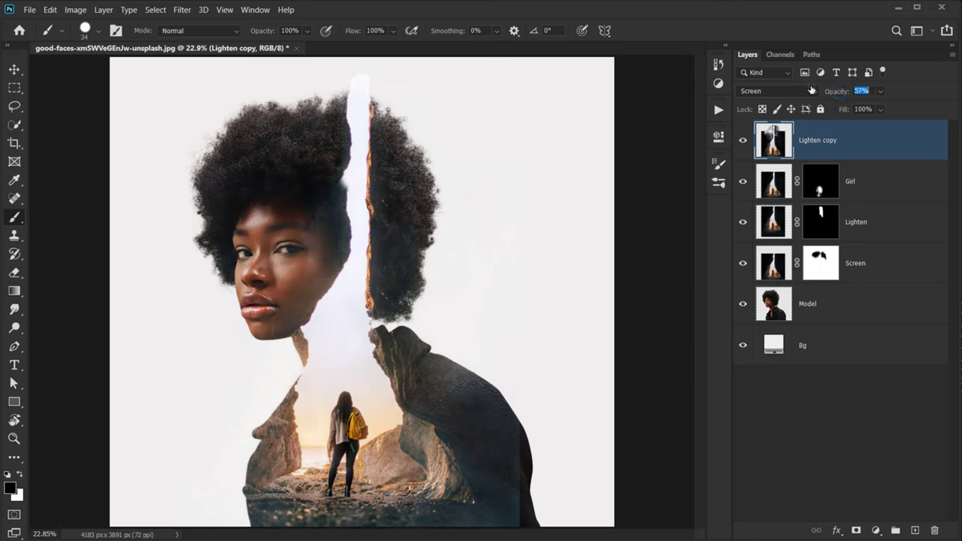
left_click(743, 140)
left_click(743, 140)
scroll(432, 213, "down", 2)
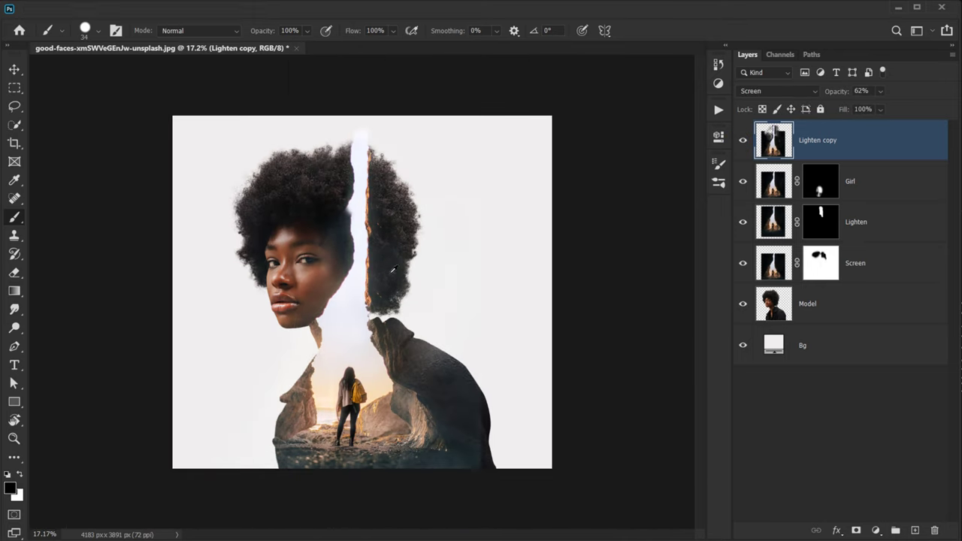
- Compare the portrait with and without the merged Screen layer, both as a whole and up close
left_click(742, 140)
left_click(742, 140)
left_click(743, 140)
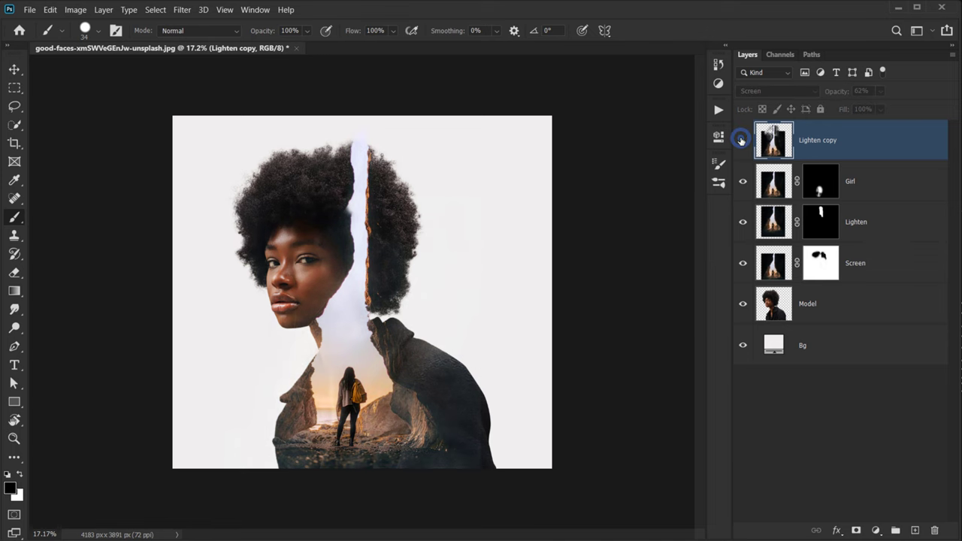
left_click(742, 140)
scroll(320, 382, "up", 3)
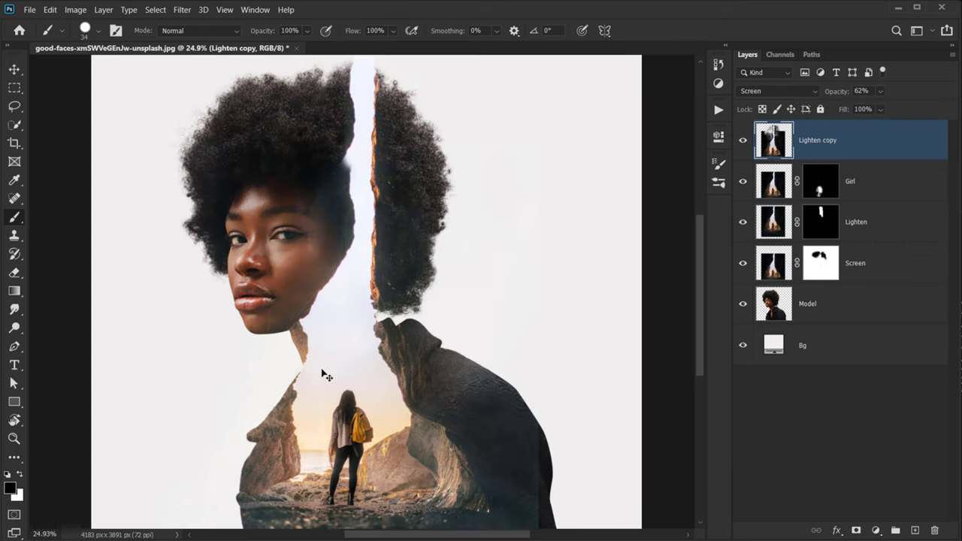
left_click(742, 140)
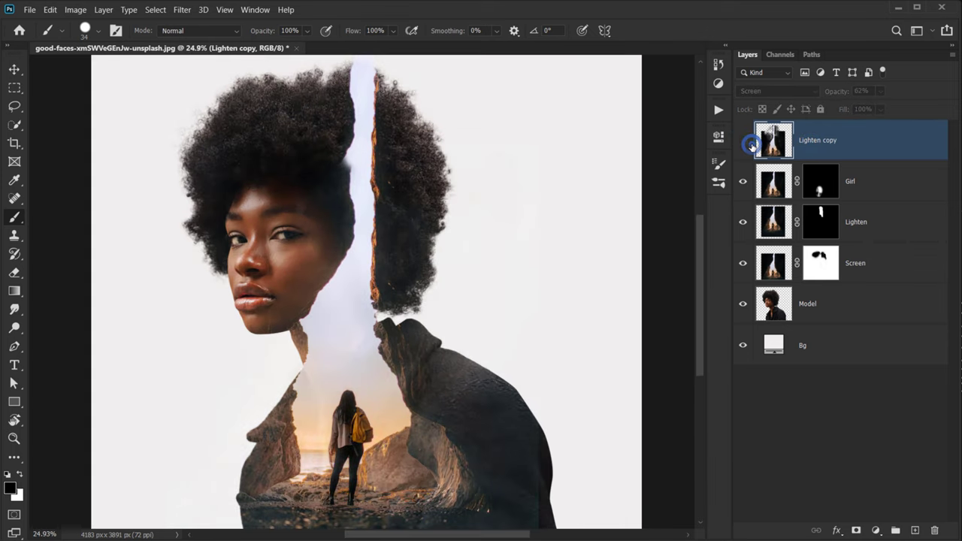
left_click(742, 139)
scroll(383, 328, "down", 3)
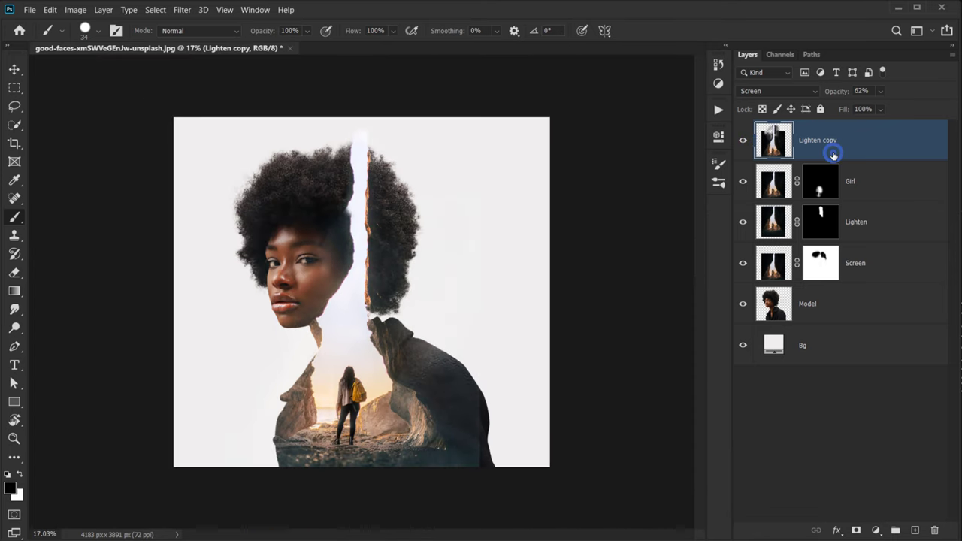
scroll(431, 418, "up", 2)
scroll(431, 418, "down", 3)
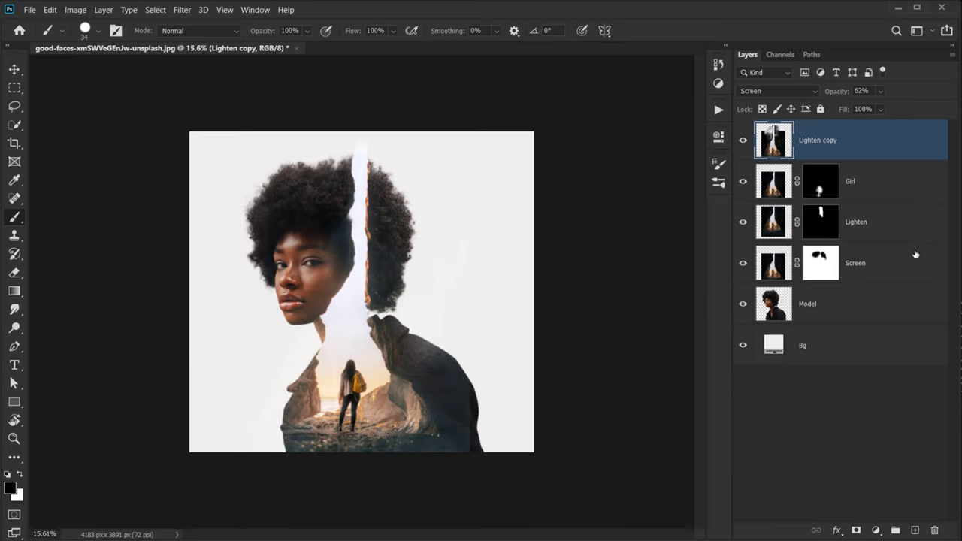
left_click(742, 140)
left_click(743, 140)
scroll(361, 293, "up", 2)
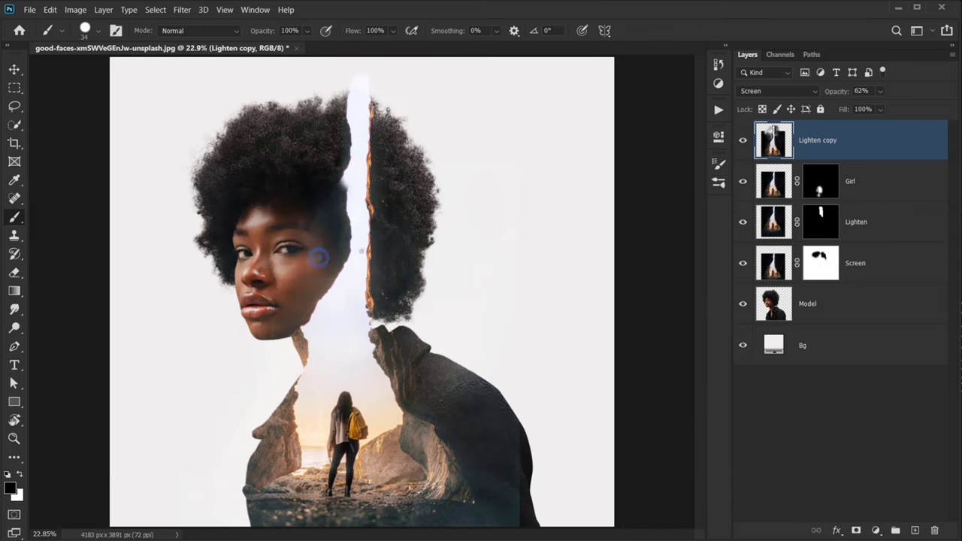
scroll(319, 258, "up", 1)
left_click(743, 139)
left_click(742, 140)
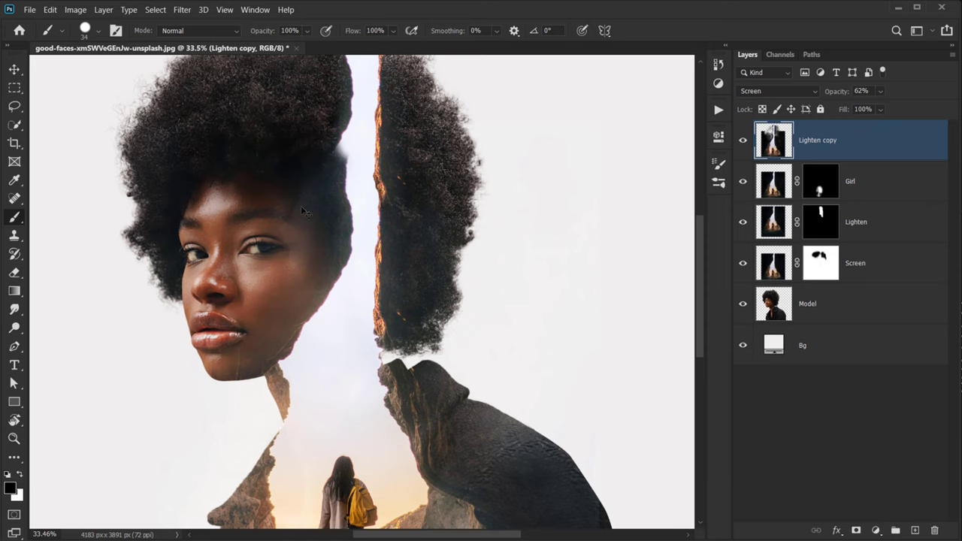
- Add a mask to the merged Screen layer and paint black with a large soft brush over the forehead, hairline and cheek
left_click(856, 530)
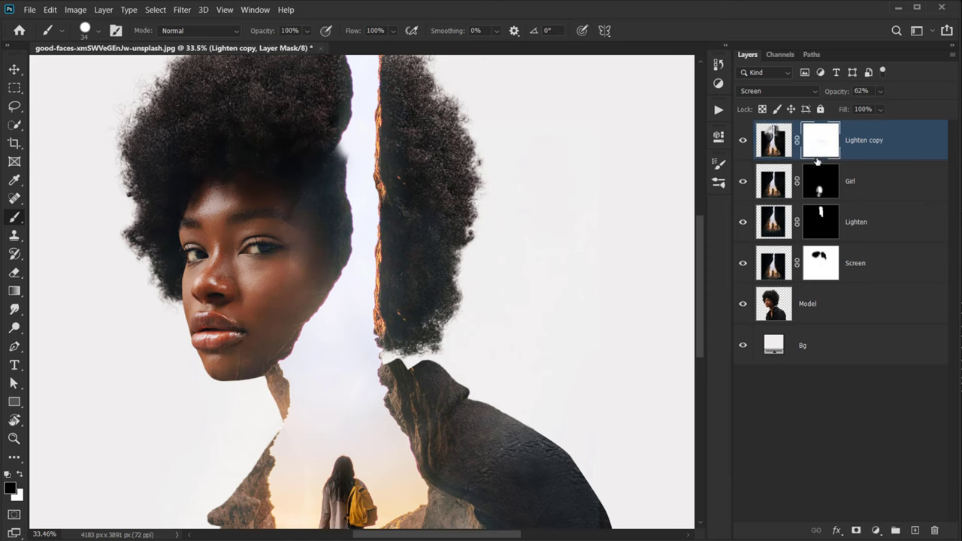
mouse_move(205, 207)
left_mouse_down()
mouse_move(253, 205)
mouse_move(219, 4)
left_mouse_up()
mouse_move(220, 238)
left_mouse_down()
mouse_move(240, 199)
mouse_move(241, 64)
left_mouse_up()
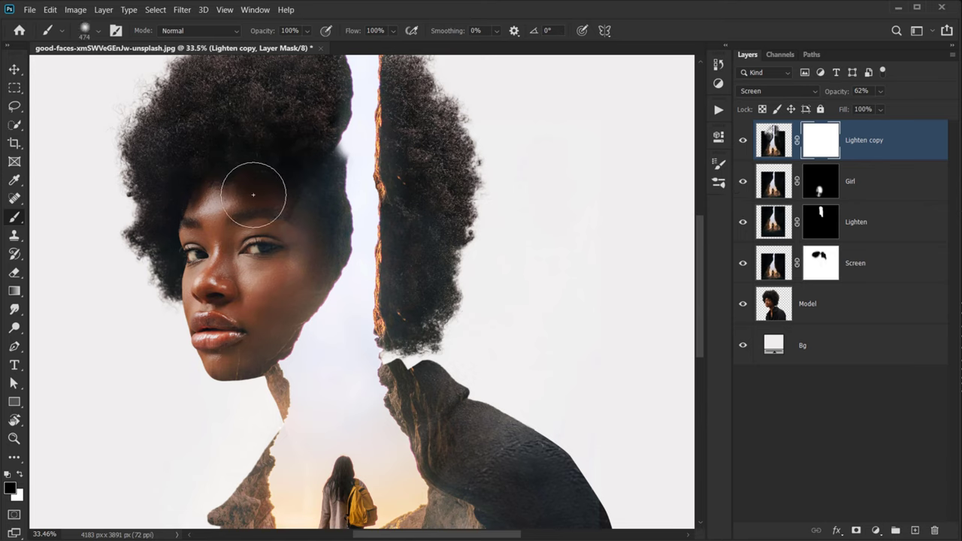
mouse_move(275, 183)
left_mouse_down()
mouse_move(294, 226)
mouse_move(277, 281)
mouse_move(289, 180)
left_mouse_up()
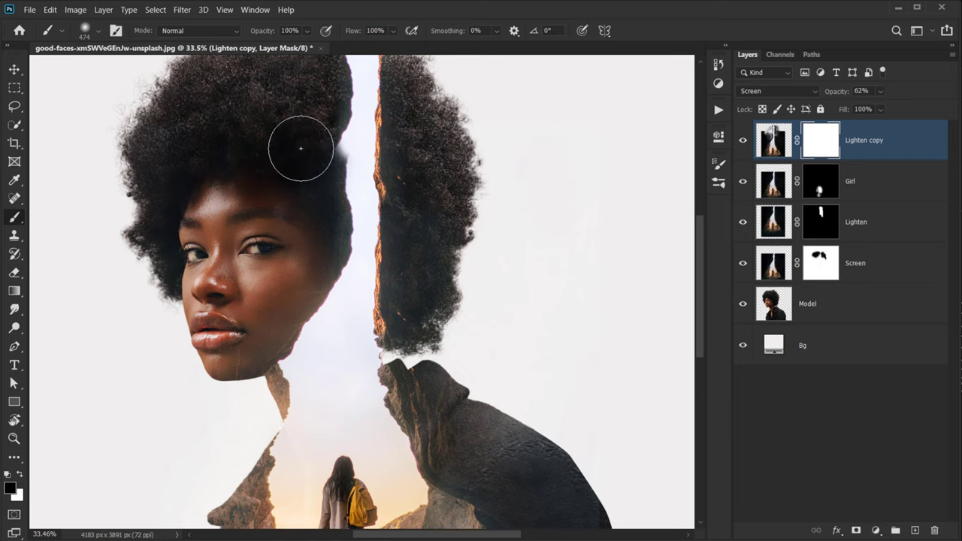
left_click_drag(308, 220, 311, 148)
mouse_move(284, 172)
left_mouse_down()
mouse_move(289, 191)
mouse_move(294, 157)
left_mouse_up()
left_click(259, 237)
left_click_drag(270, 276, 268, 284)
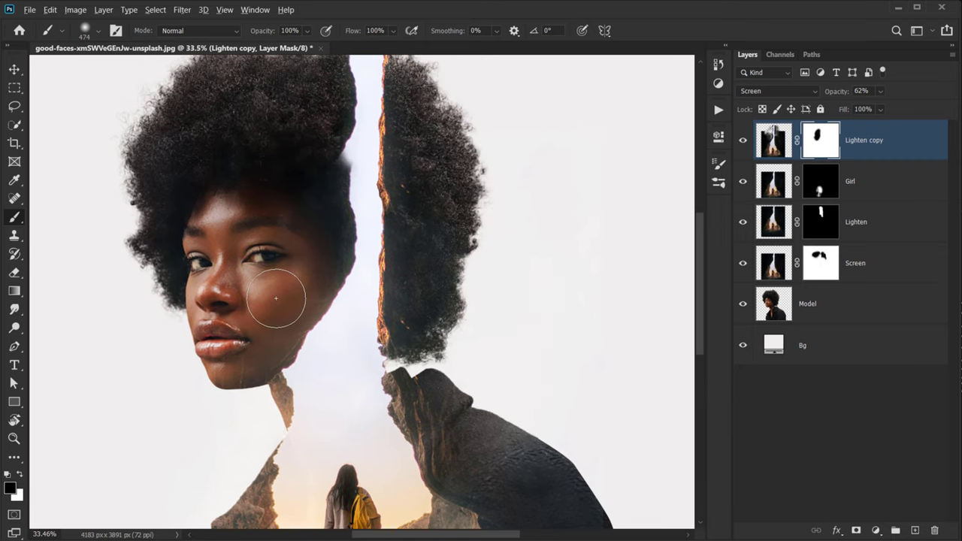
key("ctrl+0")
- Rename the merged Screen layer to Lights
double_click(859, 141)
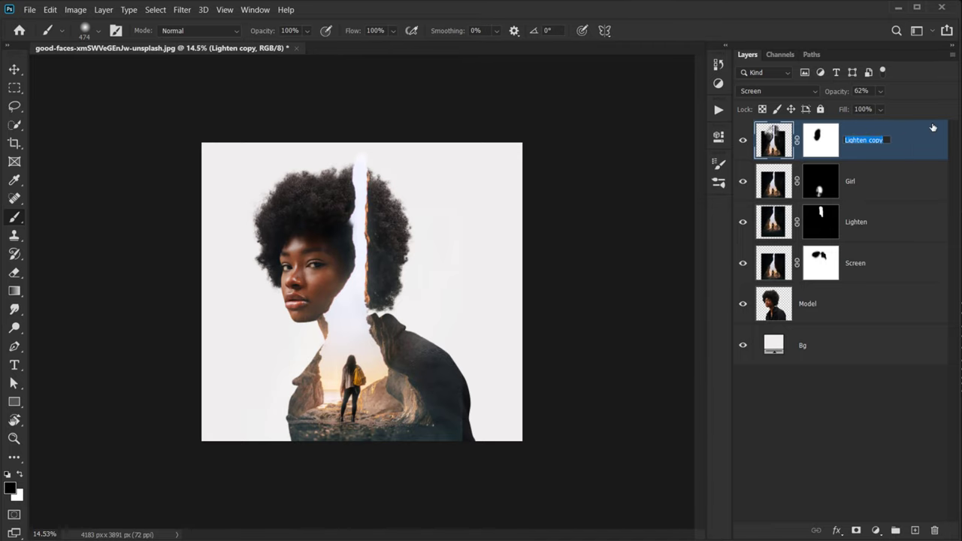
type("Lights")
key("Return")
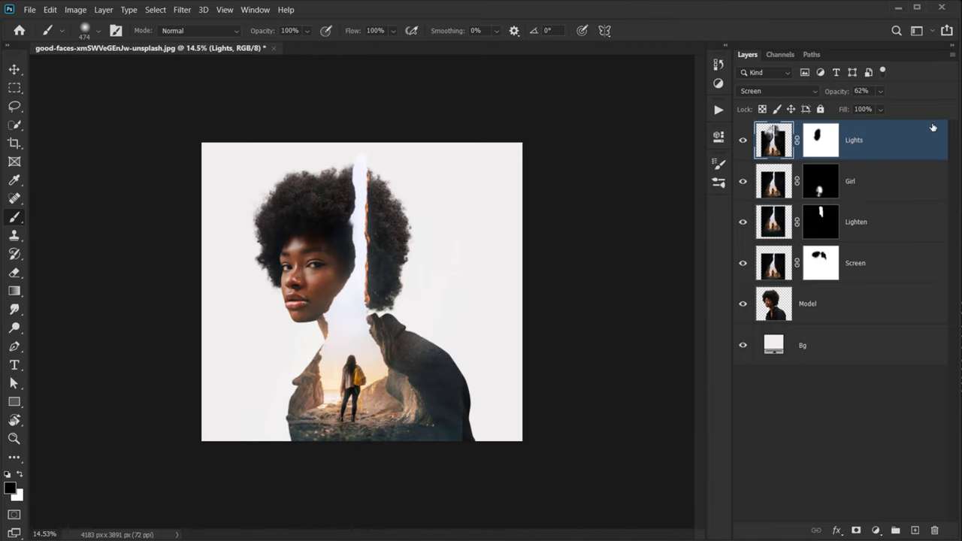
scroll(363, 291, "up", 2)
scroll(342, 323, "up", 2)
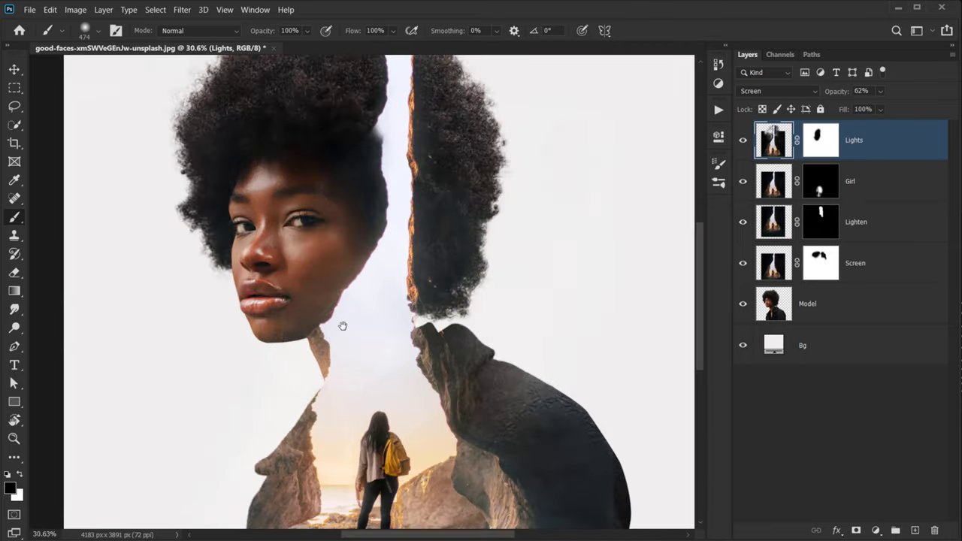
scroll(320, 345, "down", 2)
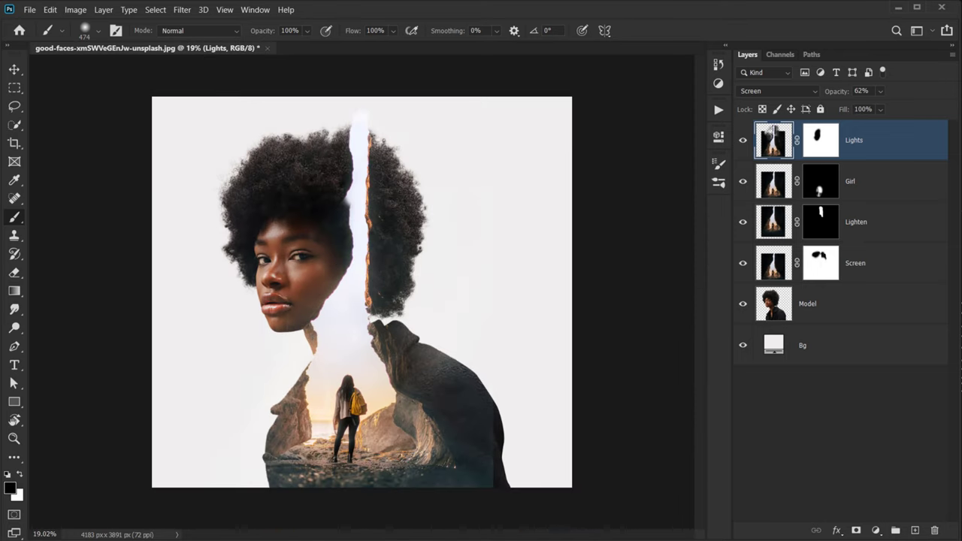
- Place the benjamin-massello canyon photo from the Multiple Exposure folder as a new layer over the portrait
key("alt+Tab")
left_click(264, 348)
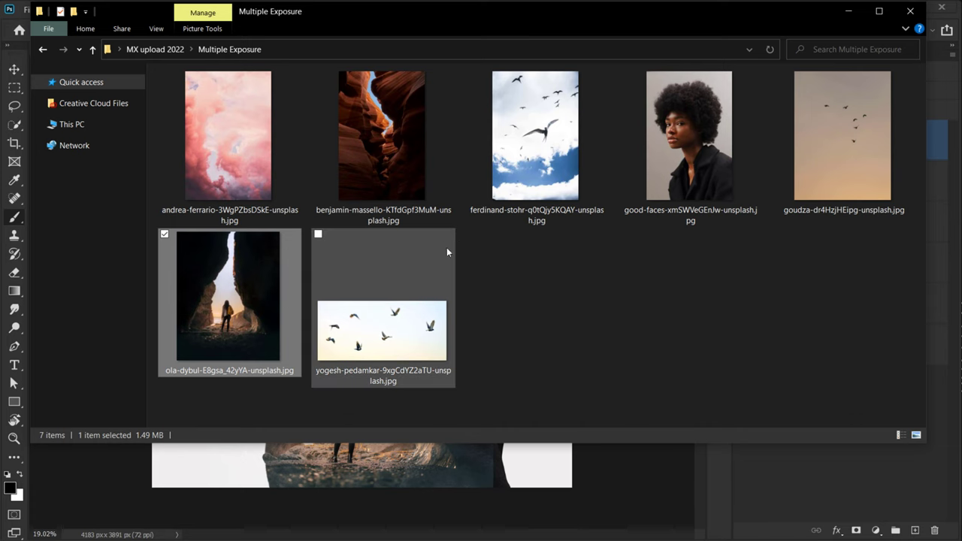
left_click_drag(414, 154, 345, 472)
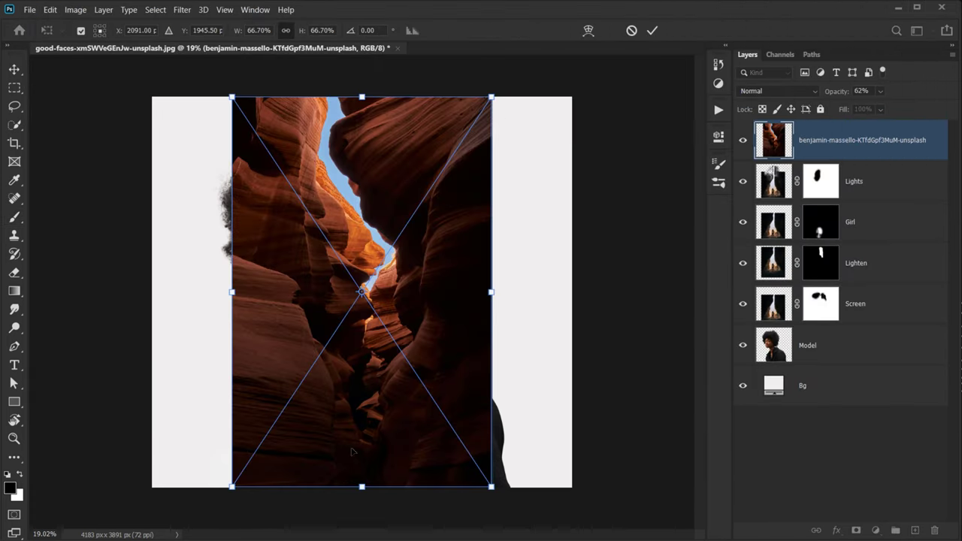
left_click(650, 31)
key("b")
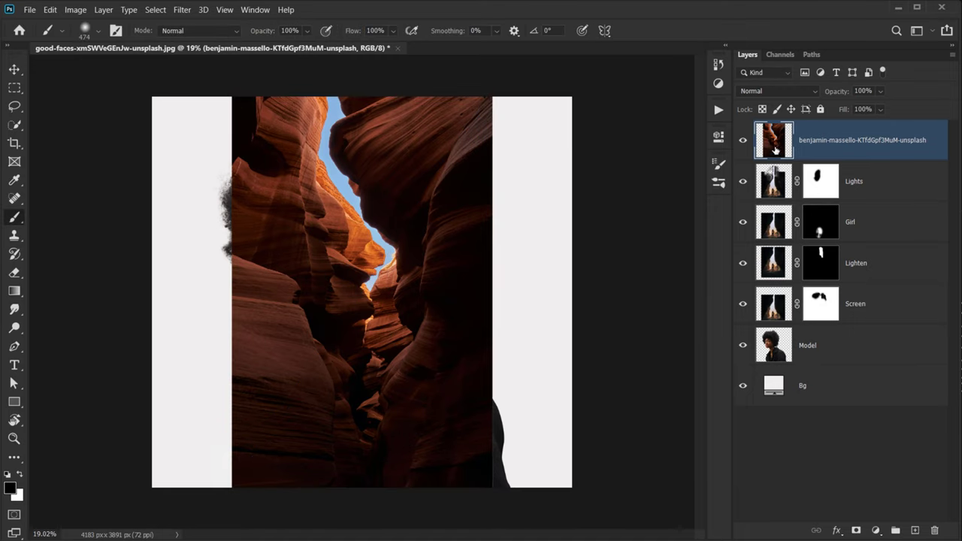
- Rename the canyon photo layer to 2nd Blend
left_click(821, 143)
double_click(821, 142)
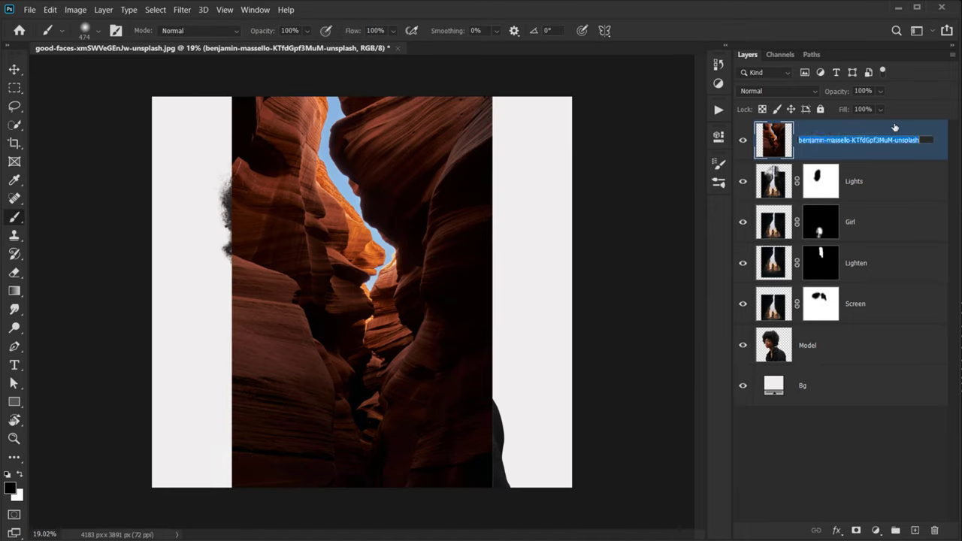
type("2nd Blend")
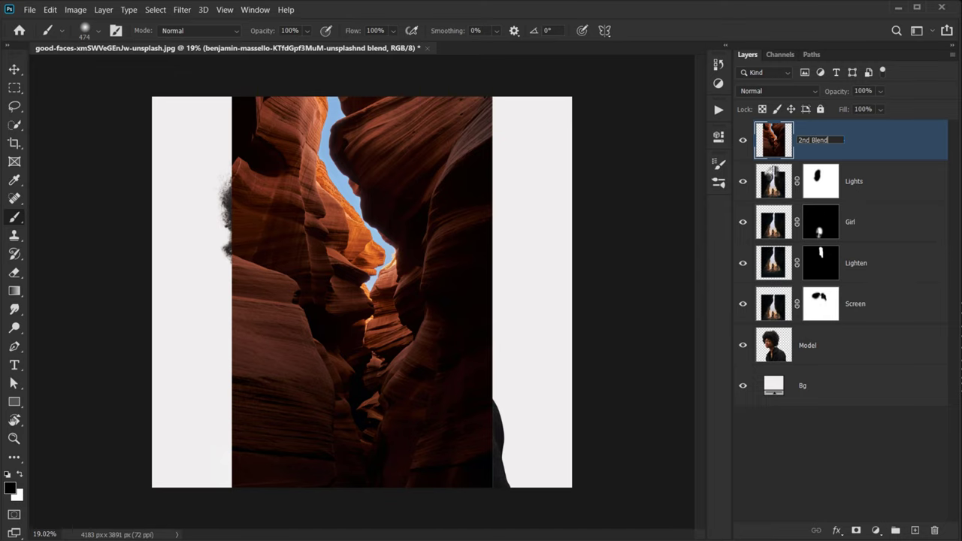
key("Return")
scroll(363, 239, "up", 1)
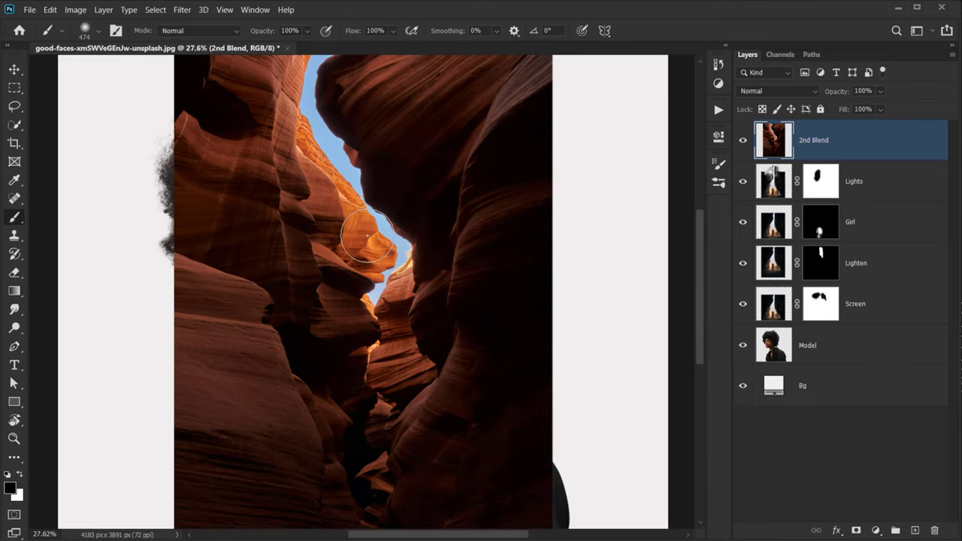
- Desaturate the 2nd Blend canyon layer and compare the image with that layer hidden and shown
key("v")
scroll(363, 240, "down", 1)
scroll(359, 262, "down", 1)
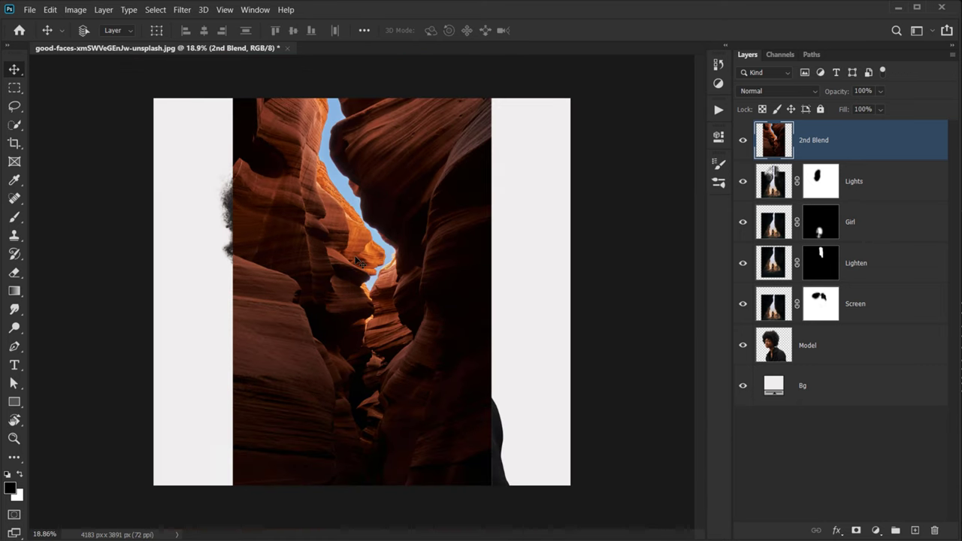
scroll(340, 239, "up", 1)
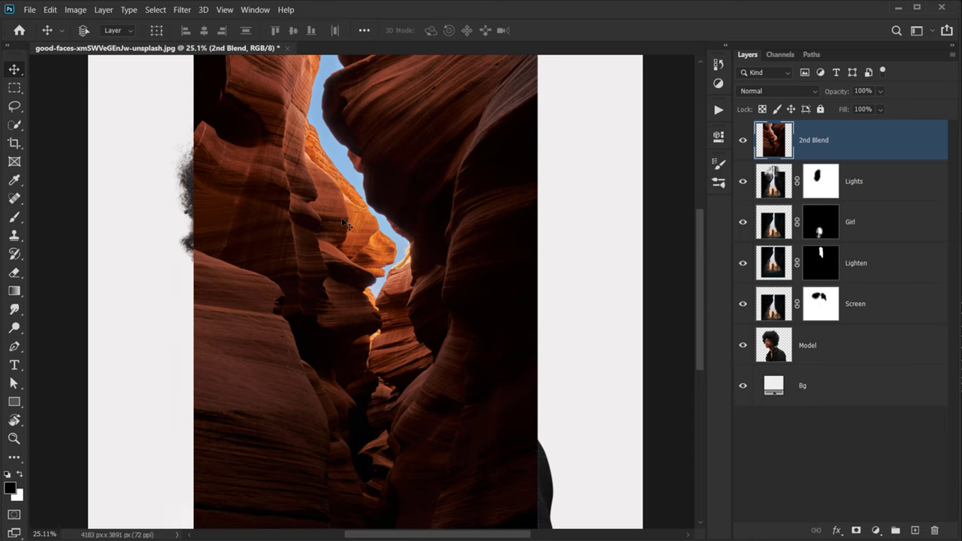
scroll(346, 226, "down", 1)
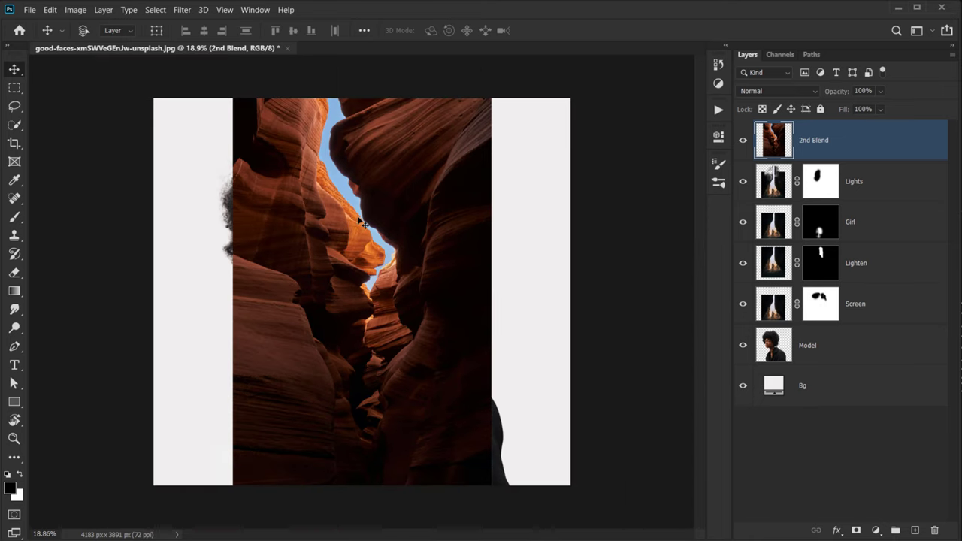
key("ctrl+shift+u")
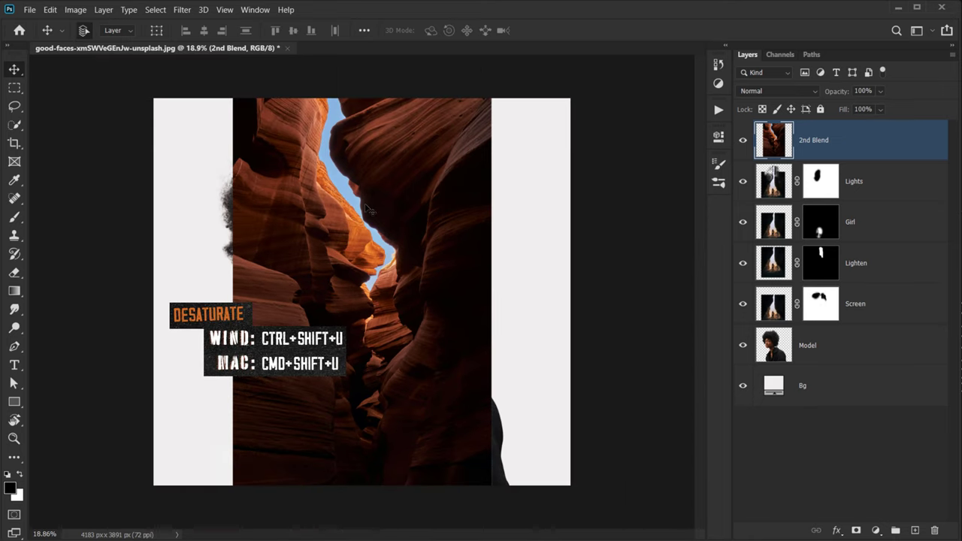
left_click(743, 142)
left_click(742, 141)
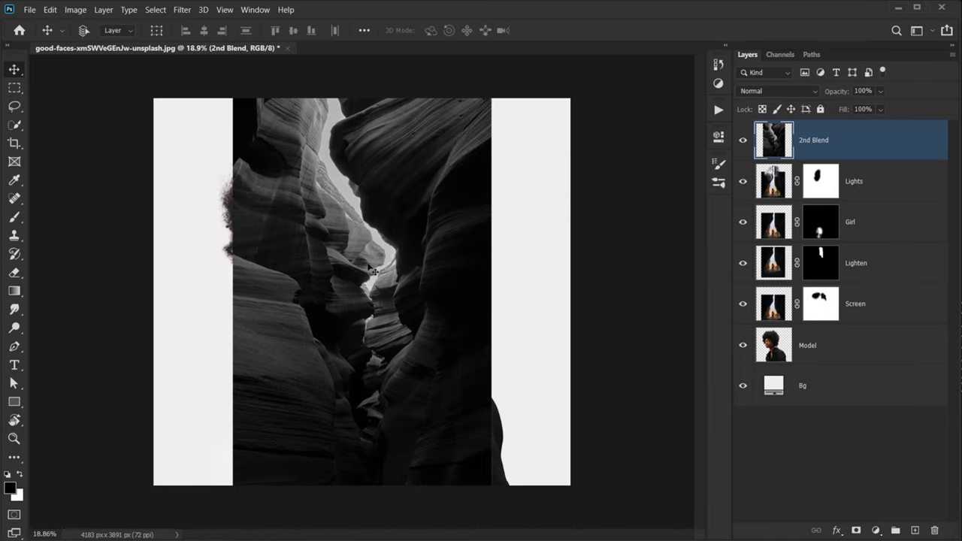
left_click(743, 141)
left_click(743, 141)
- Increase the canyon layer's contrast with Levels, setting the black input to 14 and the white input to 218
key("ctrl+l")
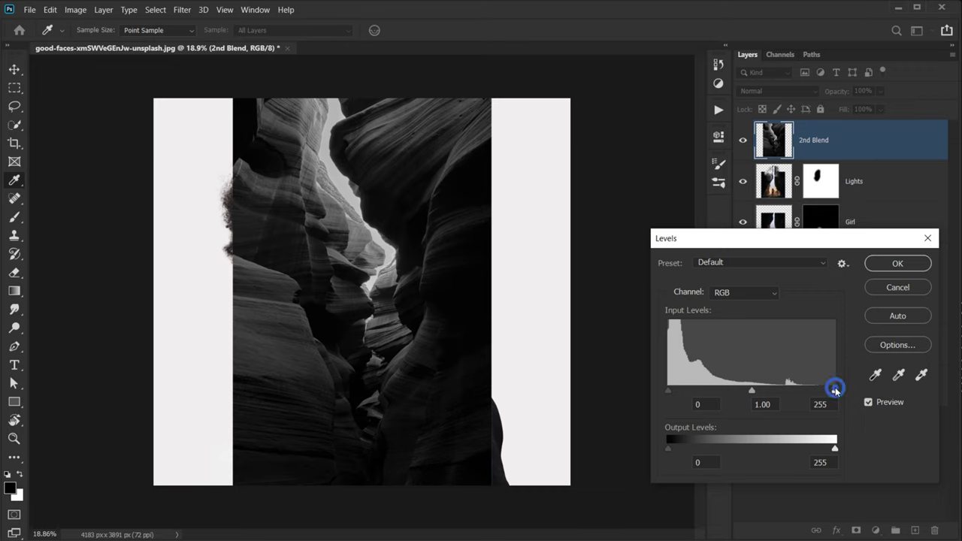
left_click_drag(834, 389, 824, 392)
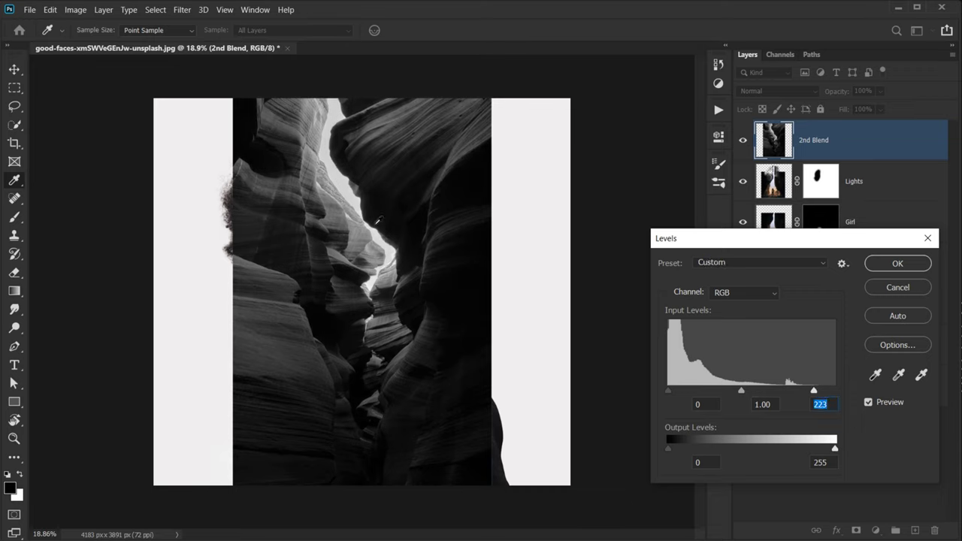
left_click_drag(673, 389, 677, 388)
left_click_drag(812, 392, 811, 391)
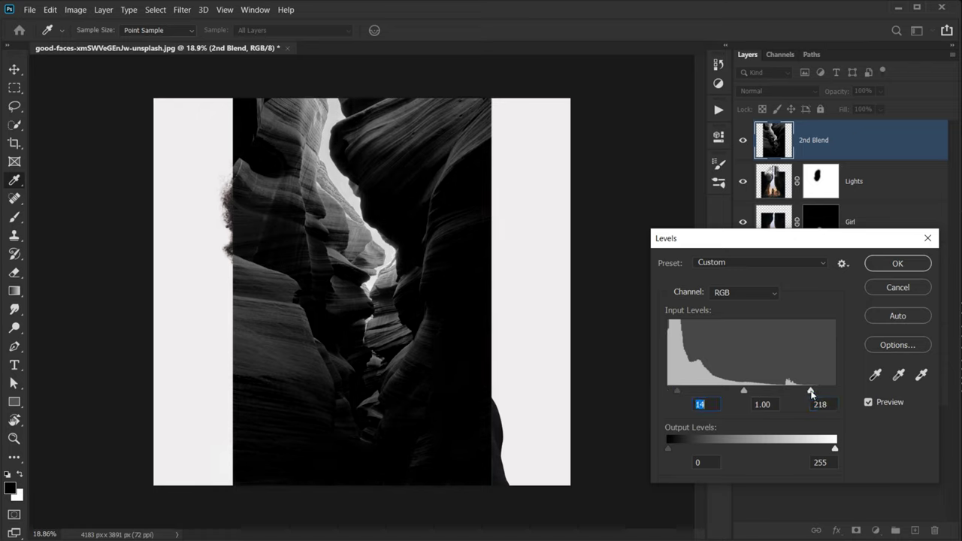
left_click(897, 263)
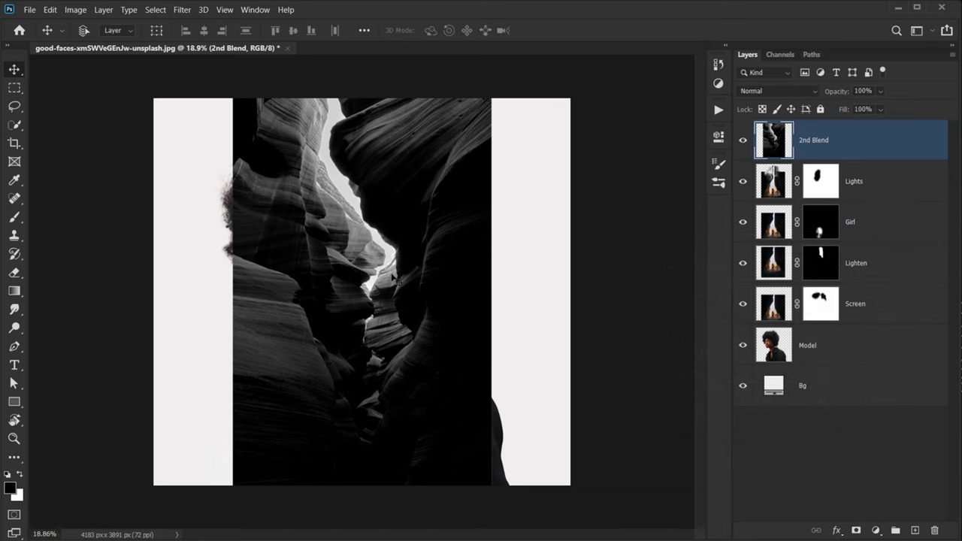
- Set the 2nd Blend layer's blend mode to Lighten
key("ctrl+0")
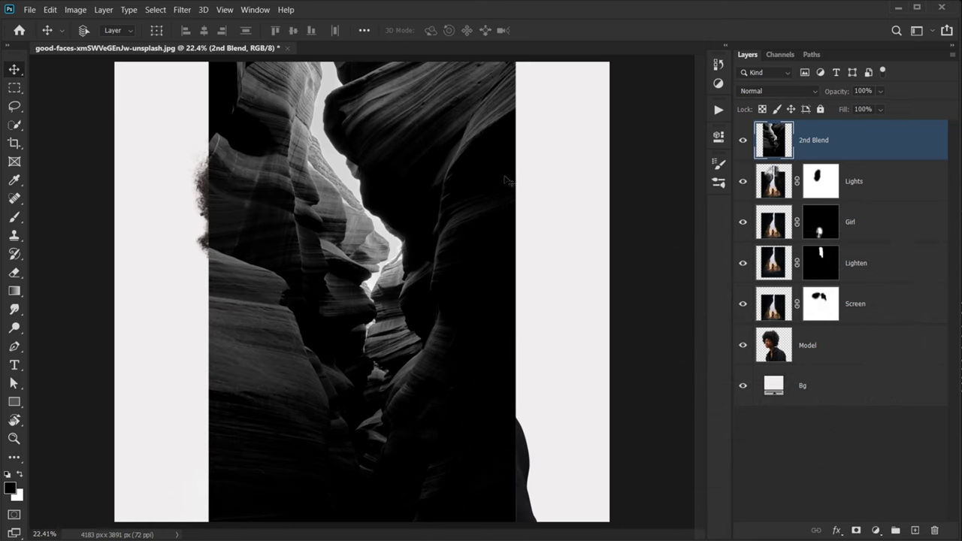
left_click(761, 90)
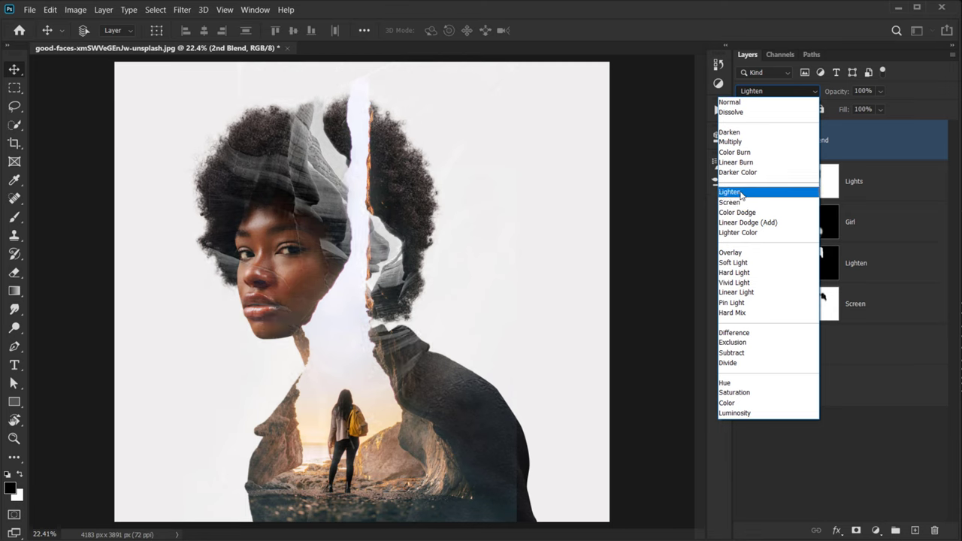
left_click(740, 193)
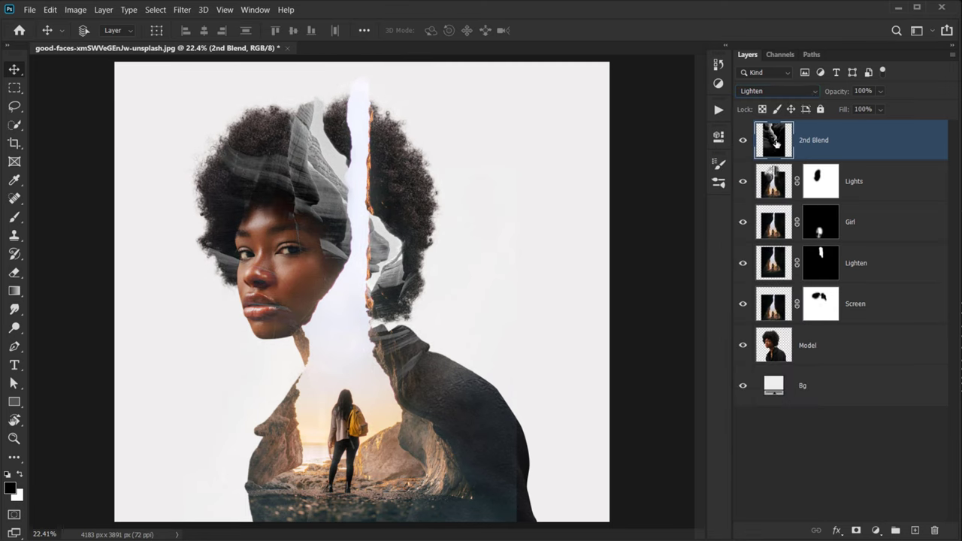
- Scale the 2nd Blend layer to about 82% and rotate it to about -15.5° so the canyon curve crosses the hair
key("ctrl+t")
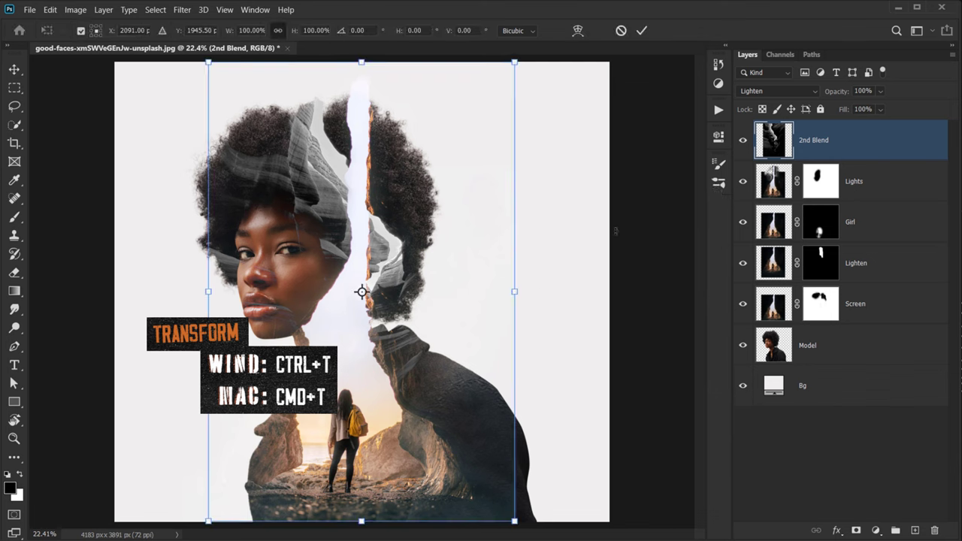
left_click_drag(361, 521, 356, 437)
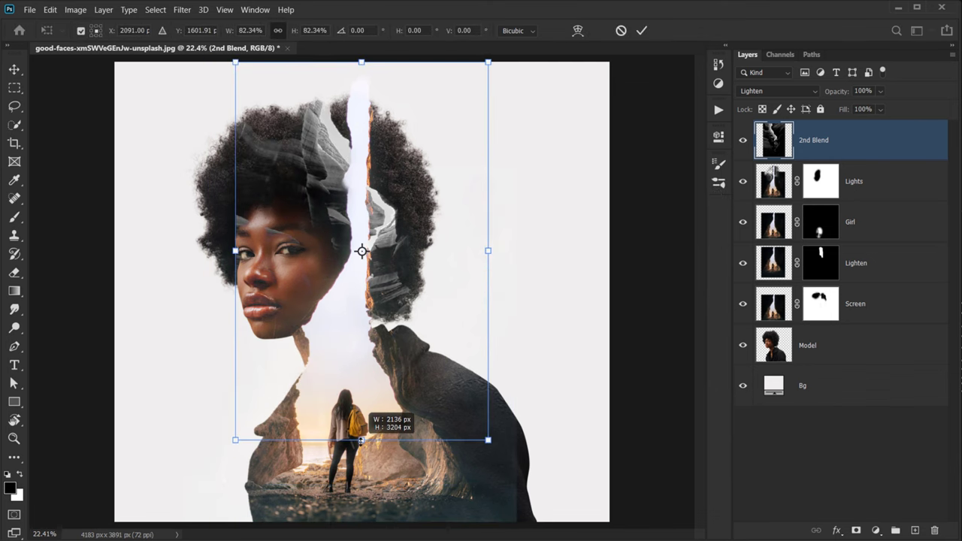
left_click_drag(580, 347, 527, 180)
left_click_drag(410, 280, 398, 273)
left_click_drag(554, 217, 548, 296)
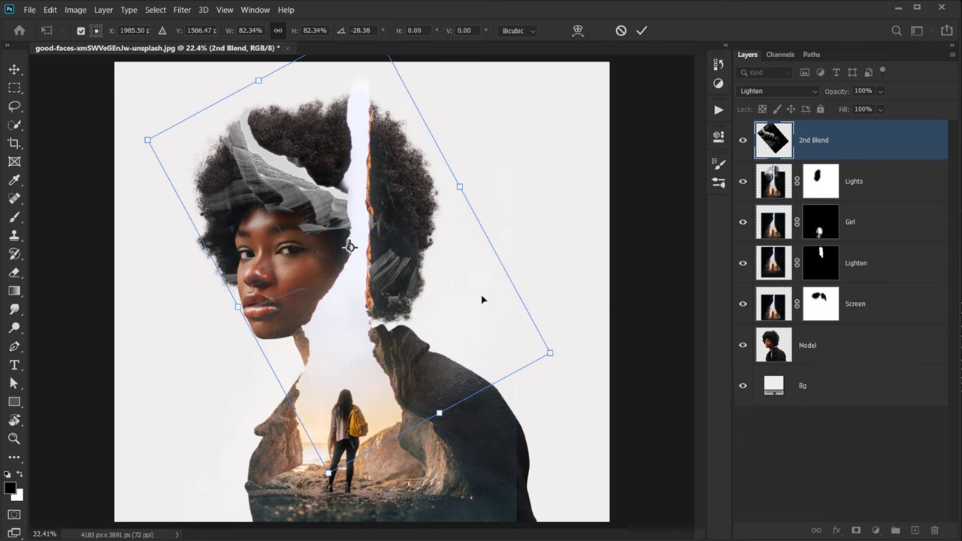
left_click_drag(476, 297, 468, 326)
left_click_drag(564, 220, 569, 290)
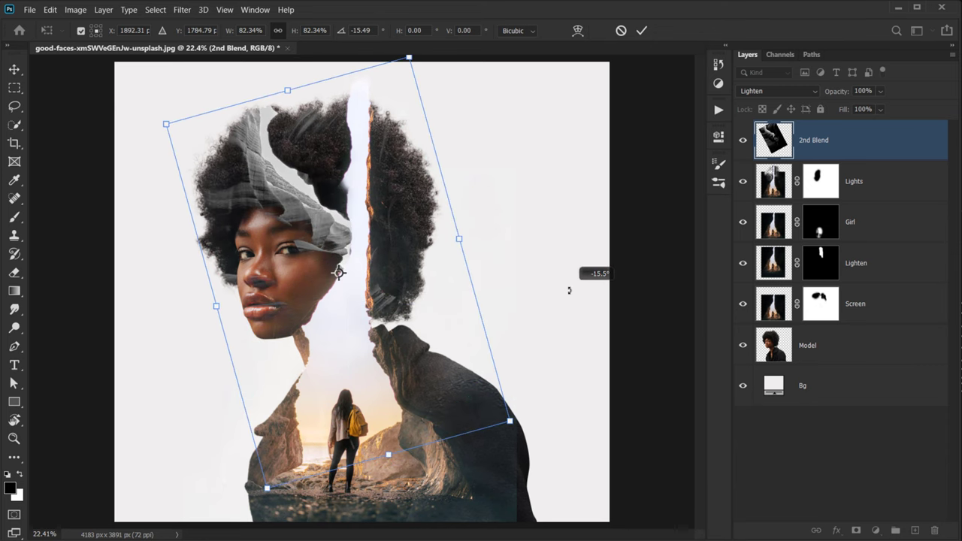
- Enlarge the canyon layer to about 94% and rotate it to about -8.8°, repositioning it over the head
left_click_drag(509, 421, 596, 320)
left_click_drag(454, 335, 433, 330)
left_click_drag(530, 225, 530, 257)
mouse_move(389, 318)
left_mouse_down()
mouse_move(371, 318)
mouse_move(380, 320)
left_mouse_up()
left_click_drag(567, 229, 564, 242)
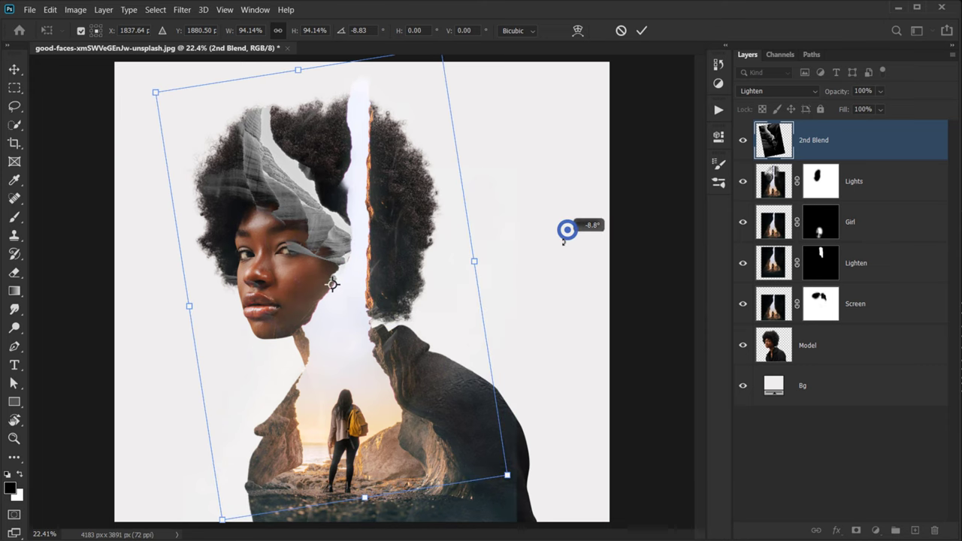
- Refine the canyon layer's placement over the head, scaling it to about 88% and rotating it to about -19.6°
left_click_drag(375, 306, 367, 309)
left_click_drag(521, 241, 521, 245)
left_click_drag(466, 266, 440, 270)
left_click_drag(492, 245, 479, 203)
left_click_drag(357, 322, 380, 326)
left_click_drag(505, 244, 468, 176)
left_click_drag(341, 326, 366, 285)
left_click_drag(524, 182, 535, 225)
left_click_drag(410, 281, 390, 298)
left_click_drag(511, 209, 513, 227)
left_click_drag(243, 96, 236, 82)
left_click_drag(593, 187, 593, 195)
left_click_drag(440, 299, 446, 319)
left_click_drag(561, 188, 567, 207)
left_click_drag(360, 313, 350, 316)
left_click_drag(493, 154, 500, 164)
left_click_drag(409, 250, 408, 251)
left_click_drag(520, 203, 508, 210)
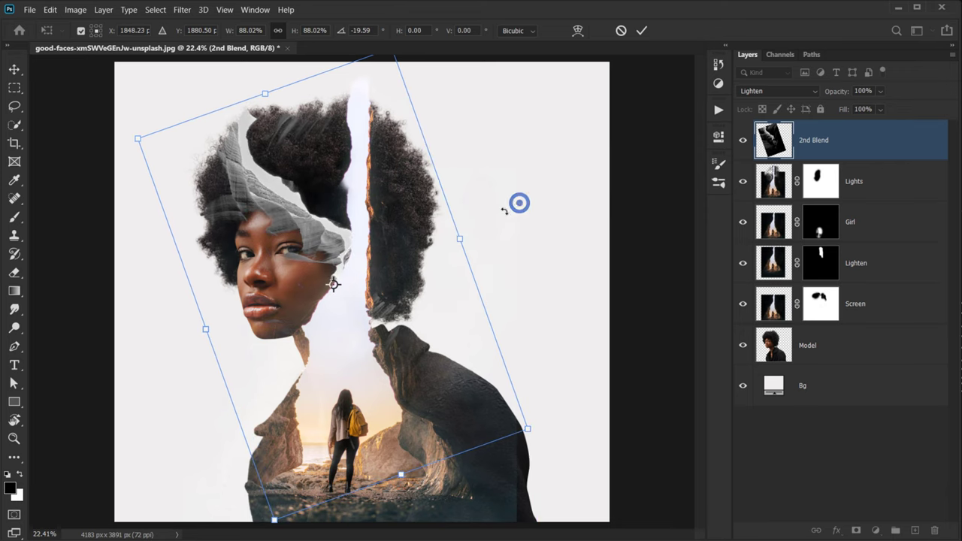
- Enlarge the canyon layer to about 95.7%, rotate it to about -24.6°, and apply the transform with the rock across forehead and hair
left_click_drag(265, 93, 258, 74)
left_click_drag(538, 187, 543, 199)
left_click_drag(447, 273, 449, 271)
left_click_drag(599, 227, 594, 205)
left_click_drag(541, 411, 555, 421)
left_click_drag(594, 294, 583, 280)
left_click_drag(397, 324, 398, 320)
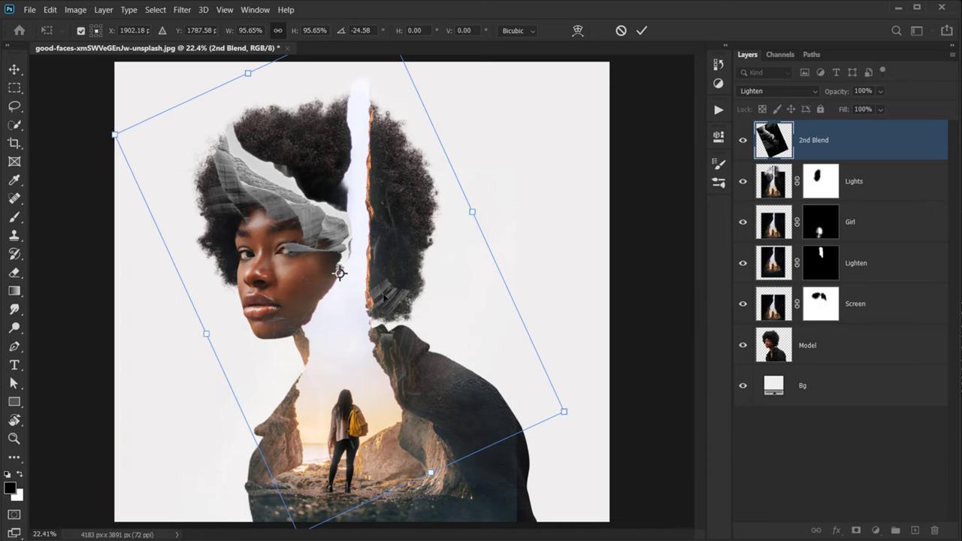
left_click(641, 30)
scroll(339, 273, "up", 3)
left_click_drag(331, 254, 374, 376)
scroll(253, 301, "down", 3)
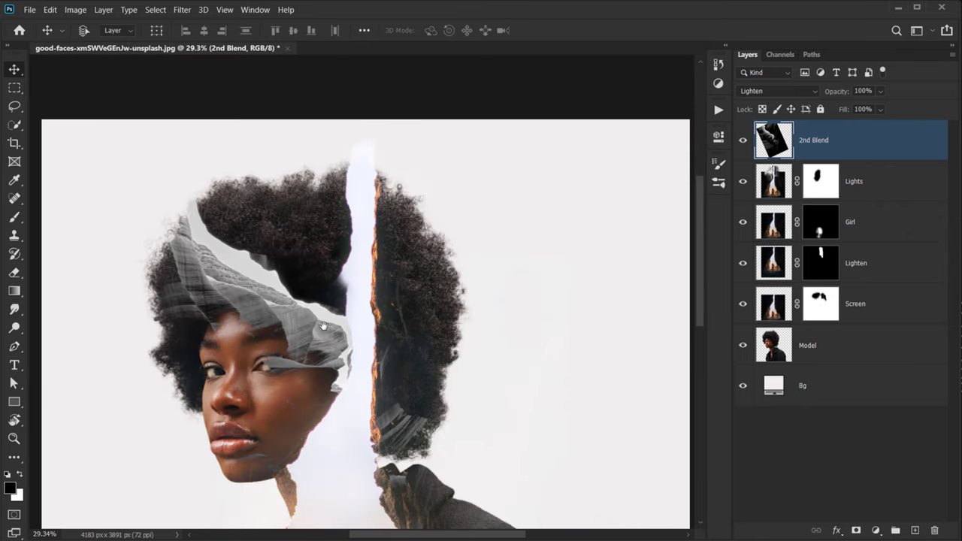
left_click_drag(323, 326, 253, 228)
scroll(301, 293, "up", 3)
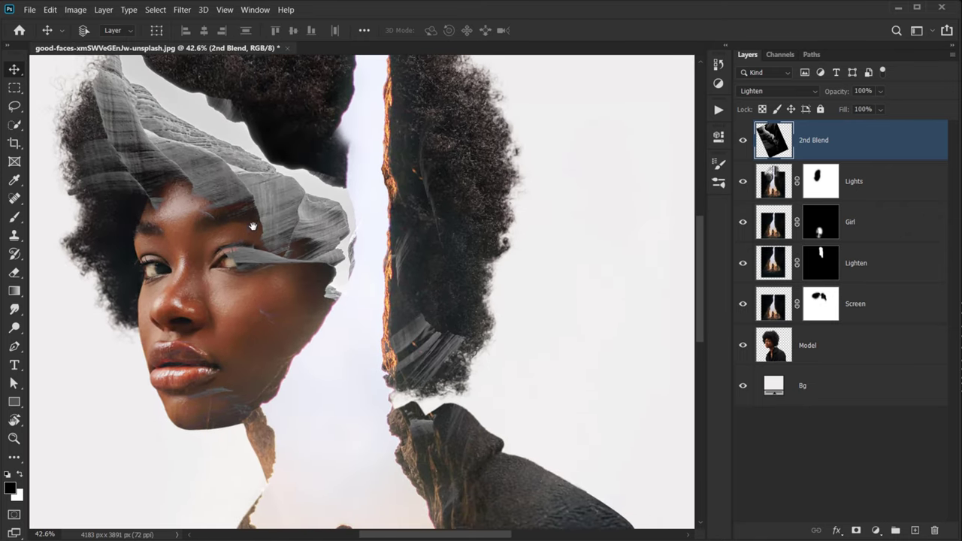
- Add a layer mask that reveals everything to the 2nd Blend canyon layer
scroll(254, 227, "down", 3)
left_click_drag(242, 273, 317, 280)
scroll(220, 302, "up", 3)
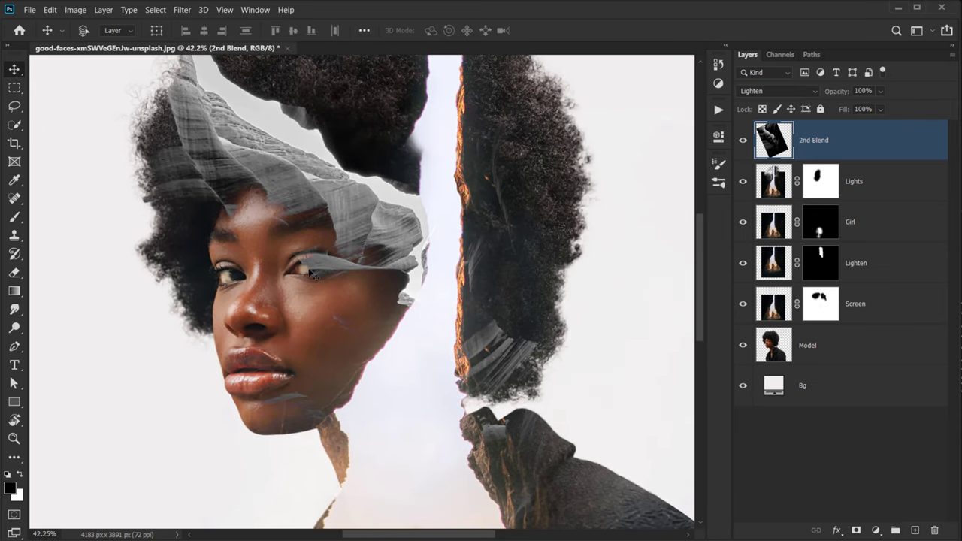
scroll(323, 284, "up", 2)
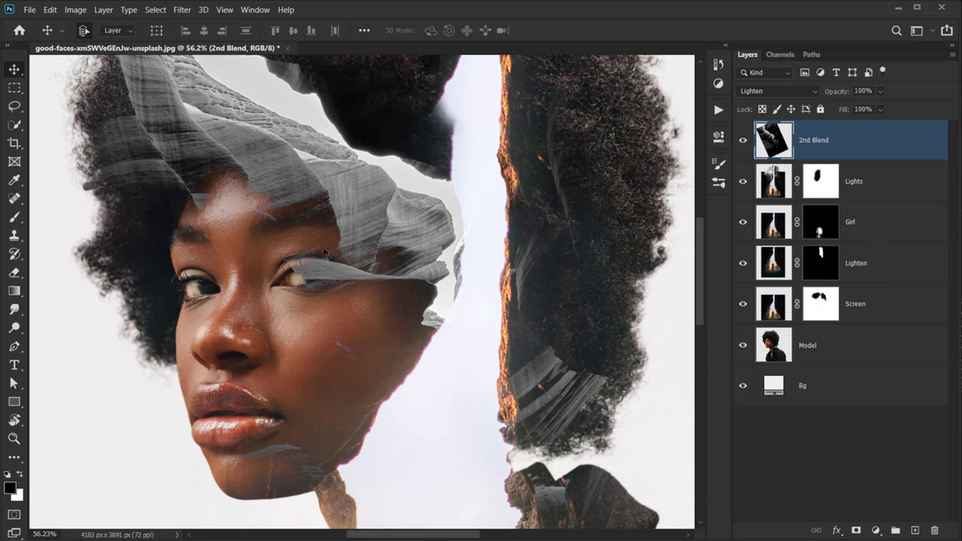
left_click(862, 140)
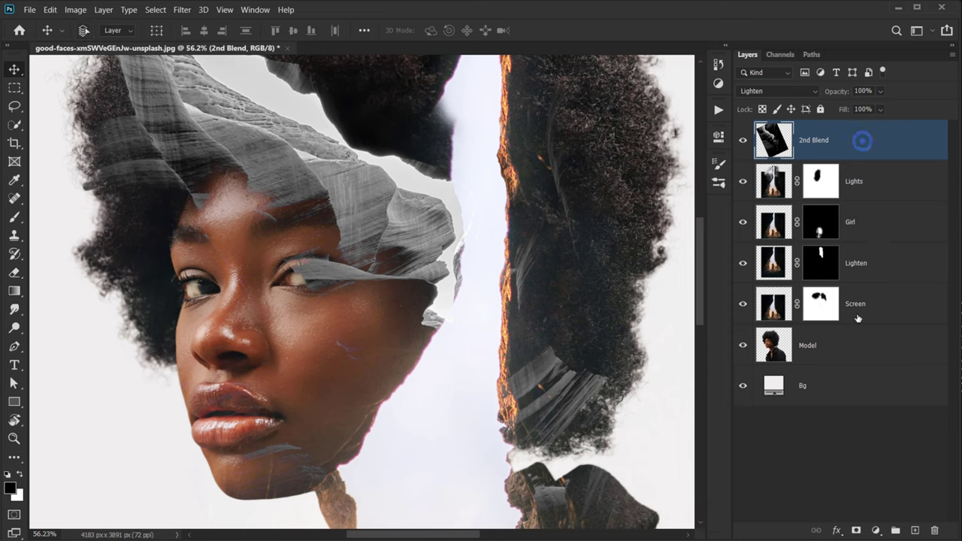
left_click(857, 531)
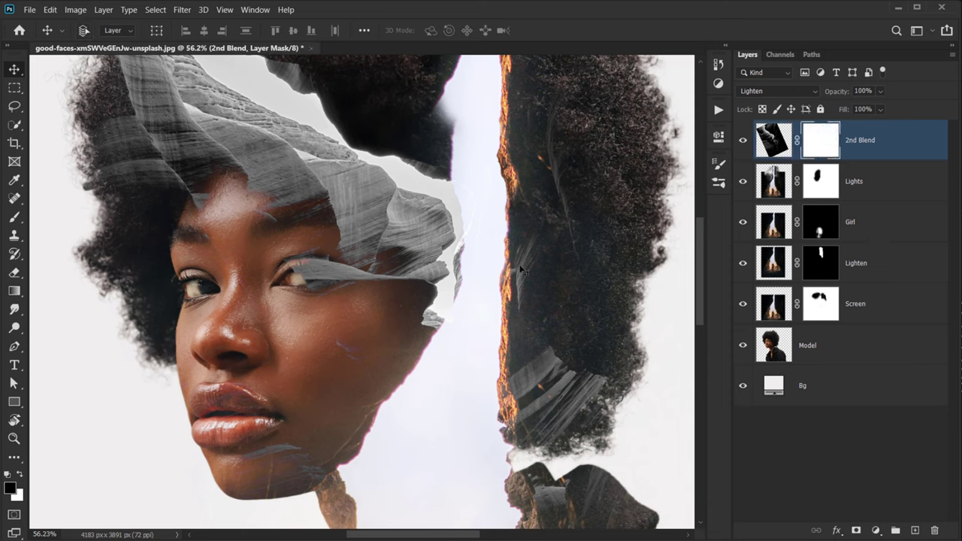
- Paint black on the 2nd Blend mask with a soft round brush to hide the canyon texture over the eyes, cheeks and chin
key("b")
mouse_move(238, 292)
left_mouse_down("alt")
mouse_move(296, 278)
mouse_move(299, 297)
mouse_move(266, 309)
left_mouse_up("alt")
left_click(305, 282)
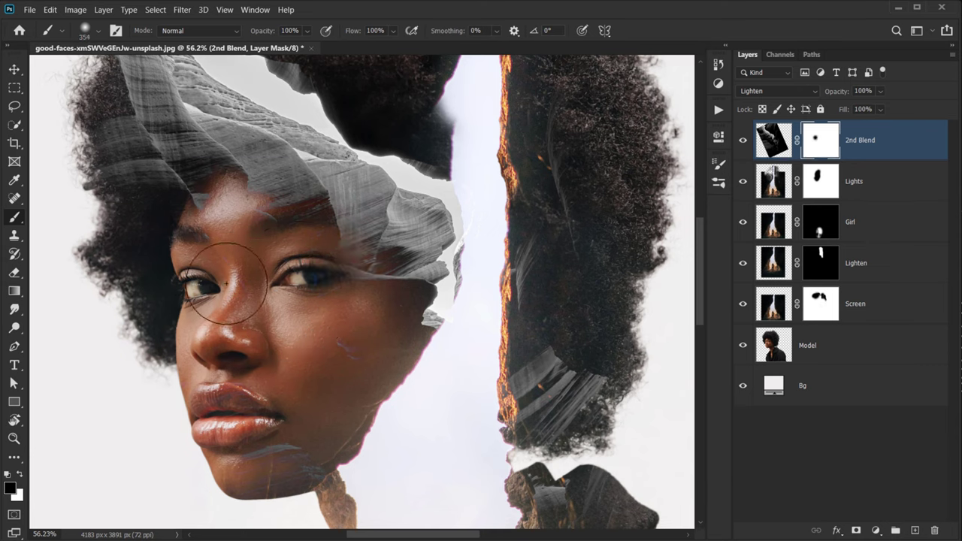
mouse_move(226, 284)
left_mouse_down()
mouse_move(151, 181)
mouse_move(68, 160)
mouse_move(98, 179)
mouse_move(107, 135)
mouse_move(134, 171)
mouse_move(91, 109)
mouse_move(149, 216)
mouse_move(133, 131)
mouse_move(145, 213)
mouse_move(182, 262)
mouse_move(193, 311)
mouse_move(251, 344)
mouse_move(290, 340)
mouse_move(262, 358)
left_mouse_up()
left_click_drag(299, 402, 233, 272)
mouse_move(308, 313)
left_mouse_down()
mouse_move(319, 324)
mouse_move(306, 345)
mouse_move(154, 398)
mouse_move(236, 376)
mouse_move(282, 445)
mouse_move(304, 422)
mouse_move(185, 429)
left_mouse_up()
- Mask the remaining canyon texture off the shoulder, back, standing figure and lower face using a soft brush of about 741 px
scroll(196, 402, "down", 7)
left_click_drag(371, 373, 416, 384)
mouse_move(376, 388)
left_mouse_down()
mouse_move(384, 327)
mouse_move(373, 408)
mouse_move(382, 243)
mouse_move(369, 439)
mouse_move(409, 464)
mouse_move(394, 229)
mouse_move(406, 355)
mouse_move(221, 291)
mouse_move(455, 418)
mouse_move(318, 395)
mouse_move(284, 314)
left_mouse_up()
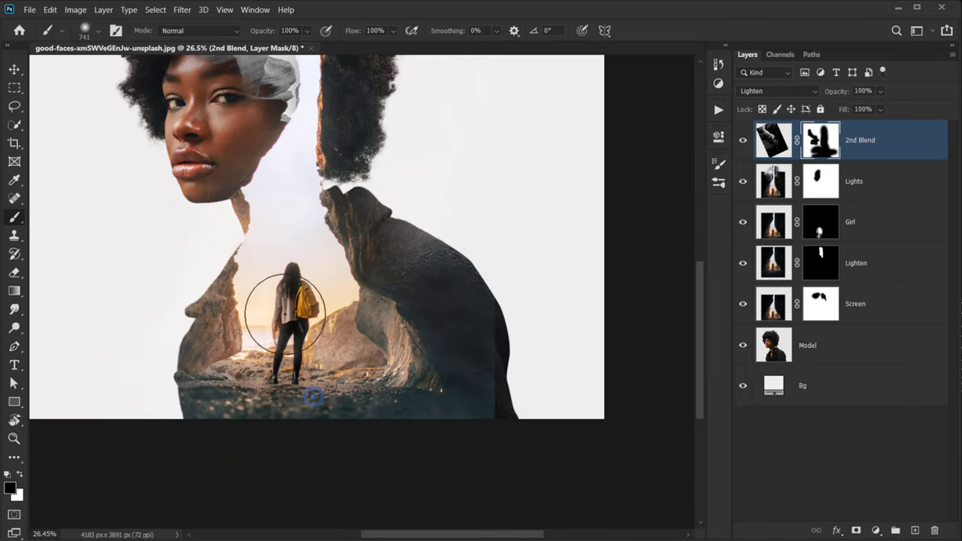
mouse_move(318, 264)
left_mouse_down()
mouse_move(383, 378)
mouse_move(393, 464)
mouse_move(384, 411)
mouse_move(357, 417)
mouse_move(372, 476)
mouse_move(352, 400)
left_mouse_up()
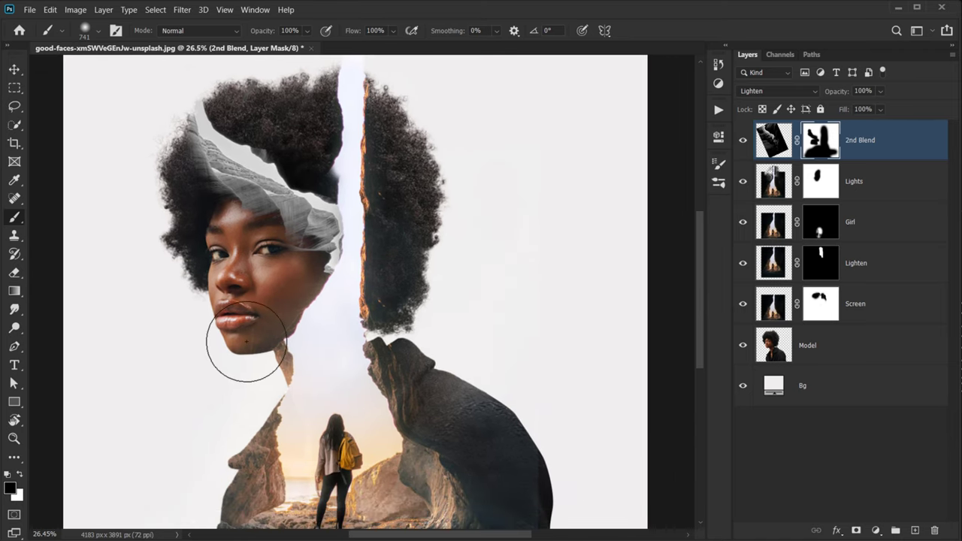
left_click_drag(246, 342, 334, 269)
- Compare the whole portrait with the 2nd Blend layer hidden and shown, leaving the layer visible
scroll(337, 278, "down", 4)
scroll(369, 227, "up", 1)
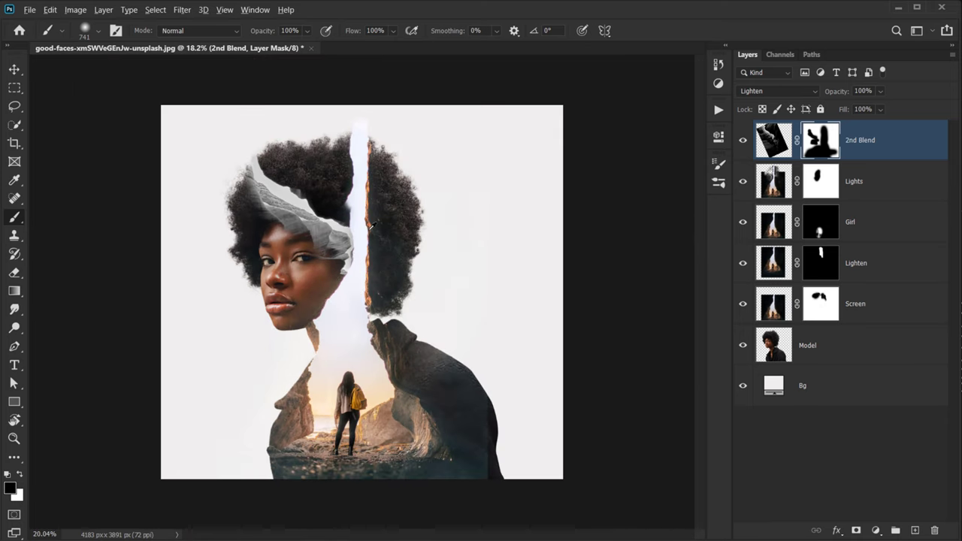
scroll(365, 251, "up", 3)
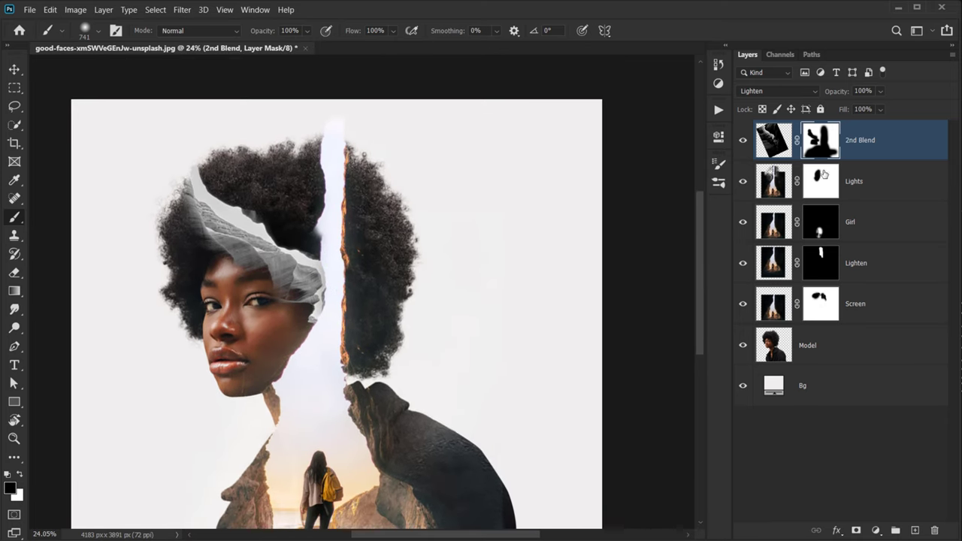
scroll(342, 268, "up", 4)
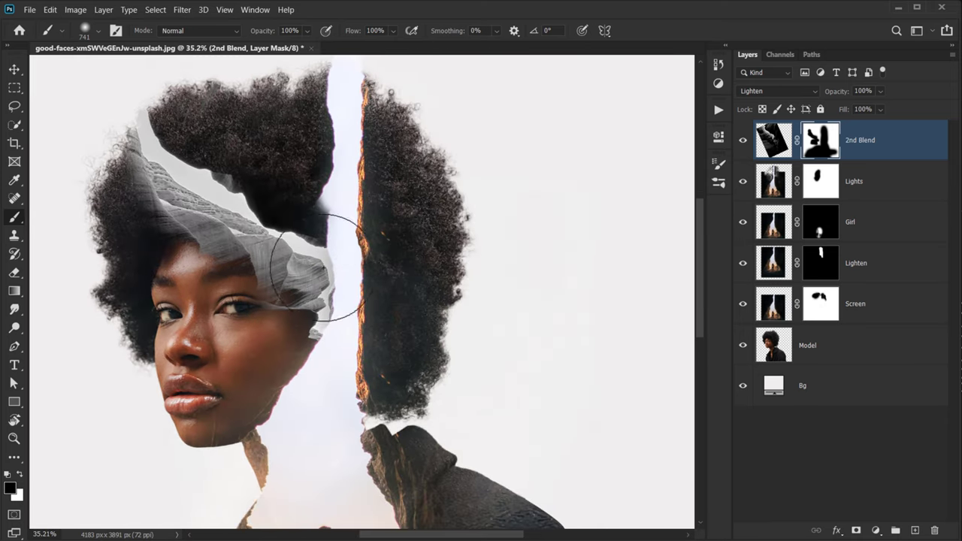
left_click(741, 144)
left_click(742, 145)
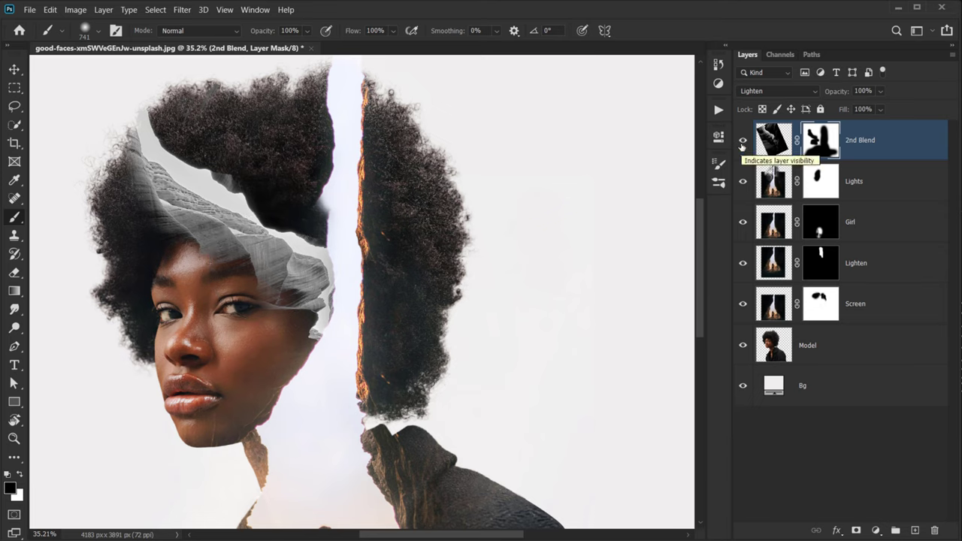
- Add a Hue/Saturation adjustment above 2nd Blend, clip it to that layer and enable Colorize
left_click(875, 531)
left_click(803, 413)
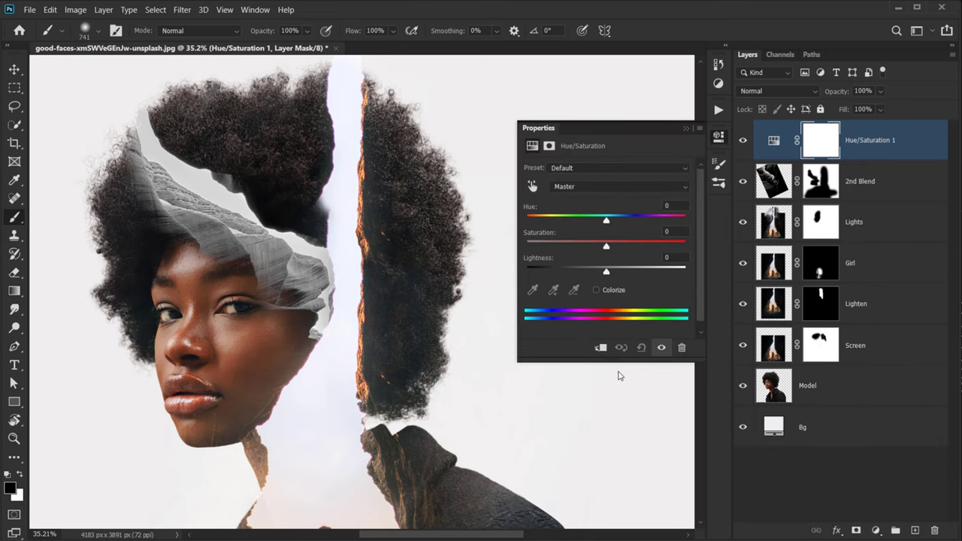
key("v")
left_click(601, 348)
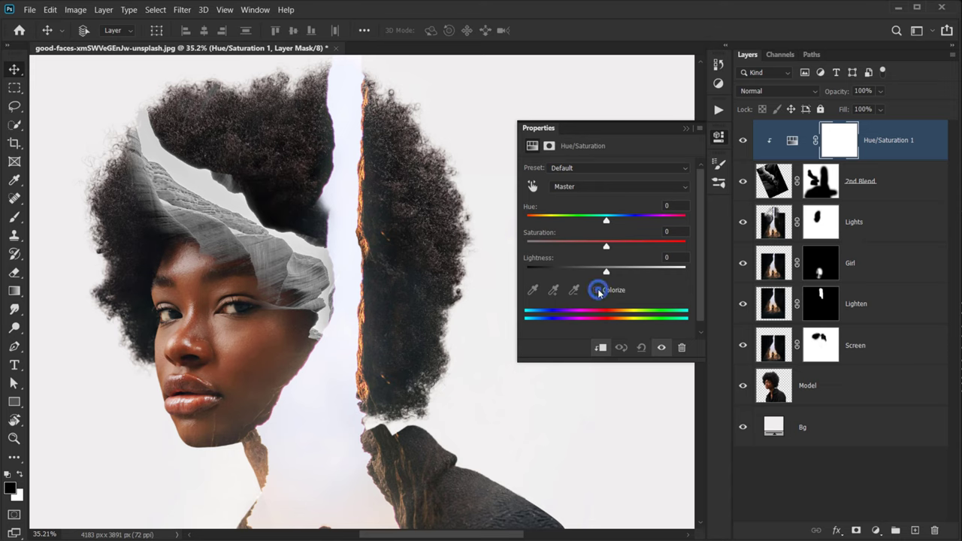
left_click(598, 290)
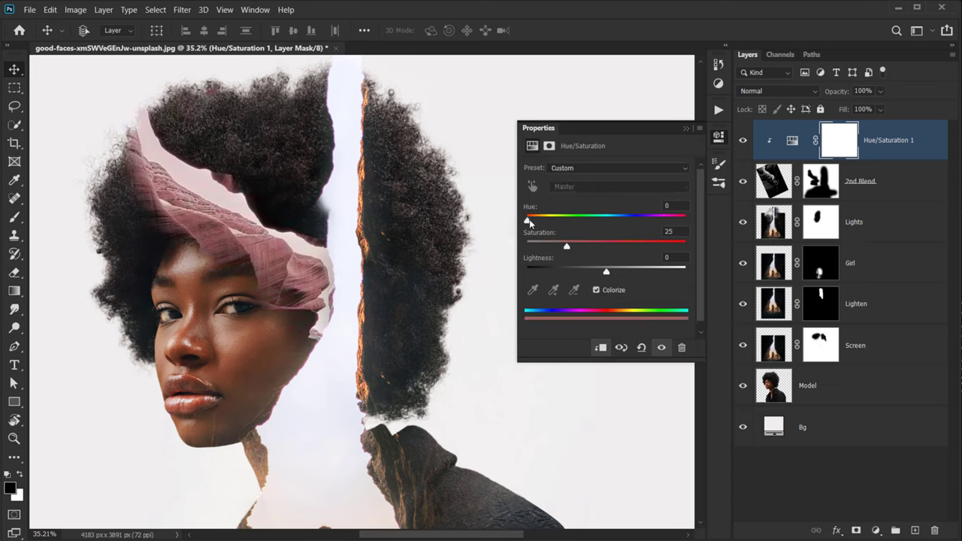
- Tint the canyon a warm orange-brown with hue 24, saturation 38 and lightness -2
left_click_drag(529, 222, 542, 223)
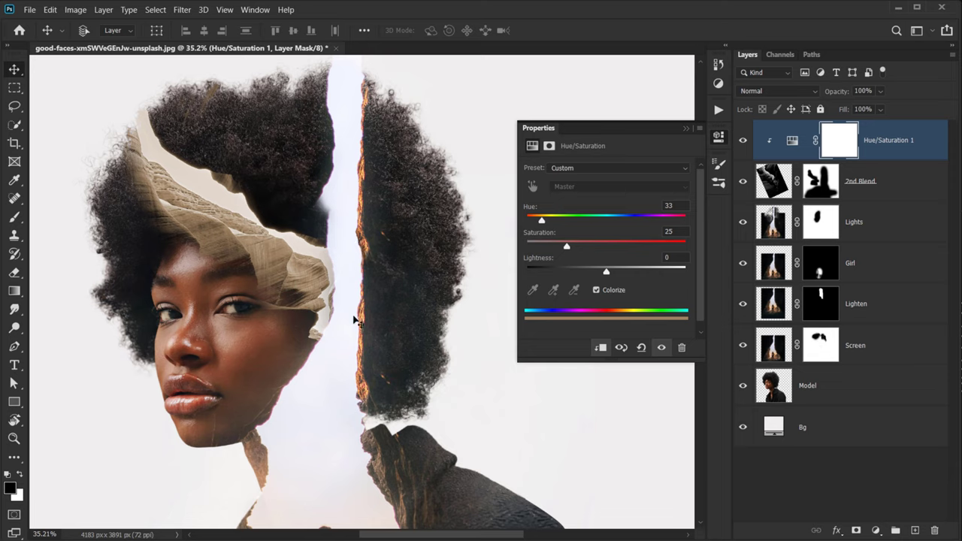
left_click_drag(541, 222, 586, 252)
left_click_drag(607, 272, 596, 273)
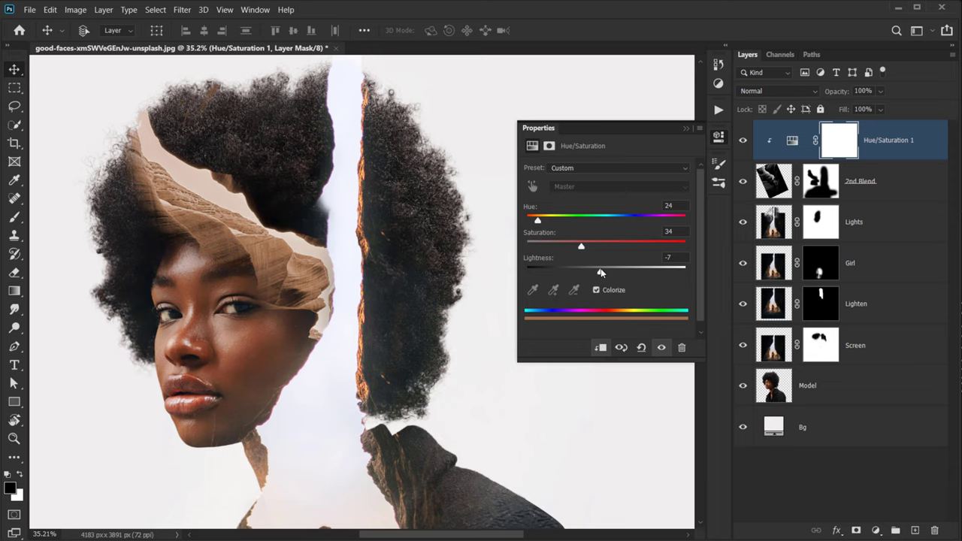
left_click_drag(534, 219, 530, 220)
left_click_drag(580, 246, 599, 273)
left_click_drag(530, 219, 537, 220)
left_click_drag(602, 272, 607, 272)
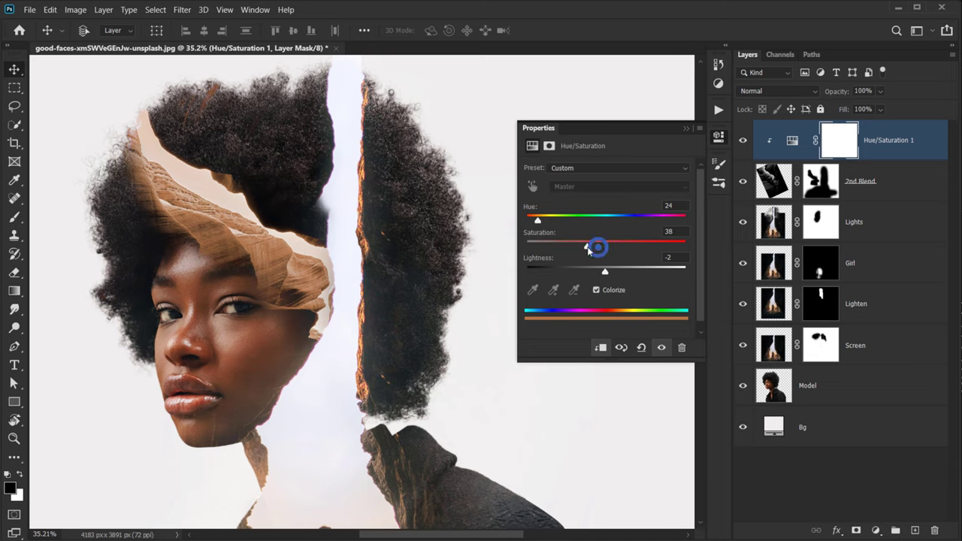
- Set the hue to 27 and saturation to 33 in the colorizing adjustment clipped to the 2nd Blend rock texture
left_click_drag(589, 249, 608, 251)
left_click_drag(538, 220, 542, 220)
left_click_drag(600, 246, 579, 248)
left_click(687, 129)
scroll(284, 225, "up", 6)
left_click_drag(198, 242, 266, 287)
scroll(272, 307, "down", 10)
left_click_drag(375, 330, 364, 256)
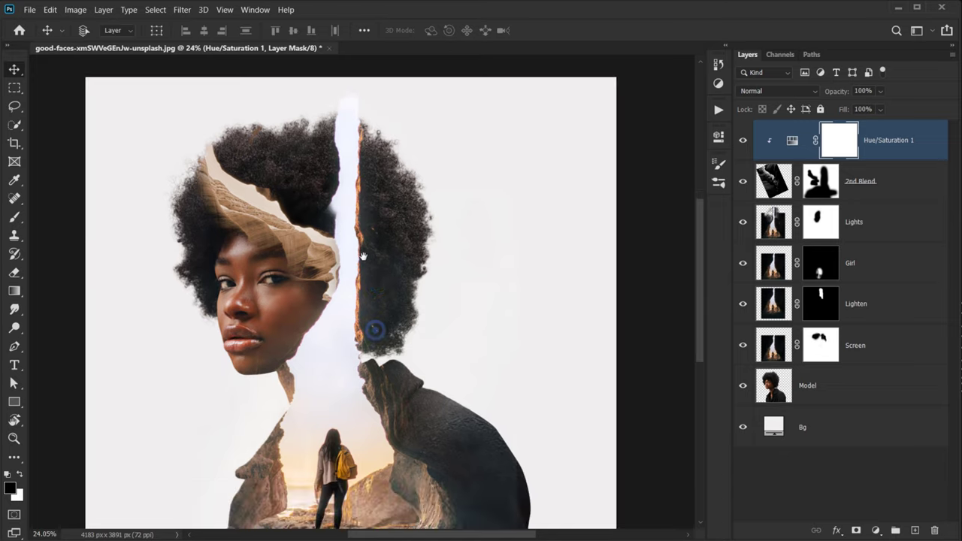
scroll(346, 289, "down", 4)
scroll(324, 301, "up", 3)
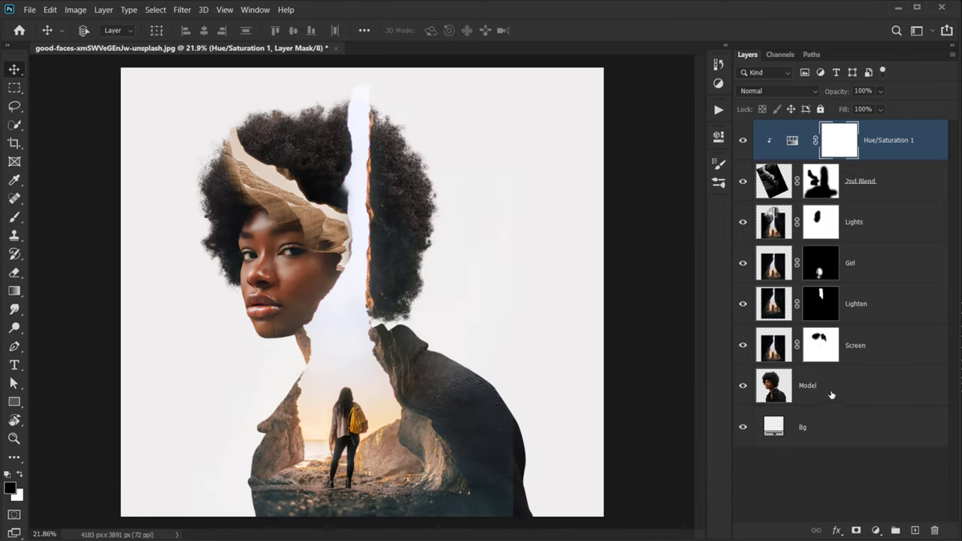
- Recolor the Bg solid color layer to f2f6fd by sampling the pale sky strip at the top of the head
left_click(802, 427)
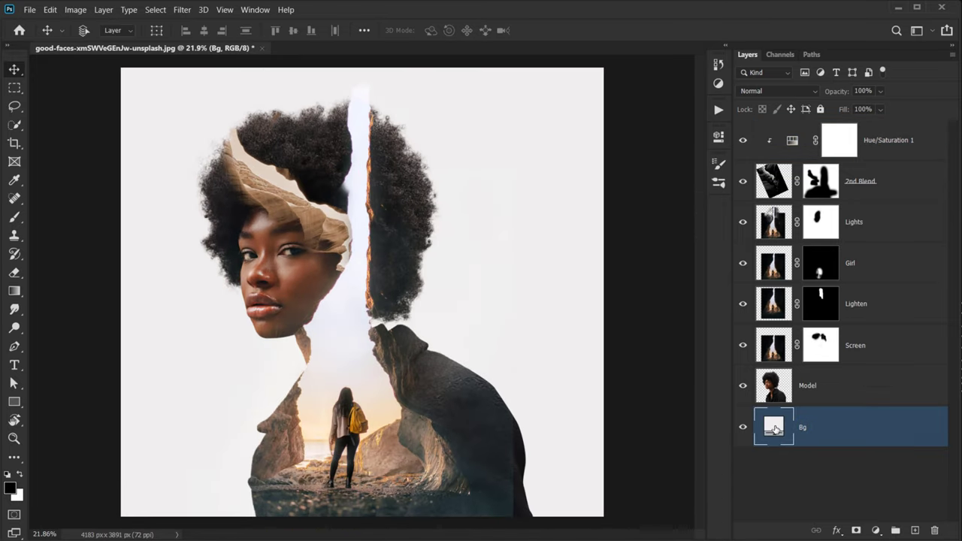
double_click(774, 427)
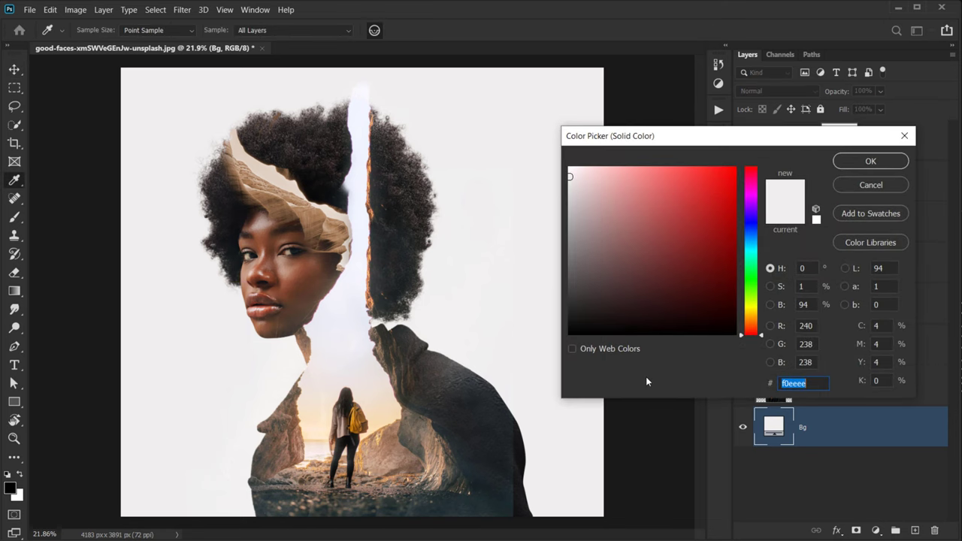
left_click(362, 96)
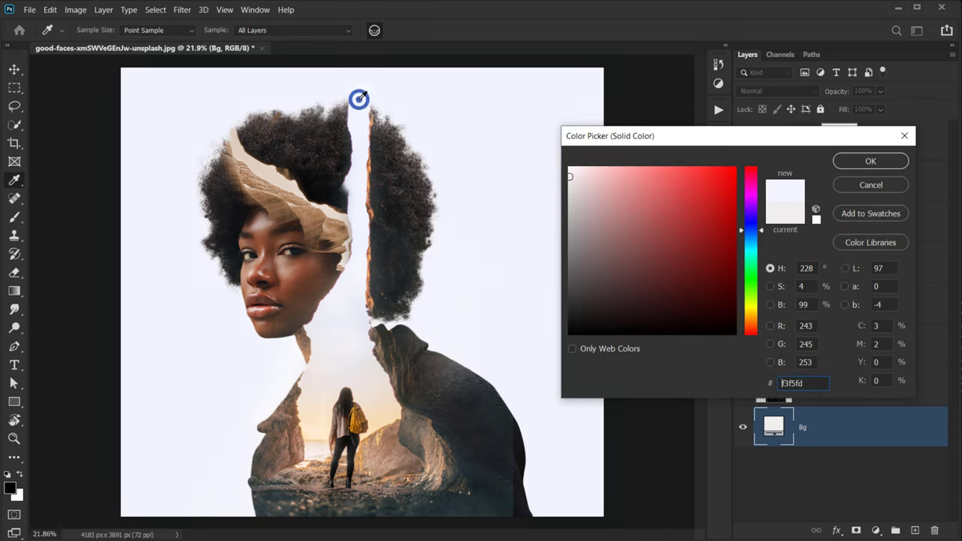
left_click(361, 92)
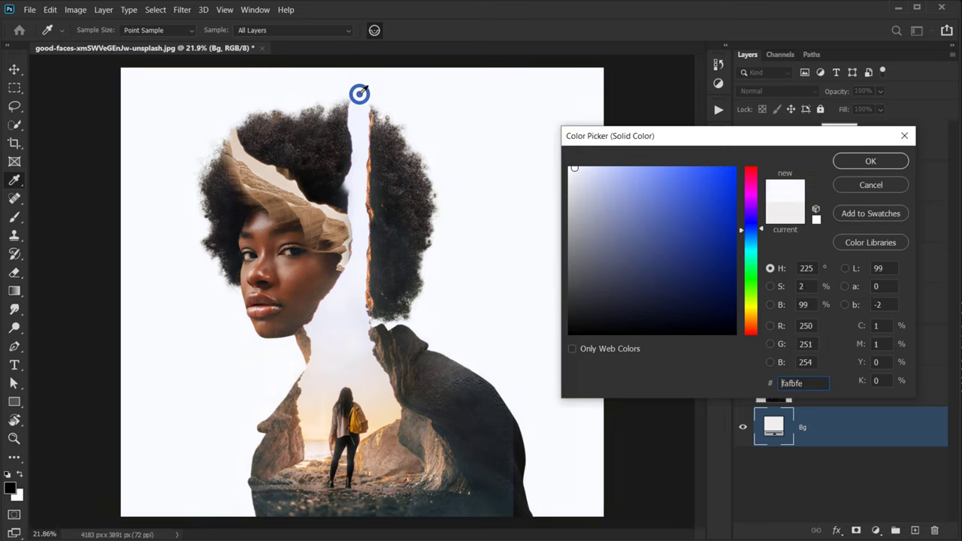
left_click(367, 101)
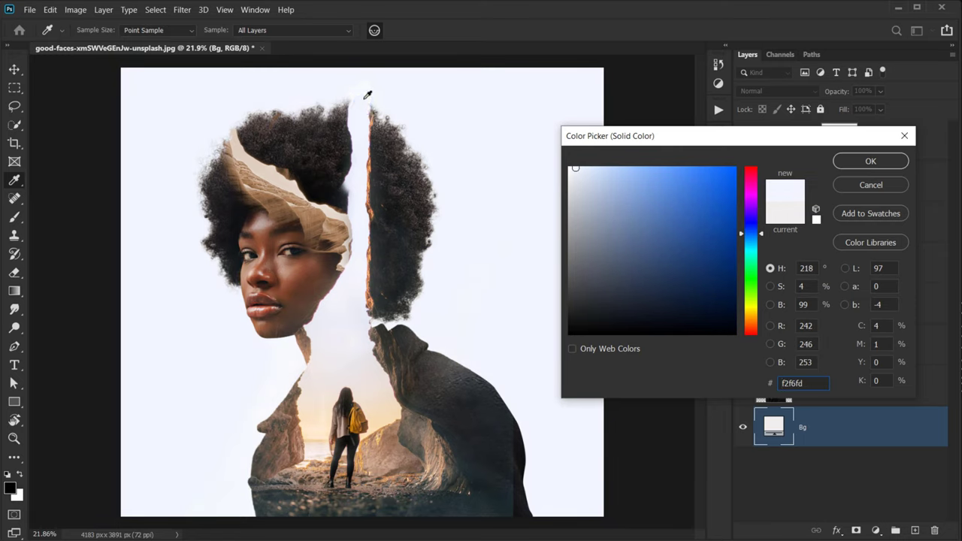
left_click(858, 159)
scroll(482, 201, "up", 2)
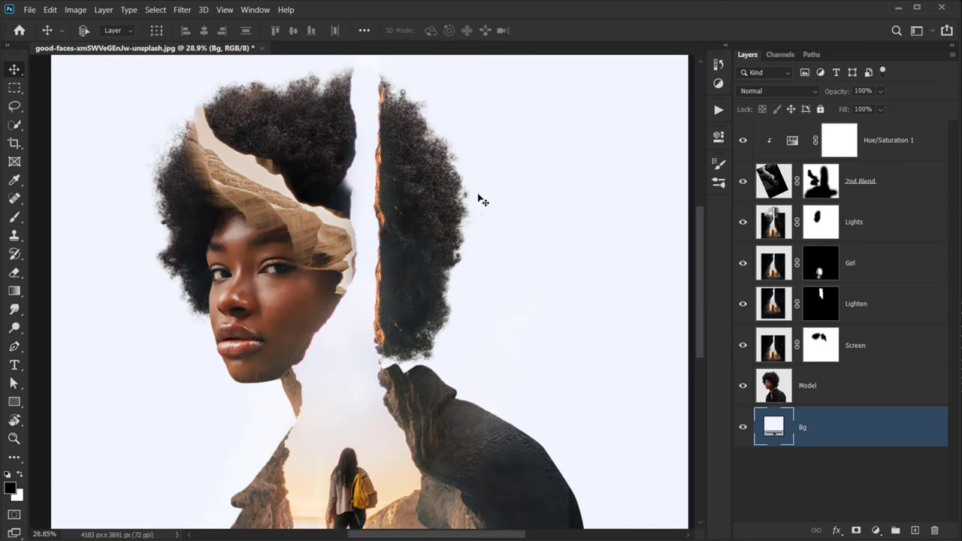
- Compare the rock with and without the Hue/Saturation 1 adjustment, and add a new empty layer above it
left_click(901, 147)
left_click_drag(412, 184, 410, 215)
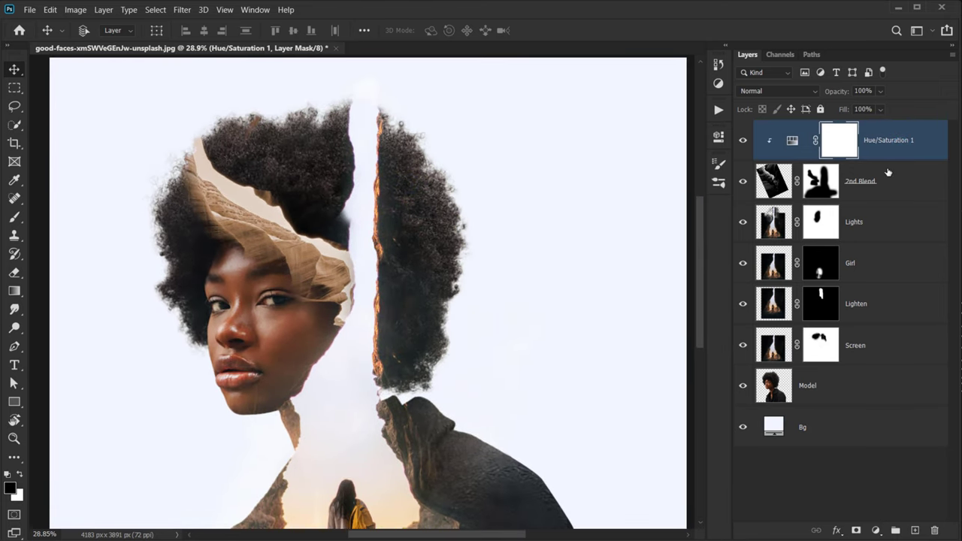
left_click(742, 141)
left_click(742, 141)
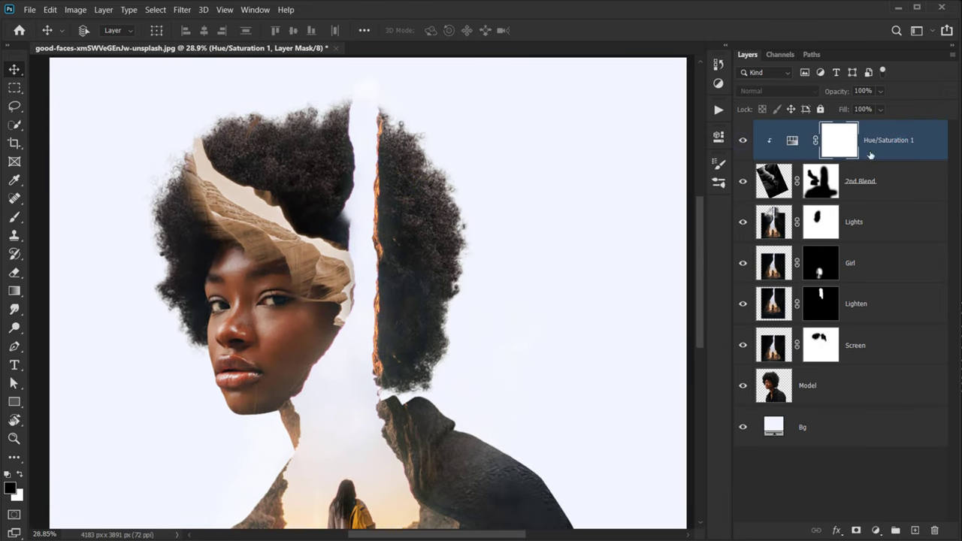
left_click(916, 531)
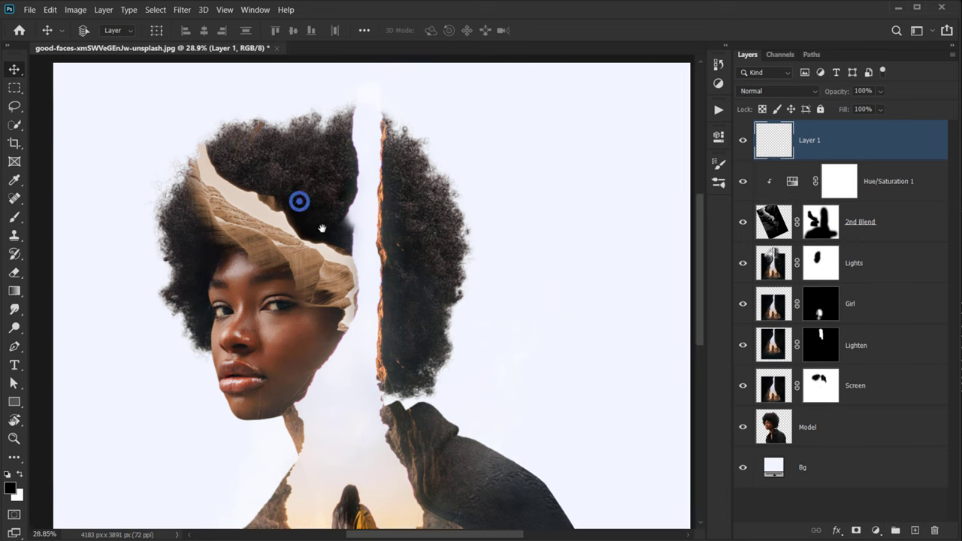
- Paint out the hair above the rock band on Layer 1 with the sampled background color, starting with a brush about 223 px at 90% hardness
scroll(301, 200, "up", 2)
scroll(217, 173, "up", 2)
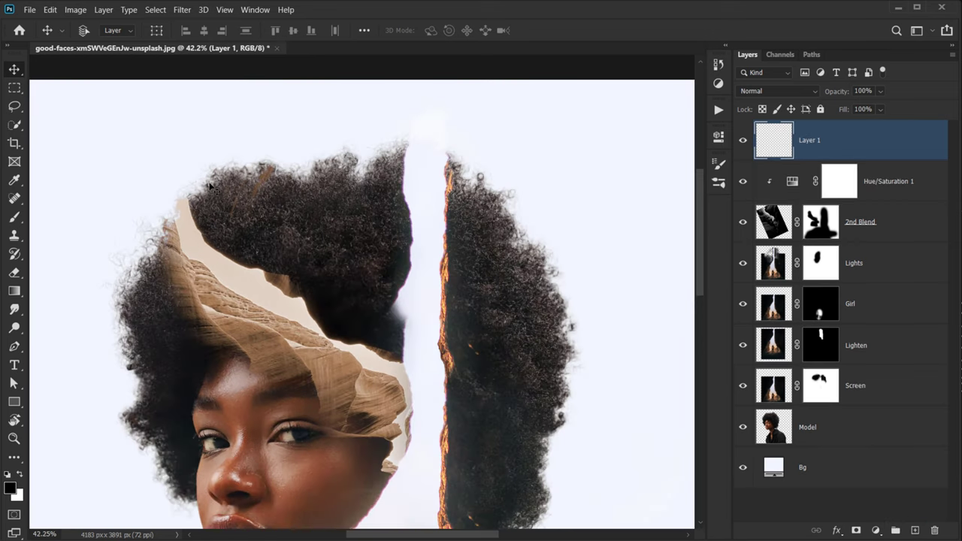
key("b")
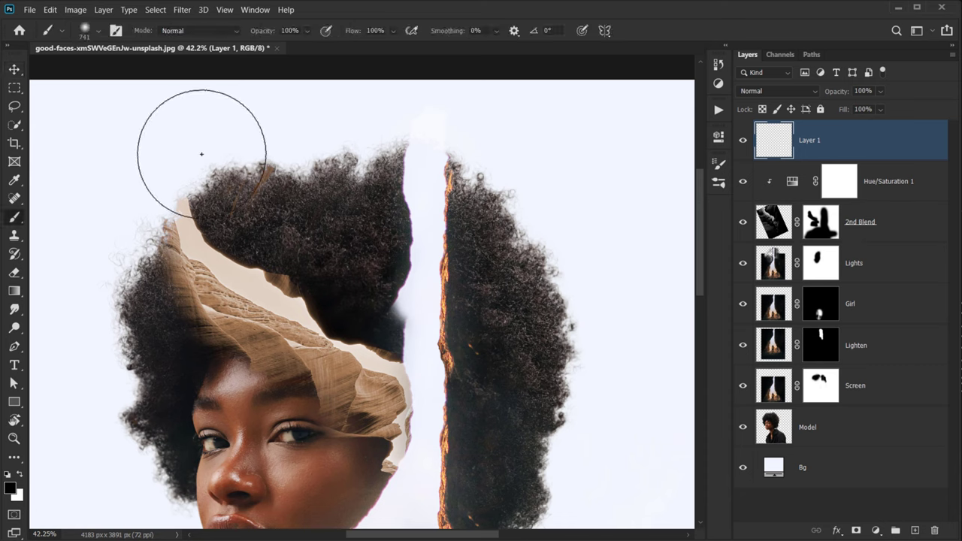
right_click(200, 154, "alt")
left_click(191, 124, "alt")
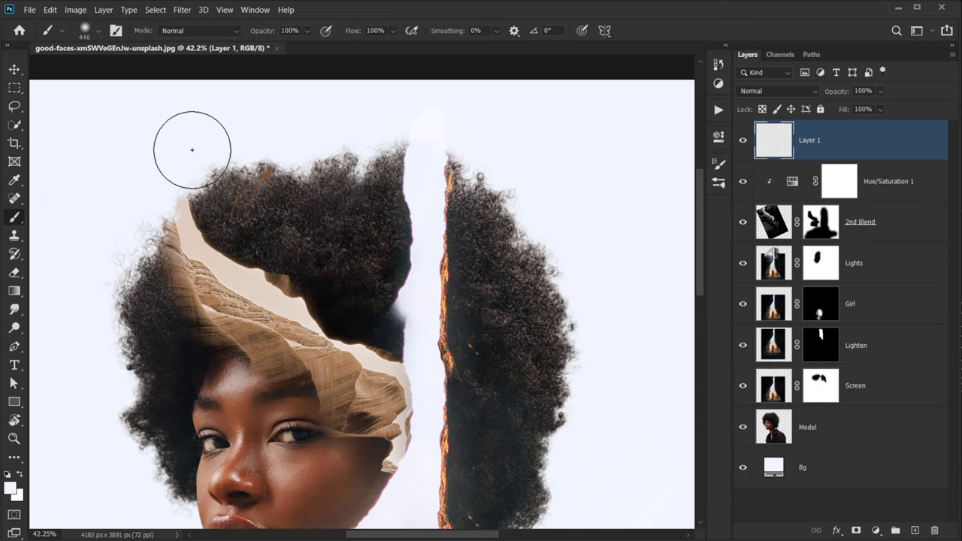
right_click(189, 151, "alt")
right_click(192, 171, "alt")
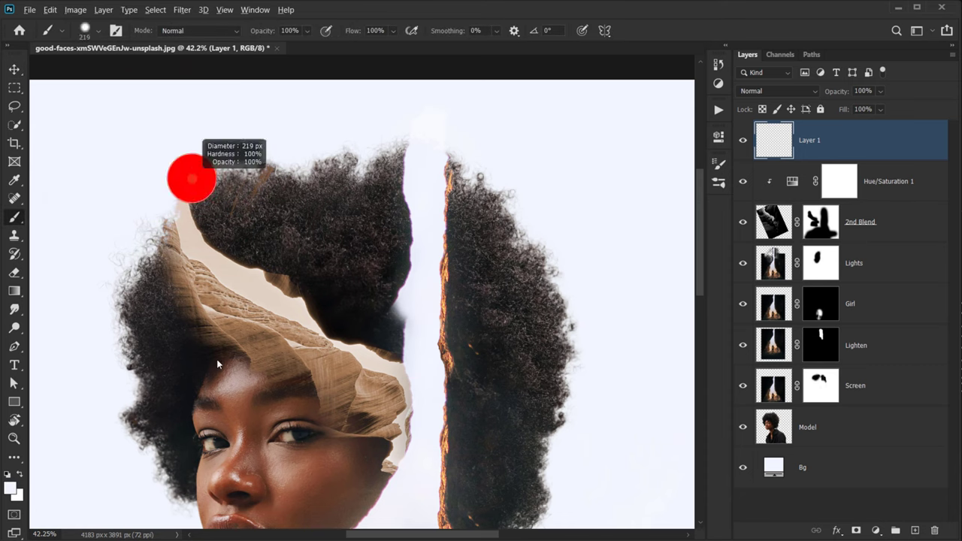
right_click(212, 172, "alt")
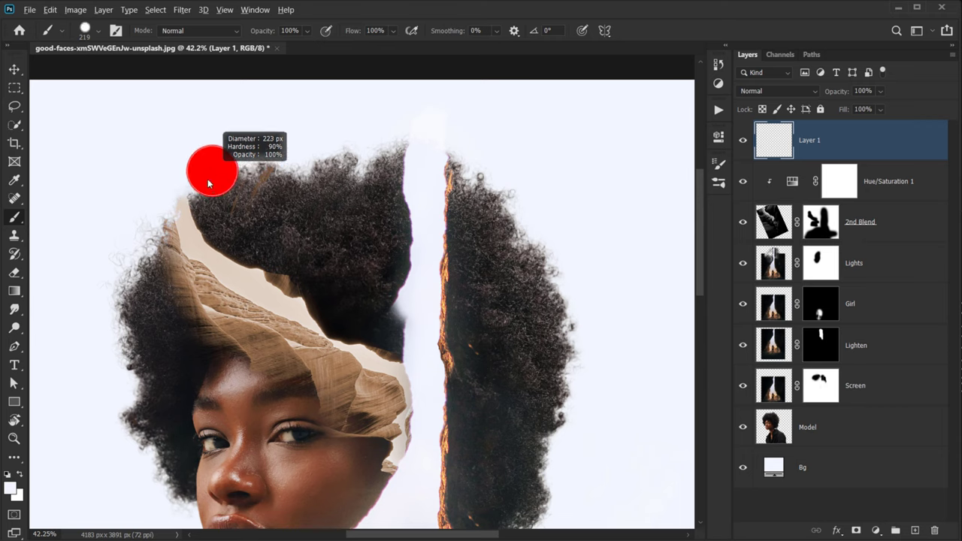
mouse_move(208, 185)
left_mouse_down()
mouse_move(198, 211)
mouse_move(213, 240)
mouse_move(402, 343)
mouse_move(398, 327)
left_mouse_up()
left_click(373, 156, "shift")
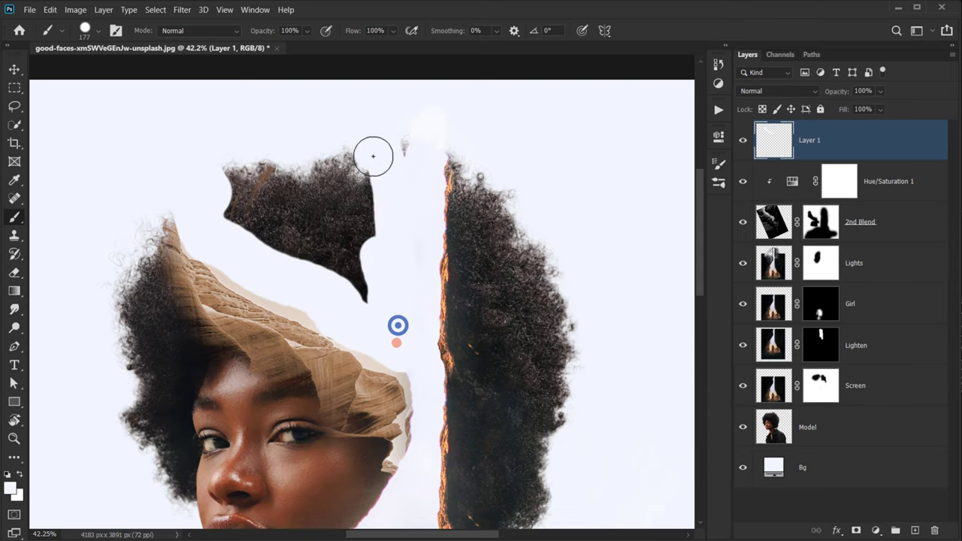
mouse_move(373, 157)
left_mouse_down()
mouse_move(400, 157)
mouse_move(425, 125)
left_mouse_up()
right_click(346, 191, "alt")
mouse_move(341, 127)
left_mouse_down()
mouse_move(230, 159)
mouse_move(295, 198)
left_mouse_up()
left_click_drag(362, 264, 299, 176)
- Clean up the rock's outer edge down to the cheek on Layer 1 with smaller strokes of the background color, down to a 33 px brush
scroll(279, 315, "up", 10)
right_click(279, 308, "alt")
mouse_move(309, 294)
left_mouse_down()
mouse_move(296, 286)
mouse_move(339, 155)
left_mouse_up()
right_click(366, 151, "alt")
mouse_move(352, 116)
left_mouse_down()
mouse_move(386, 174)
mouse_move(279, 101)
mouse_move(315, 187)
mouse_move(256, 143)
mouse_move(303, 181)
left_mouse_up()
left_click_drag(163, 132, 354, 238)
left_click_drag(354, 238, 193, 124)
mouse_move(472, 263)
left_mouse_down()
mouse_move(365, 207)
mouse_move(389, 286)
mouse_move(351, 301)
mouse_move(341, 378)
mouse_move(318, 400)
left_mouse_up()
right_click(386, 287, "alt")
right_click(336, 397, "alt")
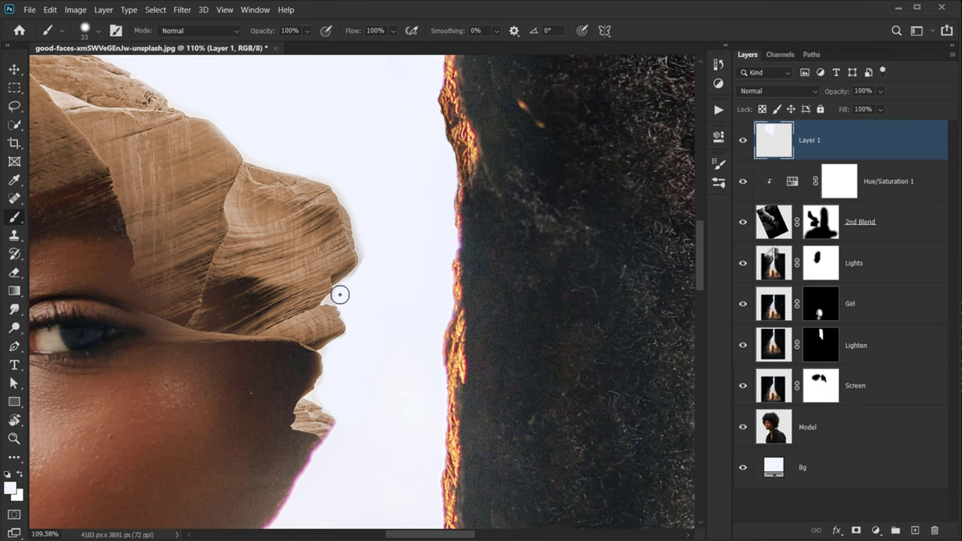
scroll(324, 158, "down", 10)
left_click_drag(335, 214, 363, 234)
scroll(348, 272, "down", 3)
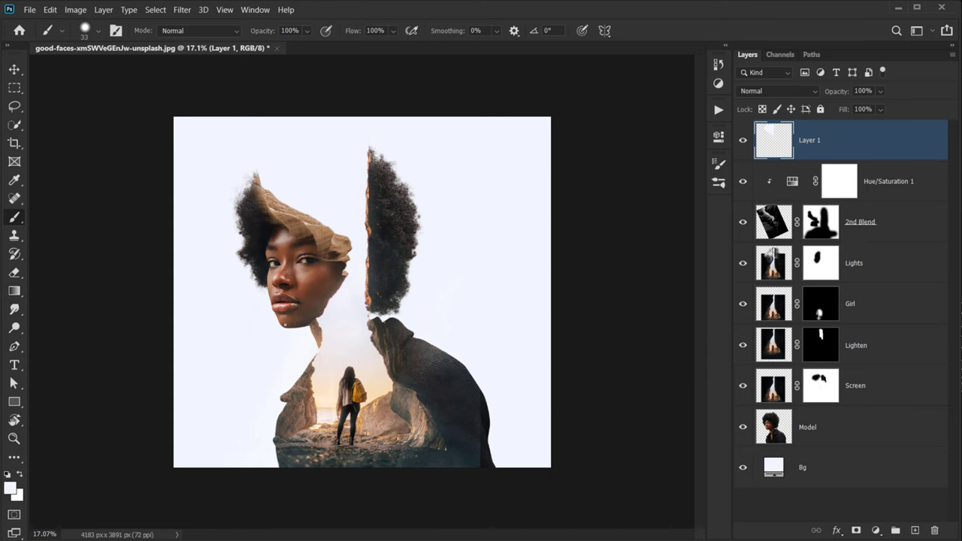
scroll(311, 262, "up", 2)
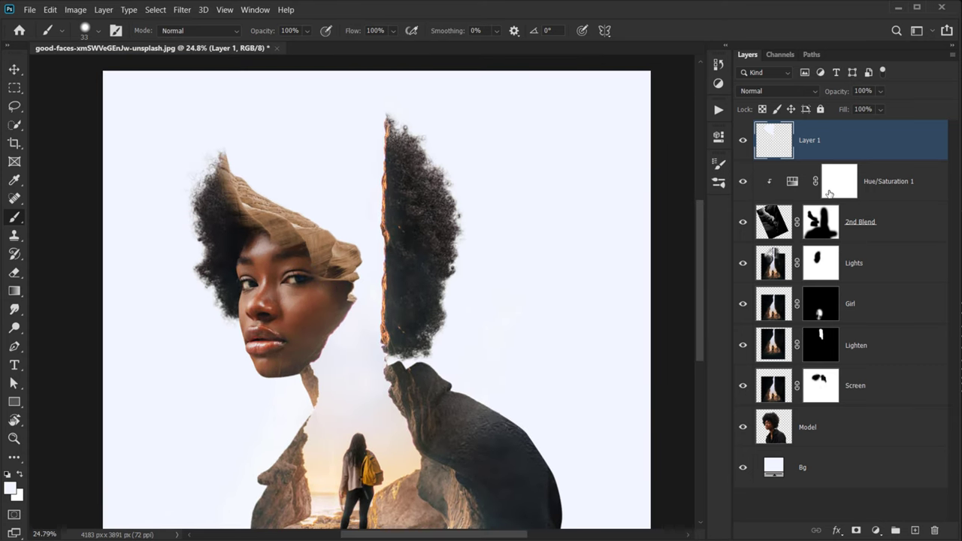
- Shift the Hue/Saturation 1 colorize settings toward a warmer brown by adjusting its hue, saturation and lightness
double_click(792, 182)
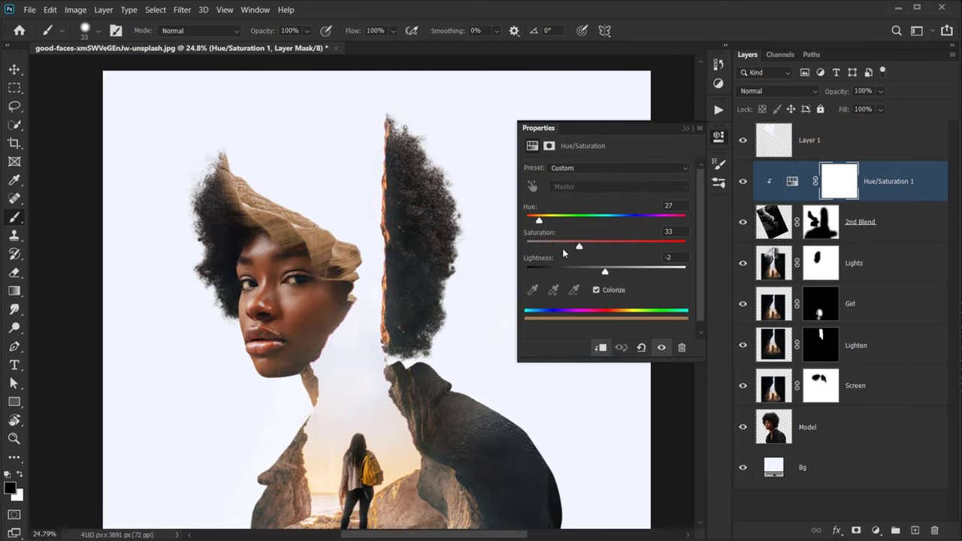
left_click_drag(539, 221, 536, 222)
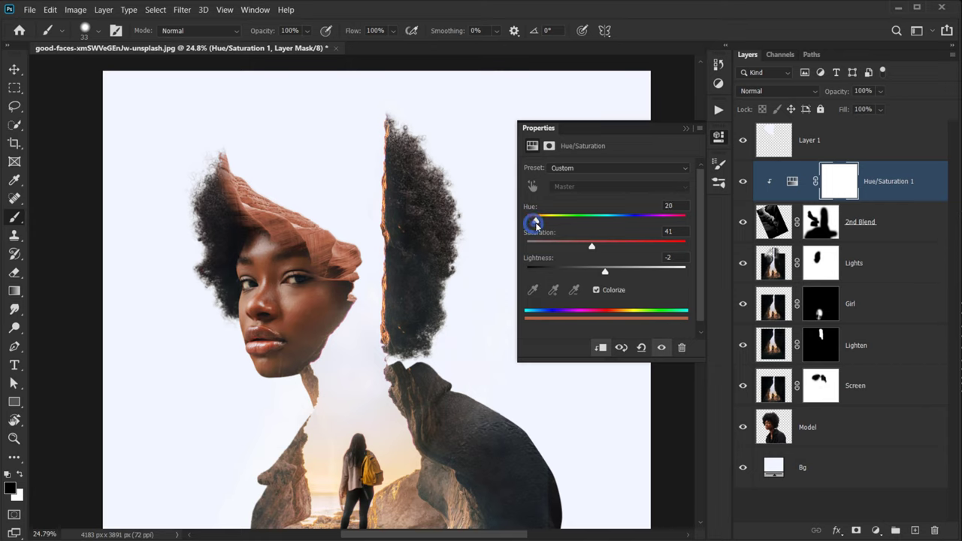
left_click_drag(535, 223, 536, 224)
mouse_move(606, 275)
left_mouse_down()
mouse_move(593, 275)
mouse_move(604, 275)
left_mouse_up()
left_click_drag(591, 247, 581, 250)
left_click(686, 128)
- Paint black on the 2nd Blend mask with a soft 583 px brush to hide the rock texture over the hair beside the forehead
scroll(243, 262, "up", 8)
left_click_drag(301, 208, 309, 285)
scroll(266, 265, "up", 4)
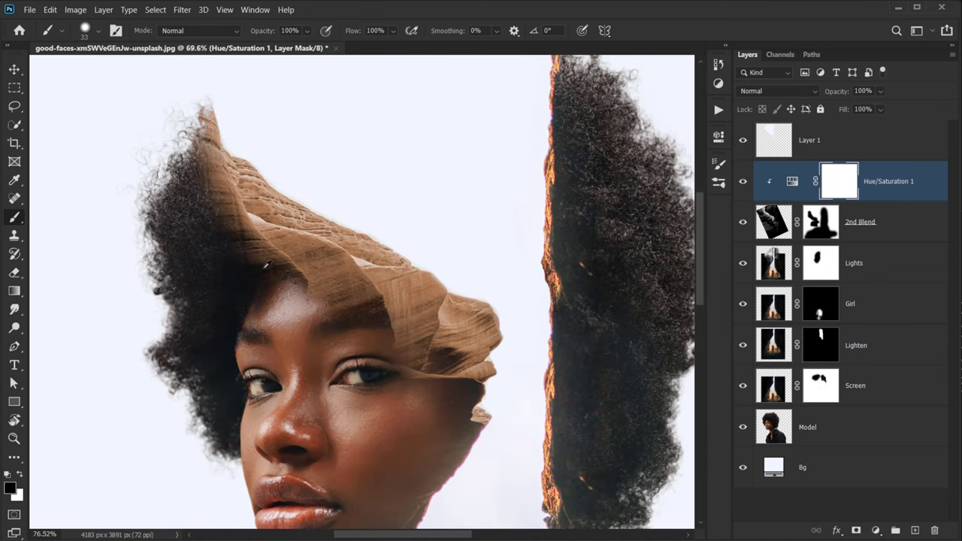
left_click(824, 222)
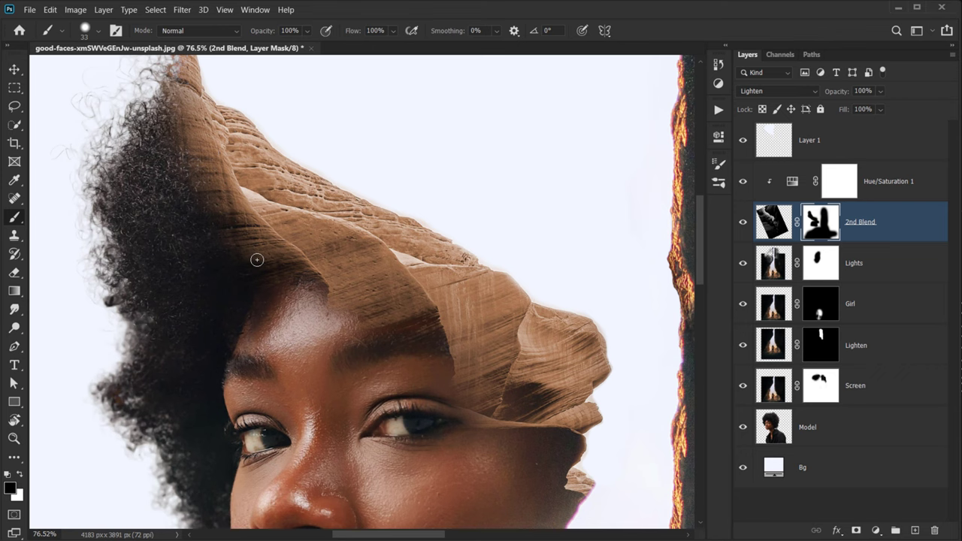
mouse_move(206, 243)
left_mouse_down()
mouse_move(281, 242)
mouse_move(270, 5)
mouse_move(282, 6)
left_mouse_up()
mouse_move(144, 273)
left_mouse_down()
mouse_move(168, 275)
mouse_move(201, 239)
mouse_move(249, 298)
left_mouse_up()
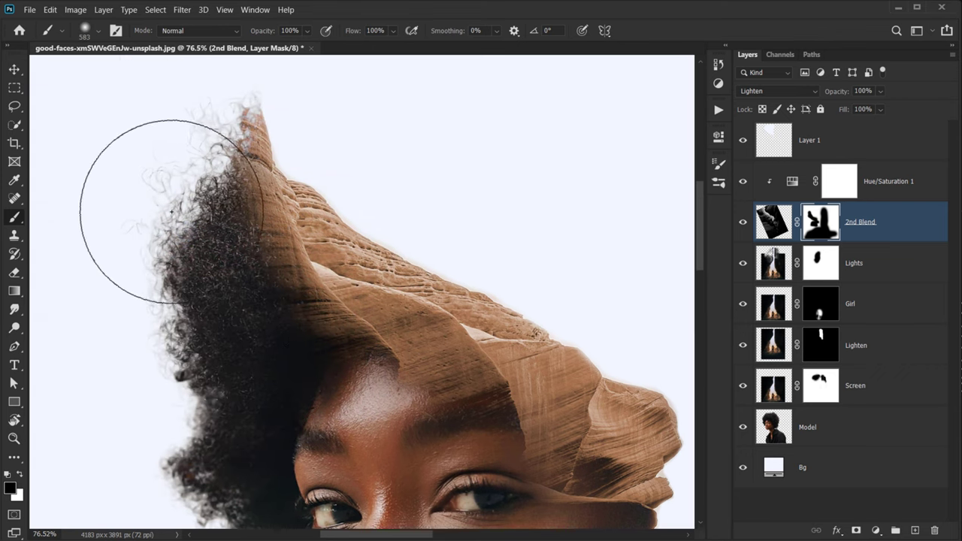
left_click(174, 156)
left_click(166, 153)
mouse_move(166, 153)
left_mouse_down()
mouse_move(165, 254)
mouse_move(208, 370)
left_mouse_up()
left_click(215, 378)
left_click(230, 382)
left_click(217, 365)
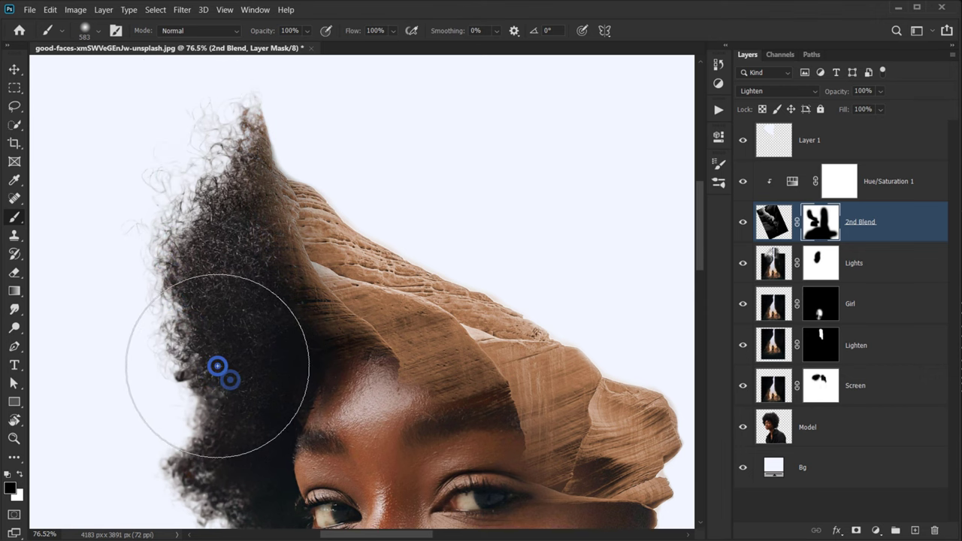
left_click(186, 278)
scroll(193, 289, "down", 3)
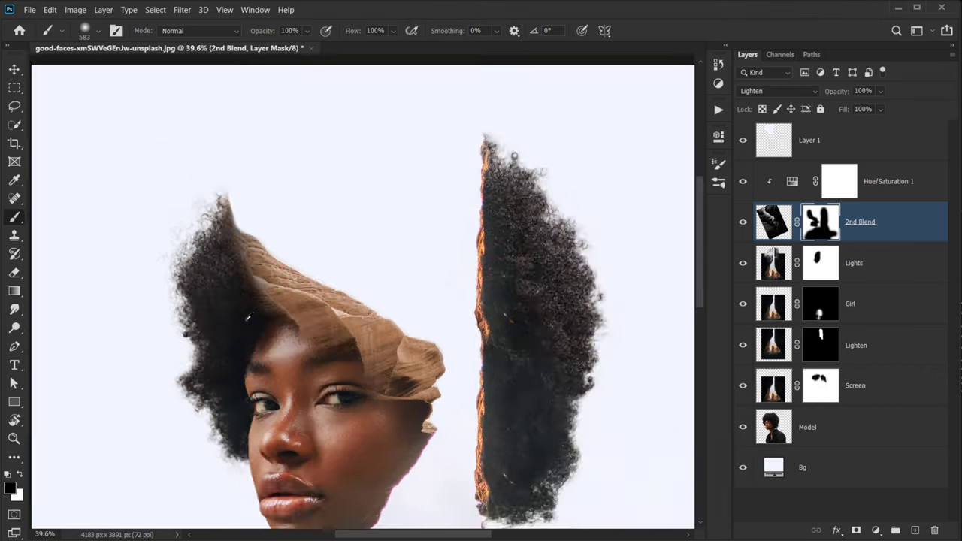
- Paint white on the 2nd Blend mask along and above the rock's upper edge to bring back its texture
key("x")
left_click(296, 266)
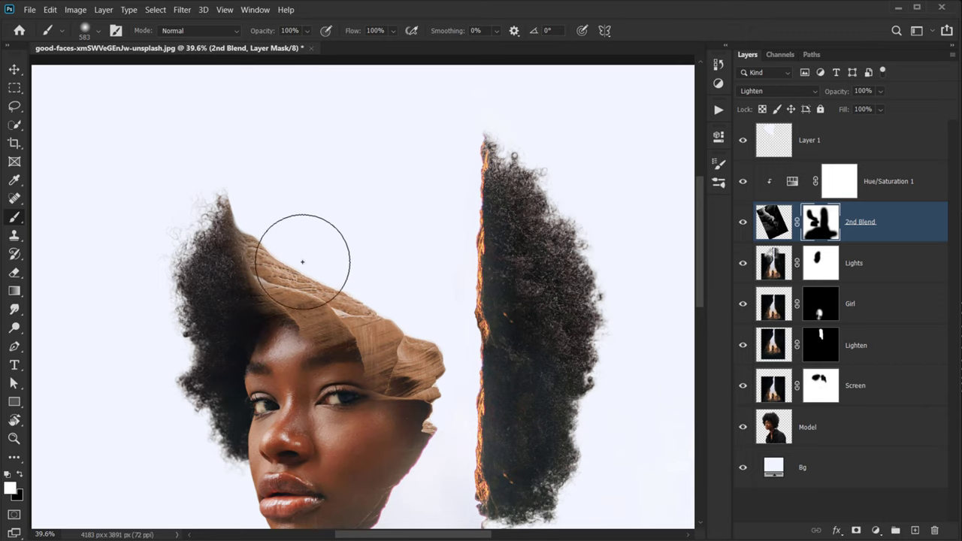
left_click(292, 237)
left_click(277, 187)
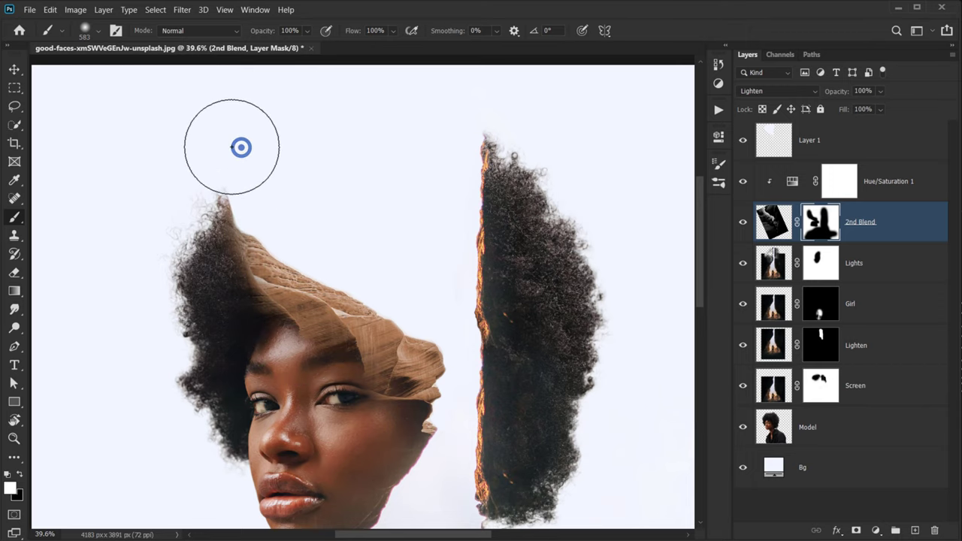
- Reveal texture on the cheek by painting white on the 2nd Blend mask at 349 px, and clear the eye with black at 103 px
scroll(357, 237, "down", 2)
scroll(357, 238, "up", 5)
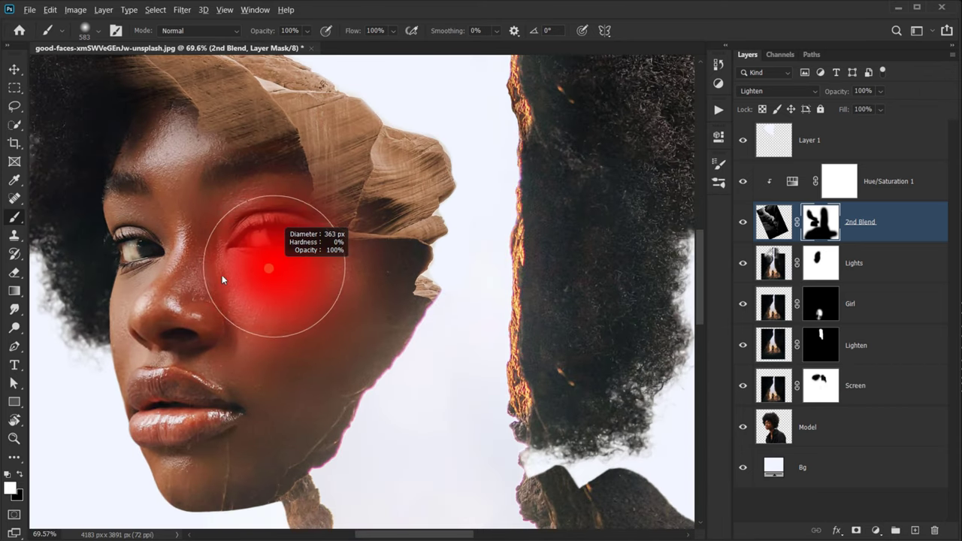
left_click_drag(221, 276, 219, 278)
left_click(296, 282)
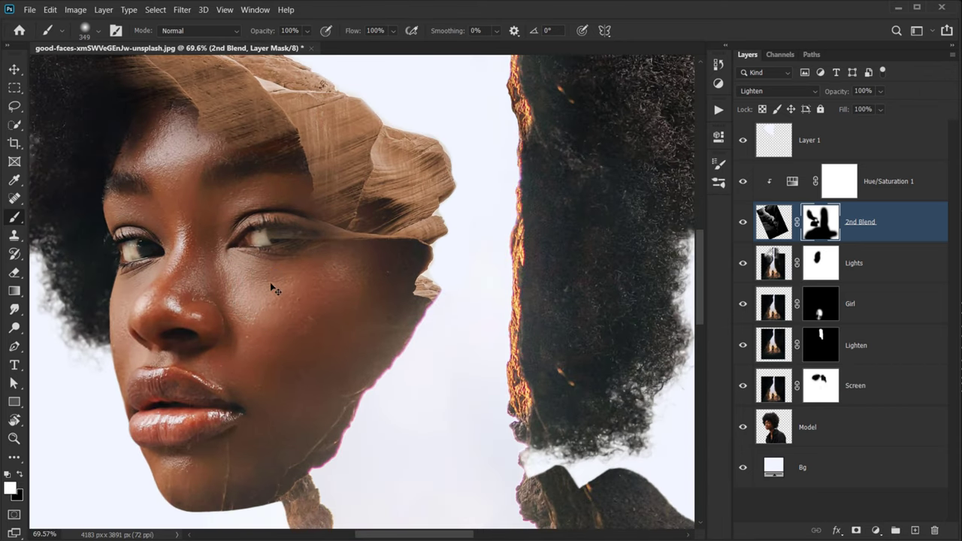
left_click_drag(273, 280, 266, 254)
key("x")
left_click(272, 245)
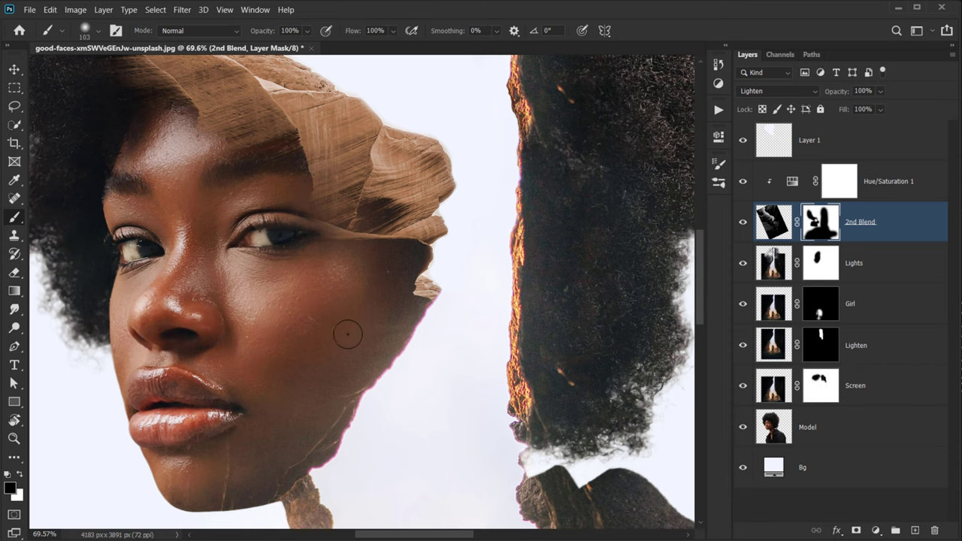
scroll(282, 375, "down", 8, "alt")
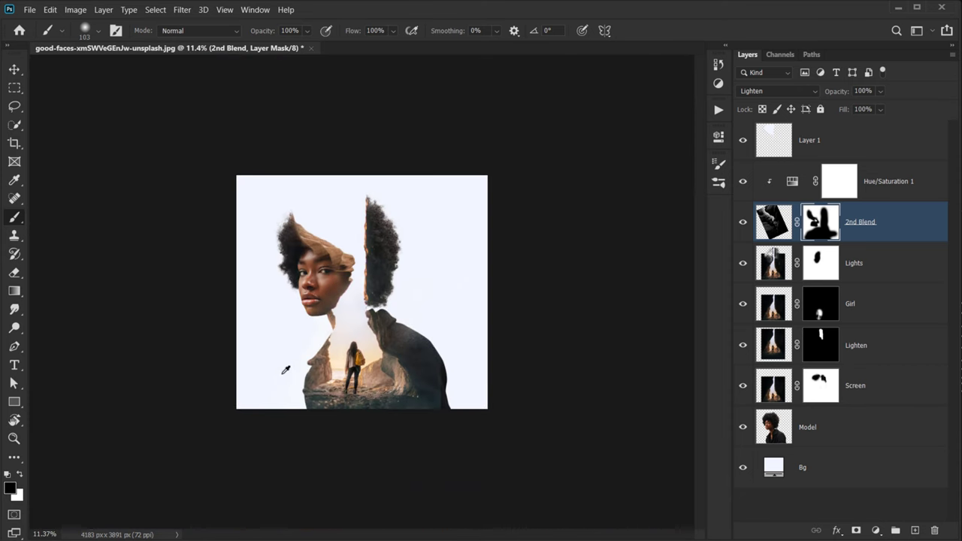
scroll(360, 321, "up", 3, "alt")
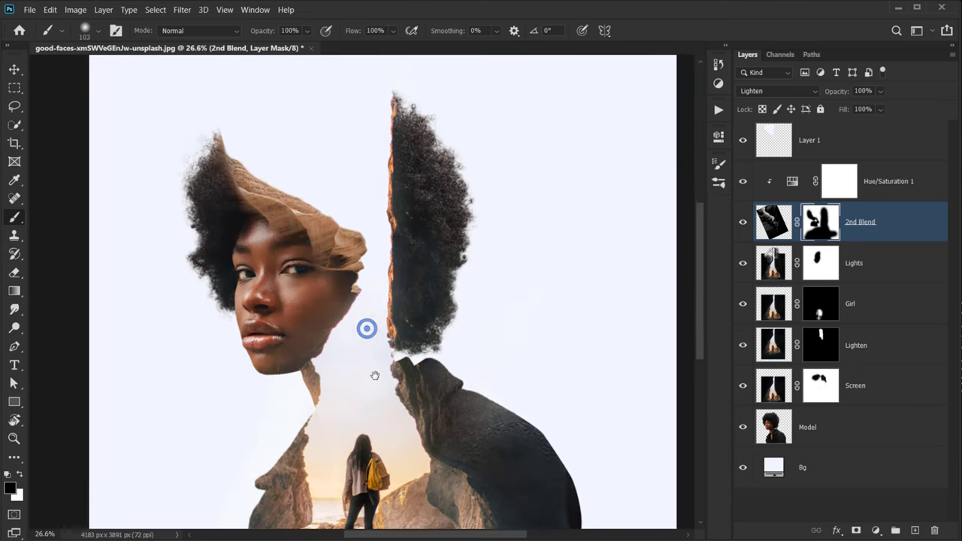
left_click_drag(365, 326, 371, 453)
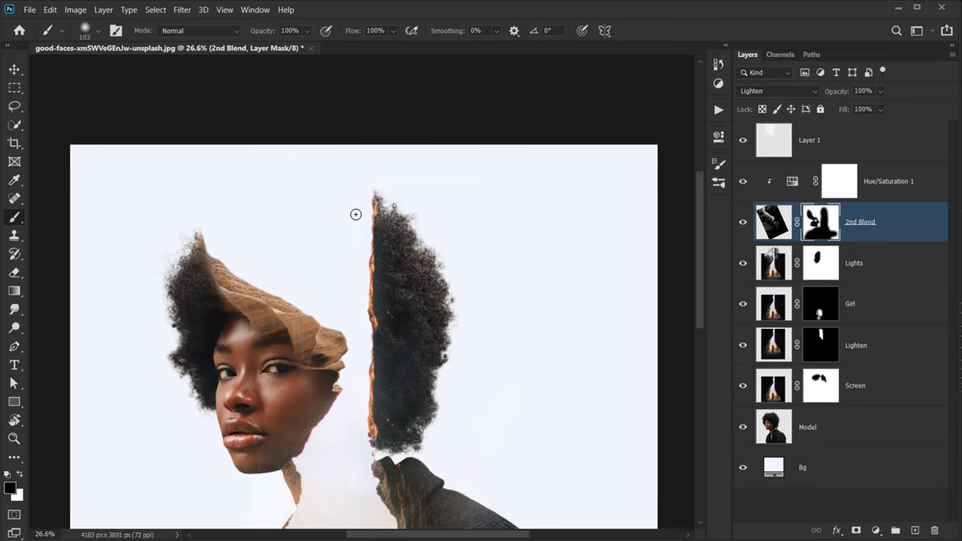
- Paint near-white on Layer 1 with a 181 px brush to clean up the background above the rear hair section's tip
scroll(354, 215, "up", 2, "alt")
left_click(785, 142)
scroll(406, 177, "up", 2, "alt")
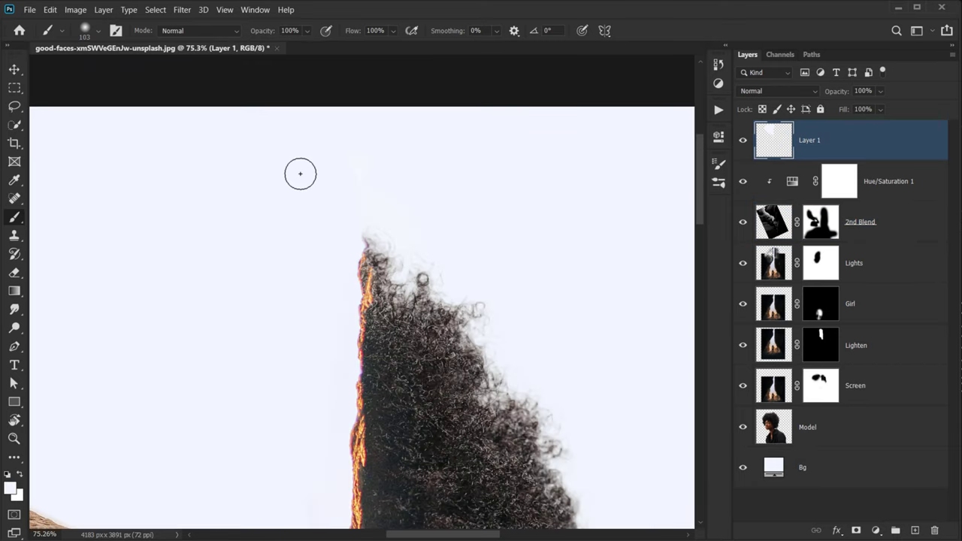
right_click(300, 173, "alt")
left_click(358, 163)
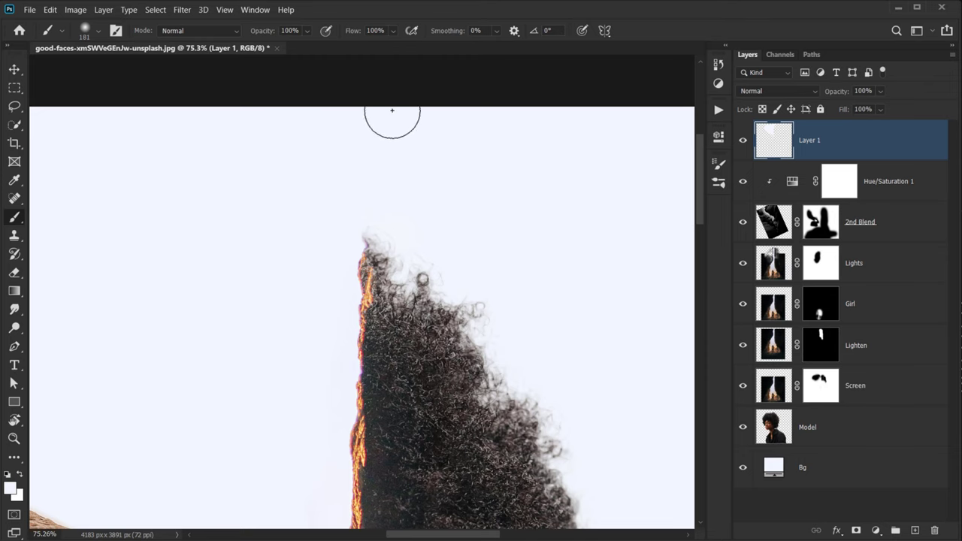
scroll(464, 197, "down", 3, "alt")
scroll(468, 211, "down", 3, "alt")
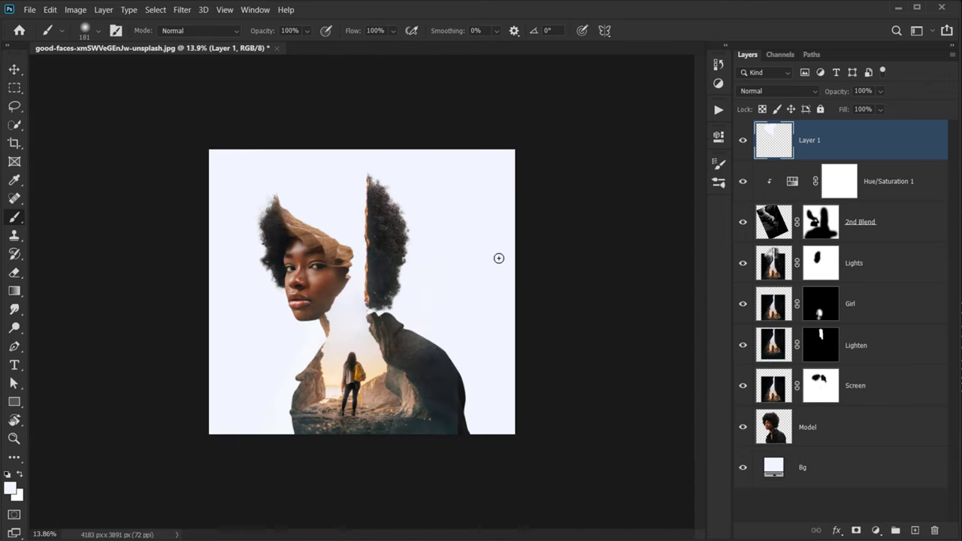
scroll(512, 249, "up", 2, "alt")
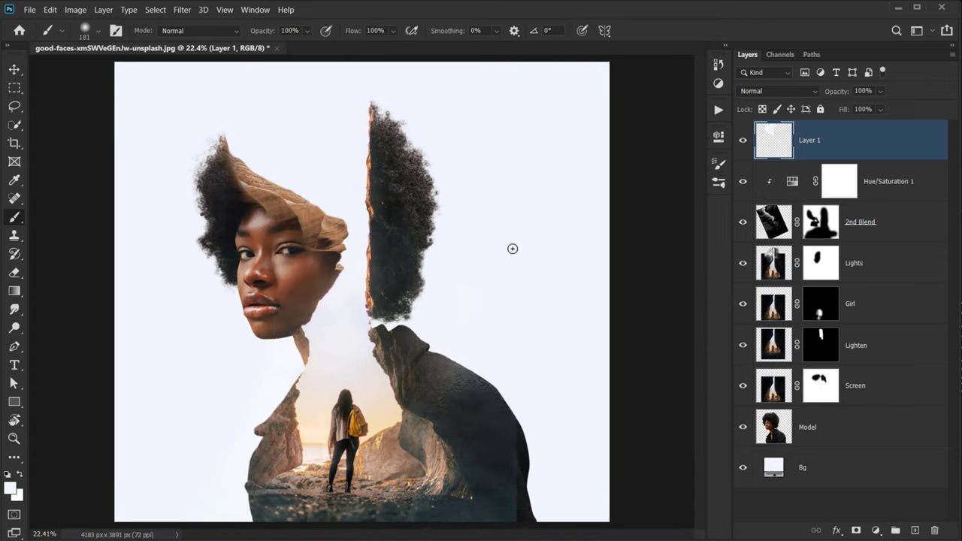
scroll(511, 248, "up", 1, "alt")
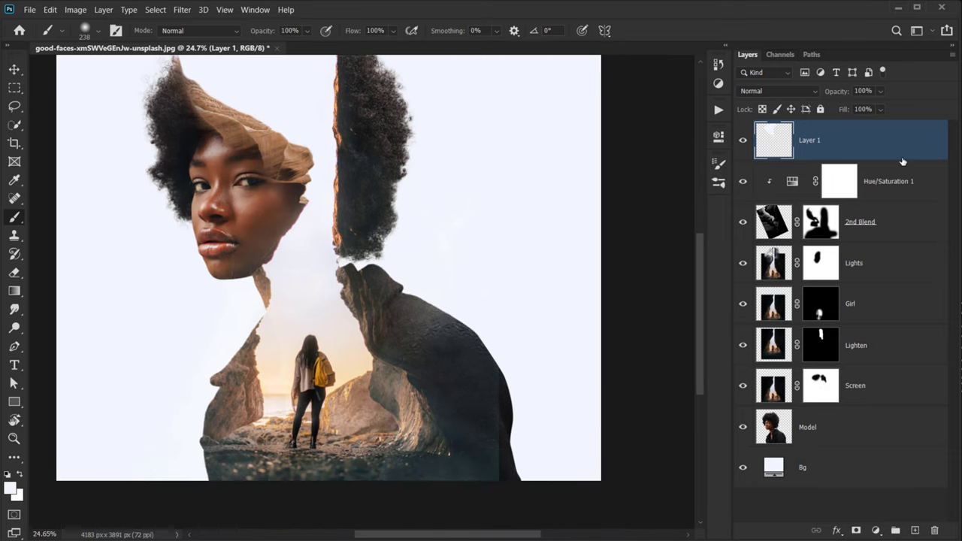
- Group the layers from Hue/Saturation 1 down through Screen and name the group Blends
left_click(915, 181)
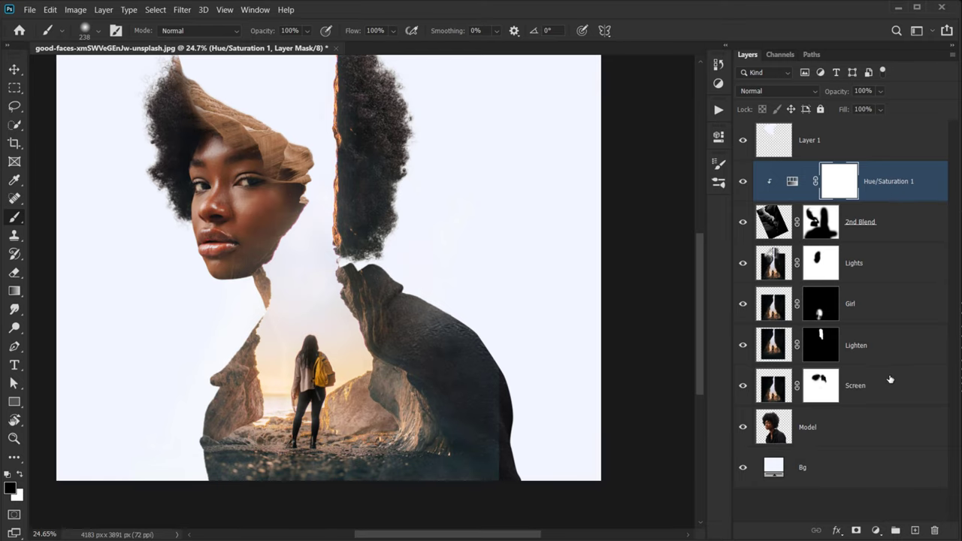
left_click(895, 189)
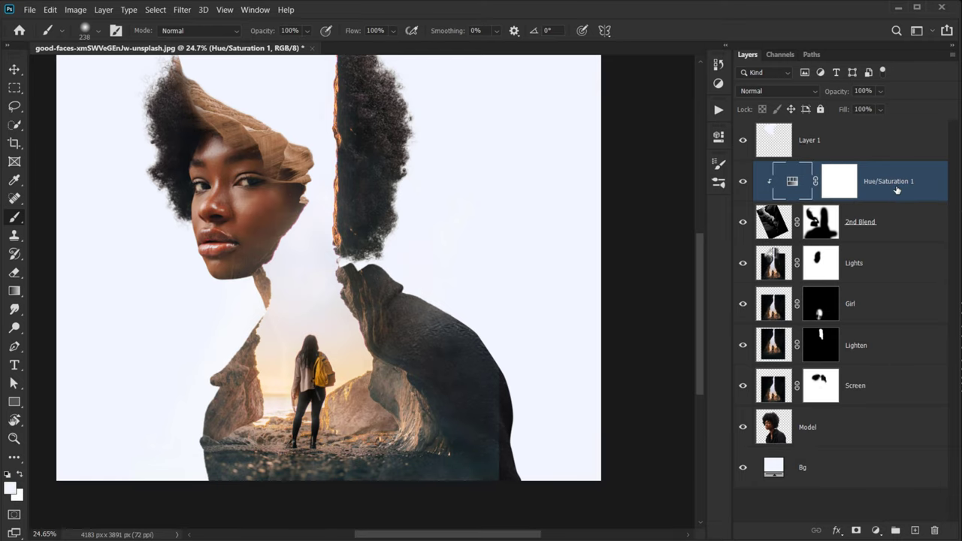
scroll(323, 229, "down", 1)
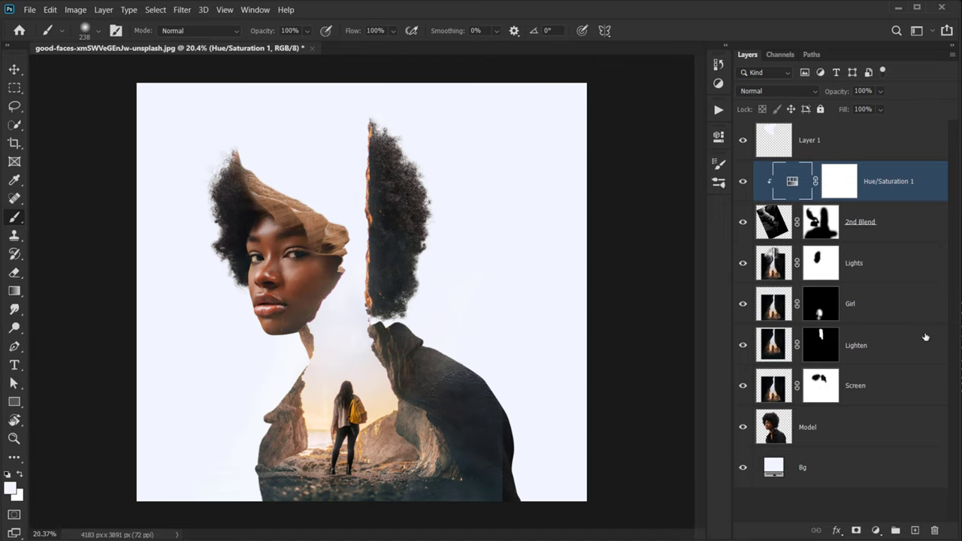
left_click(869, 392, "shift")
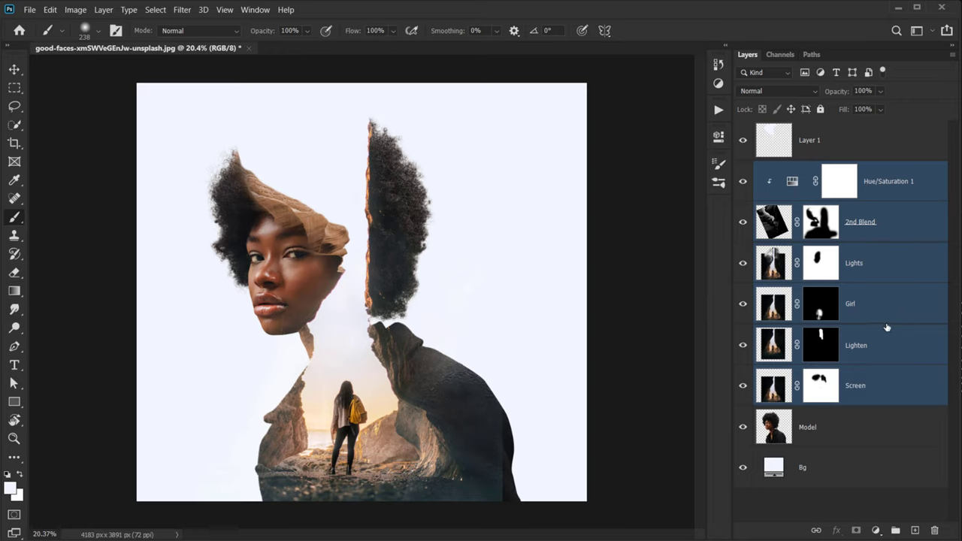
key("ctrl+g")
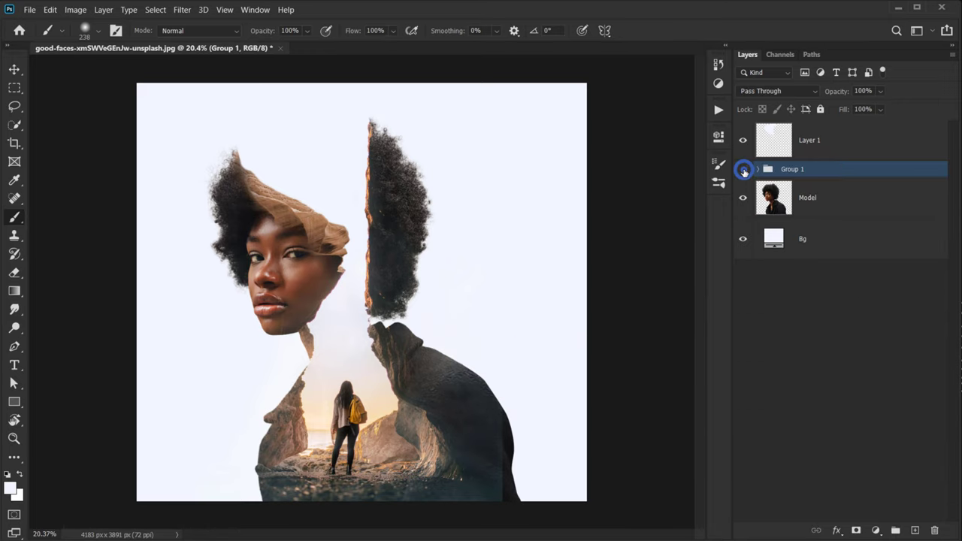
left_click(743, 171)
left_click(743, 169)
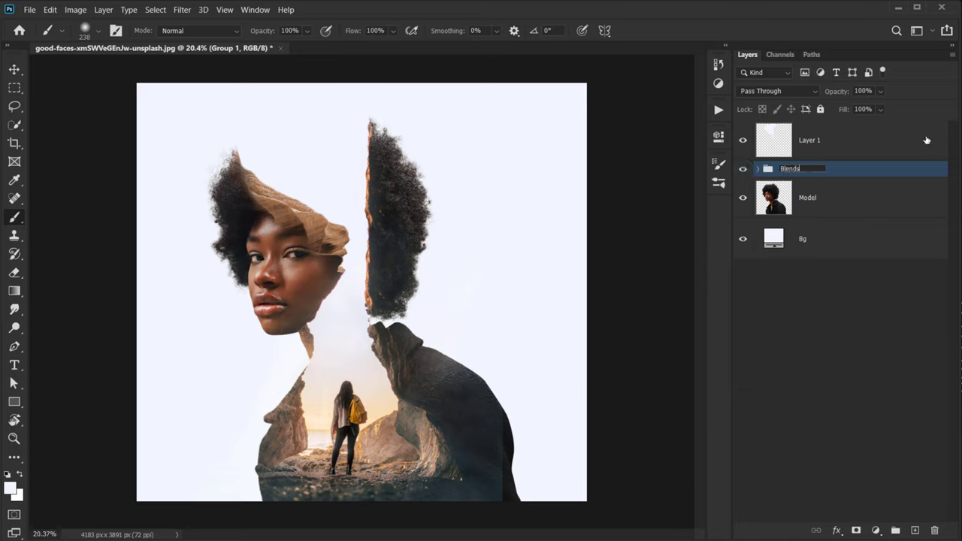
key("Return")
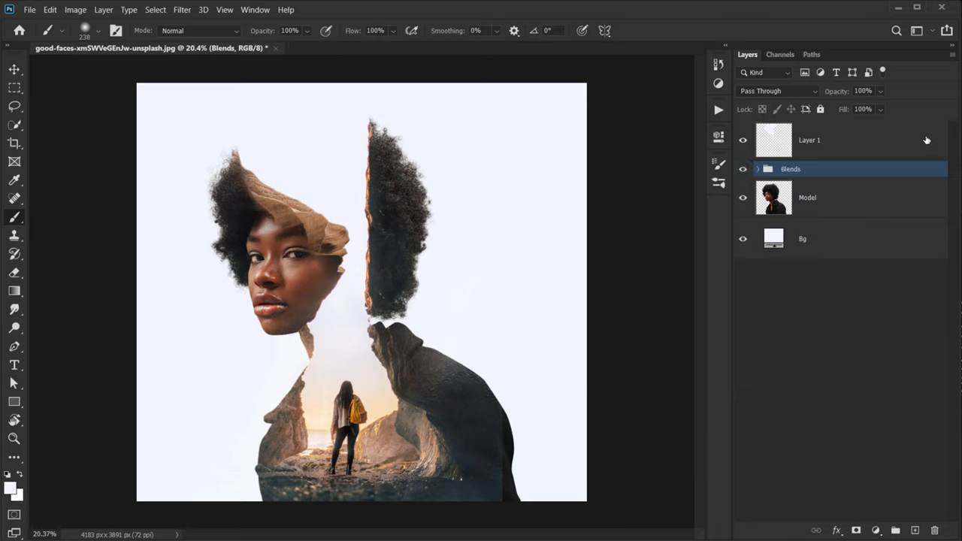
- Add a mask to the Blends group and paint black at 984 px over the jacket's lower back and the background before the chest
left_click(853, 530)
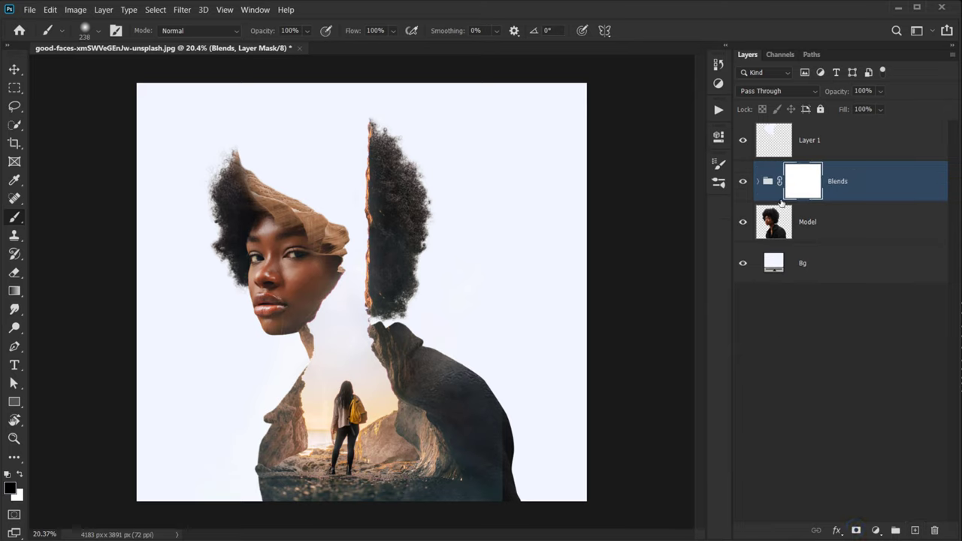
mouse_move(455, 399)
left_mouse_down()
mouse_move(494, 400)
mouse_move(505, 361)
mouse_move(516, 448)
mouse_move(509, 518)
left_mouse_up()
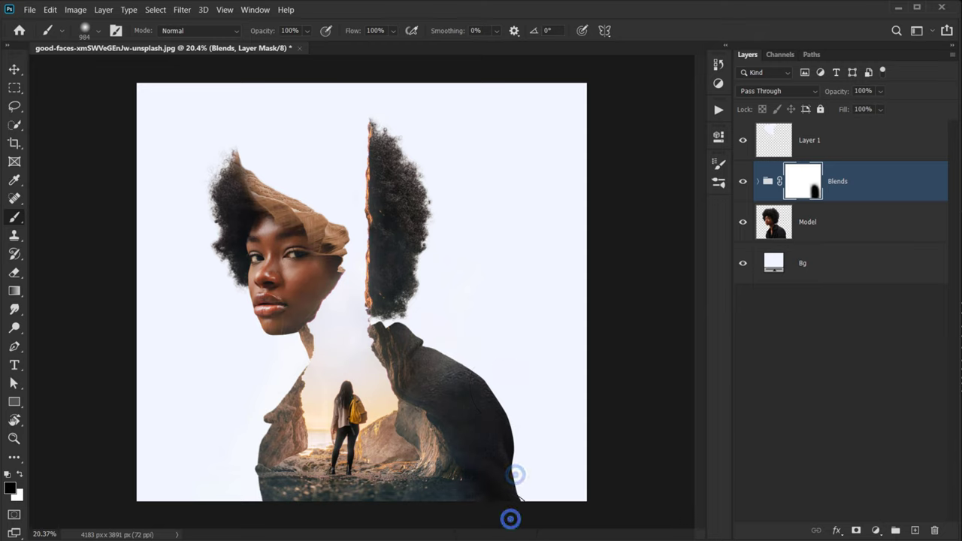
left_click(183, 381)
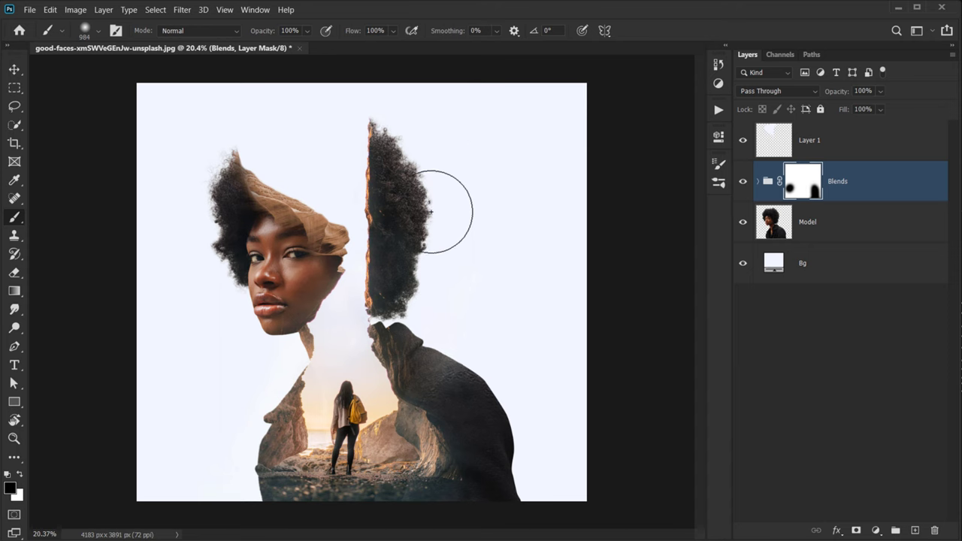
- Paint black on the Blends mask at 680 px along the rear hair's outer edge and the background beside the front hair
scroll(420, 222, "up", 3)
left_click_drag(426, 211, 365, 219)
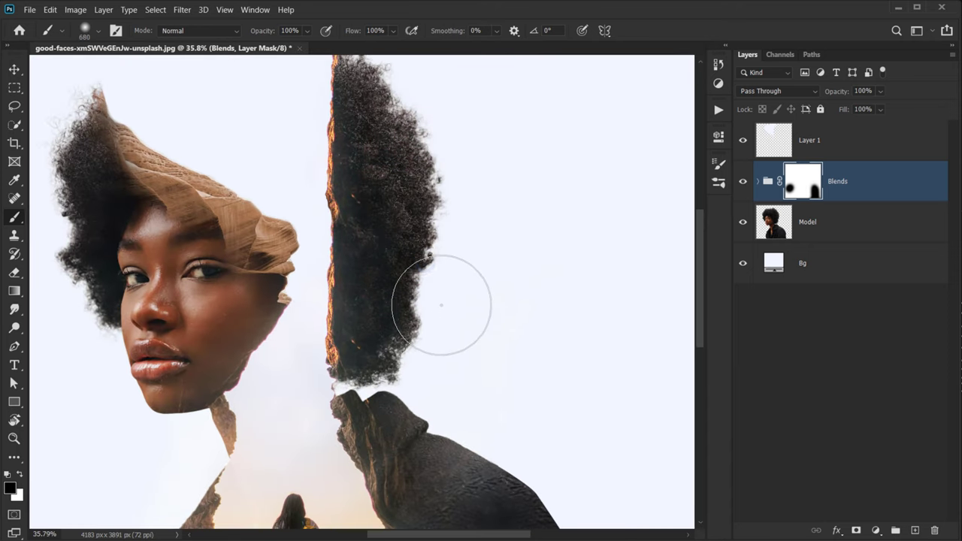
left_click_drag(505, 230, 590, 213)
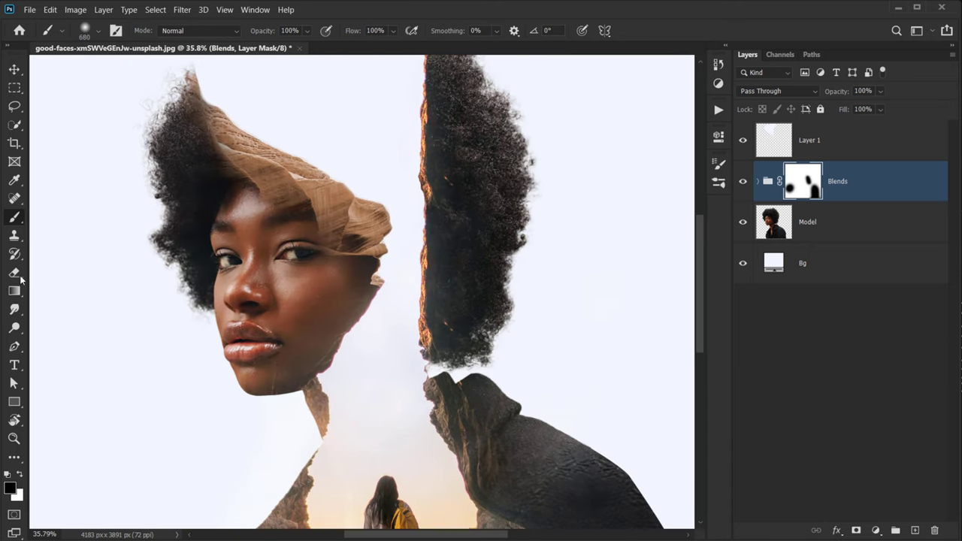
mouse_move(124, 234)
left_mouse_down()
mouse_move(134, 211)
mouse_move(116, 200)
left_mouse_up()
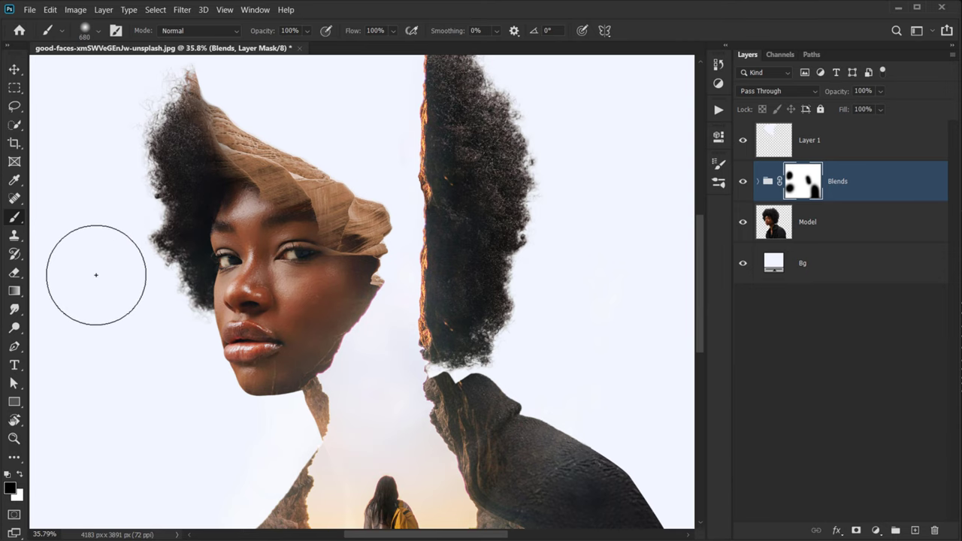
- Compare the portrait with the Blends group hidden and shown, and examine the blended face and hair up close
scroll(113, 277, "down", 4)
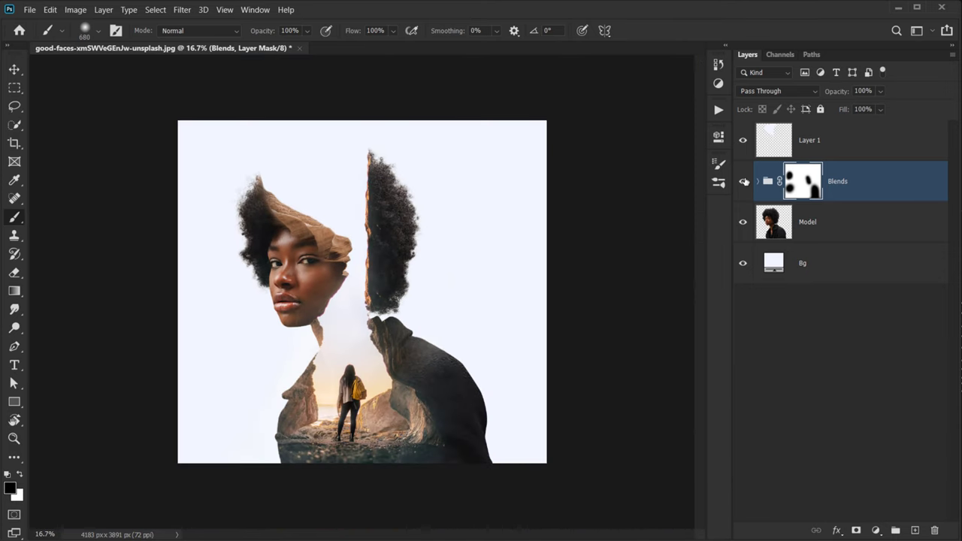
left_click(744, 181)
left_click(743, 181)
left_click(743, 181)
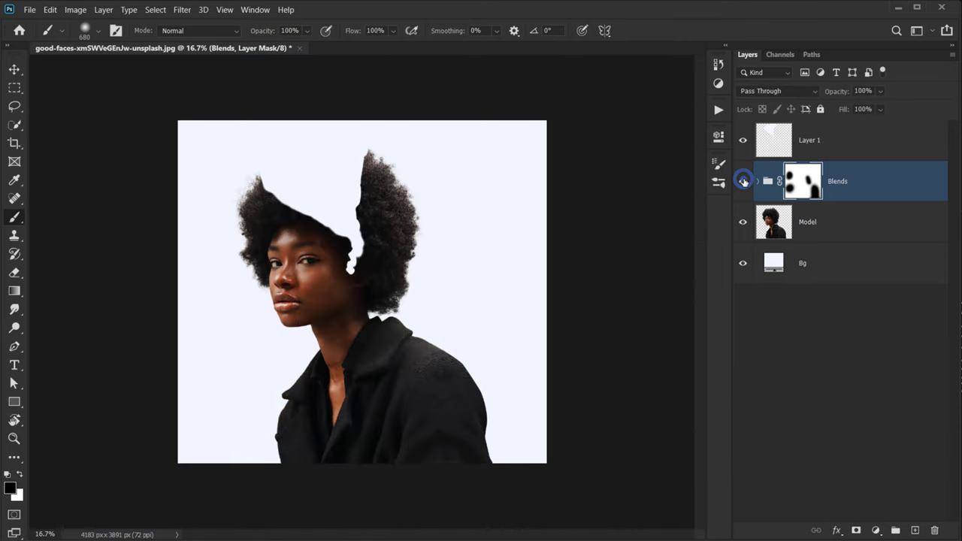
left_click(744, 181)
left_click(743, 181)
left_click(743, 181)
left_click(743, 181)
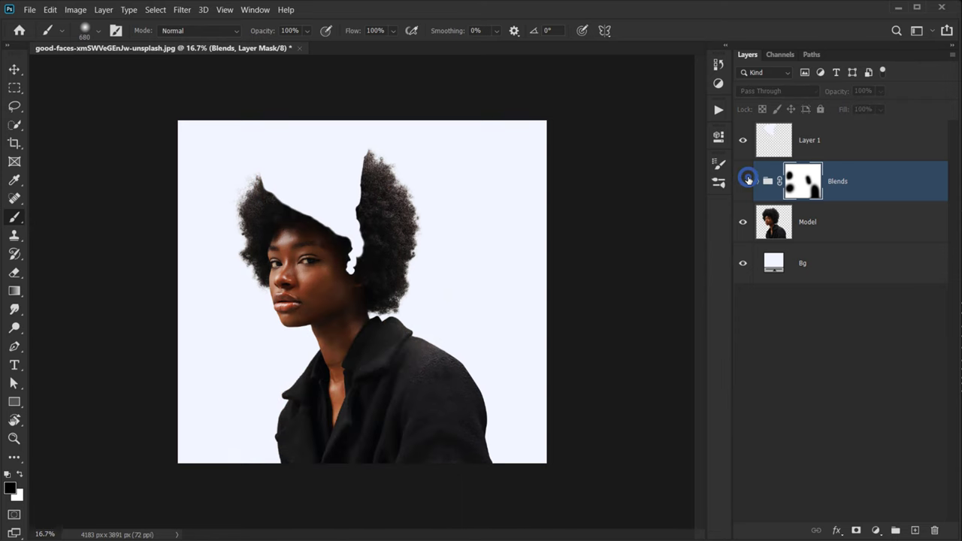
left_click(743, 181)
scroll(255, 240, "up", 5)
scroll(216, 213, "up", 2)
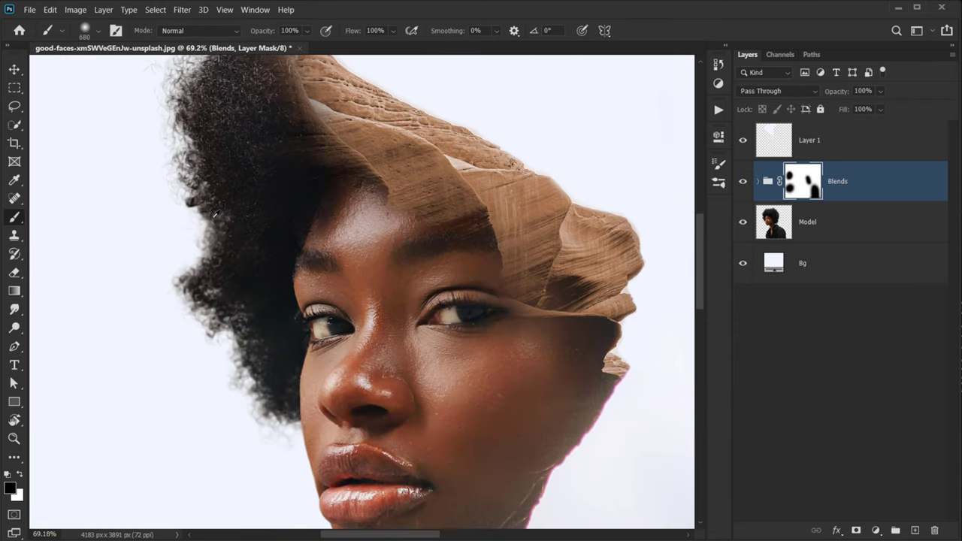
scroll(252, 311, "down", 2)
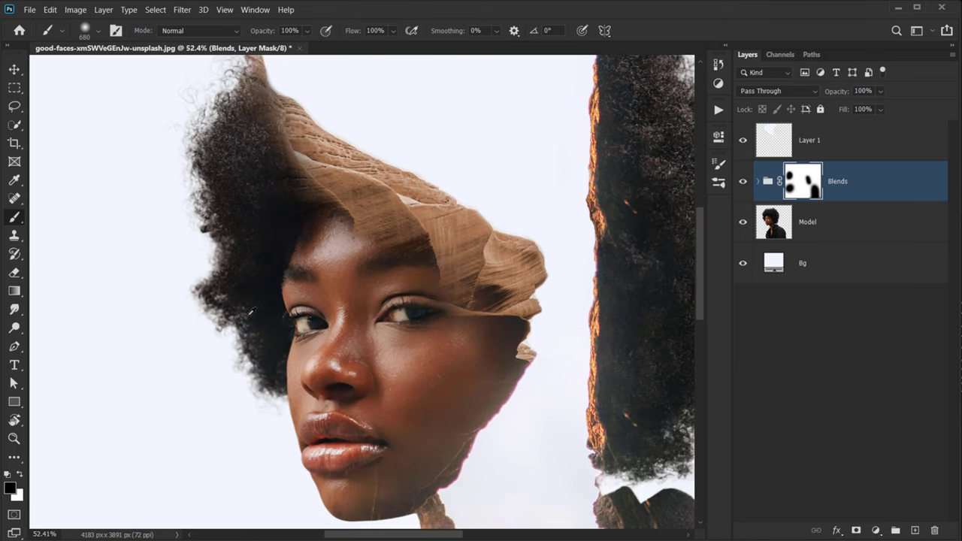
scroll(287, 292, "up", 4)
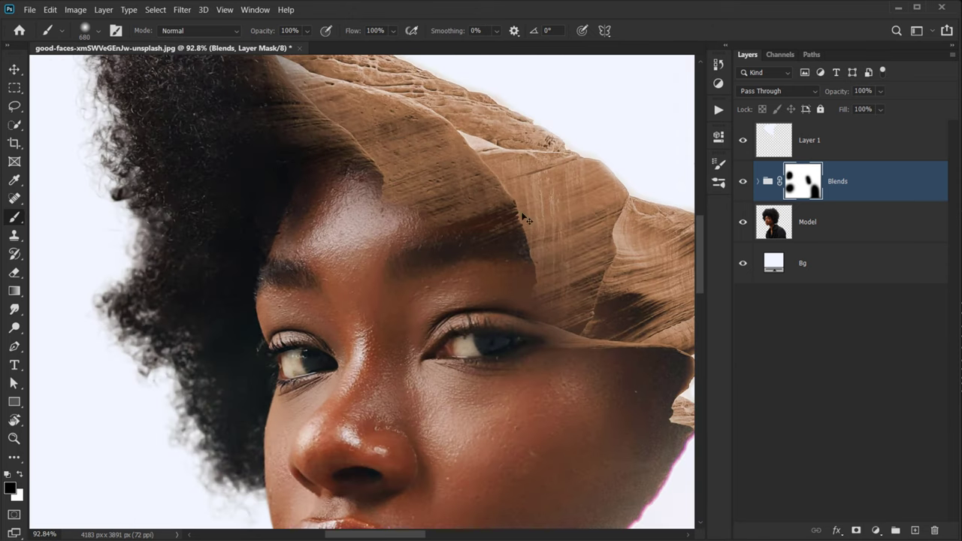
scroll(494, 268, "down", 3)
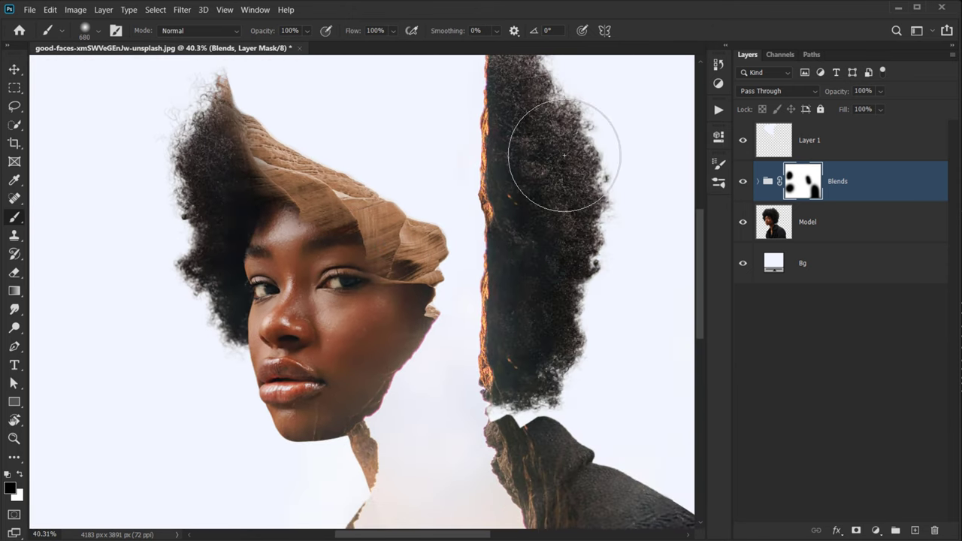
scroll(563, 155, "down", 2)
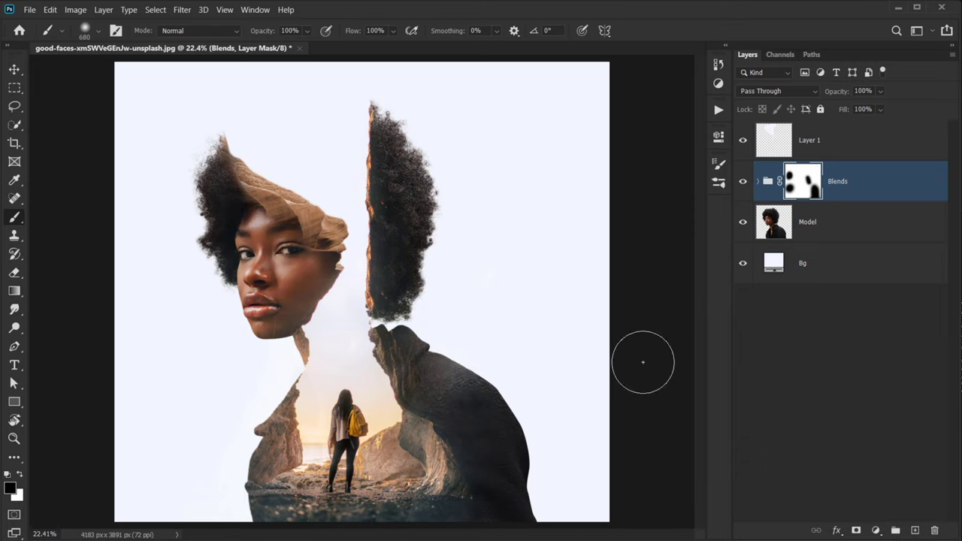
- Extend the canvas slightly on both sides with the Crop tool to a width of 4397 px
key("c")
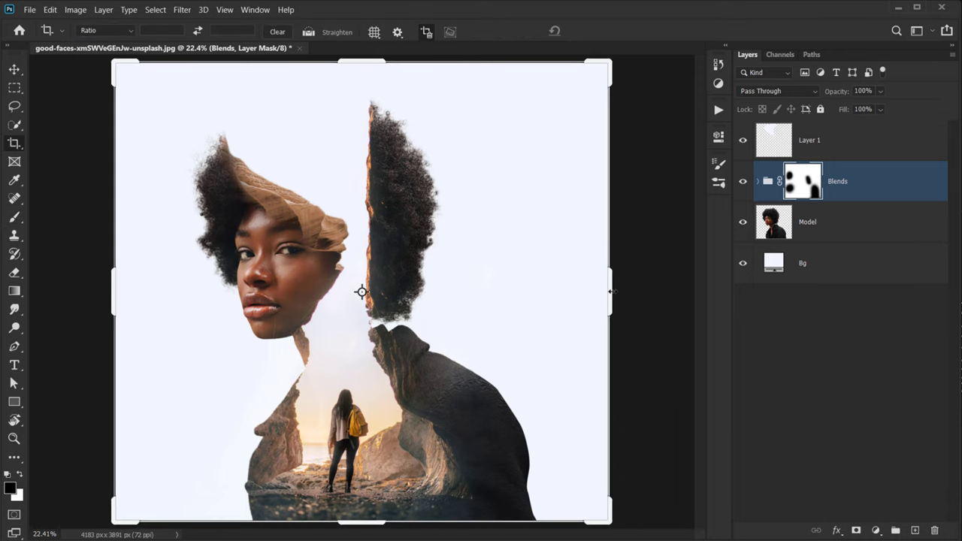
left_click_drag(612, 292, 616, 291)
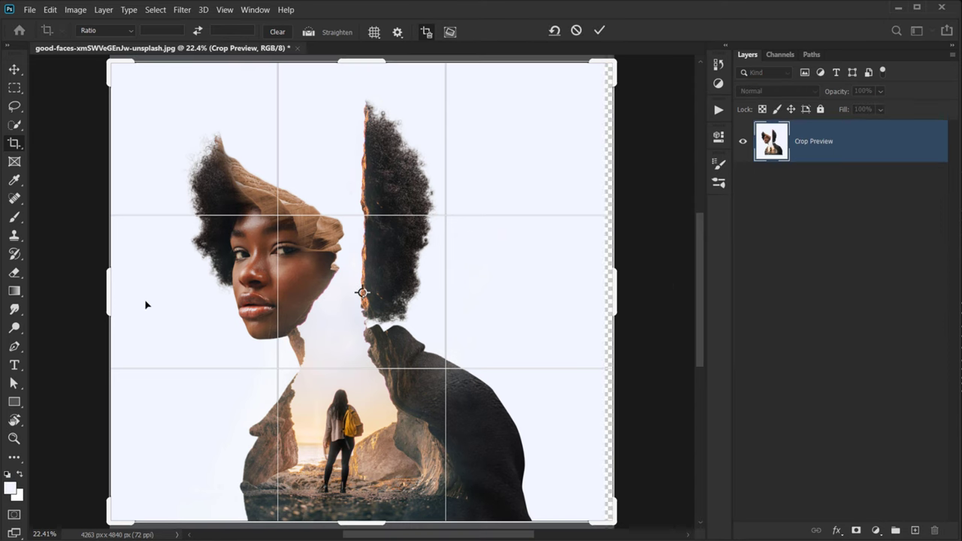
left_click_drag(109, 292, 101, 291)
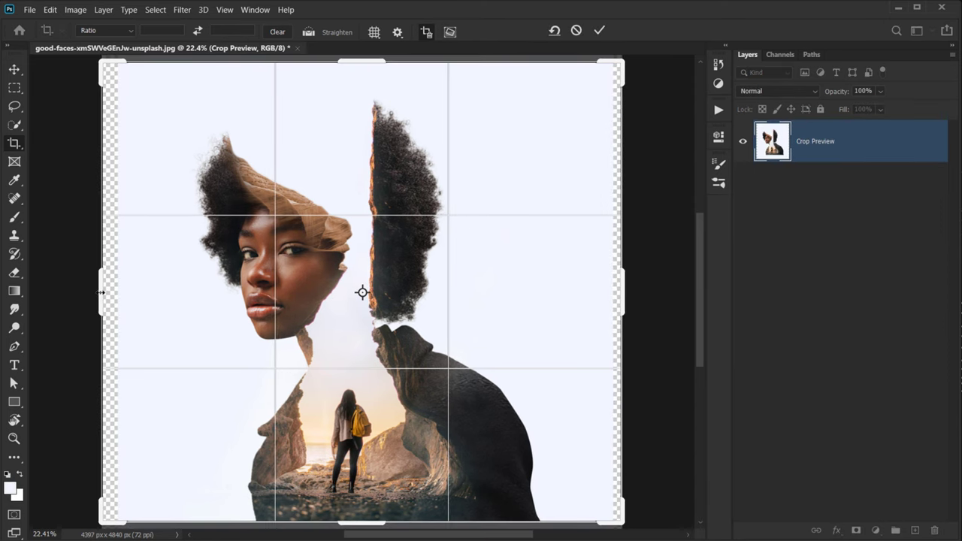
left_click(599, 30)
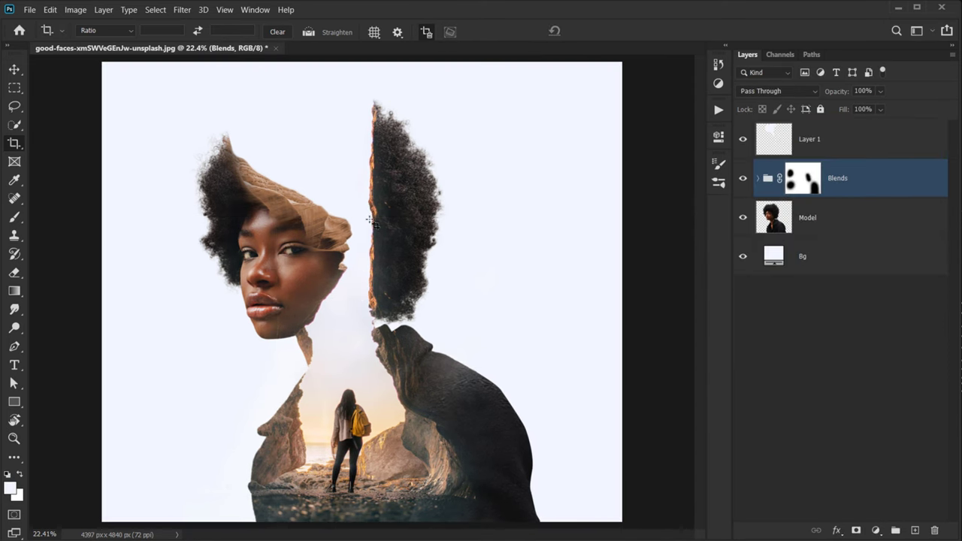
- Place the pink cloud photo from the Multiple Exposure folder in File Explorer directly above the Bg layer, beneath the Model layer
left_click(850, 264)
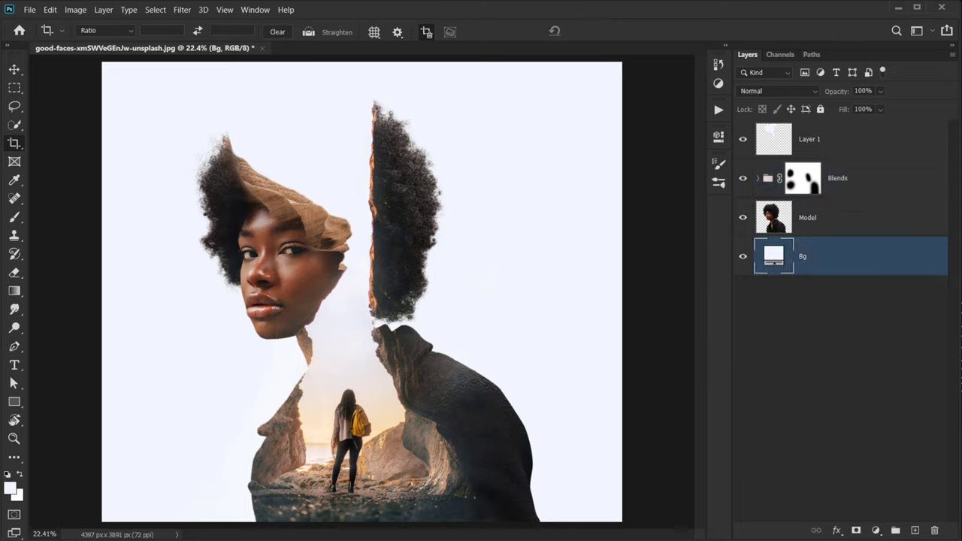
key("alt+Tab")
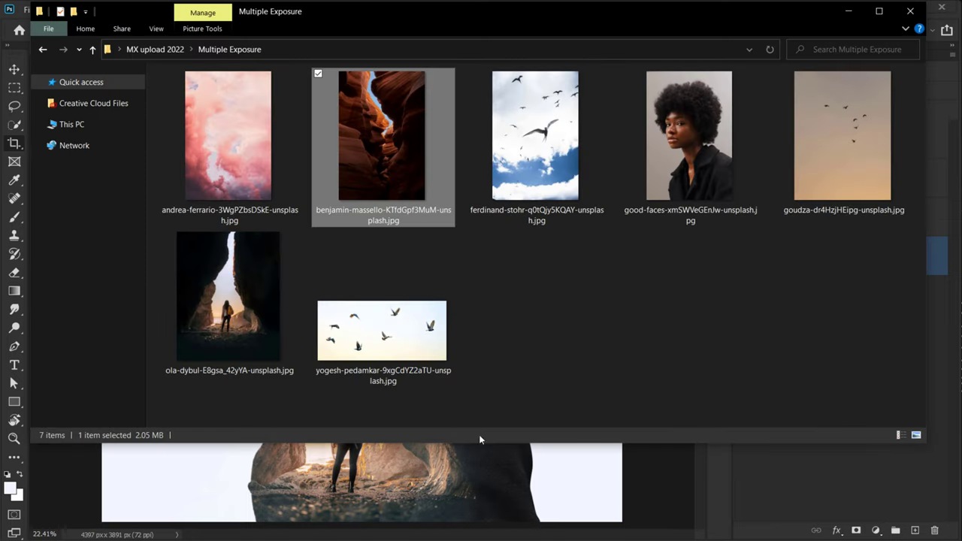
left_click(217, 167)
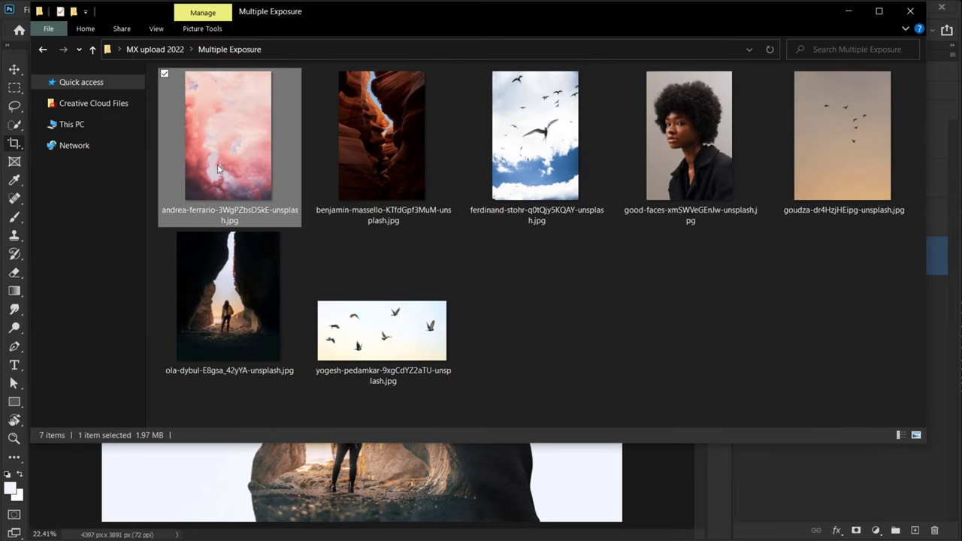
left_click_drag(244, 147, 244, 481)
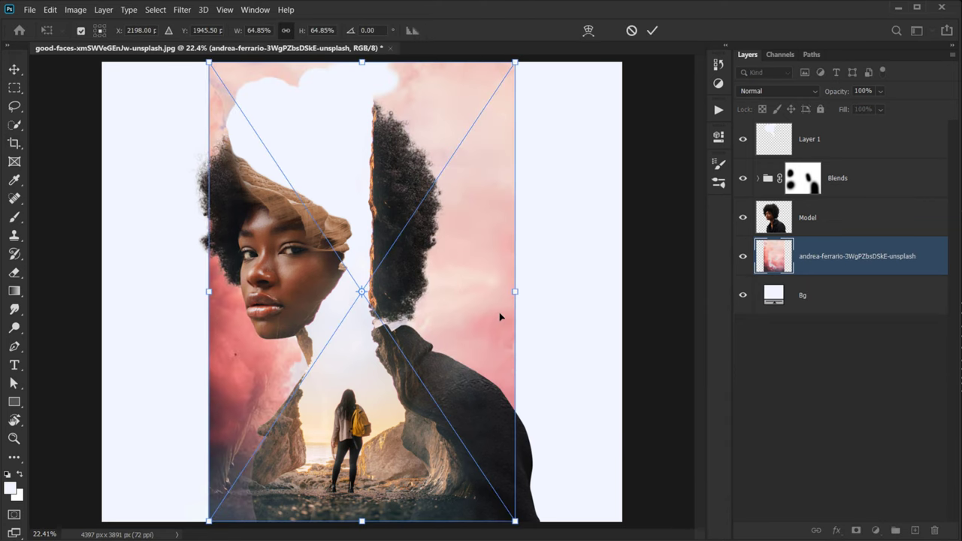
key("ctrl+minus")
key("c")
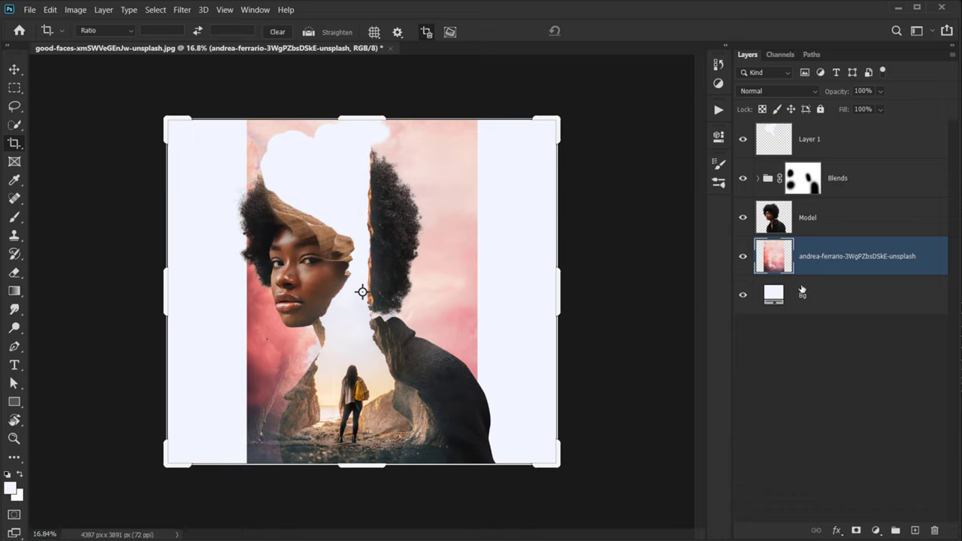
- Scale the pink cloud photo up to about 170% so it spans the canvas width, with its lower edge on the canvas bottom
key("v")
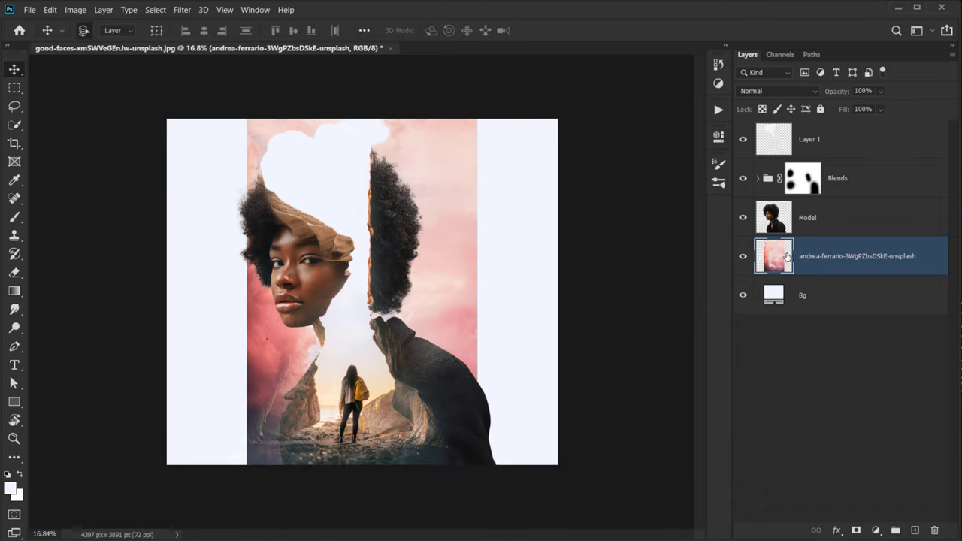
key("ctrl+t")
left_click_drag(484, 294, 564, 294)
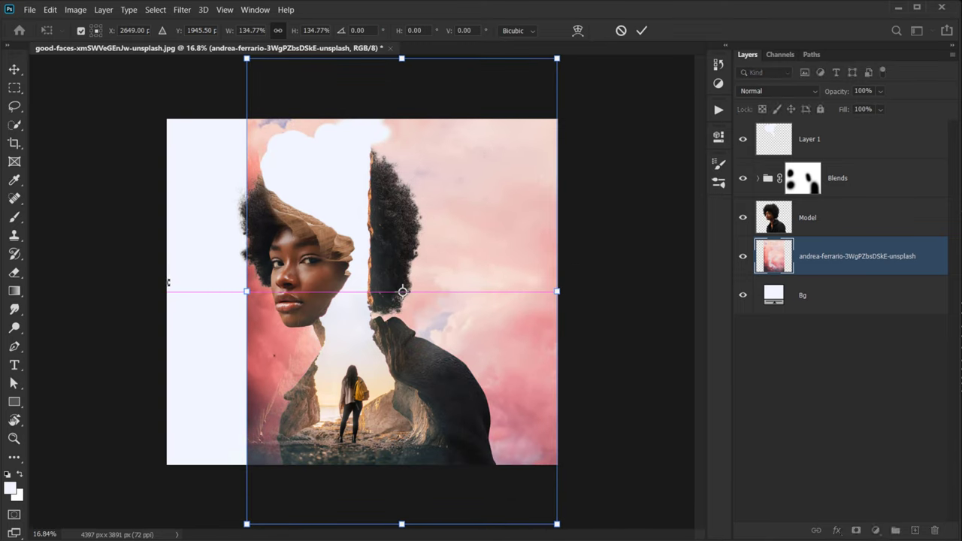
left_click_drag(245, 292, 160, 291)
left_click_drag(451, 420, 431, 297)
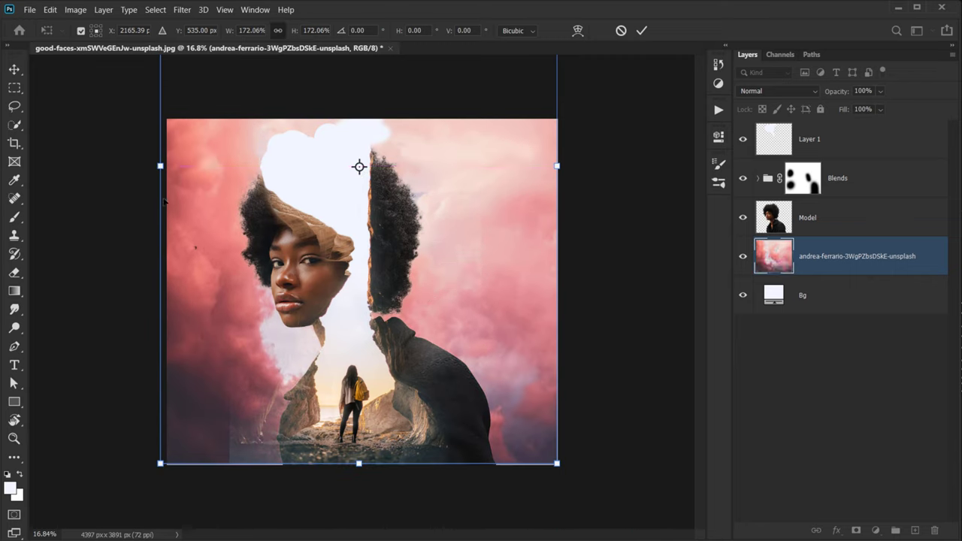
left_click_drag(159, 166, 166, 167)
left_click_drag(299, 341, 299, 347)
key("ctrl+minus")
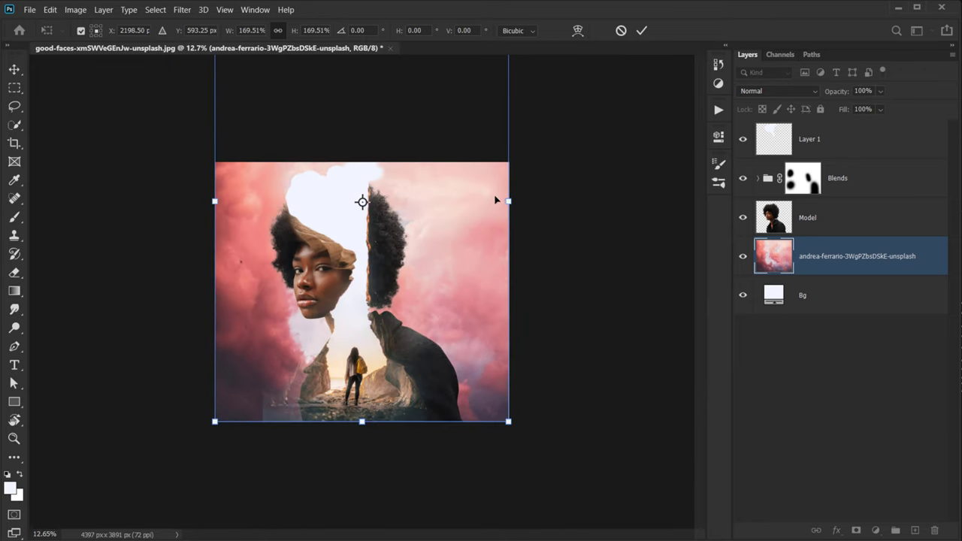
- Enlarge the cloud photo to about 203%, extending it past the canvas's right edge, and raise it to meet the canvas bottom
left_click_drag(511, 200, 571, 182)
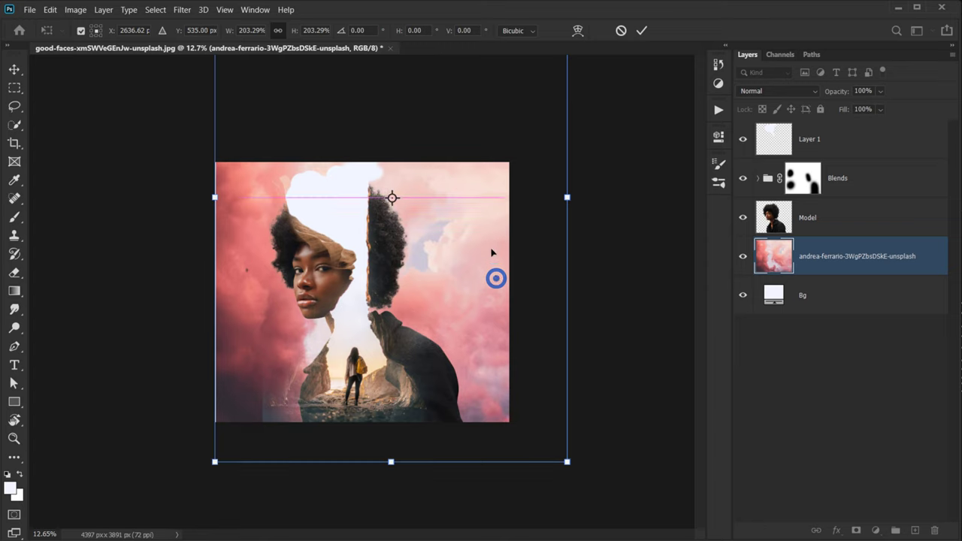
left_click_drag(493, 279, 434, 247)
left_click_drag(358, 327, 430, 316)
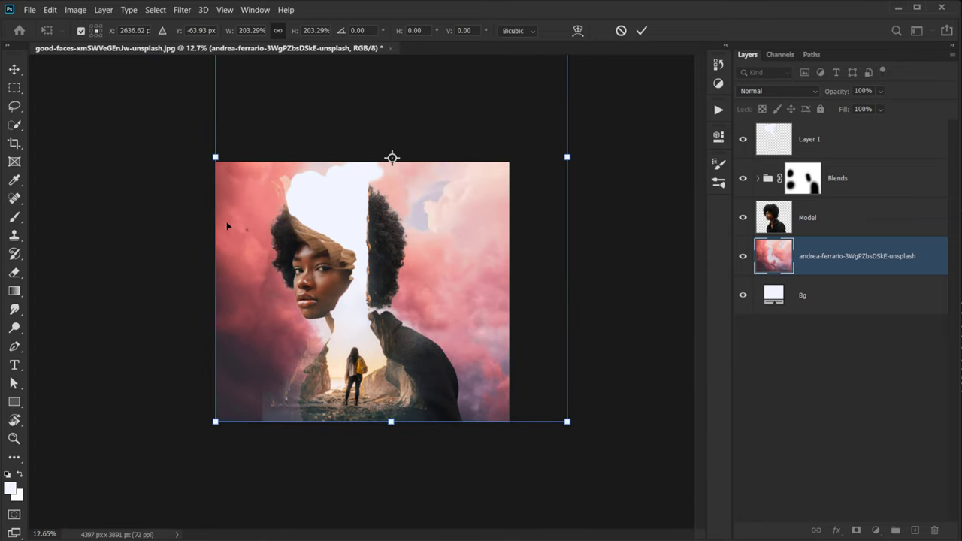
scroll(225, 224, "up", 5)
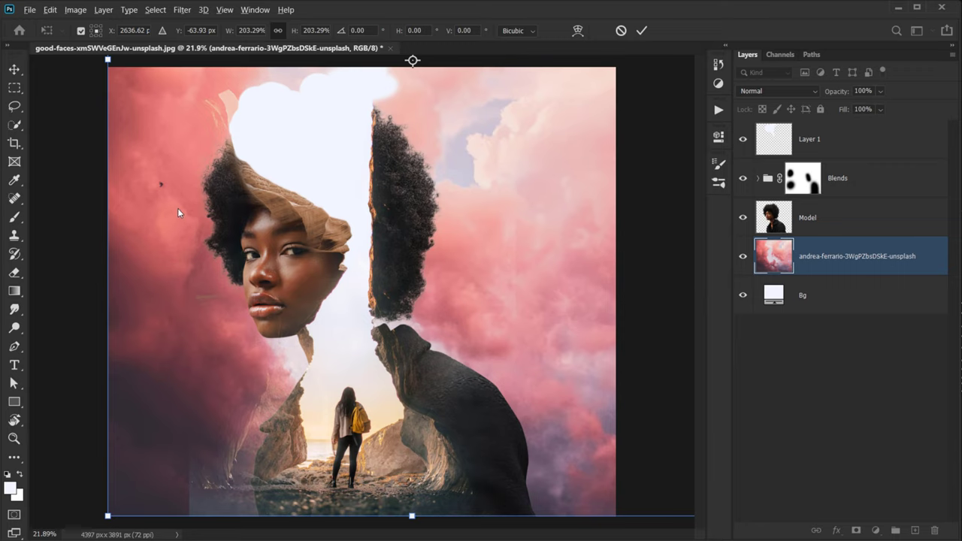
scroll(366, 297, "down", 5)
- Enlarge the cloud photo to about 233%, align it with the canvas's lower-left corner, and apply the transformation
left_click_drag(565, 161, 629, 160)
left_click_drag(473, 294, 441, 267)
left_click_drag(181, 138, 205, 121)
mouse_move(531, 330)
left_mouse_down()
mouse_move(524, 323)
mouse_move(544, 326)
left_mouse_up()
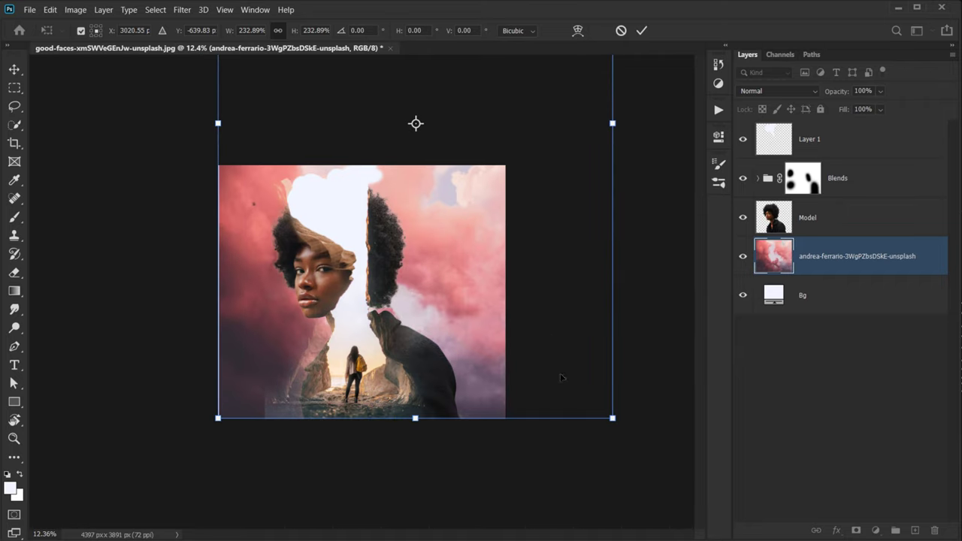
left_click_drag(613, 418, 612, 419)
left_click(641, 30)
- Shift the cloud photo slightly to the left behind the portrait
key("ctrl+plus")
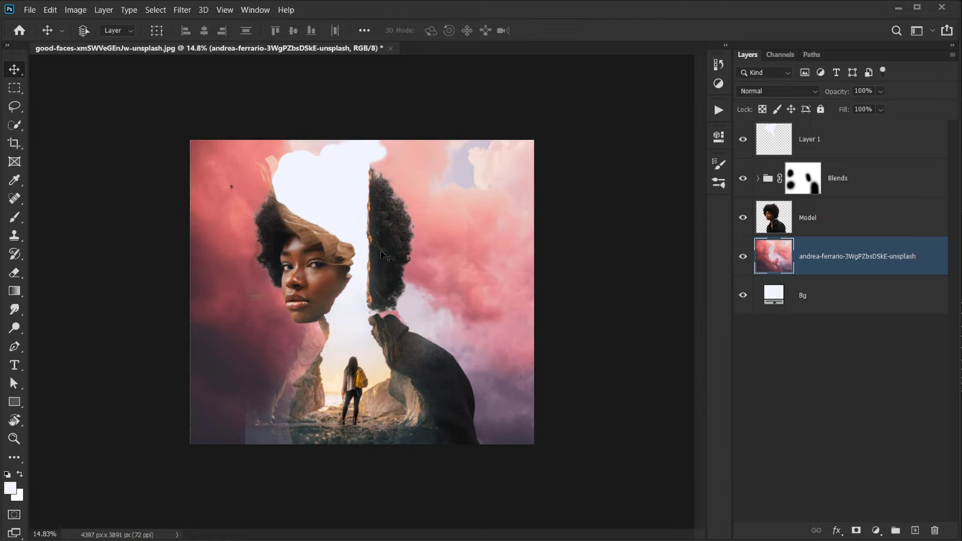
left_click_drag(469, 276, 447, 272)
key("ctrl+0")
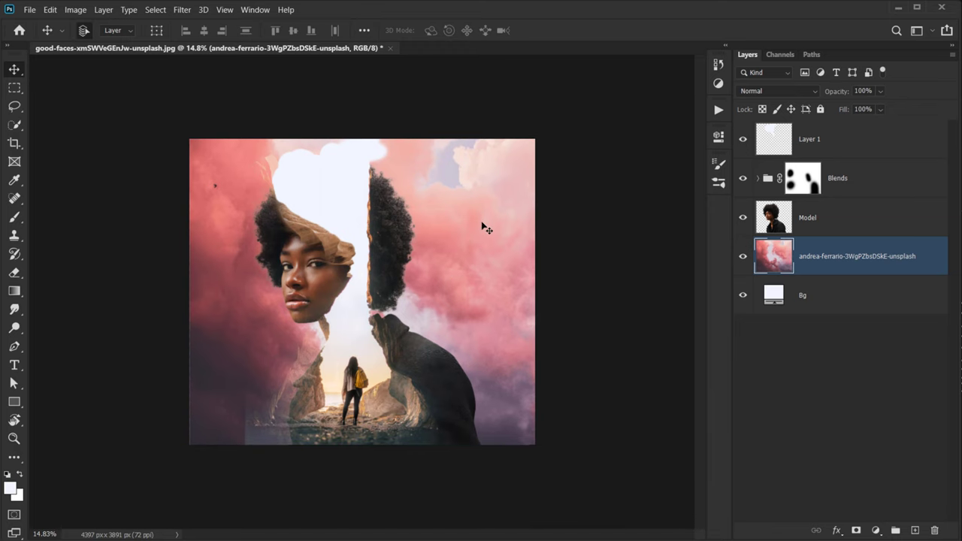
key("ctrl+minus")
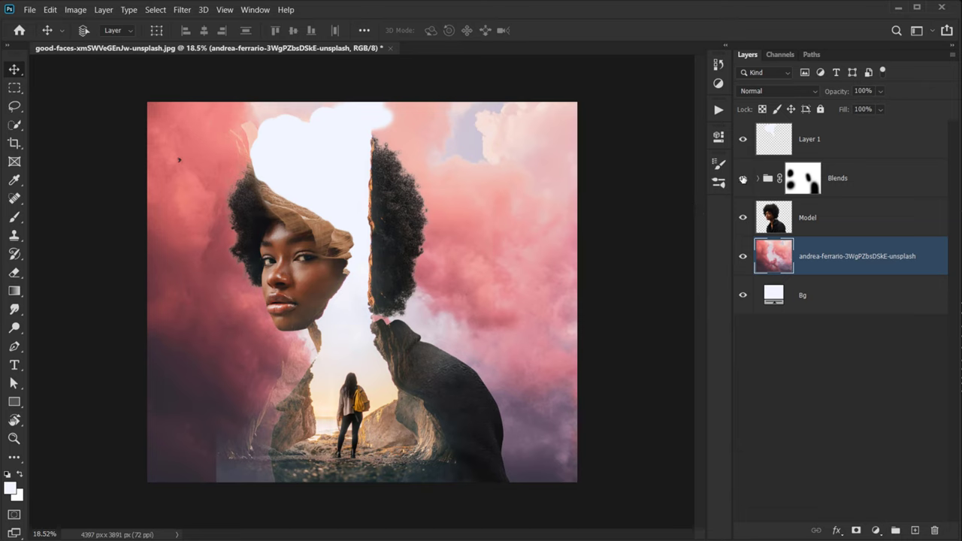
- Compare the portrait with the Blends group and Layer 1 each hidden and shown, with the Blends mask selected
left_click(743, 179)
left_click(743, 178)
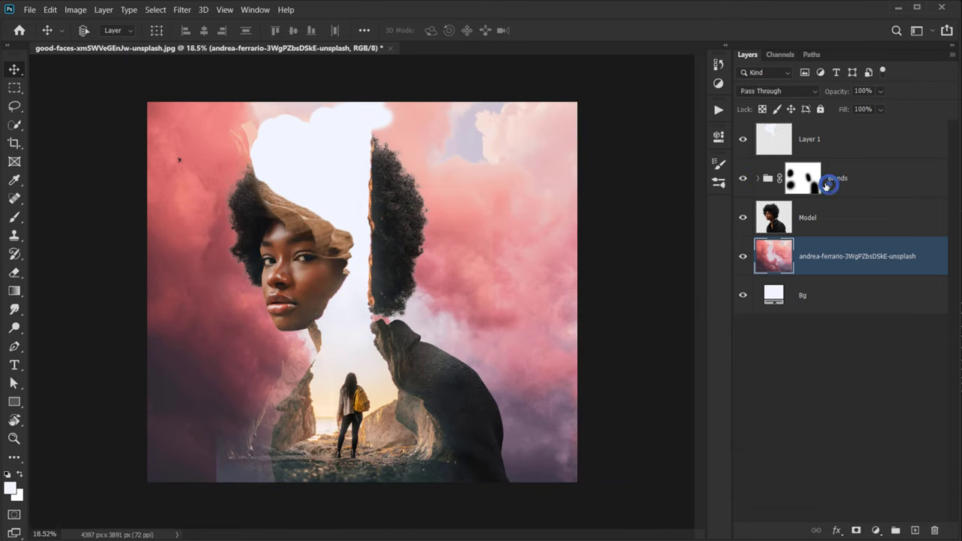
left_click(801, 180)
left_click(744, 179)
left_click(744, 179)
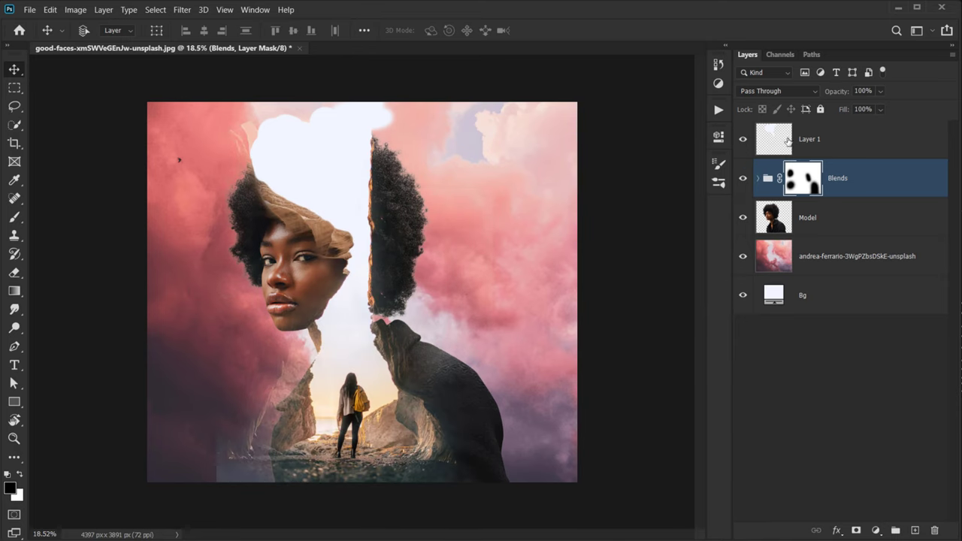
left_click(744, 139)
left_click(744, 140)
left_click(743, 179)
left_click(744, 180)
- Paint black on the Blends mask with an 801 px brush to clear the haze in front of the chest and below the chin
key("b")
right_click(157, 398, "alt")
left_click_drag(234, 397, 236, 460)
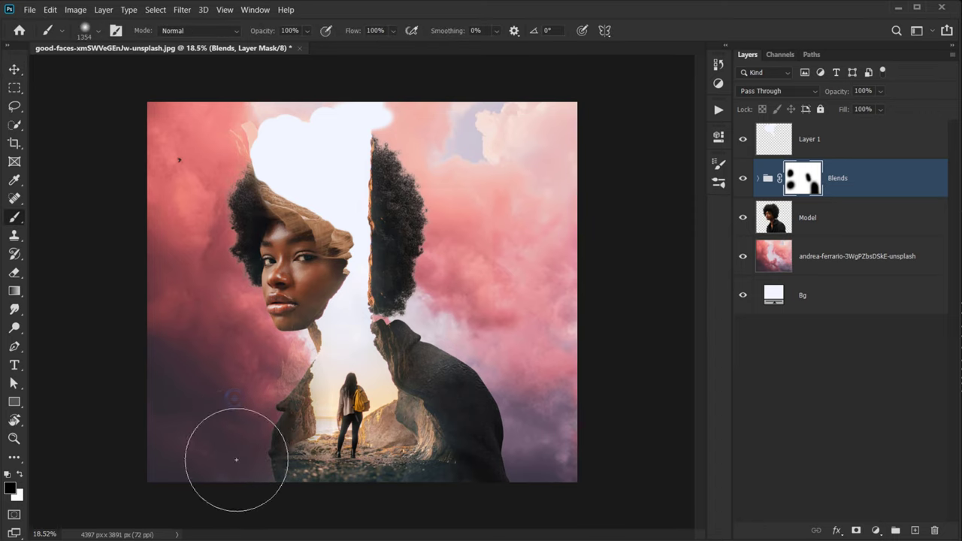
key("ctrl+z")
right_click(217, 395, "alt")
mouse_move(258, 361)
left_mouse_down()
mouse_move(261, 350)
mouse_move(230, 436)
mouse_move(222, 430)
mouse_move(247, 485)
mouse_move(230, 424)
mouse_move(232, 365)
left_mouse_up()
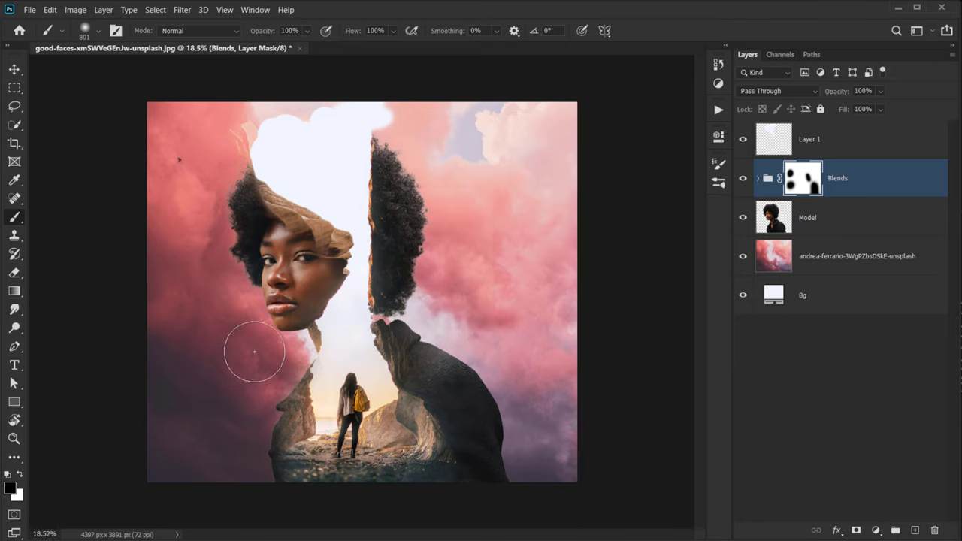
- Paint black on the Blends mask over the background behind the rear shoulder and beside the rear hair
mouse_move(498, 396)
left_mouse_down()
mouse_move(515, 440)
mouse_move(536, 422)
left_mouse_up()
mouse_move(493, 236)
left_mouse_down()
mouse_move(489, 260)
mouse_move(478, 172)
mouse_move(431, 185)
mouse_move(482, 260)
mouse_move(449, 226)
left_mouse_up()
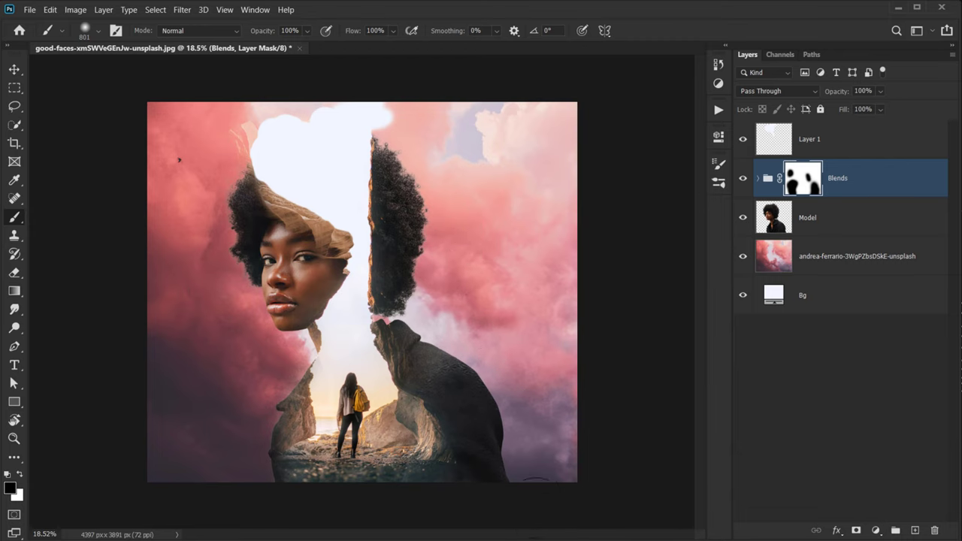
scroll(120, 346, "up", 2)
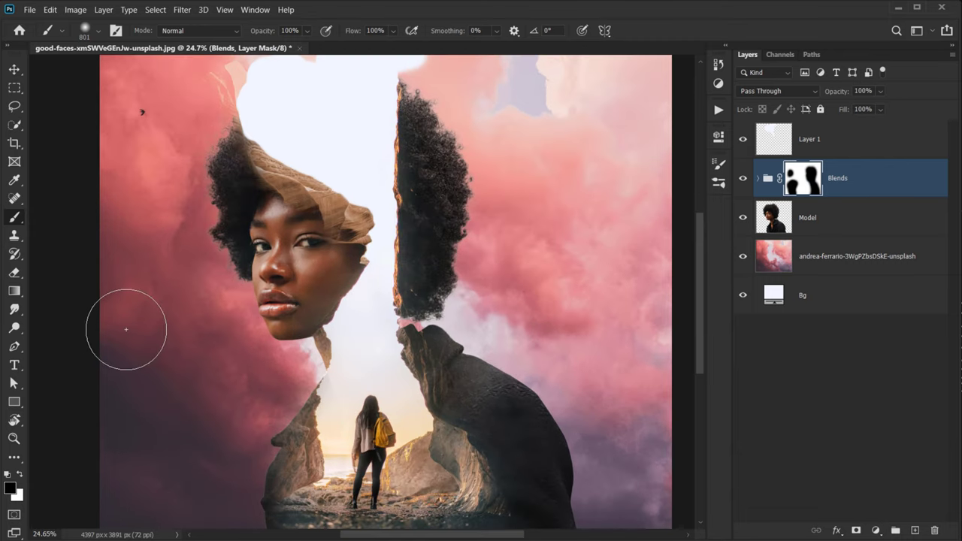
scroll(289, 309, "down", 2)
- Rename the cloud photo layer Clouds and set its opacity to 54%
double_click(834, 256)
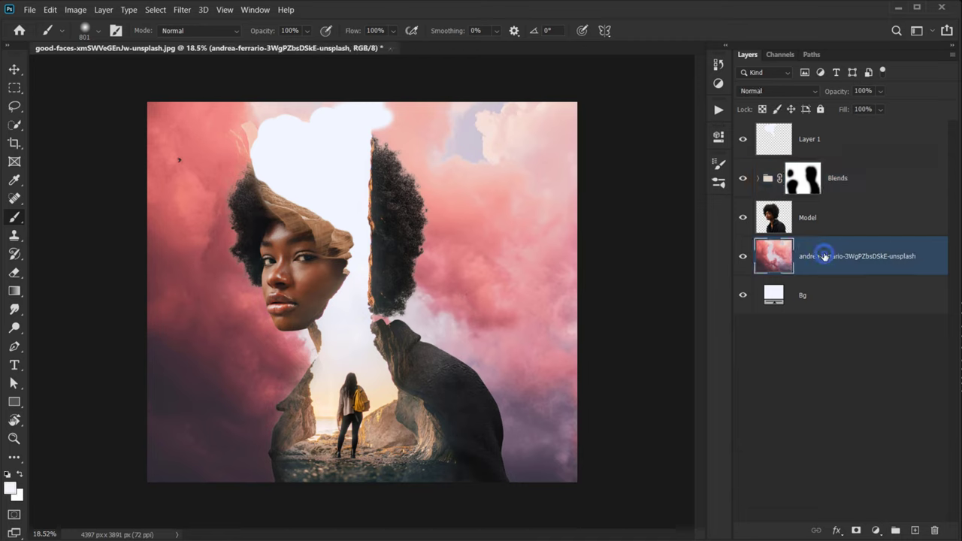
type("C")
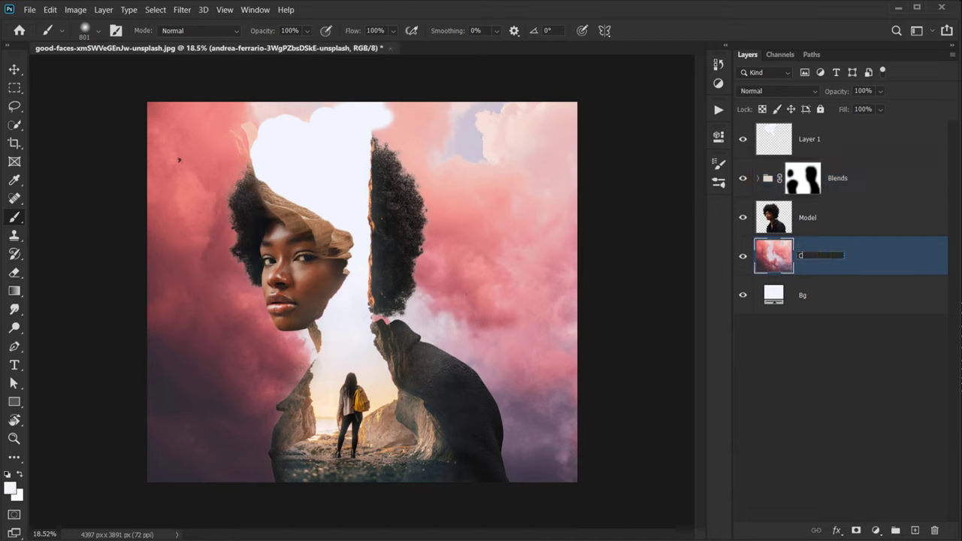
type("louds")
key("Return")
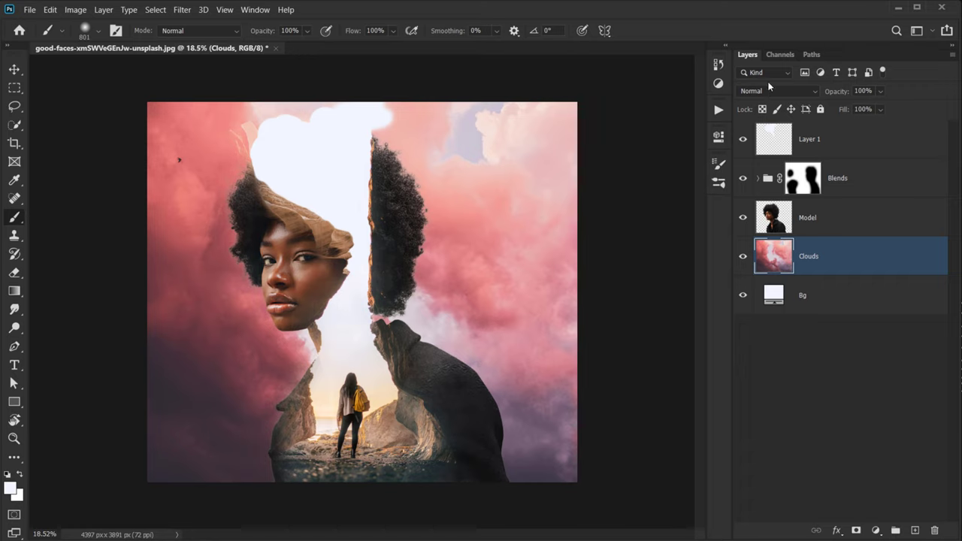
left_click_drag(845, 91, 812, 96)
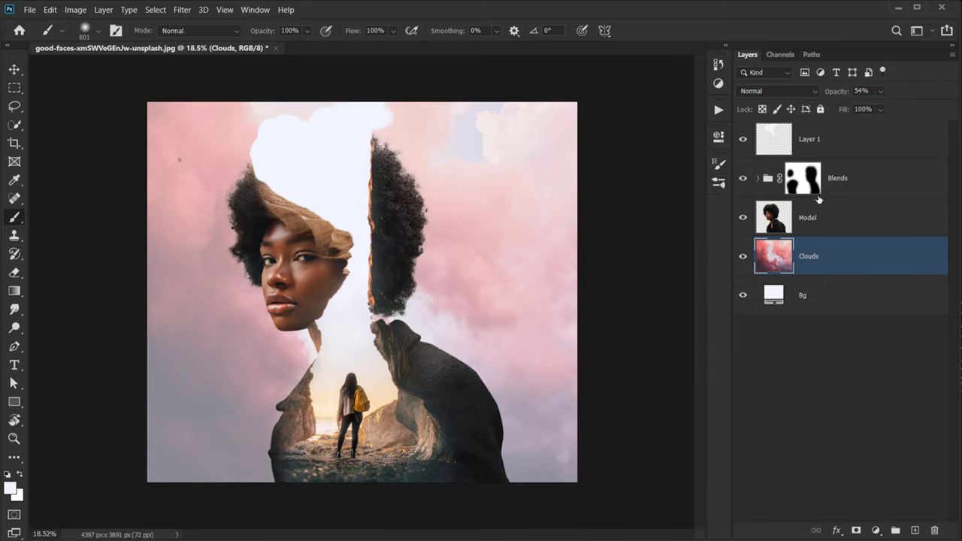
- Nudge the clouds slightly down and add a white layer mask to the Clouds layer
key("v")
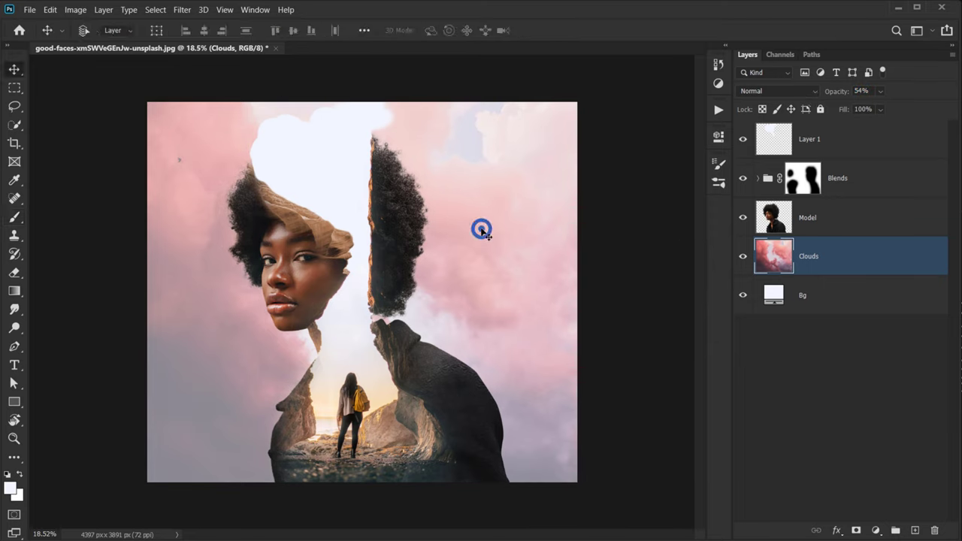
mouse_move(481, 228)
left_mouse_down()
mouse_move(483, 238)
mouse_move(496, 236)
mouse_move(485, 236)
left_mouse_up()
left_click(831, 256)
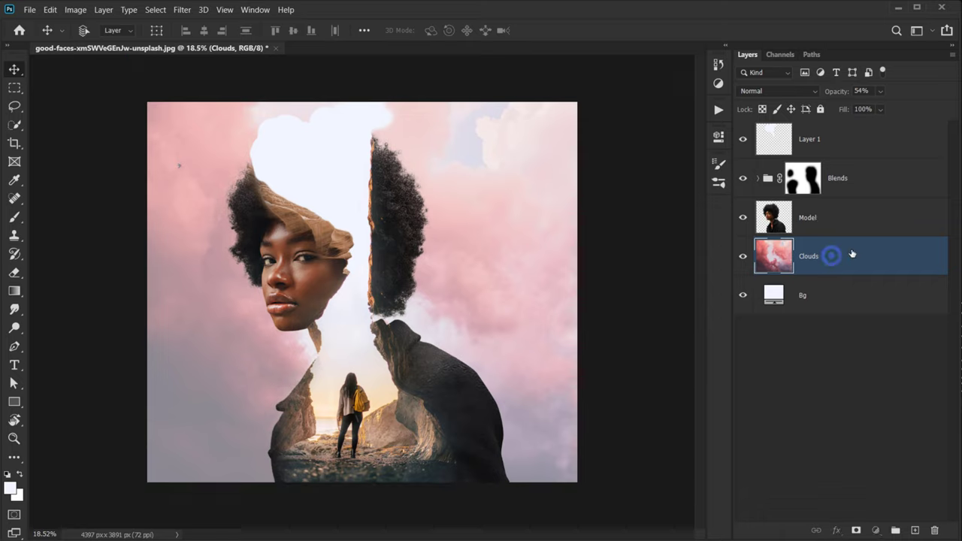
left_click(855, 531)
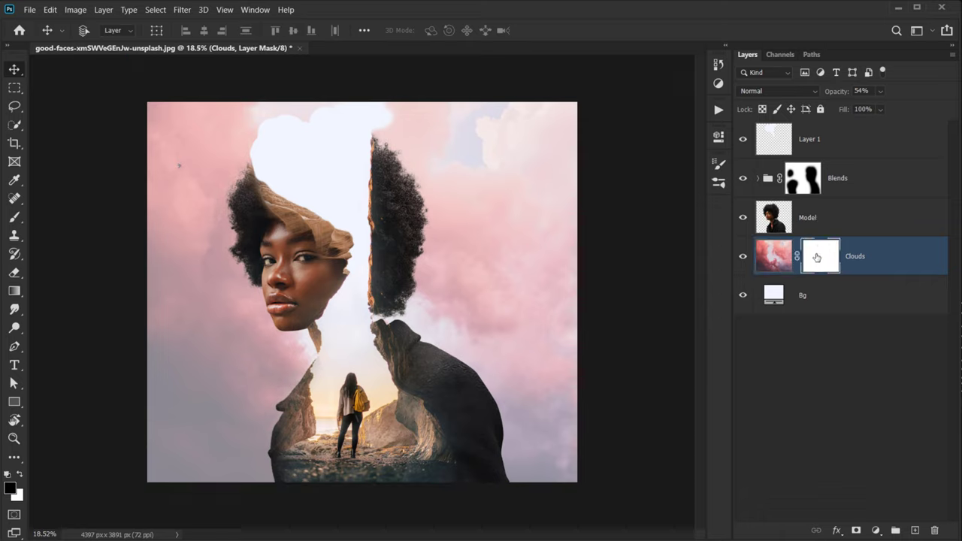
- Set up the Gradient tool with the linear style and the black-to-transparent preset from the Basics folder
left_click_drag(13, 291, 57, 284)
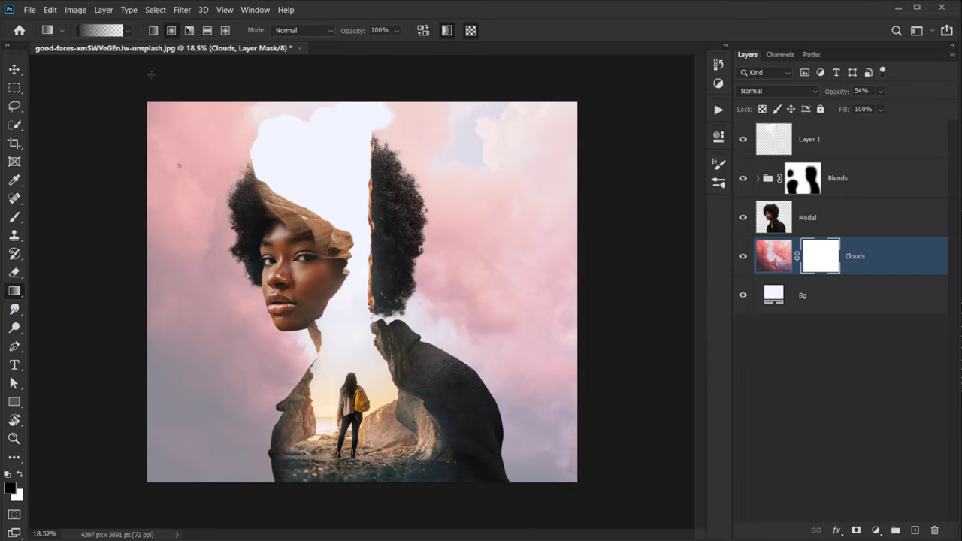
left_click(170, 30)
left_click(152, 31)
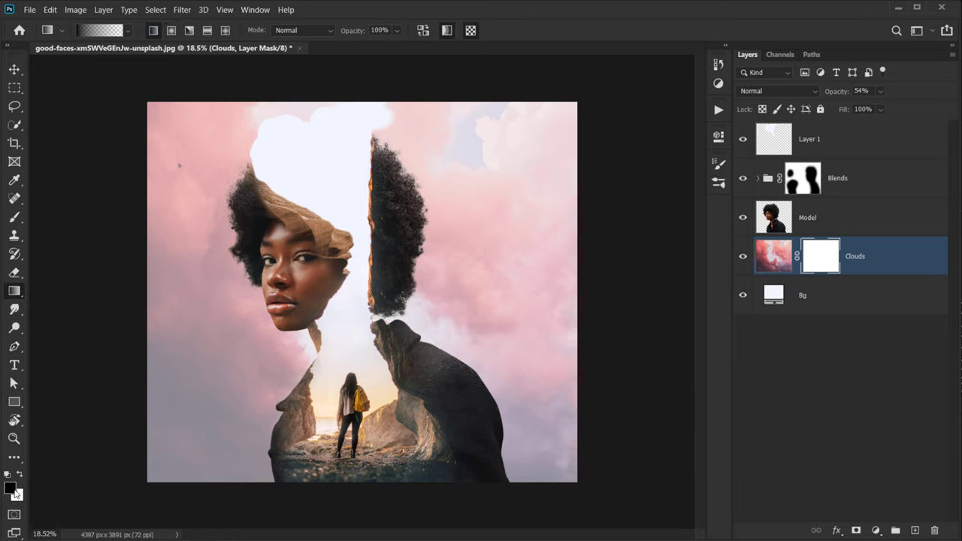
left_click(125, 30)
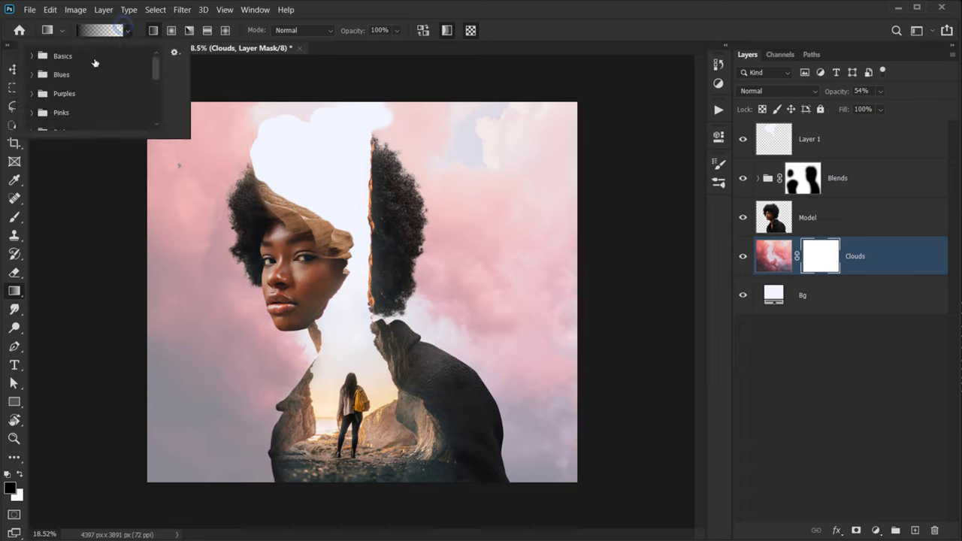
left_click(31, 56)
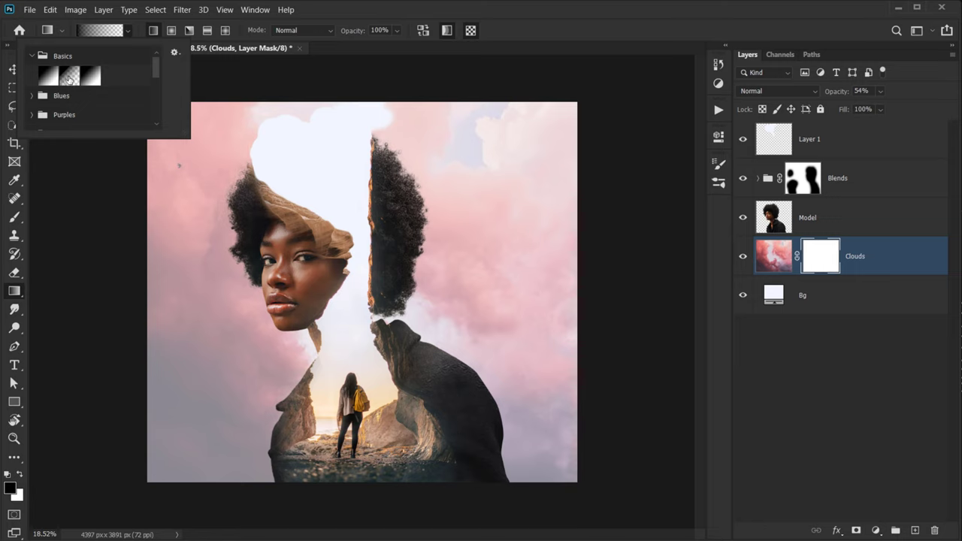
left_click(70, 79)
left_click(433, 10)
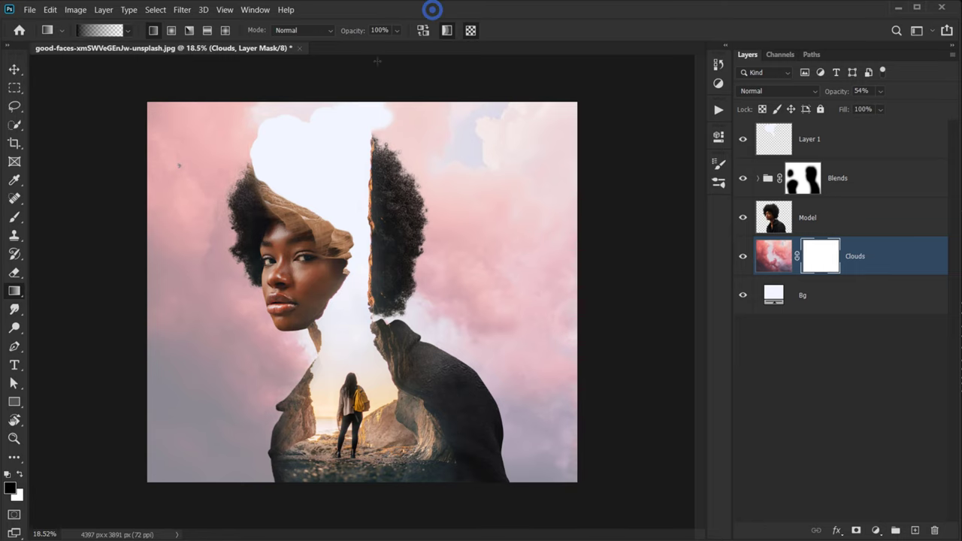
- Draw linear black gradients on the Clouds mask from the canvas's upper edge downward to fade the upper clouds into the background
left_click(355, 91)
left_click_drag(385, 272, 384, 271)
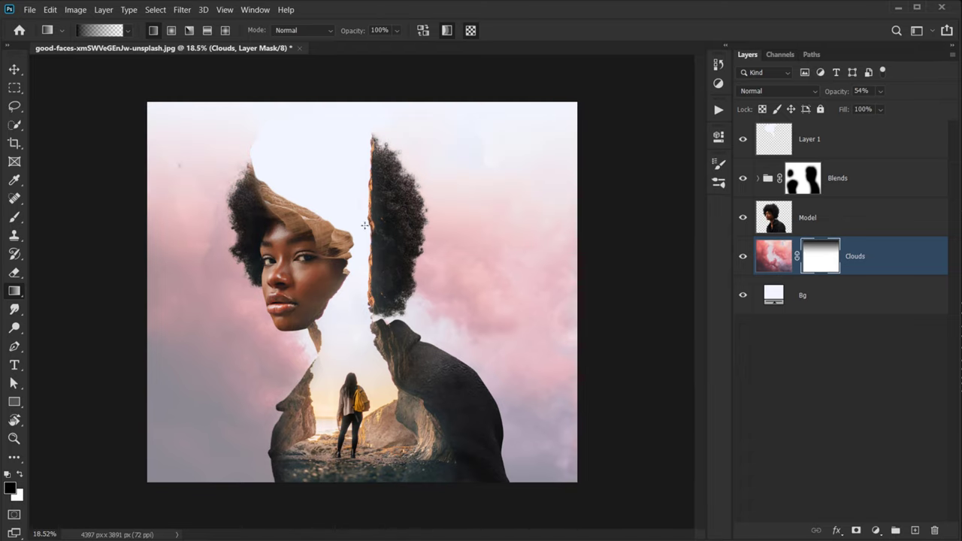
left_click_drag(322, 57, 350, 343)
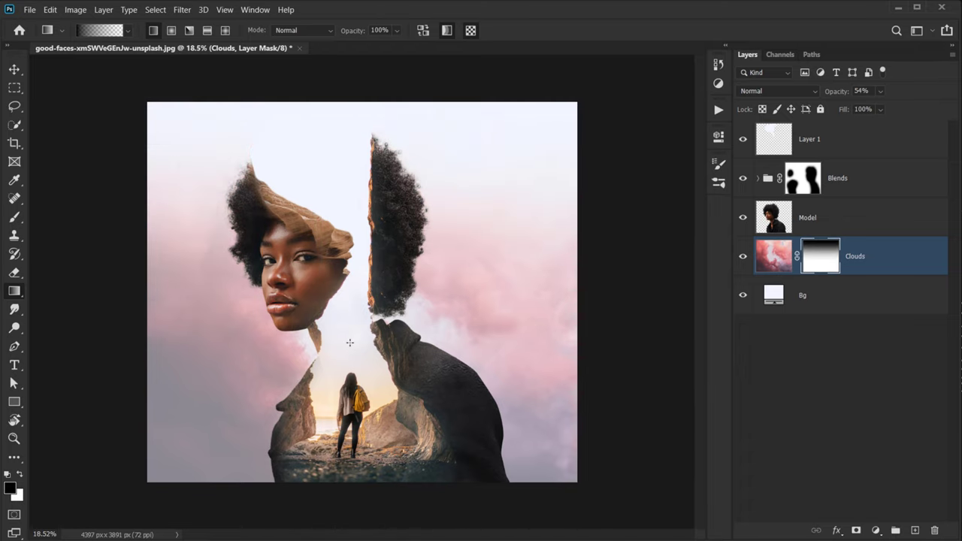
scroll(356, 214, "down", 4)
scroll(353, 204, "up", 7)
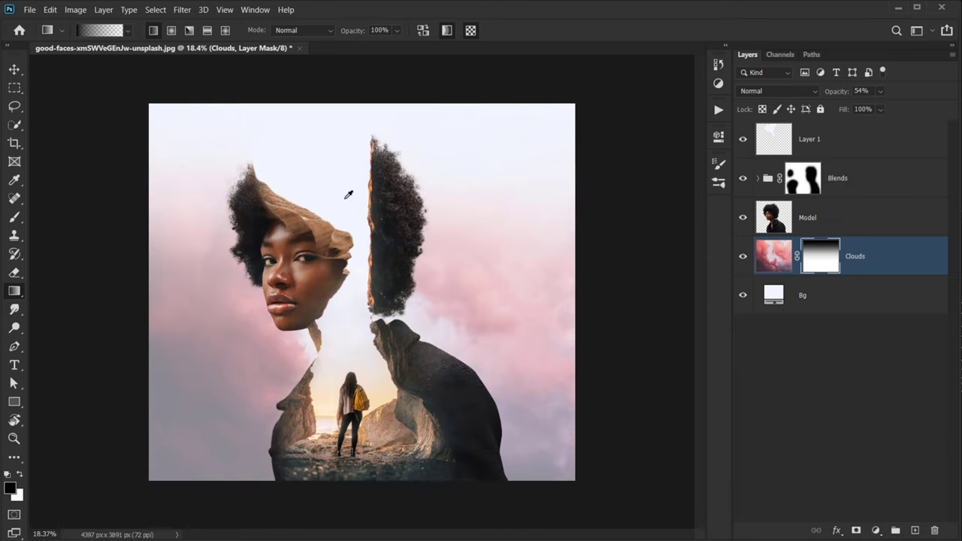
left_click_drag(262, 120, 284, 174)
scroll(310, 176, "down", 3)
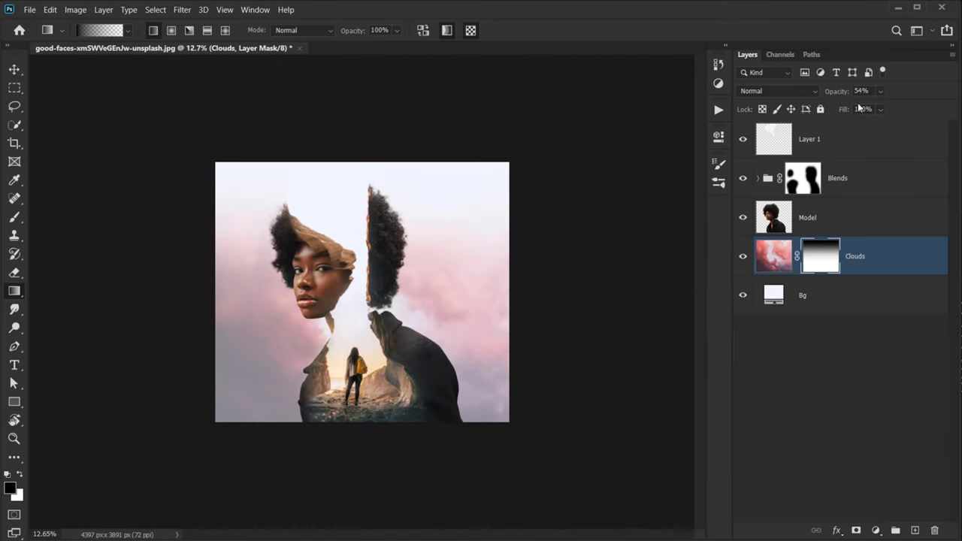
- Redraw the fade over the upper clouds with a shorter, softer gradient on the Clouds mask, keeping the layer at 54% opacity
left_click_drag(841, 91, 843, 91)
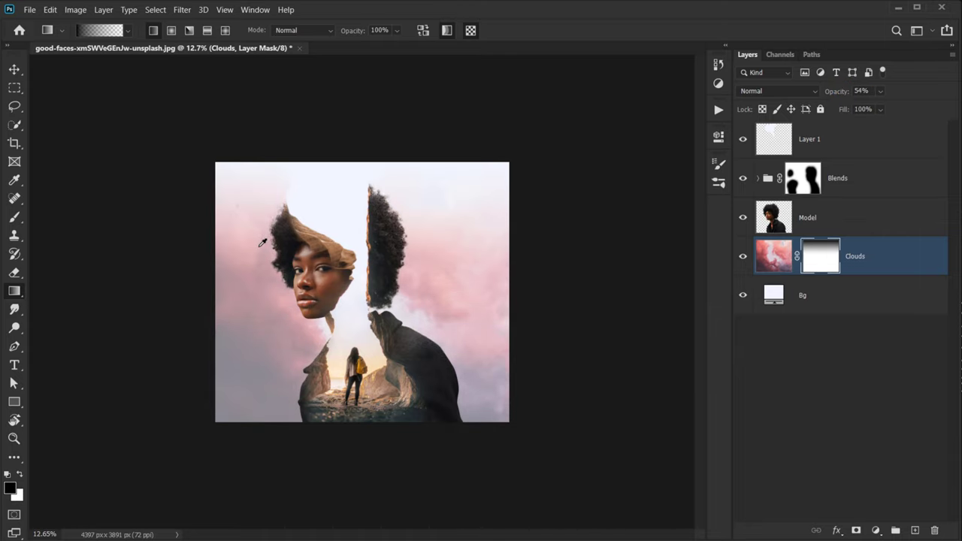
scroll(262, 243, "up", 3)
left_click_drag(306, 178, 329, 234)
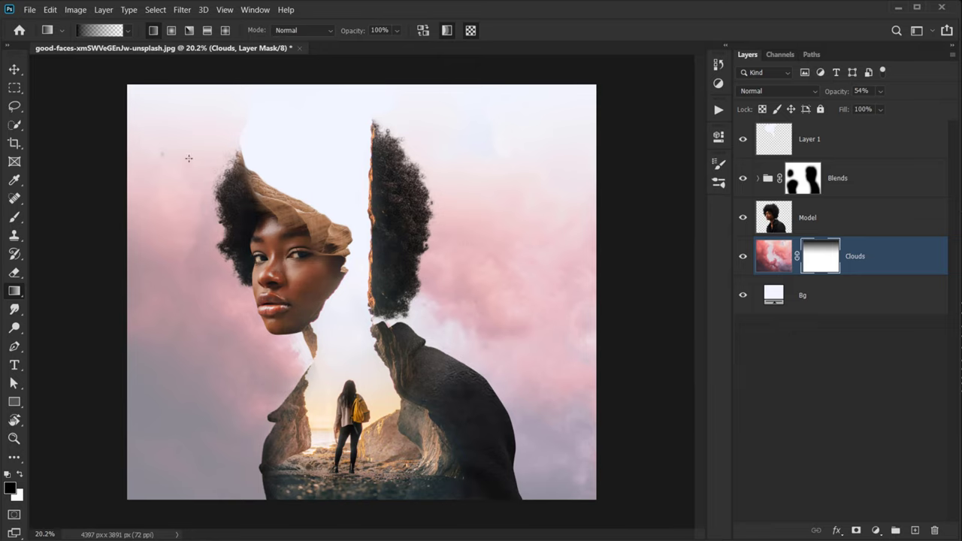
- Draw radial black gradients on the Clouds mask around the canvas's upper edge, and compare the picture with the Clouds layer hidden
left_click(171, 30)
scroll(300, 112, "down", 1)
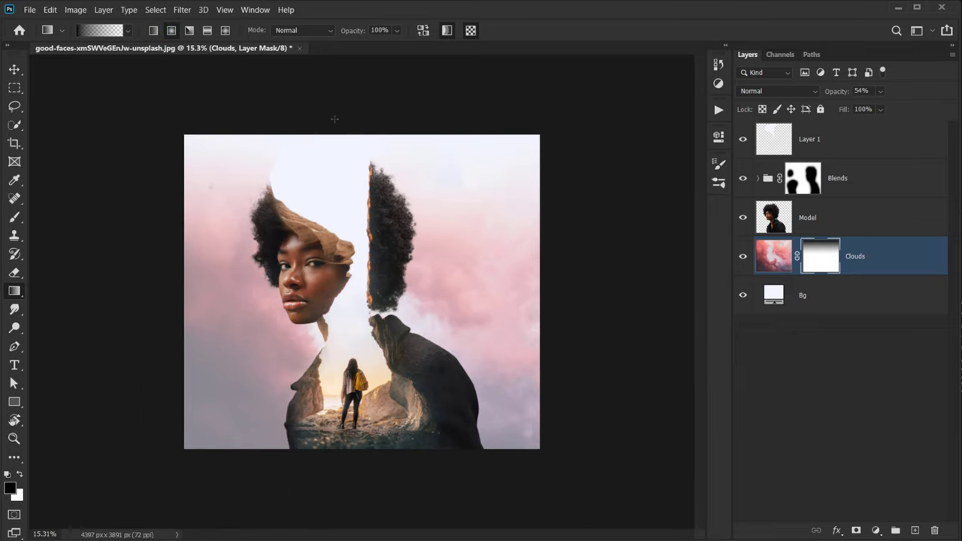
left_click_drag(322, 109, 322, 231)
left_click_drag(291, 118, 291, 218)
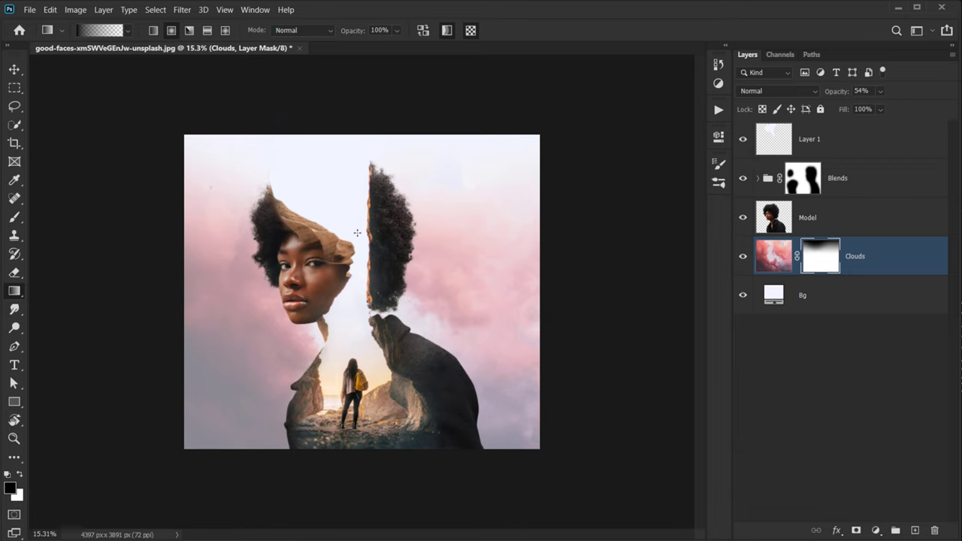
key("ctrl+0")
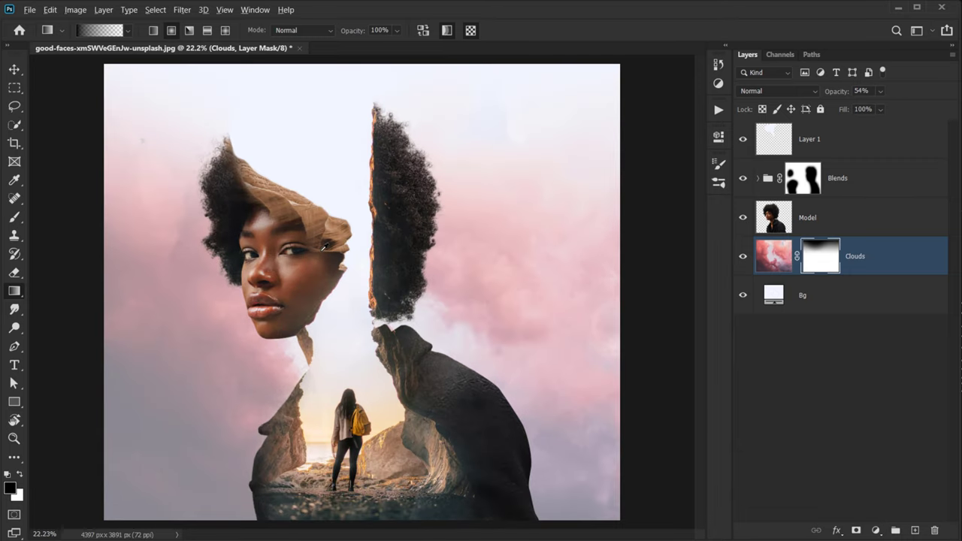
scroll(322, 249, "down", 4)
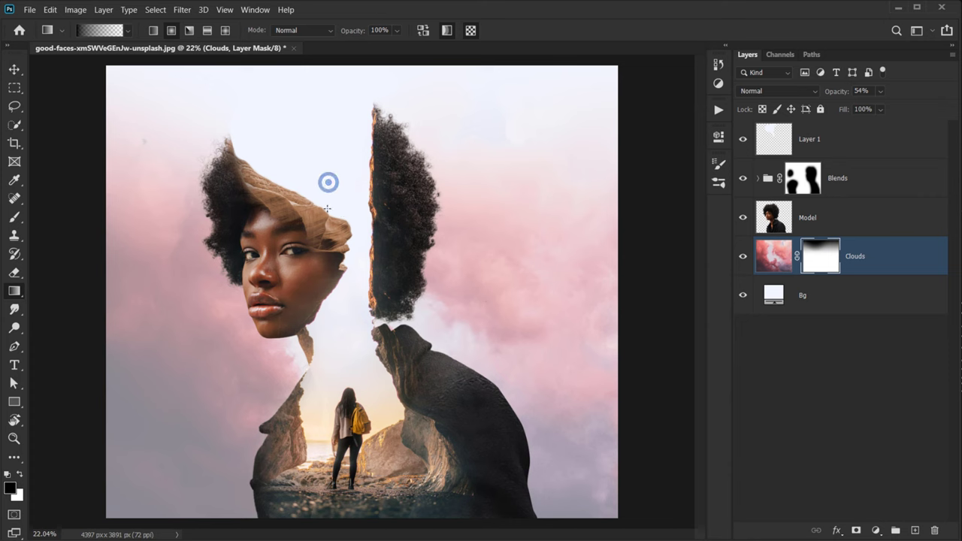
scroll(324, 183, "up", 3)
left_click(775, 257)
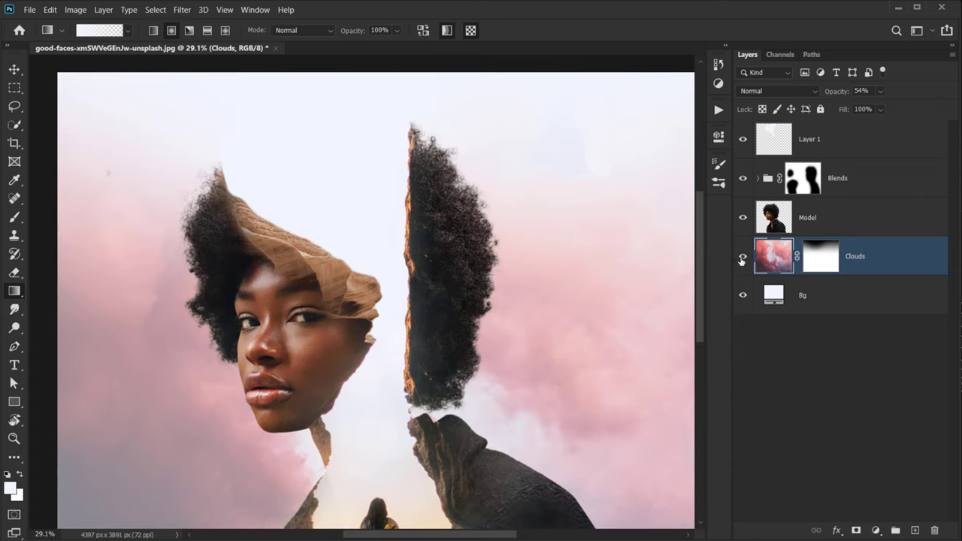
left_click(743, 258)
left_click(744, 259)
scroll(201, 268, "down", 2)
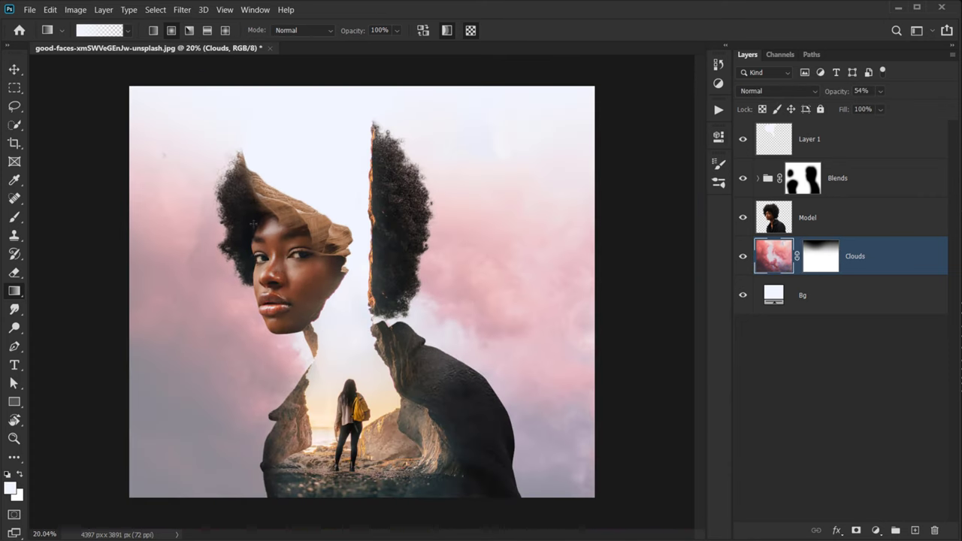
- Paint black on the Clouds mask with a large soft brush, up to 1847 px, to clear leftover cloud along the canvas's upper area
left_click(813, 250)
key("b")
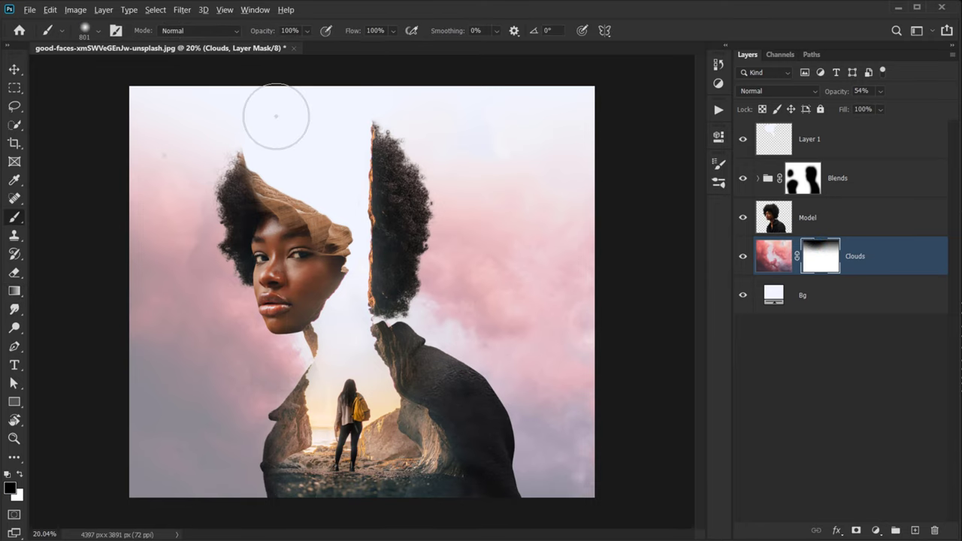
left_click_drag(275, 115, 311, 120)
left_click_drag(252, 115, 258, 117)
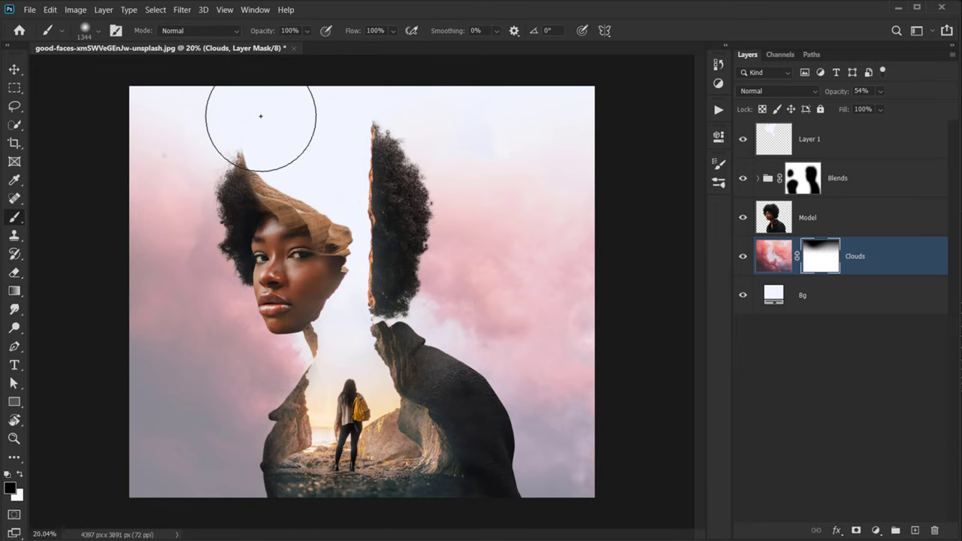
mouse_move(426, 113)
left_mouse_down()
mouse_move(442, 100)
mouse_move(491, 100)
left_mouse_up()
mouse_move(540, 76)
left_mouse_down()
mouse_move(559, 70)
mouse_move(539, 133)
mouse_move(463, 102)
left_mouse_up()
left_click(463, 102)
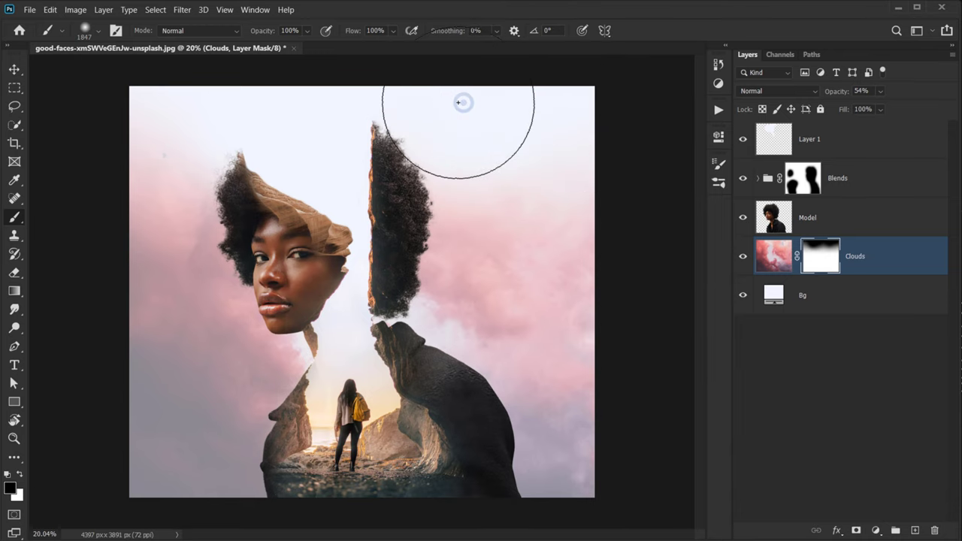
scroll(624, 136, "down", 3)
scroll(343, 156, "up", 3)
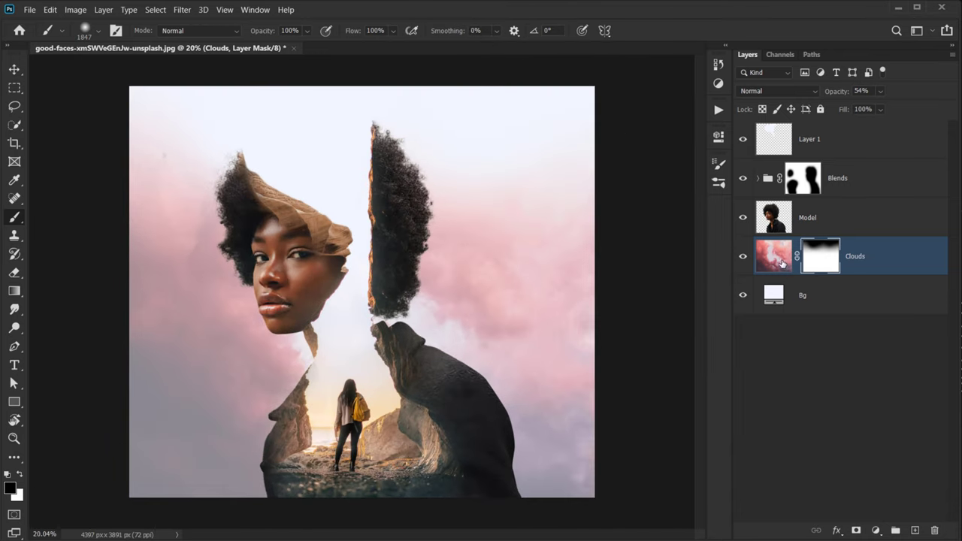
- Set the Clouds layer's opacity to 59% and compare the picture with the layer hidden and shown
left_click(774, 256)
left_click(742, 257)
left_click(742, 257)
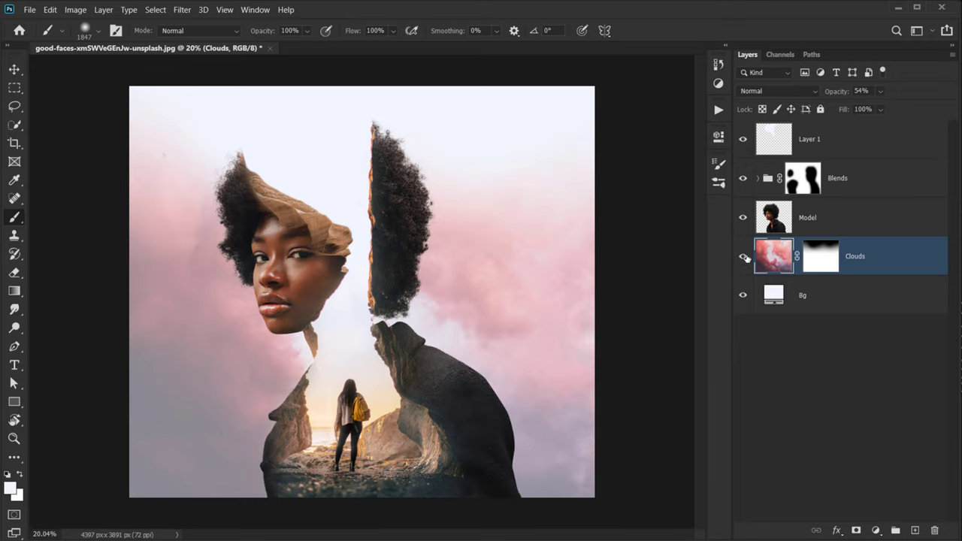
mouse_move(845, 100)
left_mouse_down()
mouse_move(840, 90)
mouse_move(850, 91)
mouse_move(843, 94)
left_mouse_up()
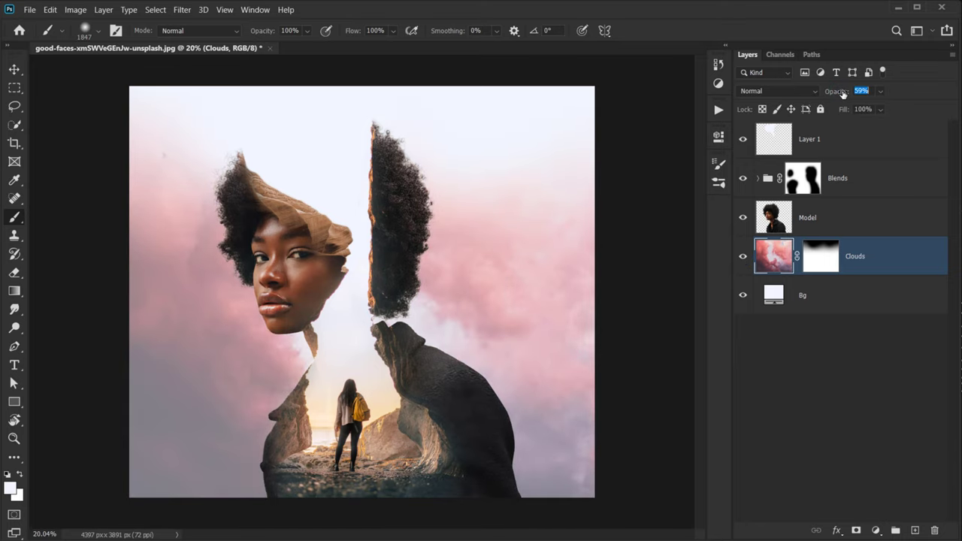
scroll(451, 196, "down", 2)
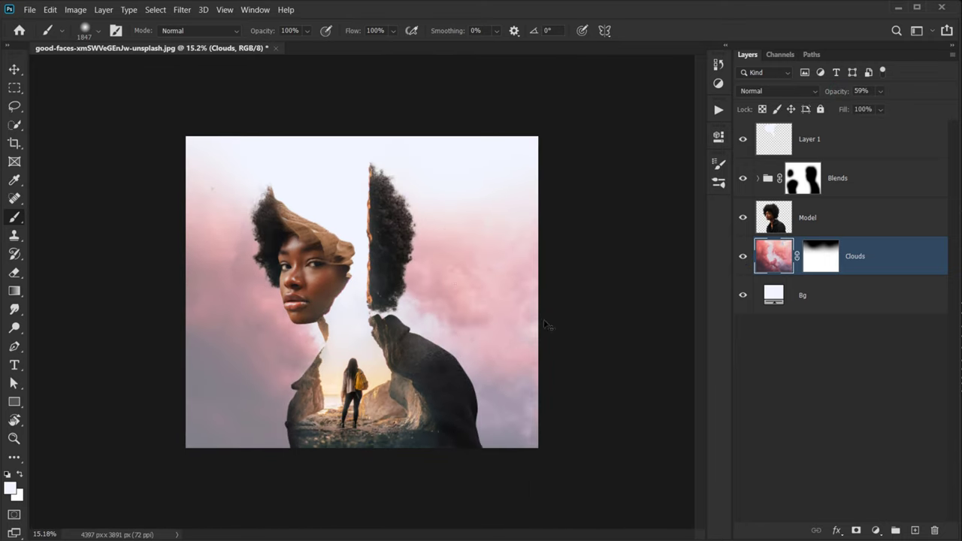
left_click(742, 257)
left_click(742, 256)
scroll(472, 274, "up", 2)
scroll(466, 277, "up", 3)
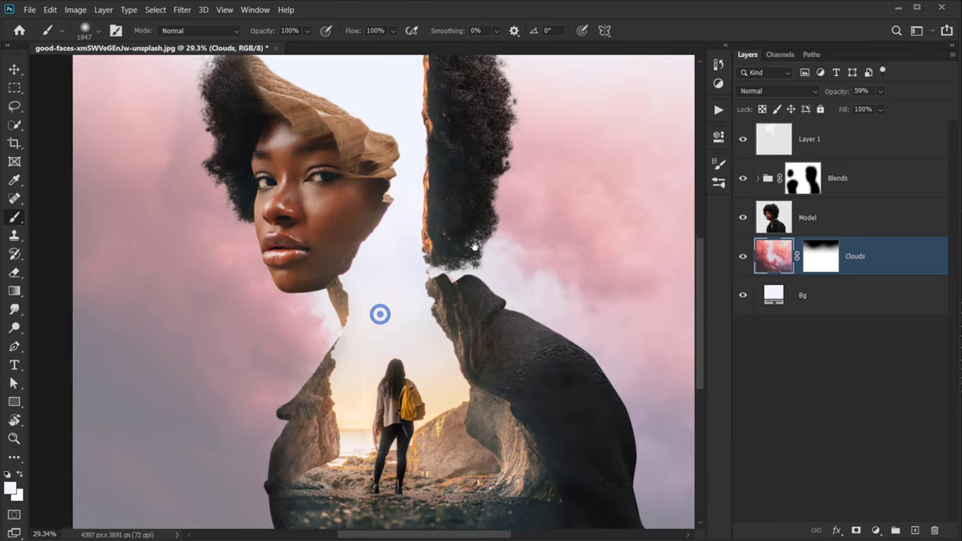
scroll(418, 176, "down", 2)
scroll(416, 176, "up", 1)
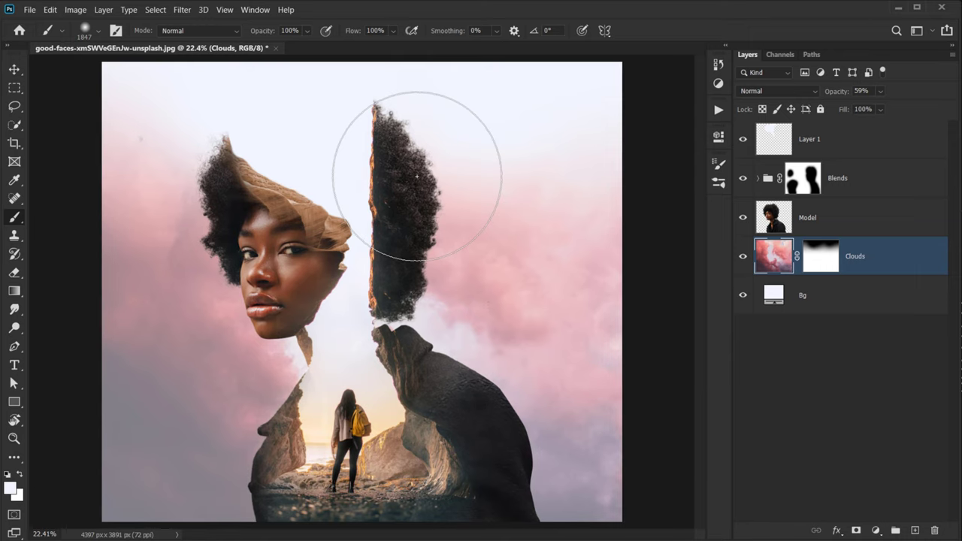
- Place the photo of birds over a blue cloudy sky from the Multiple Exposure folder, slightly below the canvas centre
key("v")
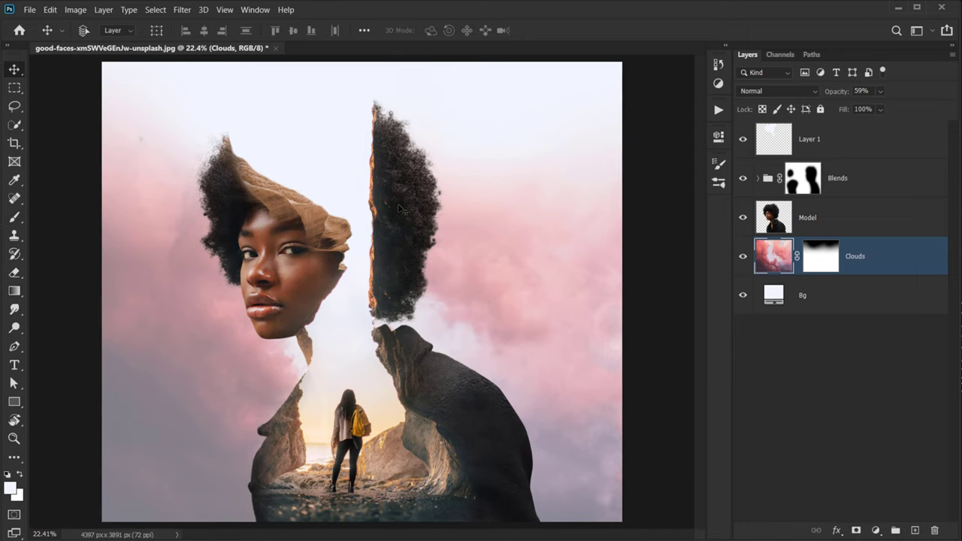
scroll(400, 209, "down", 2)
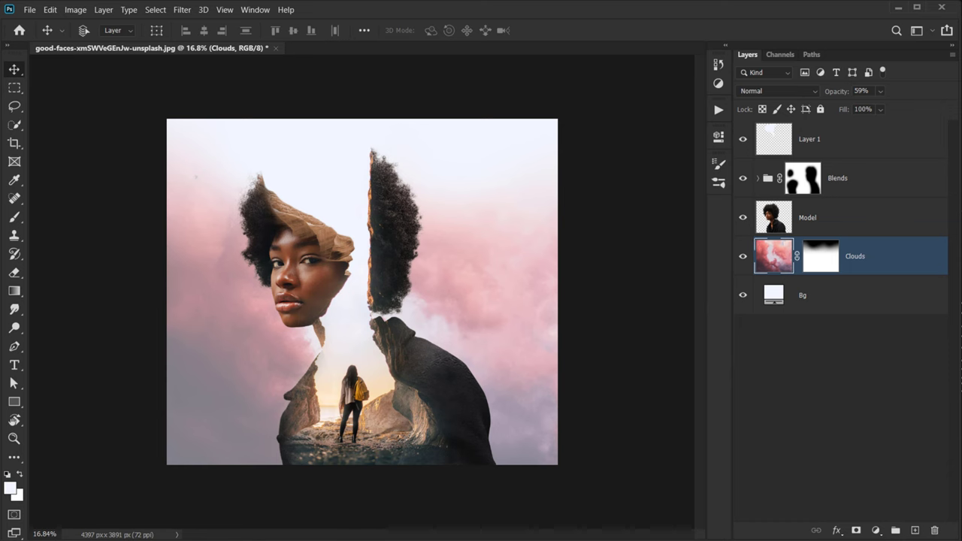
key("alt+Tab")
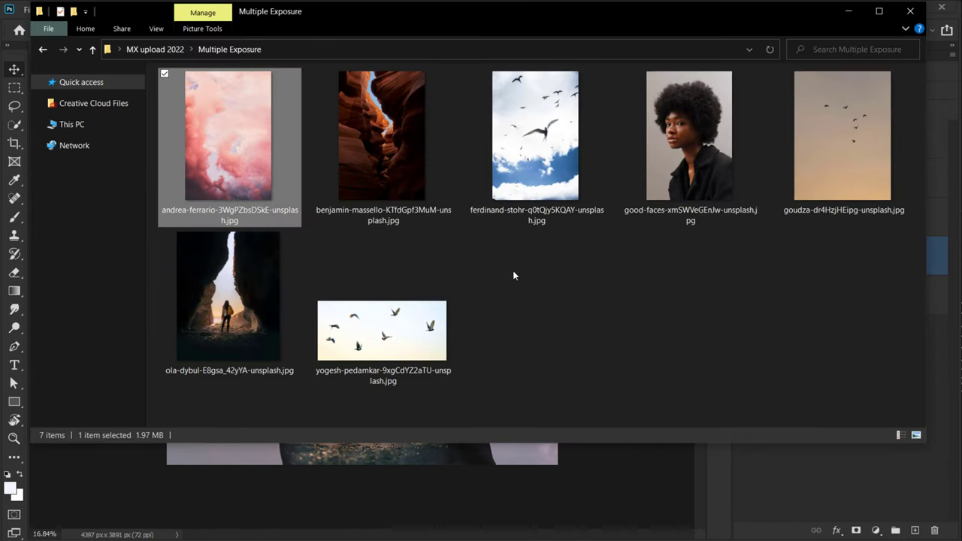
left_click_drag(542, 164, 374, 455)
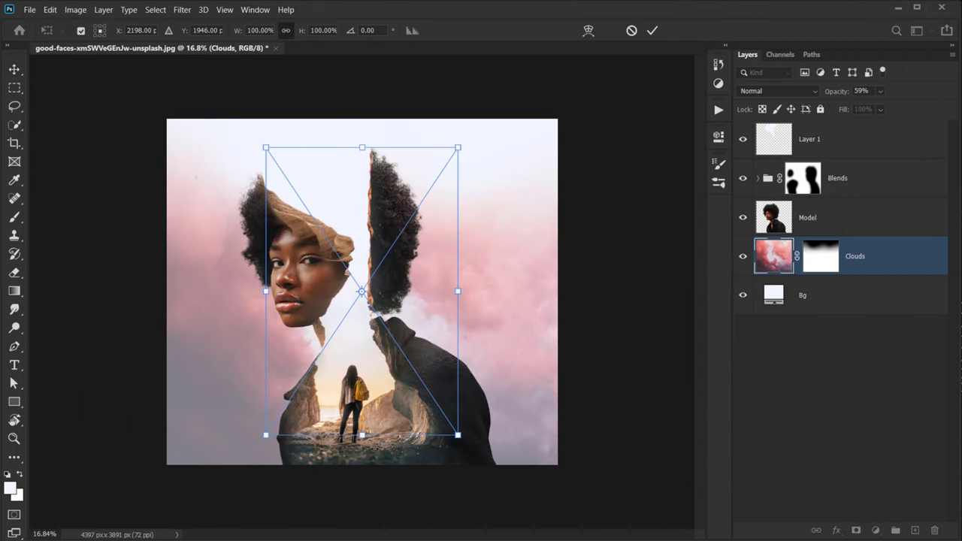
left_click_drag(390, 361, 390, 381)
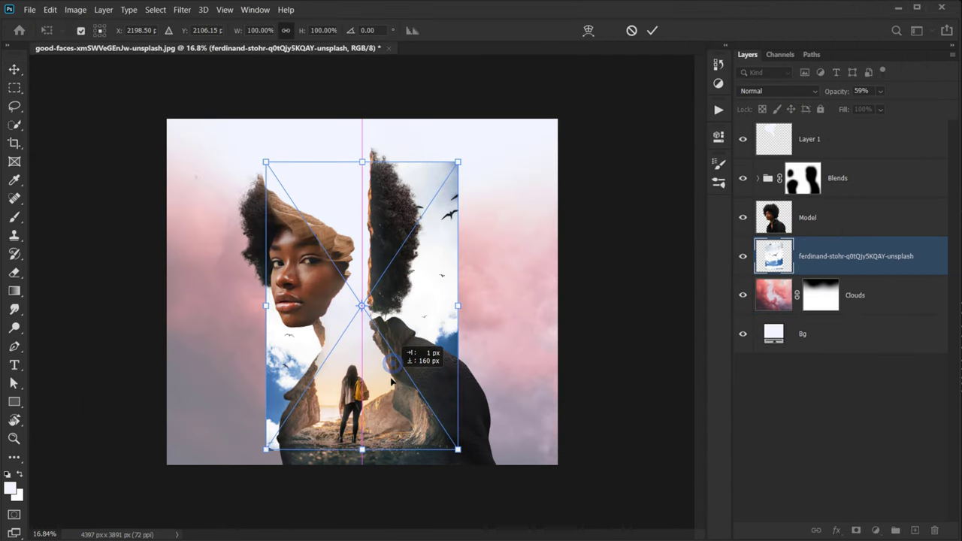
left_click(650, 30)
- Move the birds layer above all other layers and set its blend mode to Multiply
left_click_drag(816, 251, 797, 135)
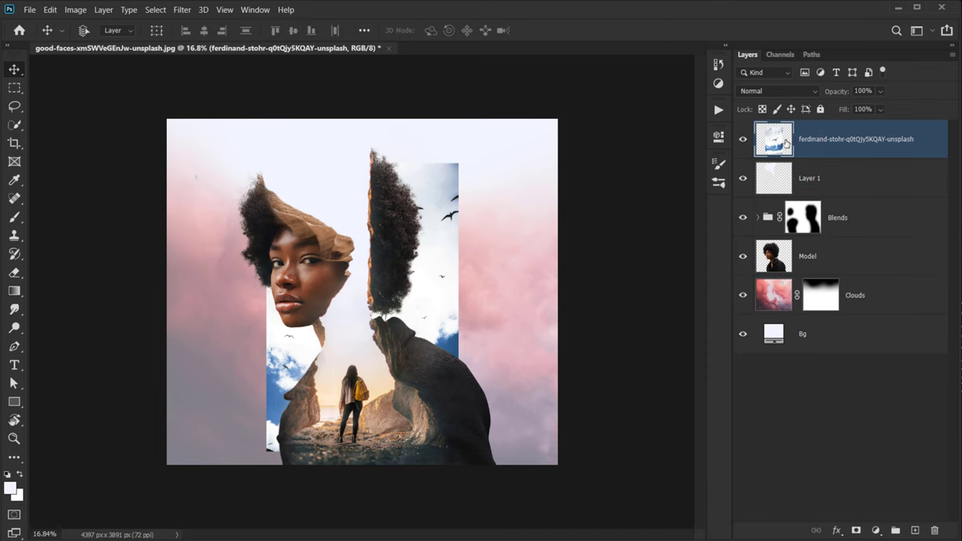
left_click(776, 89)
left_click(751, 143)
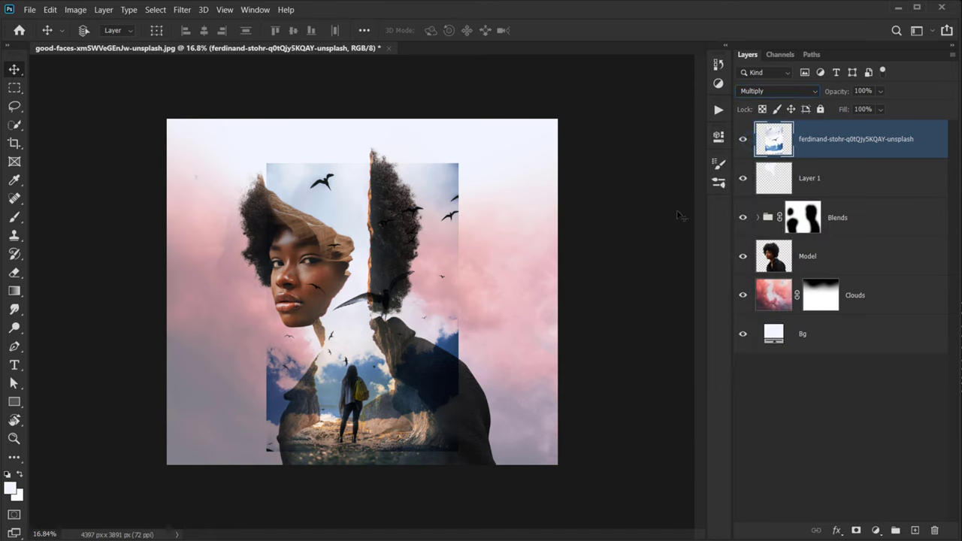
- Scale the birds layer down proportionally to about 48.9% and position it over the gap between the face and the rear hair
mouse_move(389, 310)
left_mouse_down()
mouse_move(385, 295)
mouse_move(385, 324)
left_mouse_up()
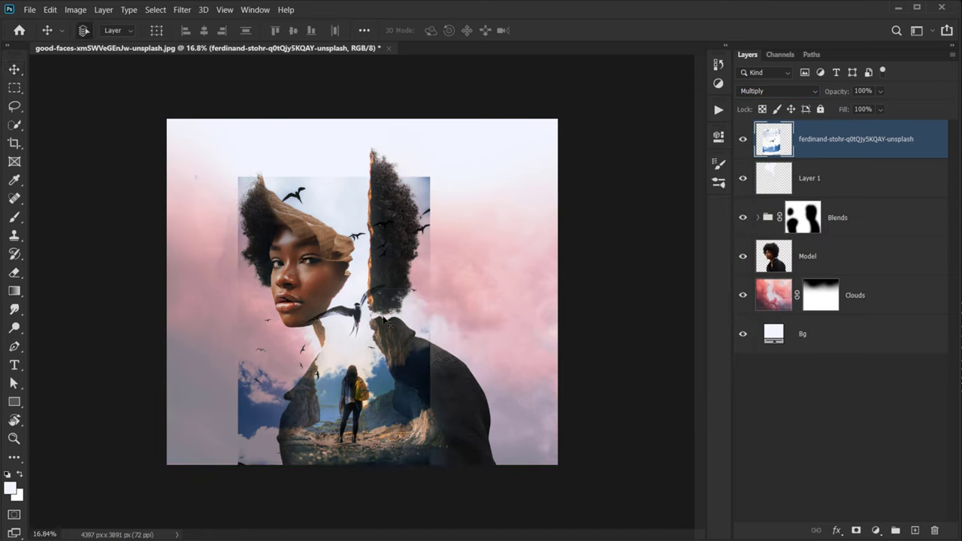
key("ctrl+t")
left_click_drag(236, 326, 299, 325)
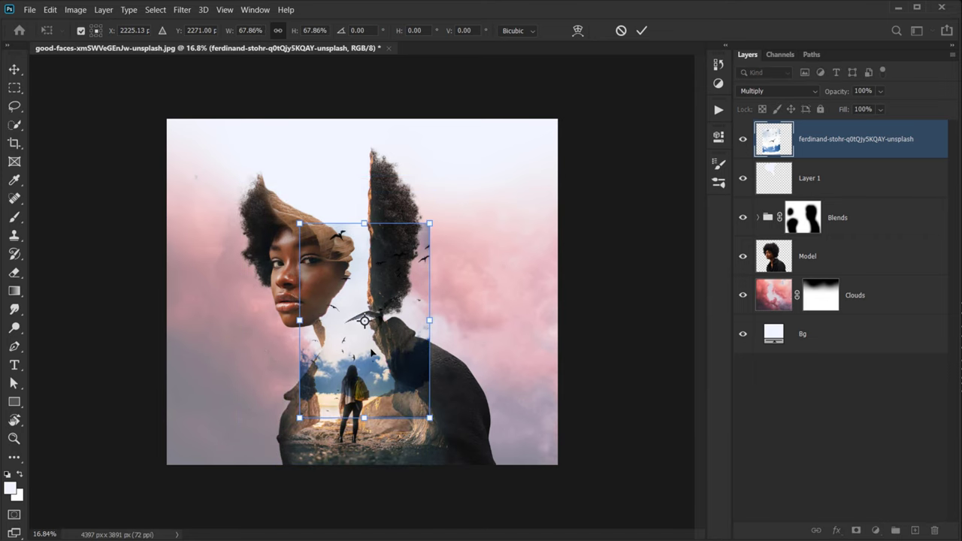
left_click_drag(371, 353, 345, 377)
left_click_drag(273, 346, 297, 346)
left_click_drag(393, 356, 381, 349)
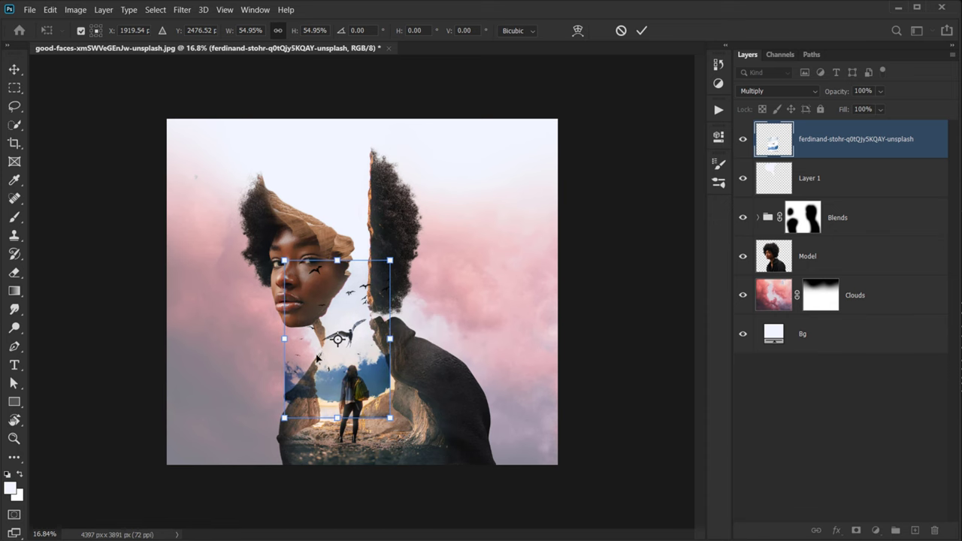
left_click_drag(286, 339, 296, 339)
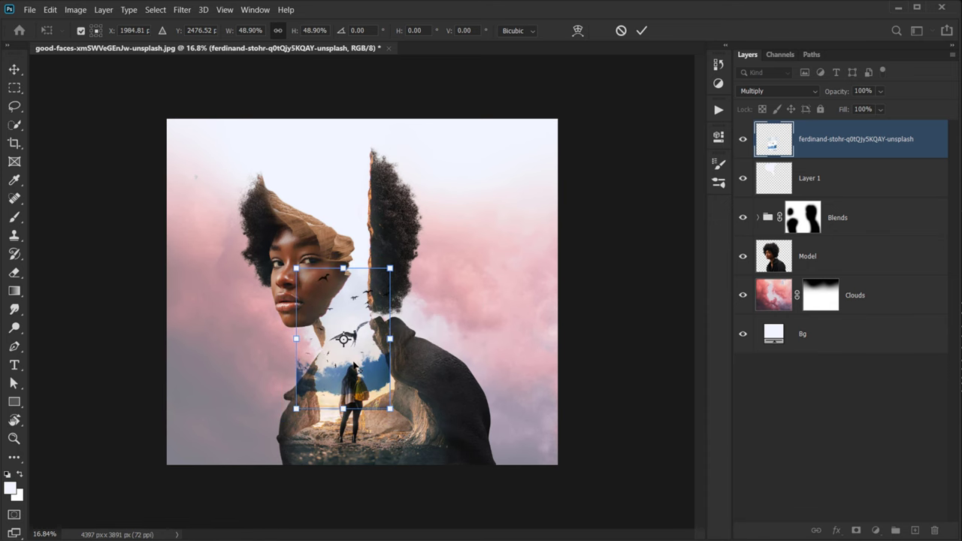
- Rotate the birds layer slightly clockwise, fit the large bird into the gap beside the chin, and apply the transform
scroll(350, 323, "up", 5)
left_click_drag(386, 385, 376, 344)
left_click_drag(459, 276, 462, 279)
left_click_drag(387, 339, 404, 335)
left_click(641, 32)
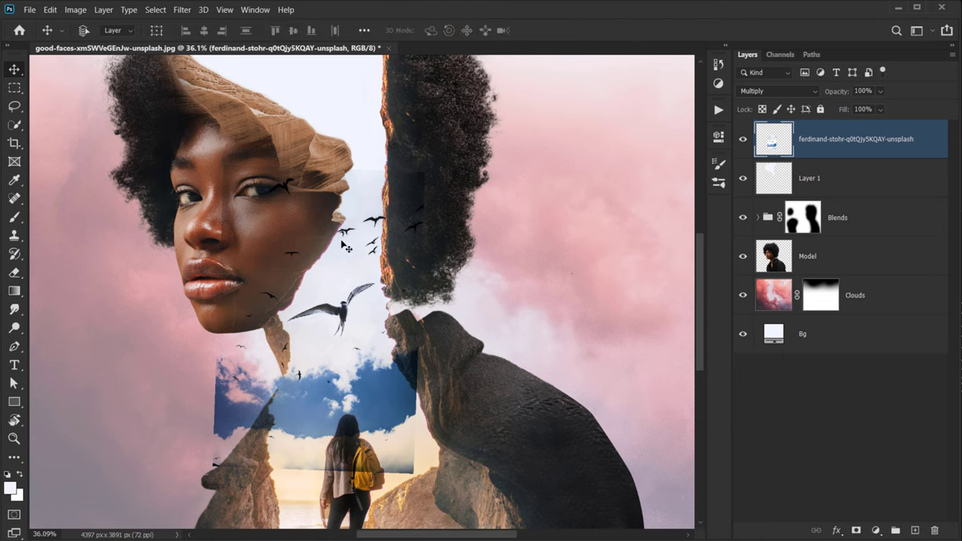
- Apply Levels to the birds layer with input black at 3 and input white at about 195
scroll(654, 293, "up", 3)
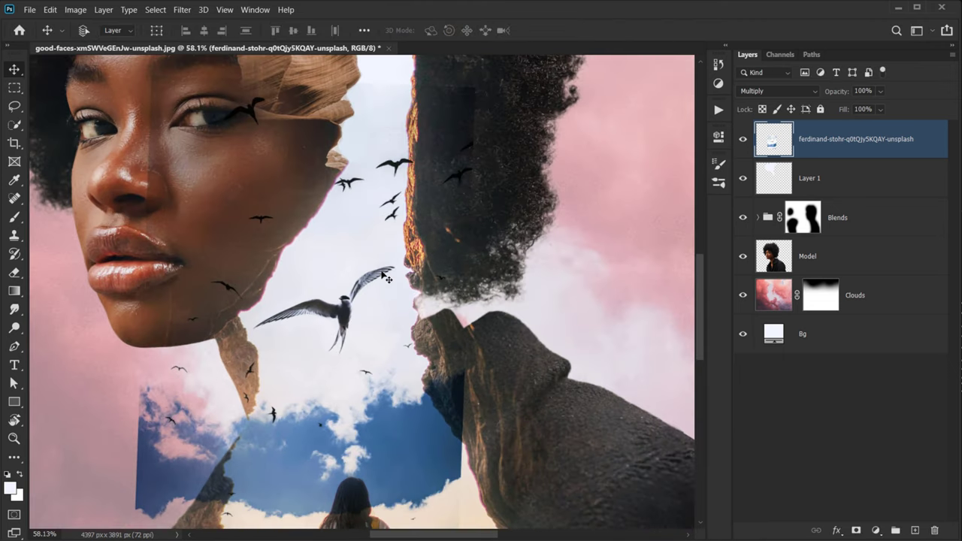
scroll(387, 278, "down", 2)
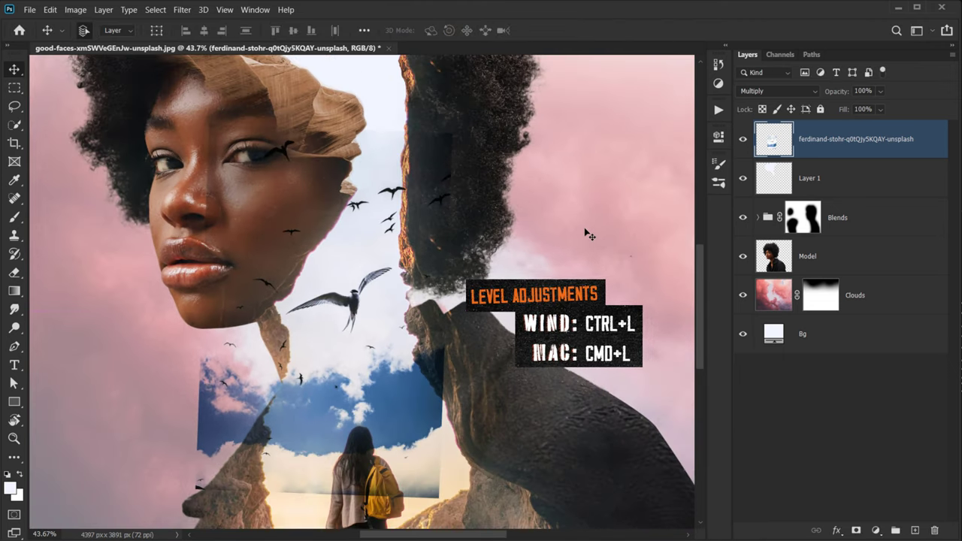
key("ctrl+l")
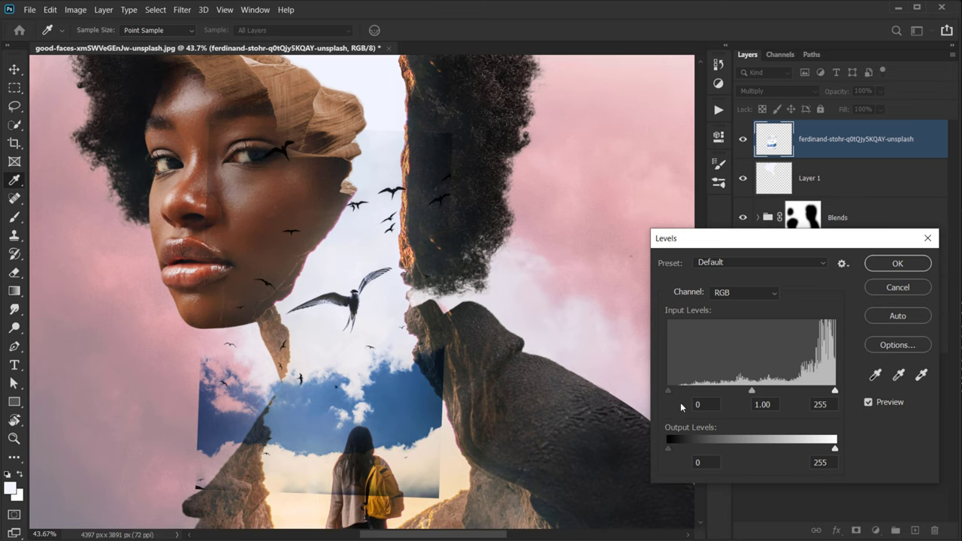
mouse_move(669, 390)
left_mouse_down()
mouse_move(680, 391)
mouse_move(671, 391)
left_mouse_up()
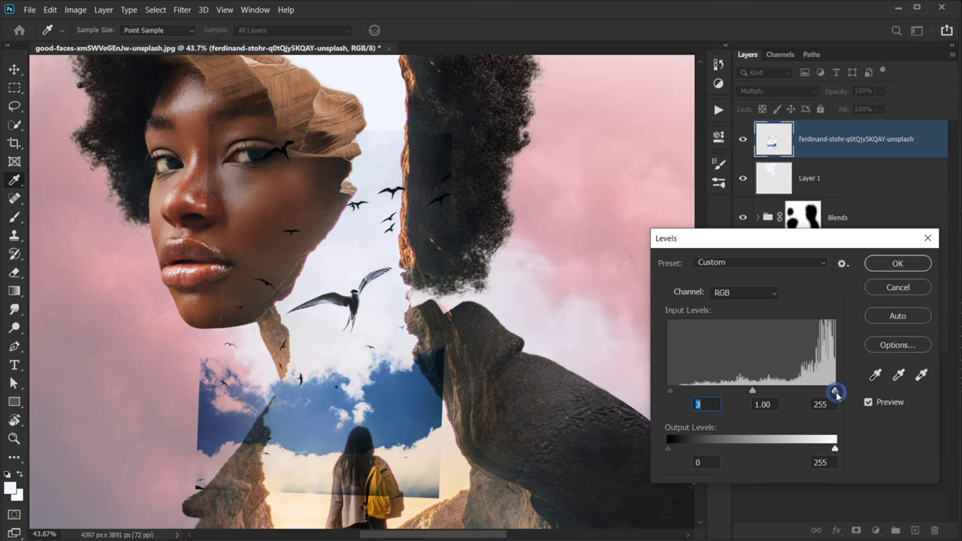
left_click_drag(826, 392, 801, 393)
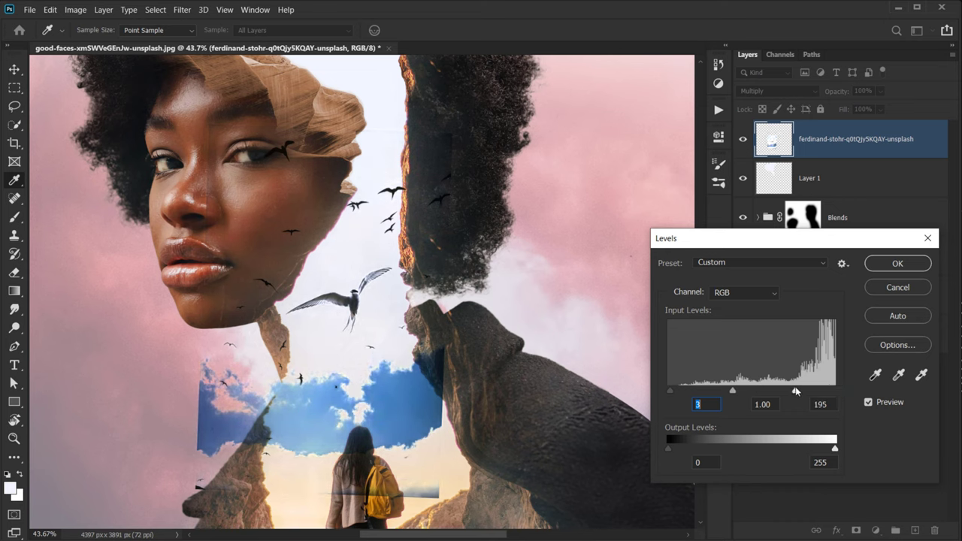
left_click_drag(795, 386, 795, 386)
left_click(894, 263)
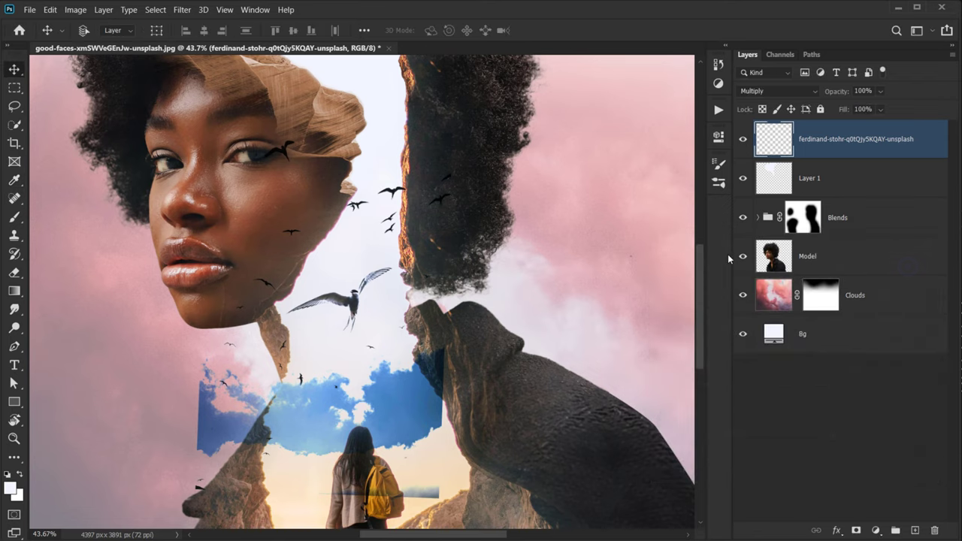
- Add a layer mask to the birds layer and paint black over the blue sky patch and stray birds around the backpacker and rear hair
left_click(856, 531)
key("b")
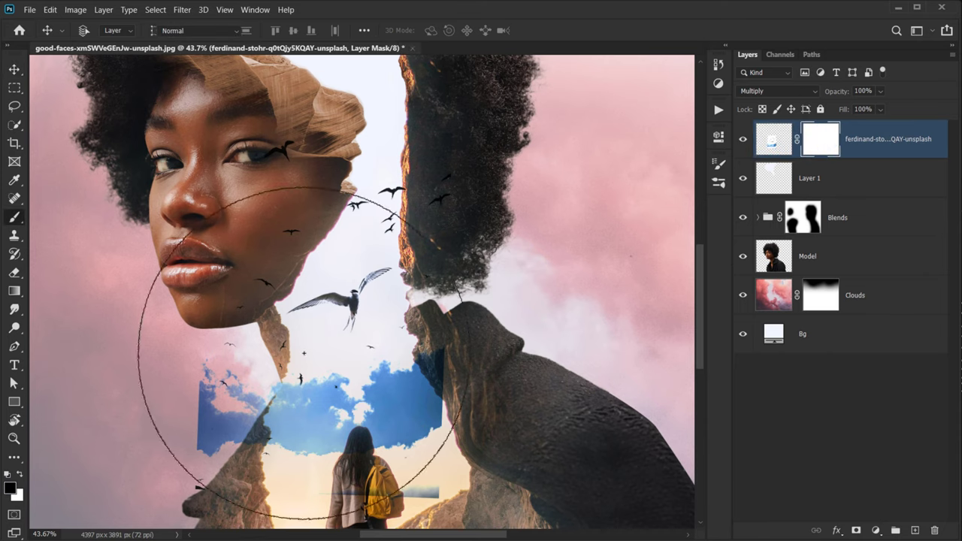
left_click_drag(238, 375, 35, 430)
mouse_move(172, 370)
left_mouse_down()
mouse_move(189, 403)
mouse_move(212, 374)
mouse_move(247, 406)
mouse_move(208, 418)
mouse_move(178, 459)
left_mouse_up()
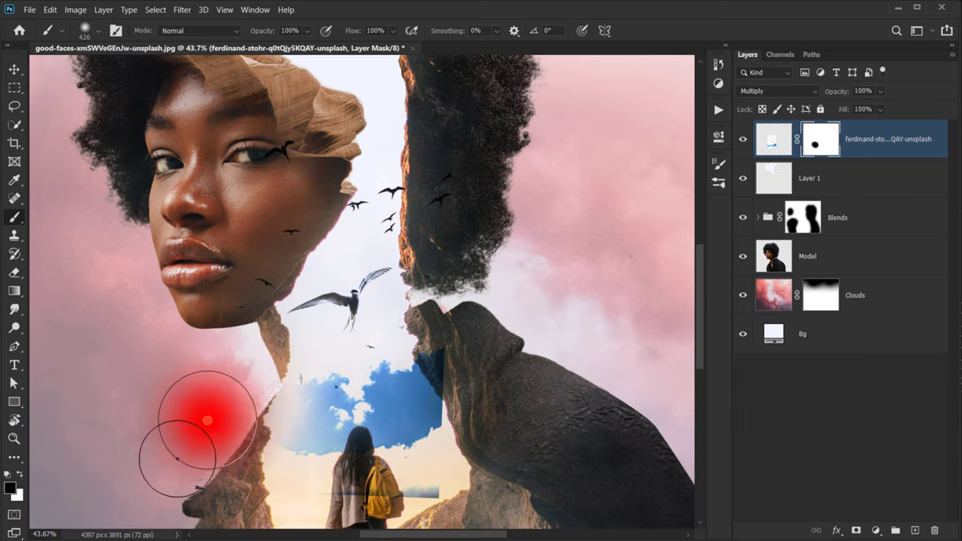
mouse_move(251, 476)
left_mouse_down()
mouse_move(392, 424)
mouse_move(372, 408)
mouse_move(337, 423)
mouse_move(317, 398)
mouse_move(297, 403)
mouse_move(378, 392)
mouse_move(421, 349)
mouse_move(434, 374)
mouse_move(450, 367)
mouse_move(441, 345)
mouse_move(426, 484)
mouse_move(455, 293)
left_mouse_up()
mouse_move(446, 380)
left_mouse_down()
mouse_move(429, 471)
mouse_move(418, 436)
mouse_move(427, 380)
left_mouse_up()
left_click_drag(440, 363, 429, 402)
right_click(451, 268, "alt")
mouse_move(442, 221)
left_mouse_down()
mouse_move(434, 262)
mouse_move(442, 241)
mouse_move(459, 278)
left_mouse_up()
- Mask out the birds over the eye and cheek and the lowest small bird in the gap, using a smaller soft brush
scroll(285, 253, "up", 7)
right_click(363, 253, "alt")
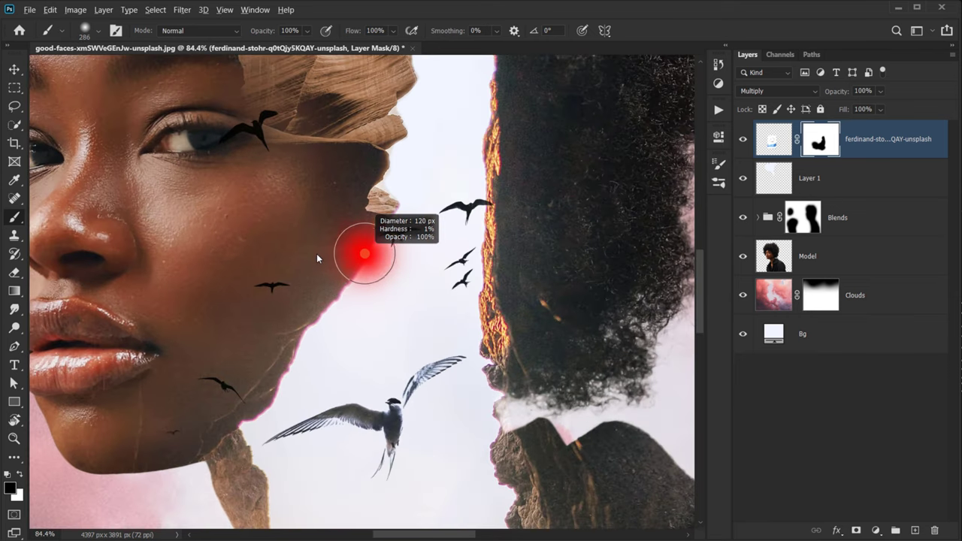
left_click(277, 277)
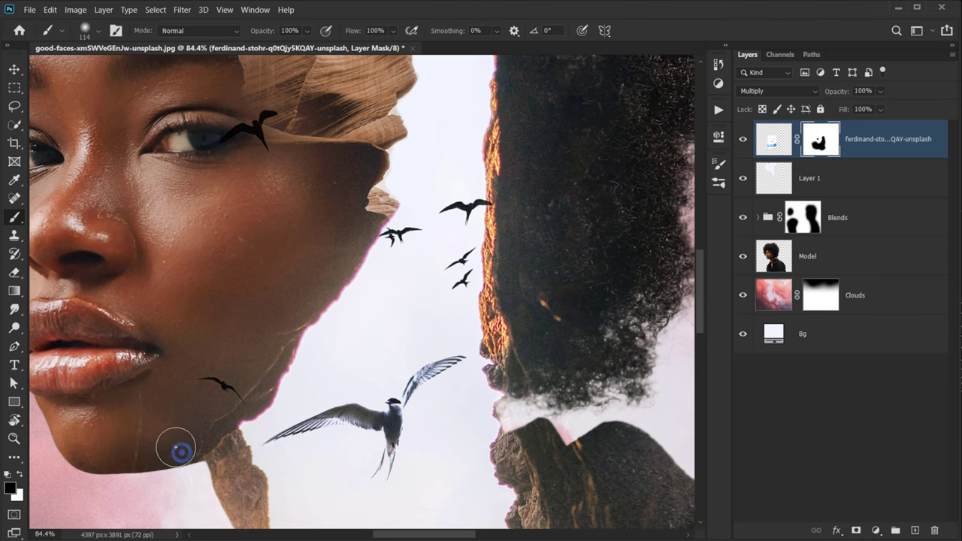
scroll(348, 389, "down", 3)
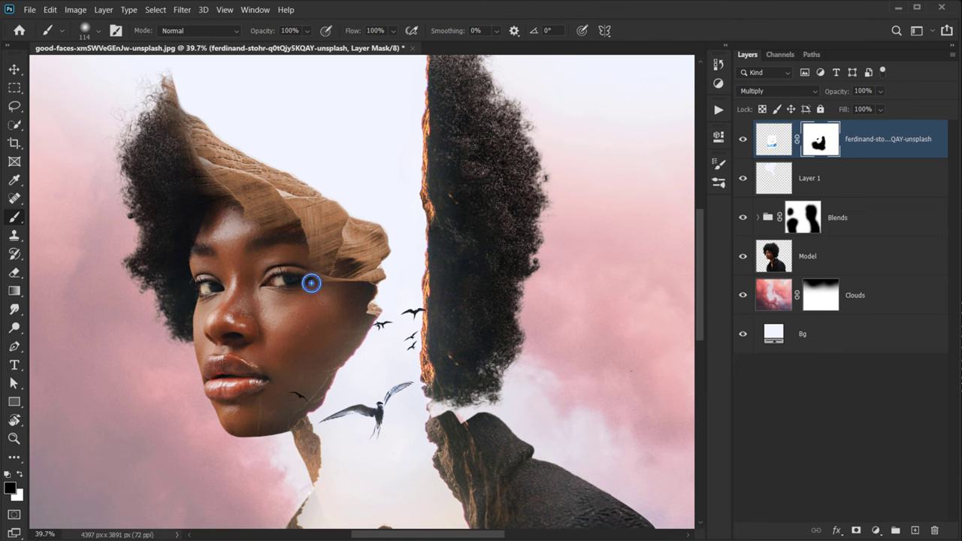
scroll(331, 316, "up", 5)
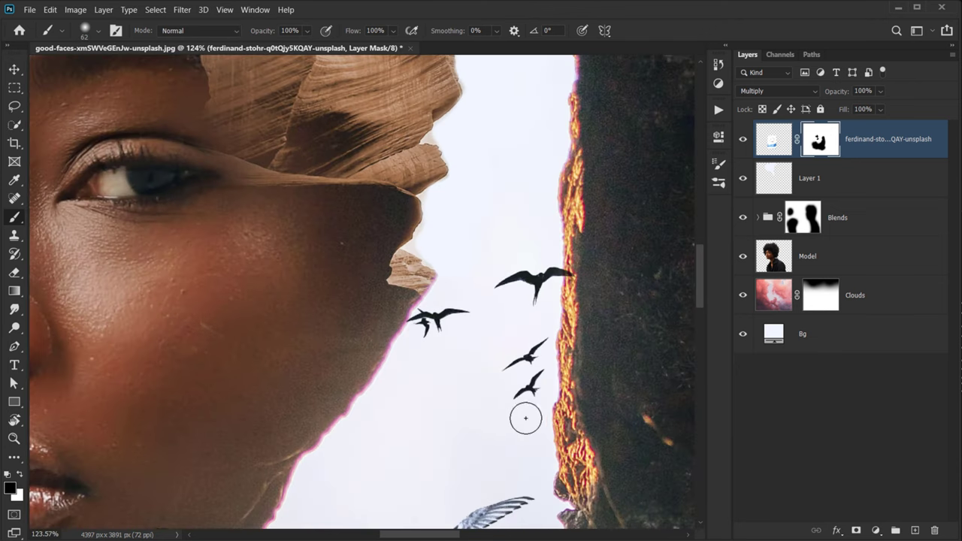
left_click_drag(548, 386, 547, 382)
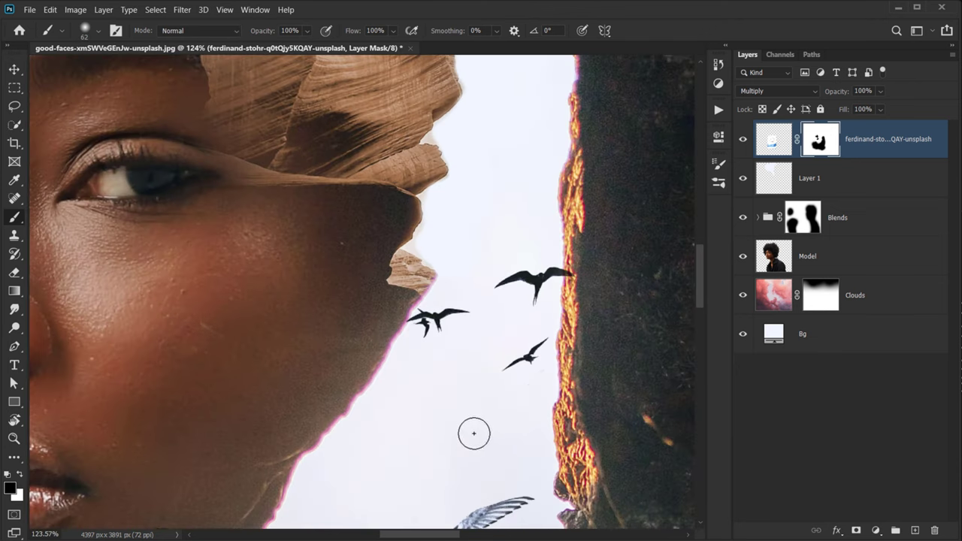
- Mask out the small bird overlapping the larger one at the cheek edge, refining around its wing with a hard 17 px brush
scroll(415, 343, "up", 5)
right_click(398, 329, "alt")
left_click_drag(398, 329, 422, 434)
mouse_move(425, 292)
left_mouse_down()
mouse_move(440, 397)
mouse_move(436, 523)
left_mouse_up()
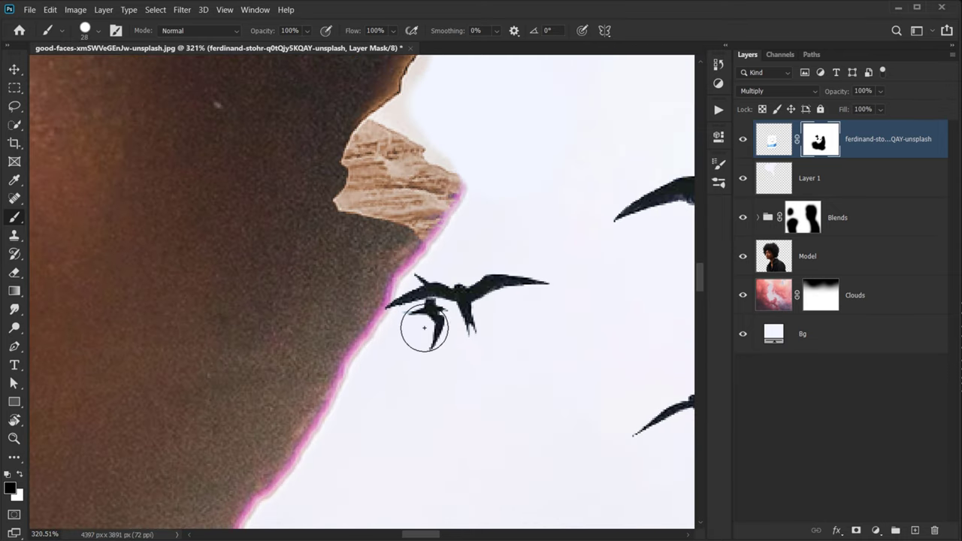
right_click(422, 324, "alt")
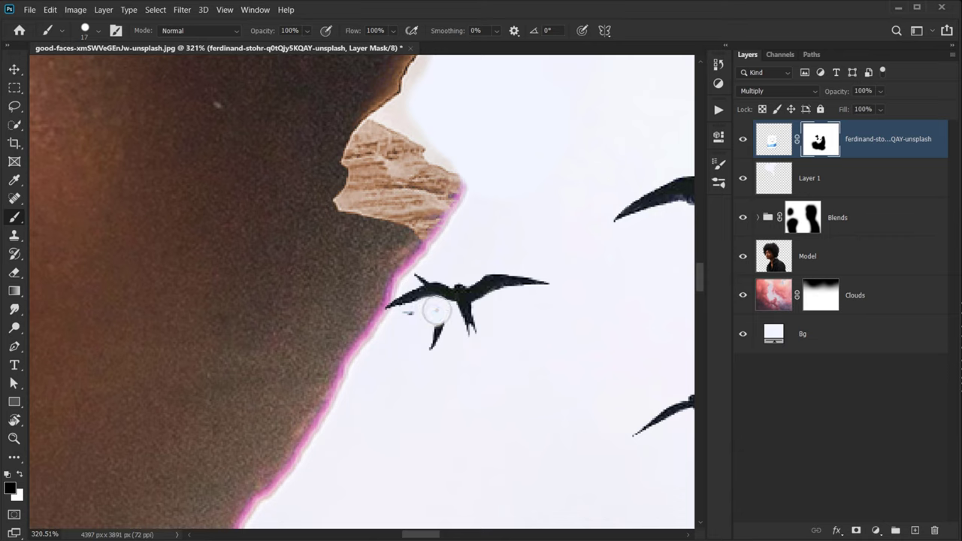
mouse_move(418, 320)
left_mouse_down()
mouse_move(436, 331)
mouse_move(411, 326)
left_mouse_up()
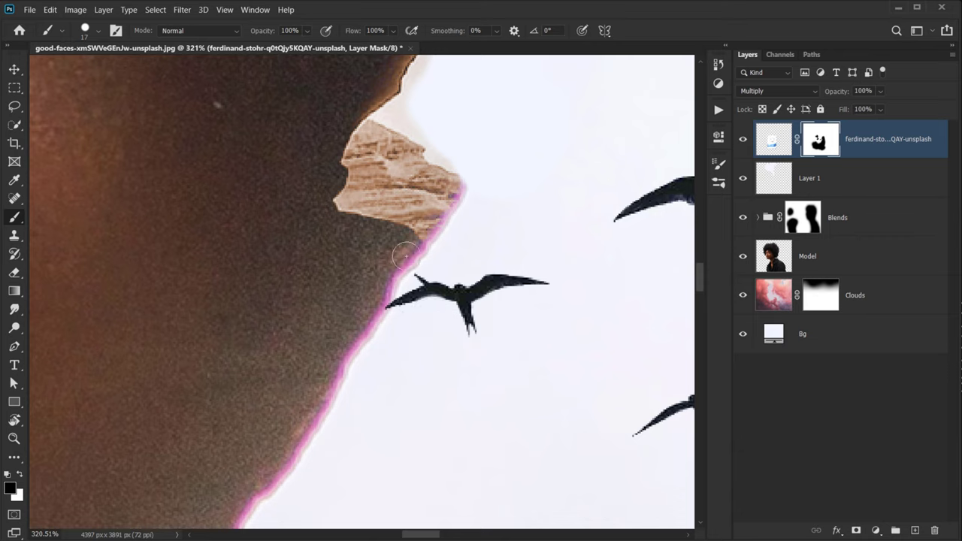
left_click_drag(430, 260, 411, 266)
scroll(451, 245, "down", 8)
scroll(455, 263, "up", 10)
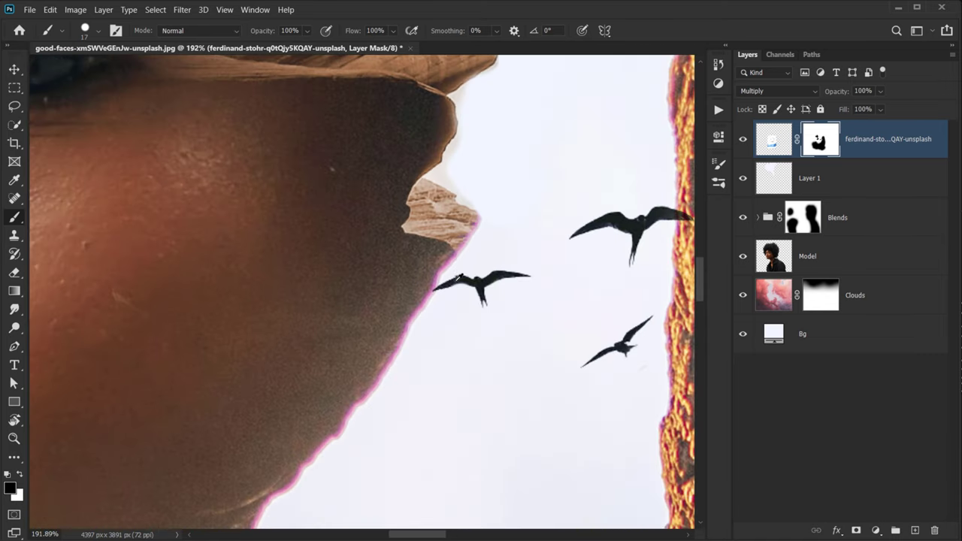
left_click(461, 251)
scroll(460, 248, "down", 8)
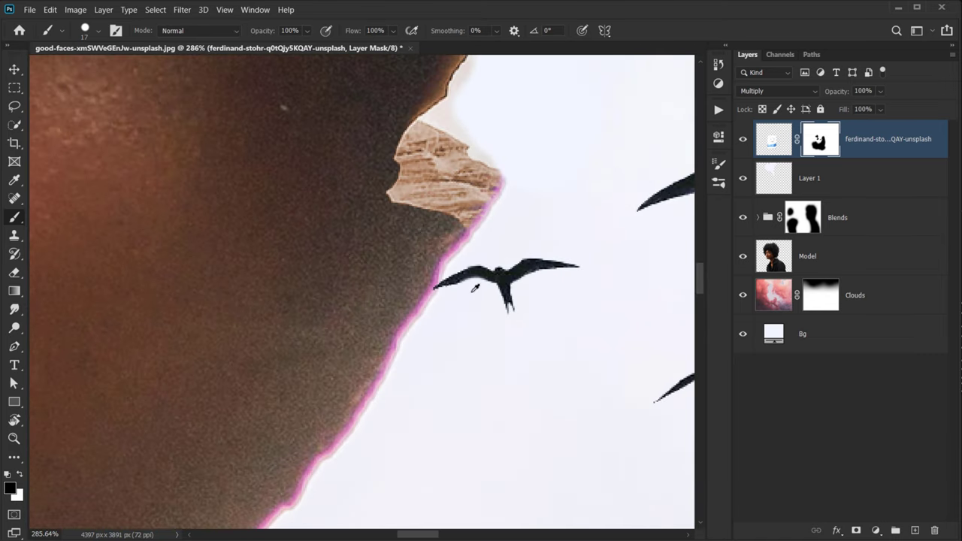
scroll(460, 306, "down", 6)
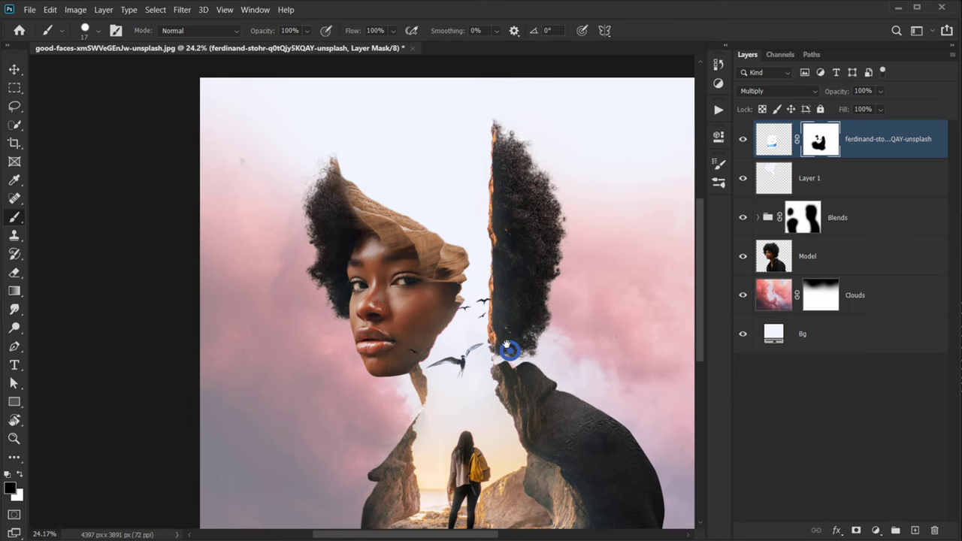
scroll(496, 338, "up", 4)
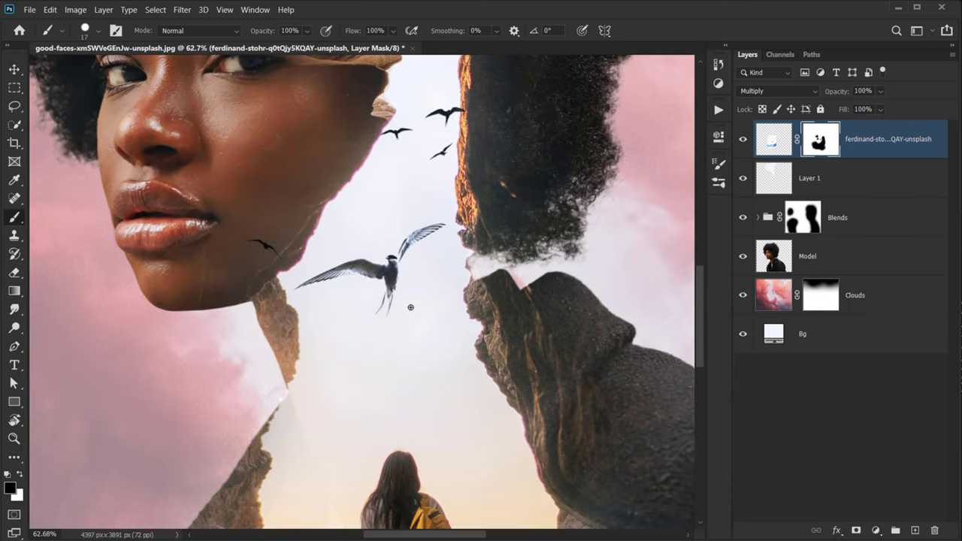
scroll(410, 307, "down", 7)
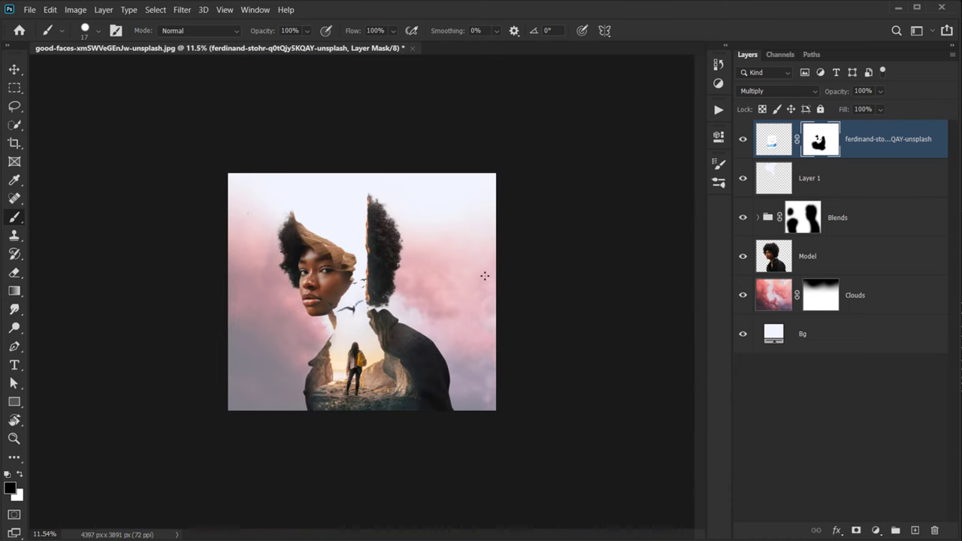
scroll(484, 276, "up", 2)
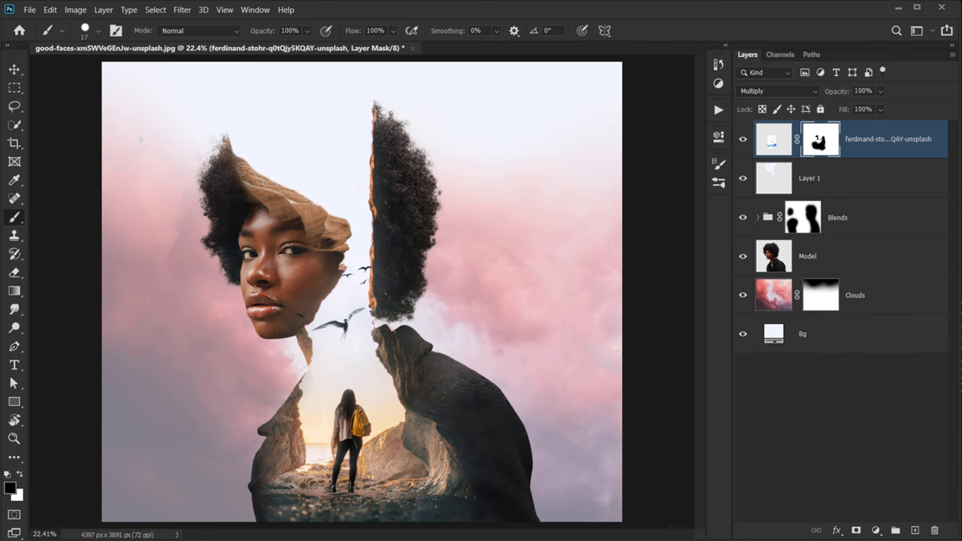
- Place the wide flying-birds photo from the Multiple Exposure folder as the top layer and set its blend mode to Multiply
key("alt+Tab")
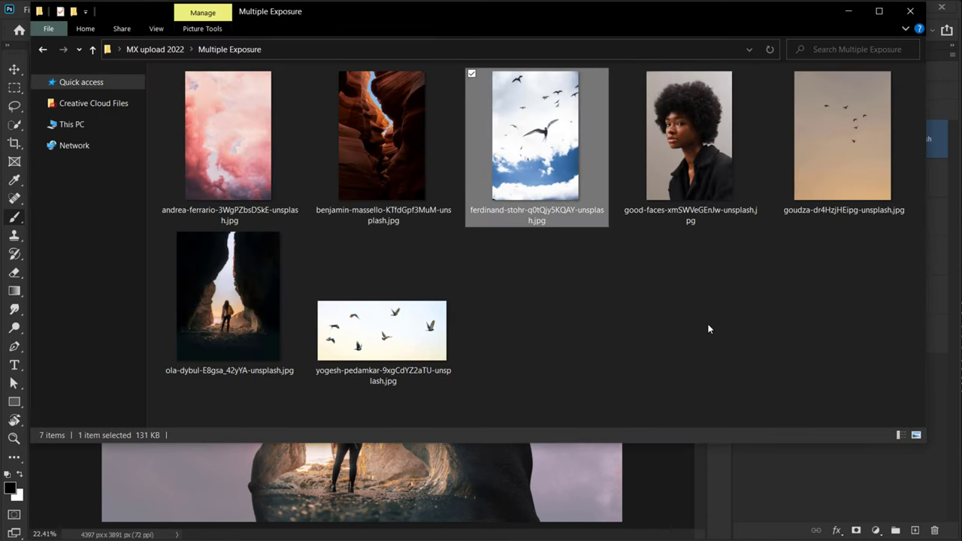
left_click_drag(385, 375, 183, 467)
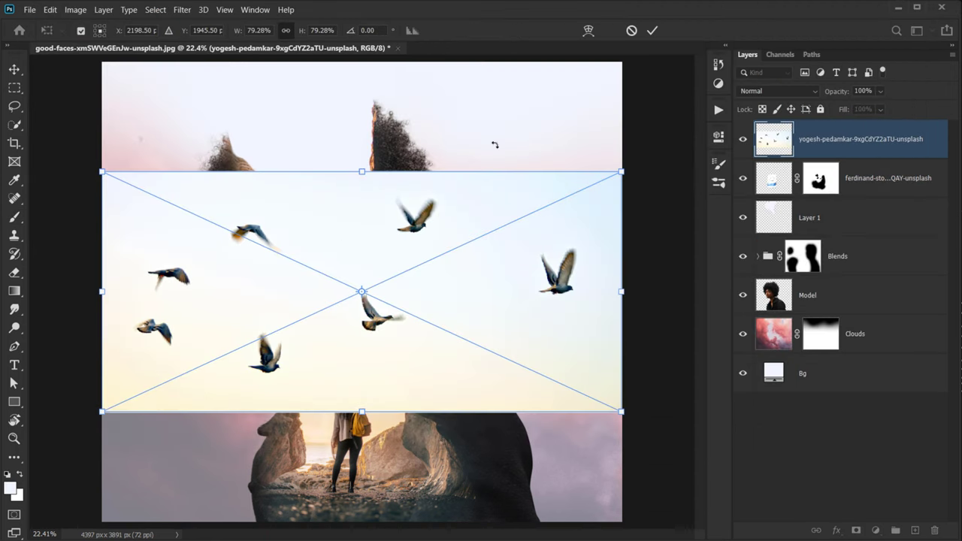
left_click(652, 30)
left_click(778, 91)
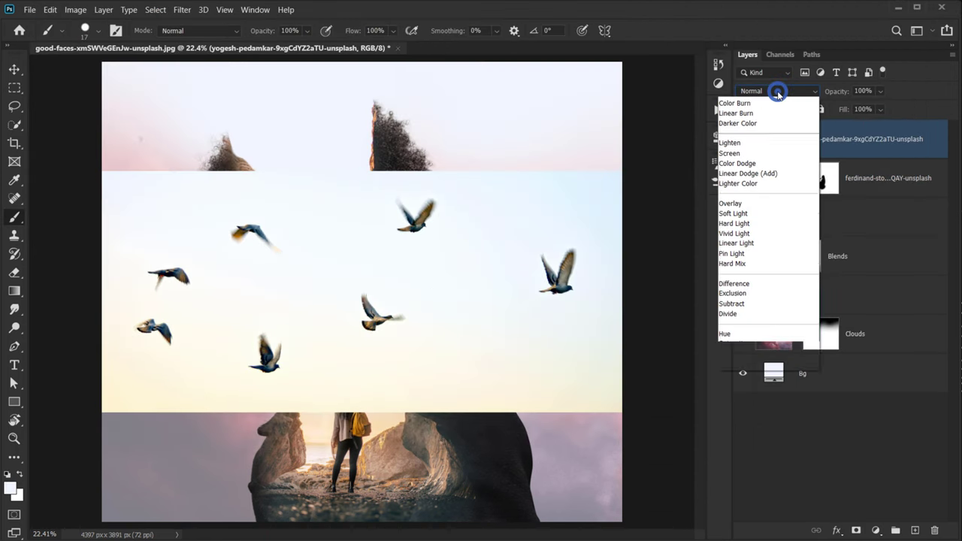
left_click(760, 142)
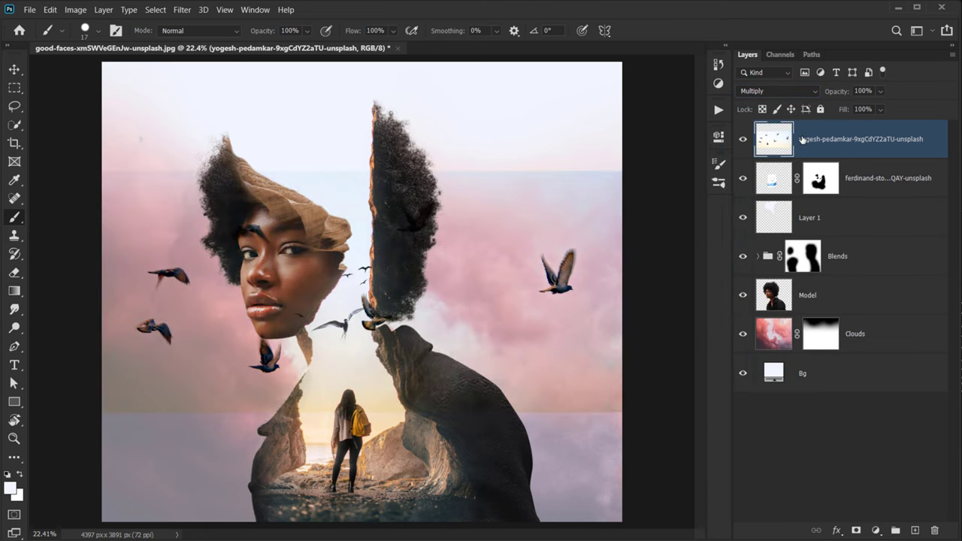
- Apply Levels to the new birds layer with input black at 10, midtones at 1.25 and input white at 223
key("ctrl+l")
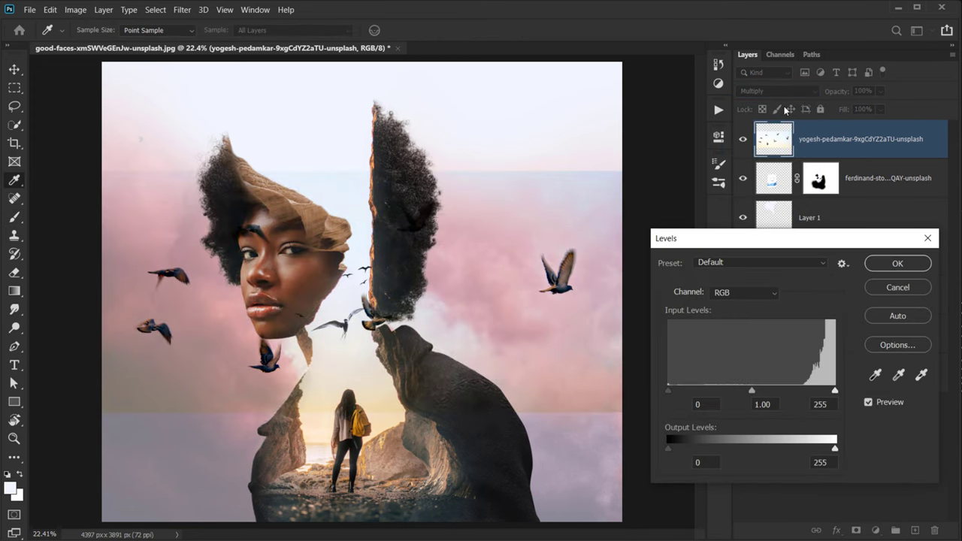
left_click_drag(835, 392, 815, 392)
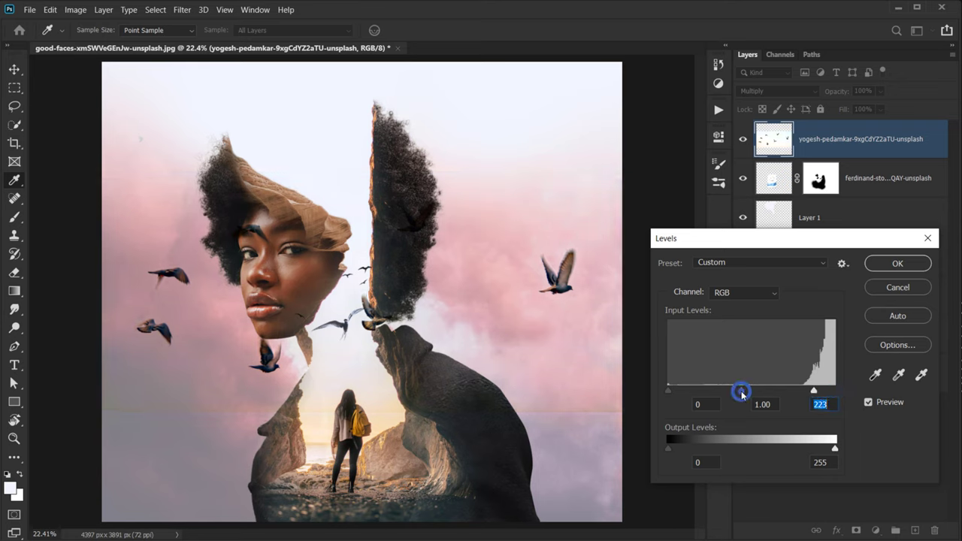
left_click_drag(741, 391, 729, 390)
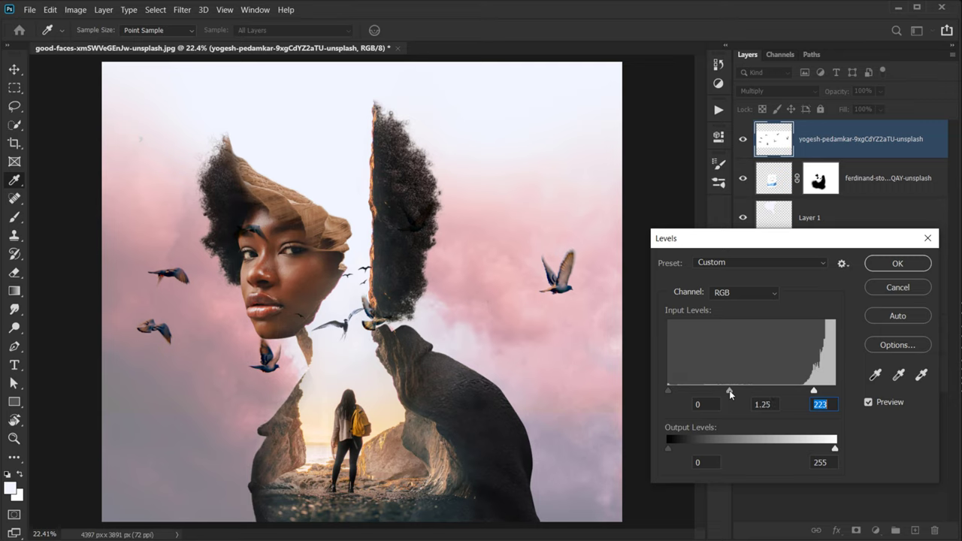
left_click(674, 389)
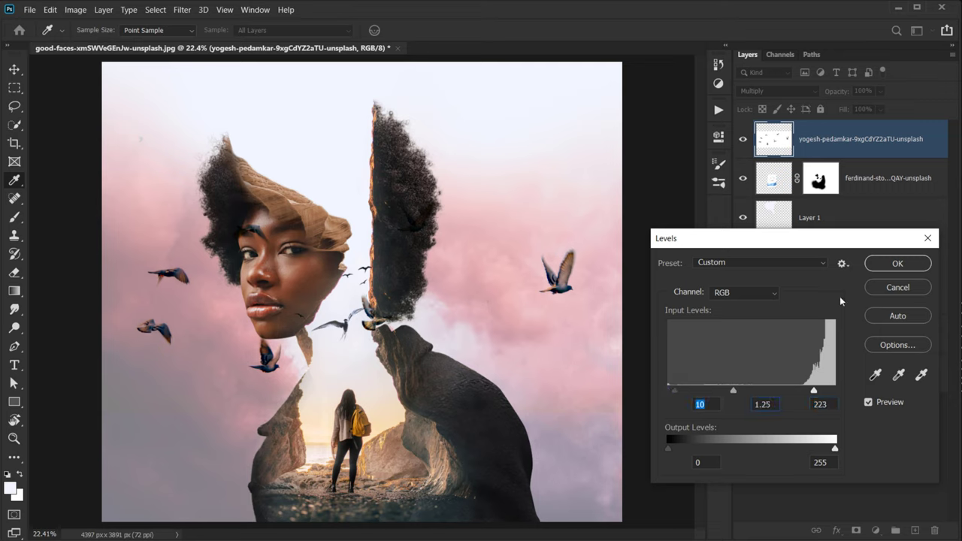
left_click(908, 263)
- Scale the new birds layer proportionally to about 32%, rotate it to about -8.7°, and place it in the sky above the front hair
key("ctrl+t")
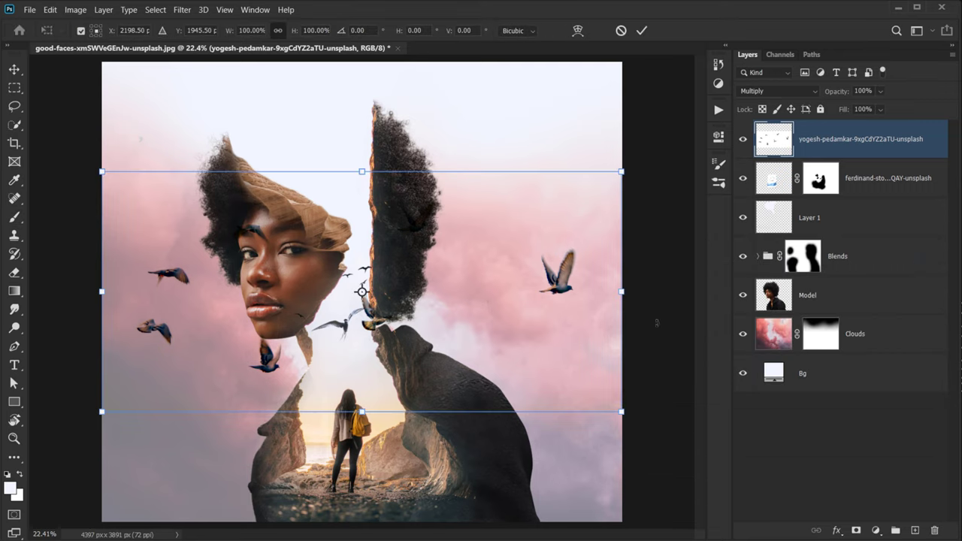
left_click_drag(623, 293, 319, 146)
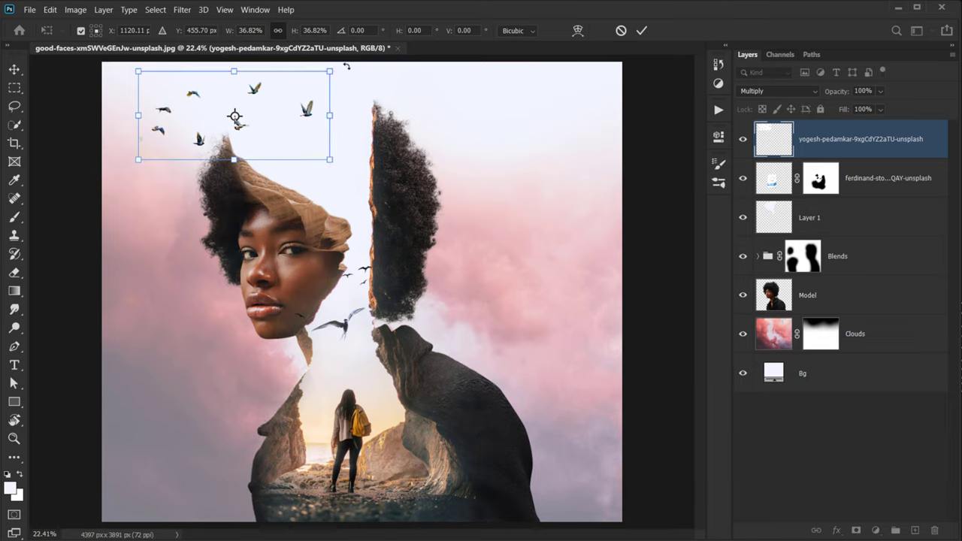
mouse_move(346, 66)
left_mouse_down()
mouse_move(350, 76)
mouse_move(315, 86)
mouse_move(345, 80)
left_mouse_up()
left_click_drag(265, 134, 271, 118)
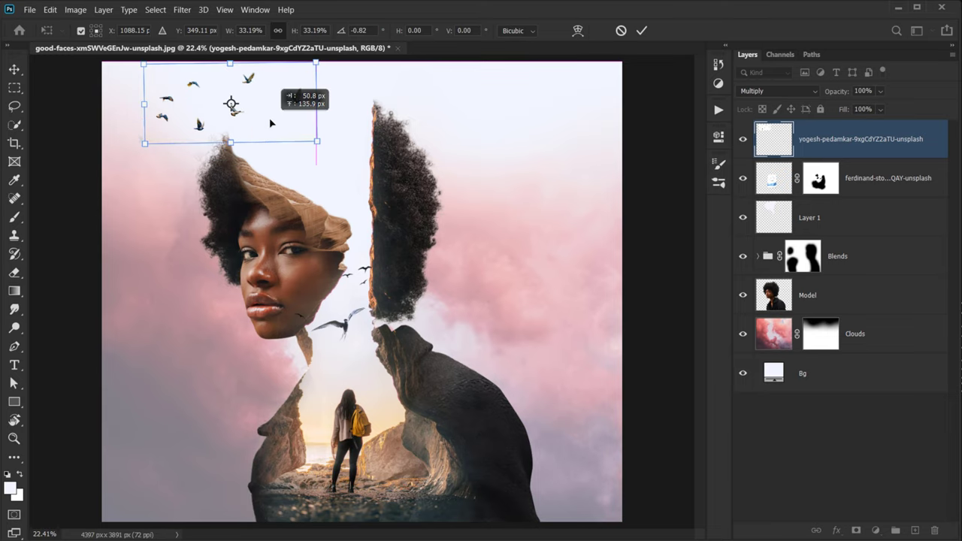
left_click_drag(395, 126, 381, 93)
left_click(265, 129)
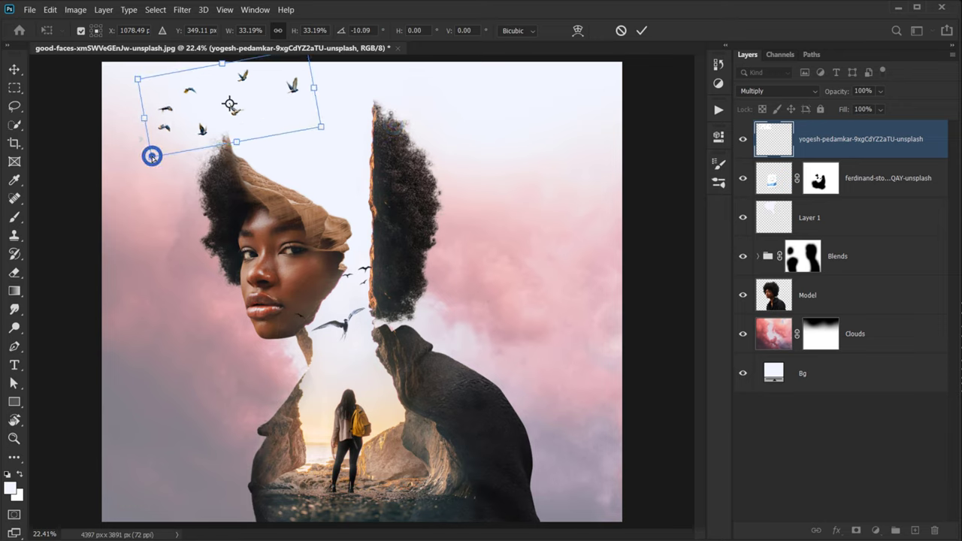
left_click_drag(152, 156, 160, 155)
key("ctrl+z")
left_click_drag(278, 111, 263, 123)
left_click_drag(349, 89, 349, 86)
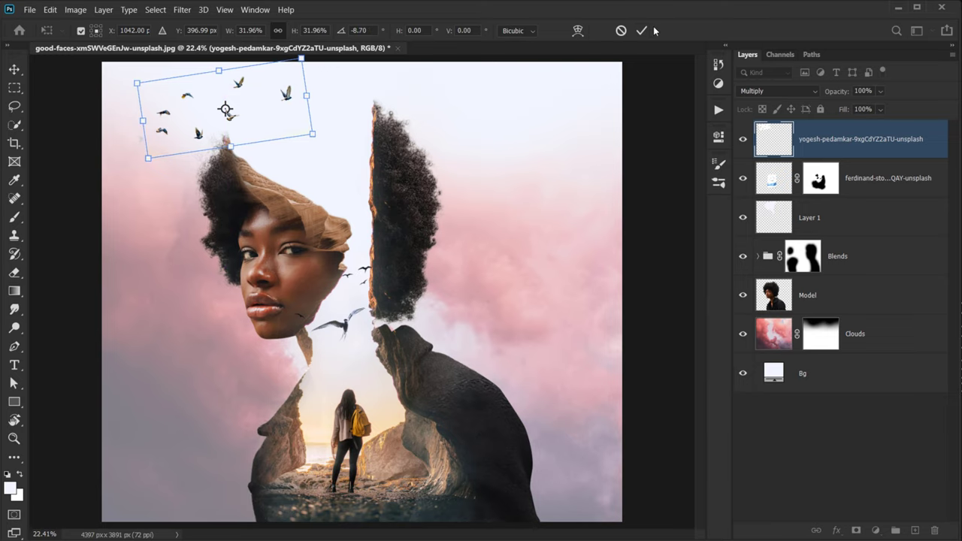
left_click(643, 31)
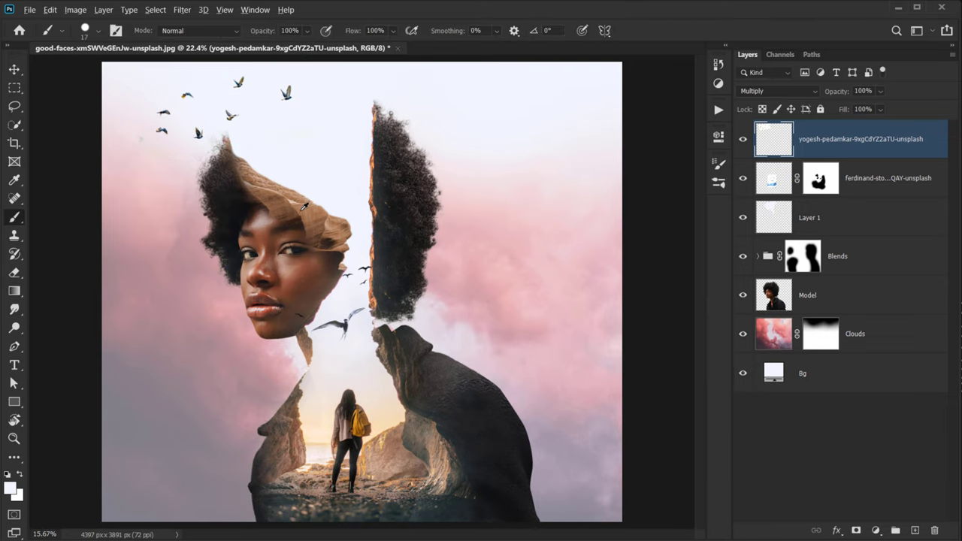
- Place the portrait-format orange-sky photo of six birds from the Multiple Exposure folder as the top layer and set its blend mode to Multiply
scroll(306, 221, "down", 3)
scroll(305, 268, "up", 2)
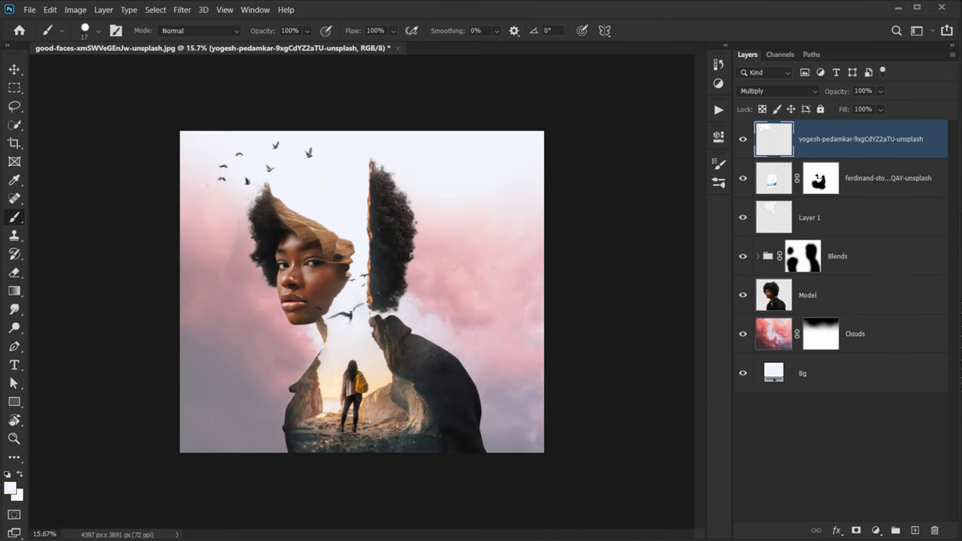
key("alt+Tab")
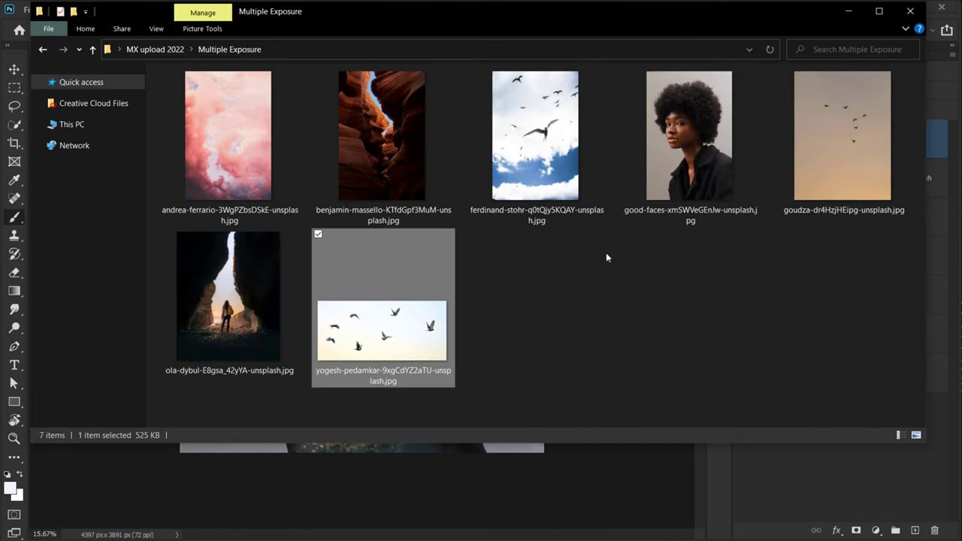
left_click_drag(841, 150, 366, 394)
left_click(652, 31)
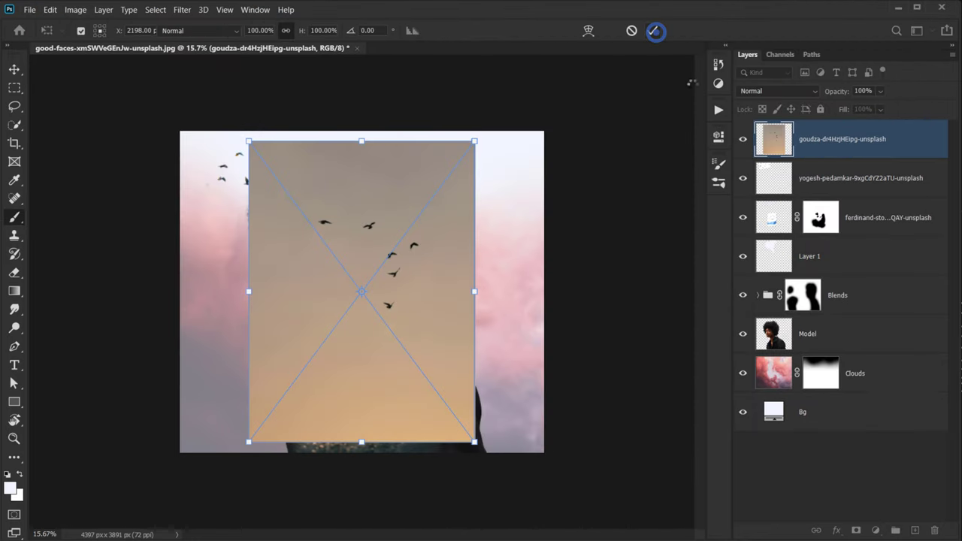
left_click(778, 91)
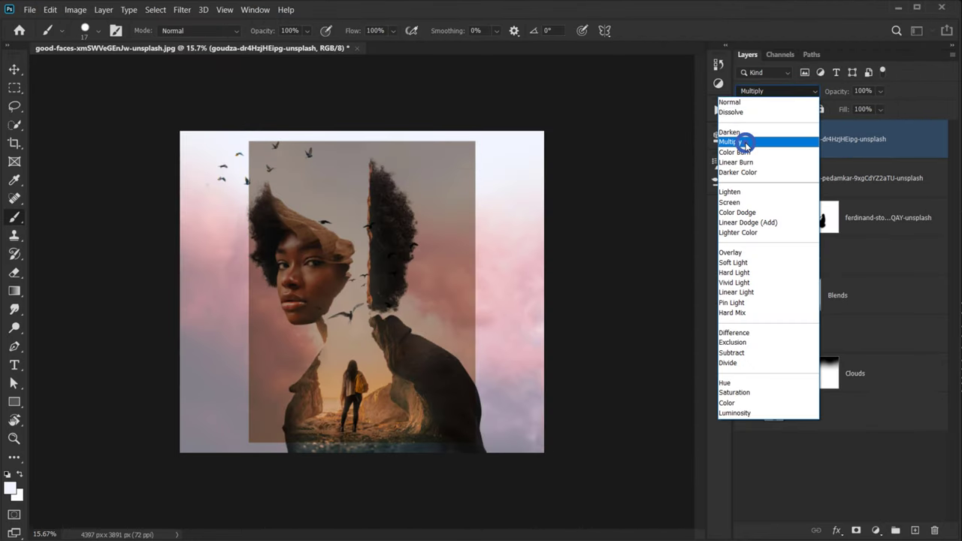
left_click(744, 143)
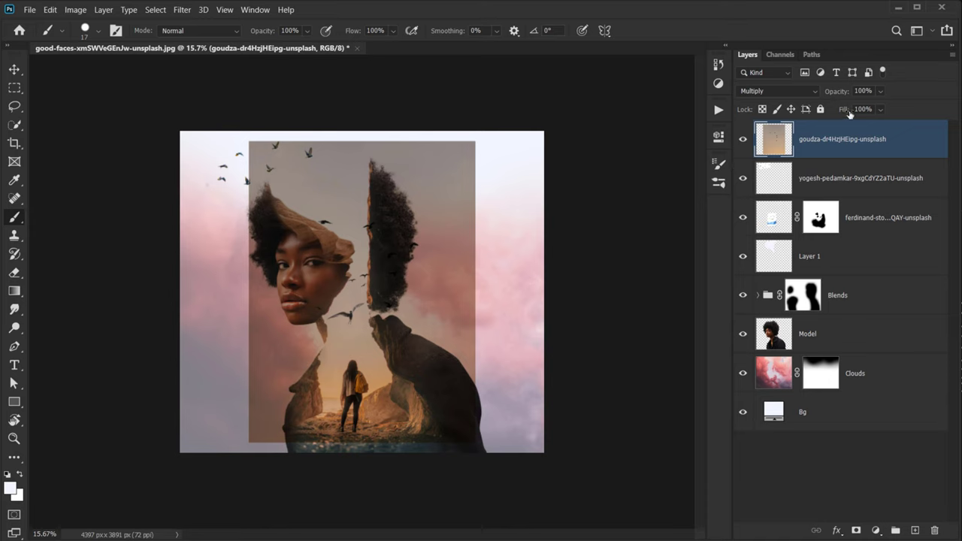
- Apply Levels to the orange-sky birds layer with input black at 0, midtones at 0.88 and input white at 145
key("ctrl+l")
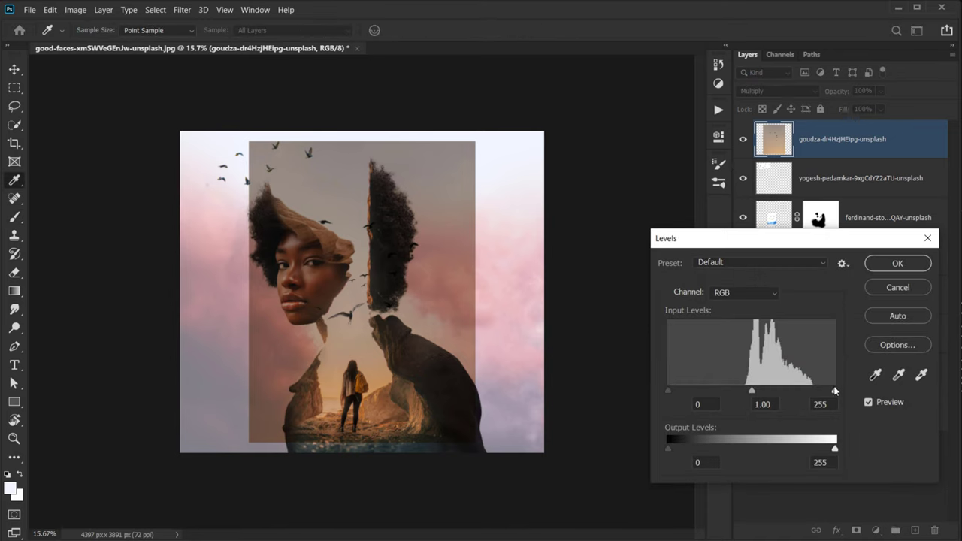
left_click_drag(834, 391, 812, 391)
mouse_move(669, 389)
left_mouse_down()
mouse_move(691, 390)
mouse_move(668, 391)
left_mouse_up()
left_click_drag(752, 389, 754, 389)
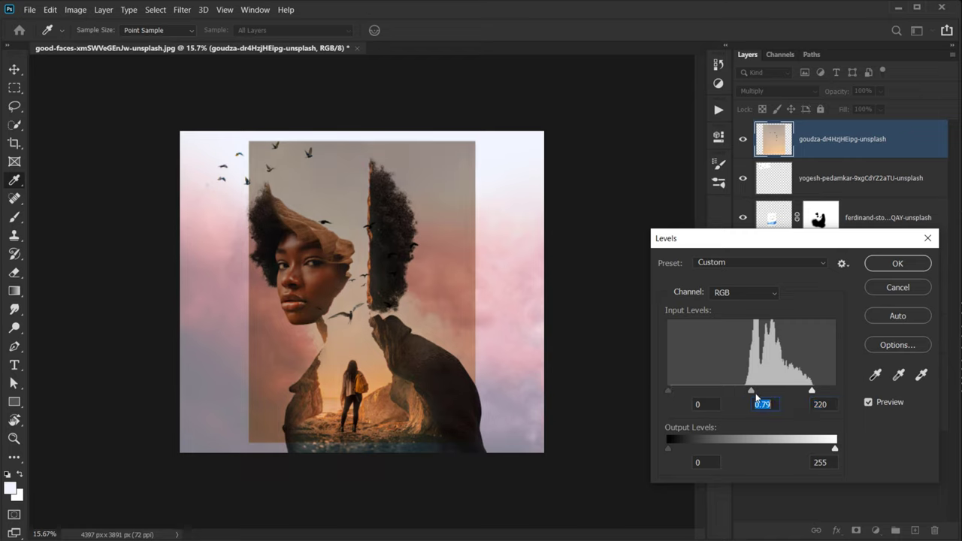
left_click_drag(813, 390, 718, 390)
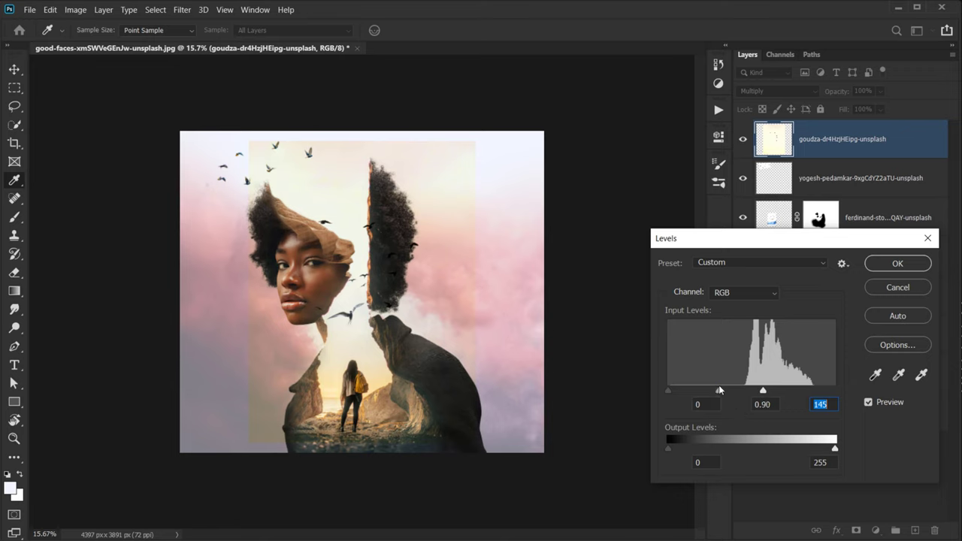
left_click_drag(719, 389, 721, 386)
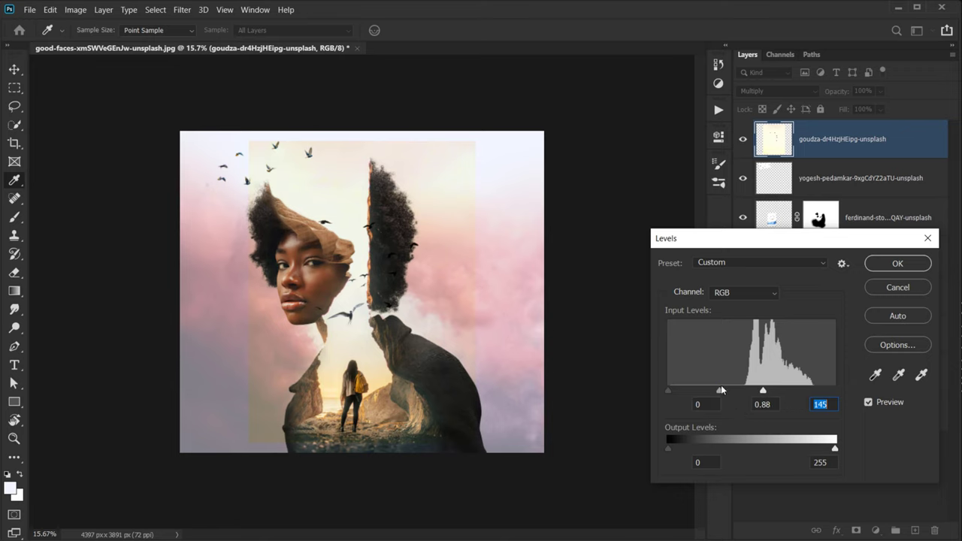
left_click(902, 262)
- Scale the orange-sky birds layer proportionally to about 56%, rotate it to about -21.3°, and place its birds in the gap between the hair halves
scroll(398, 259, "up", 1)
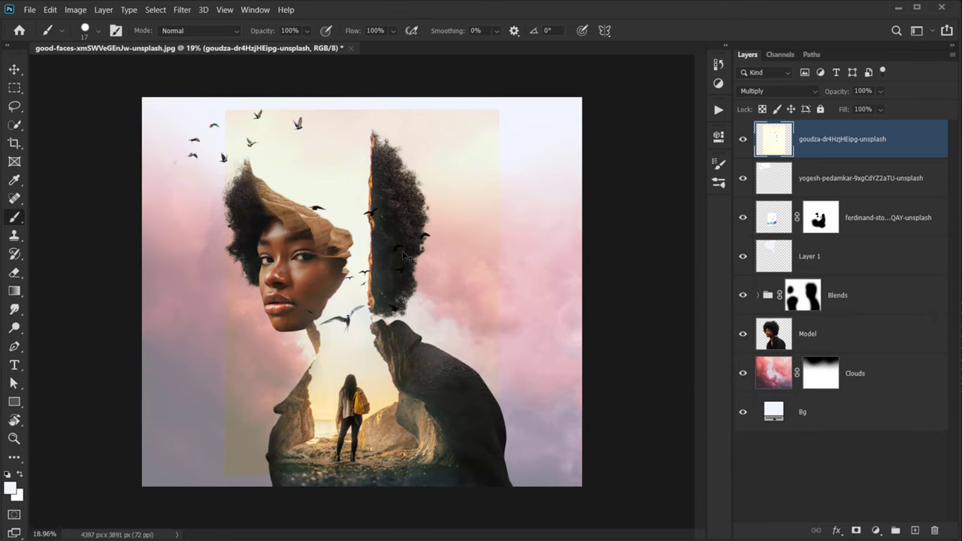
key("ctrl+t")
left_click_drag(363, 474, 339, 316)
left_click_drag(445, 245, 403, 246)
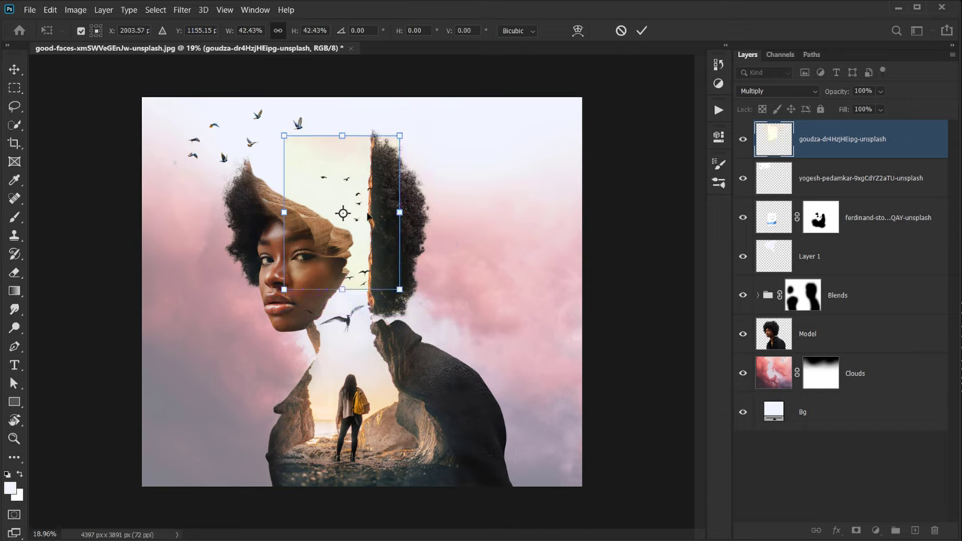
mouse_move(363, 212)
left_mouse_down()
mouse_move(342, 196)
mouse_move(399, 196)
mouse_move(375, 207)
left_mouse_up()
left_click_drag(440, 195, 440, 174)
left_click_drag(383, 231, 384, 233)
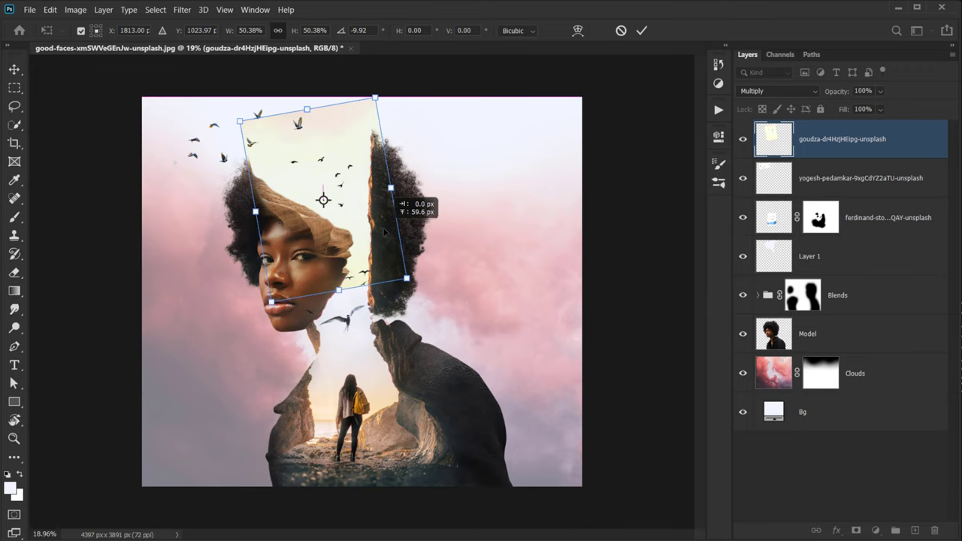
left_click_drag(475, 195, 476, 193)
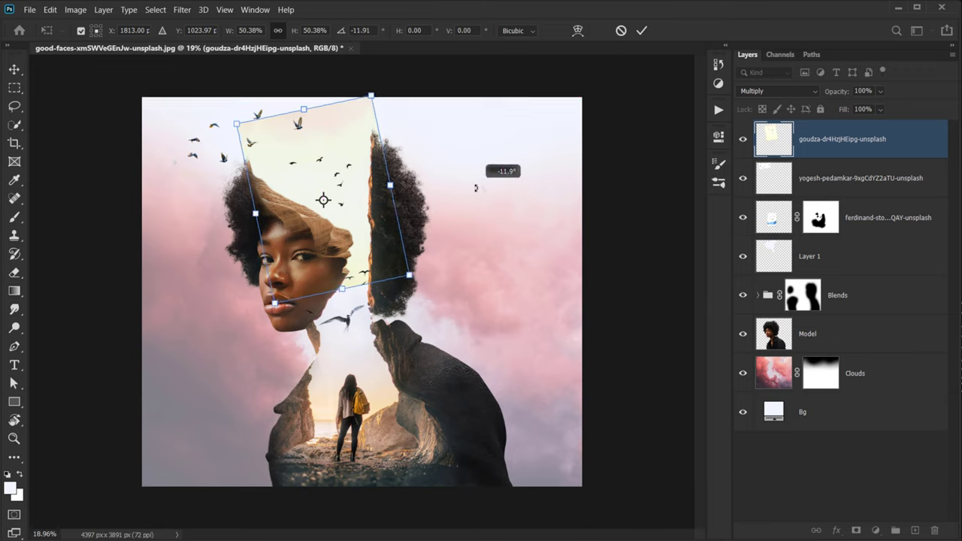
left_click_drag(368, 235, 388, 236)
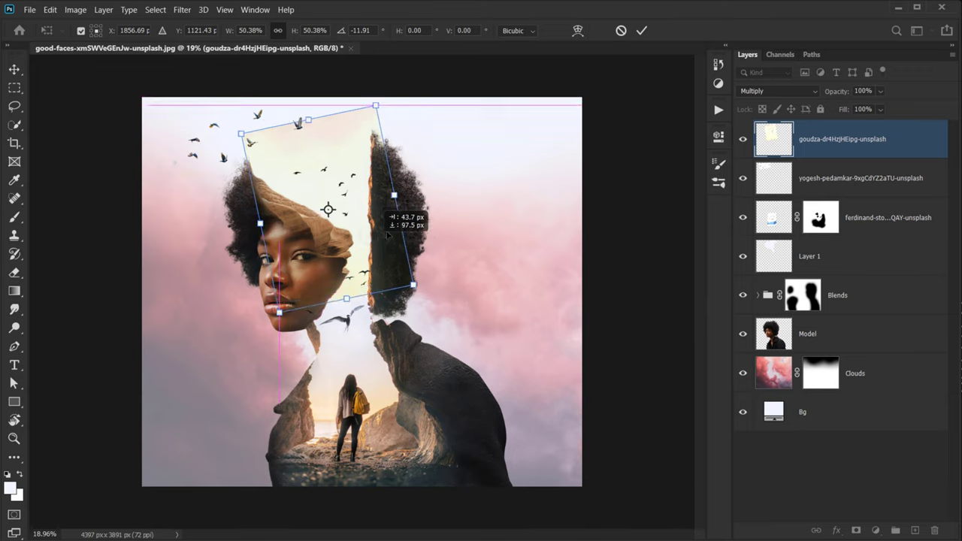
left_click_drag(471, 193, 464, 171)
left_click_drag(393, 186, 378, 204)
left_click(641, 32)
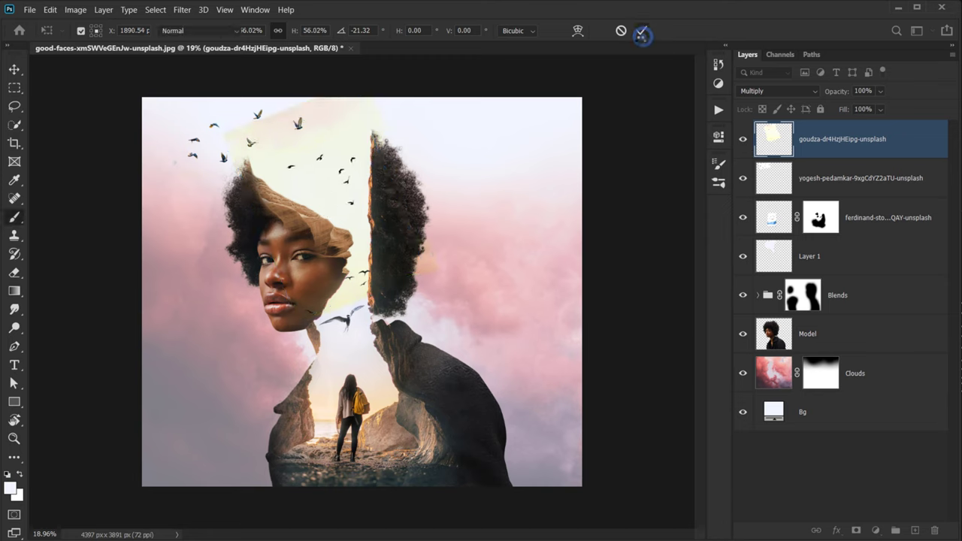
- Apply Hue/Saturation to the orange-sky birds layer with Saturation at -35 and Lightness at +42
scroll(361, 217, "up", 6)
left_click_drag(345, 158, 344, 248)
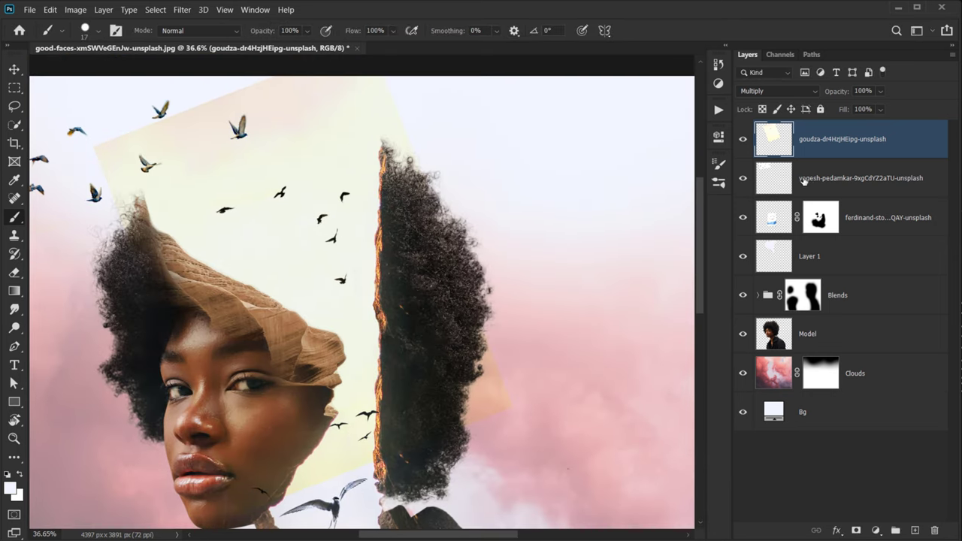
left_click(745, 140)
left_click(745, 140)
key("ctrl+u")
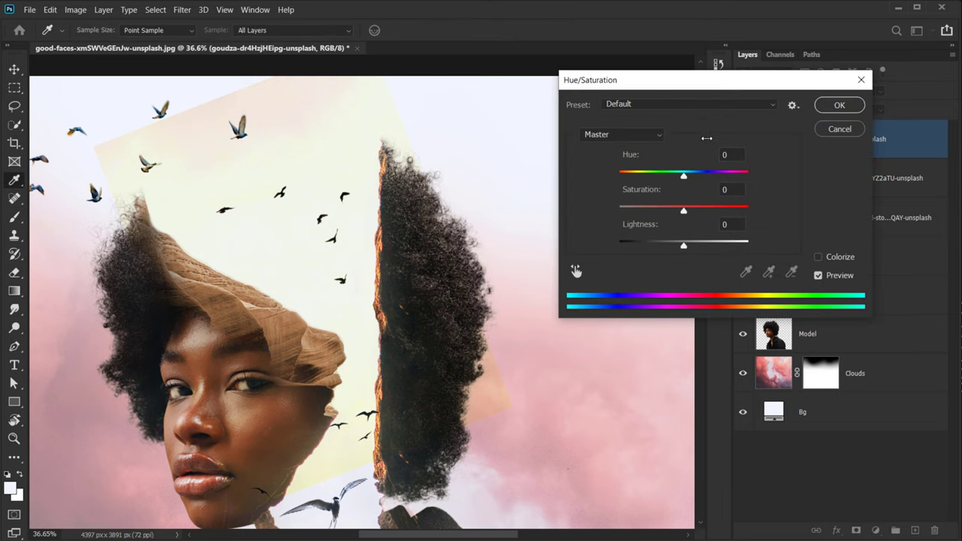
left_click_drag(683, 213, 657, 211)
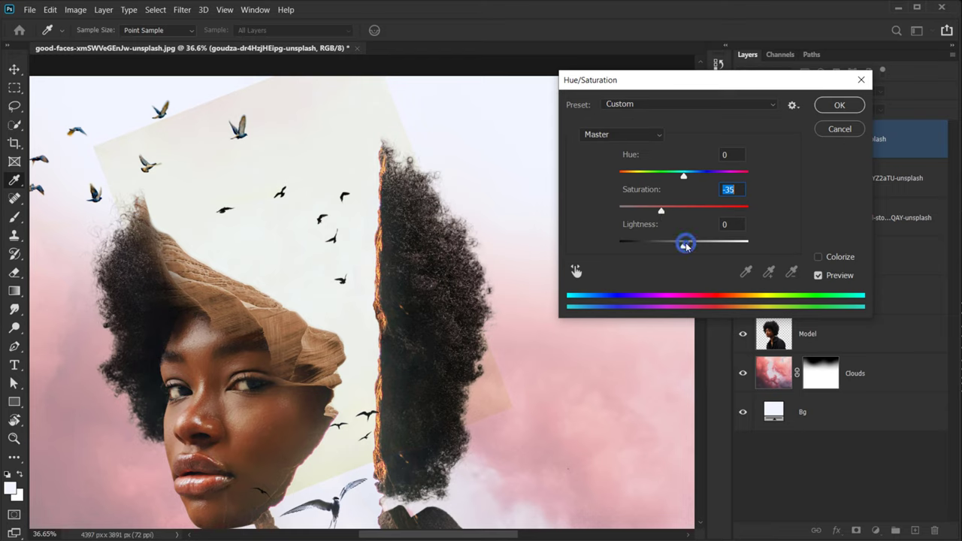
left_click_drag(685, 245, 712, 249)
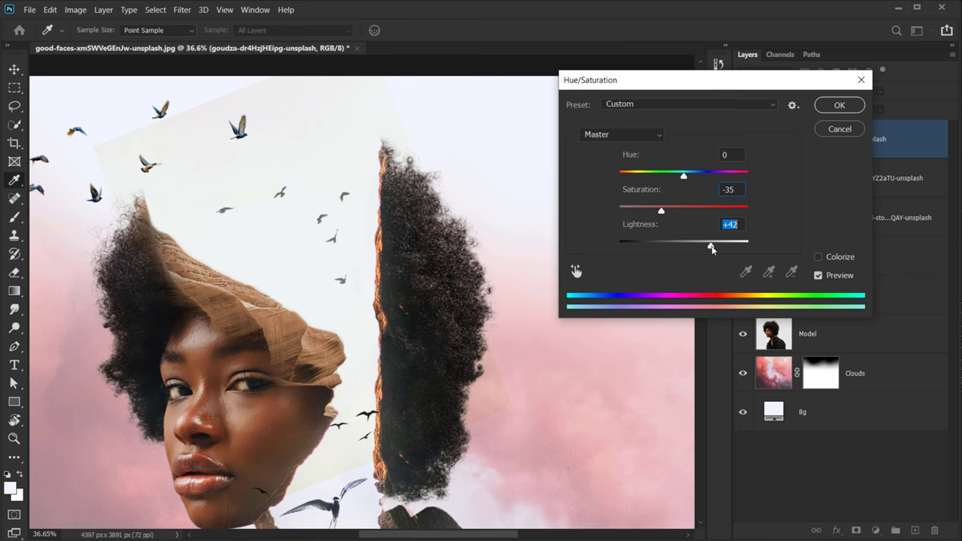
left_click(840, 105)
key("b")
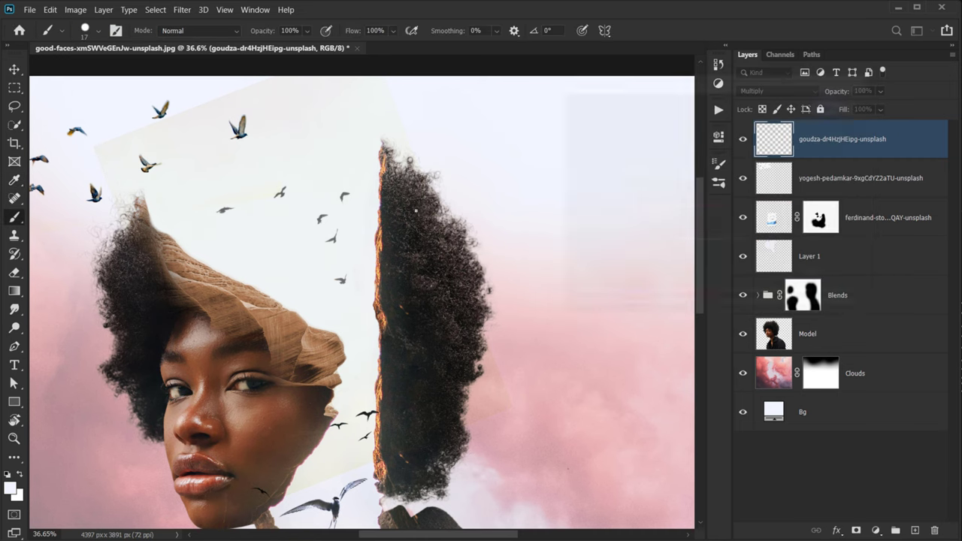
- Add a layer mask to the orange-sky birds layer and paint its visible edges away in black with a soft brush of about 490 px
scroll(411, 211, "down", 2)
scroll(399, 221, "up", 2)
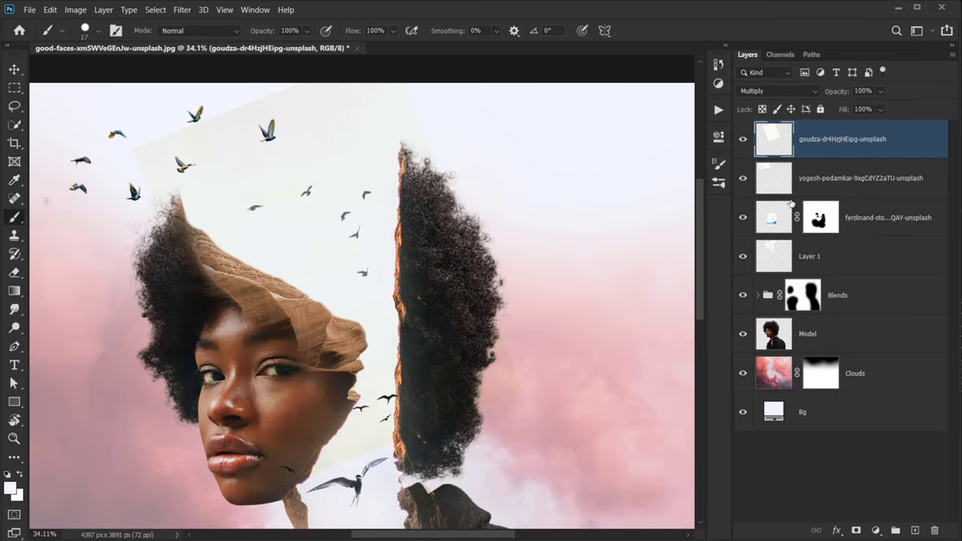
left_click(856, 530)
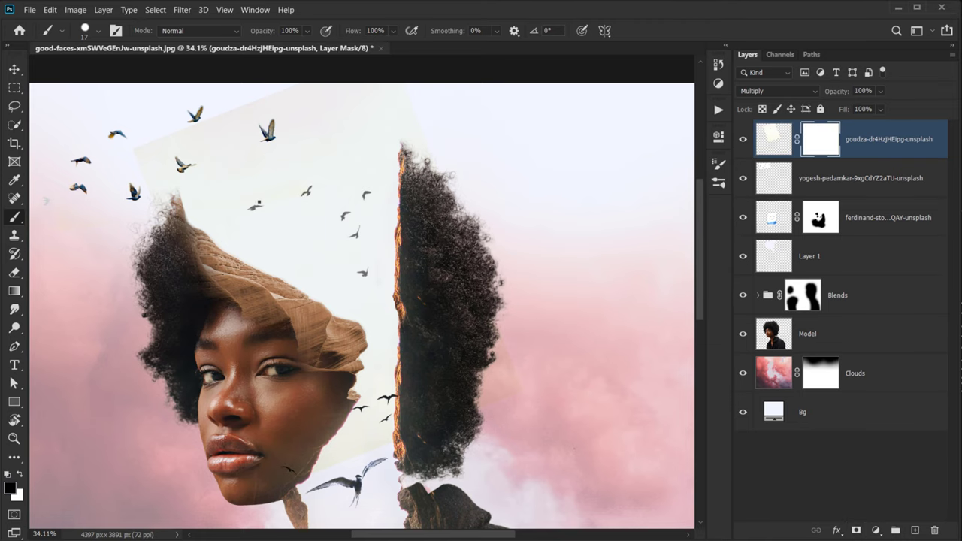
mouse_move(259, 202)
left_mouse_down("alt")
mouse_move(309, 203)
mouse_move(324, 139)
mouse_move(297, 119)
left_mouse_up("alt")
mouse_move(289, 182)
left_mouse_down()
mouse_move(302, 228)
mouse_move(287, 133)
mouse_move(172, 188)
mouse_move(383, 146)
mouse_move(481, 245)
left_mouse_up()
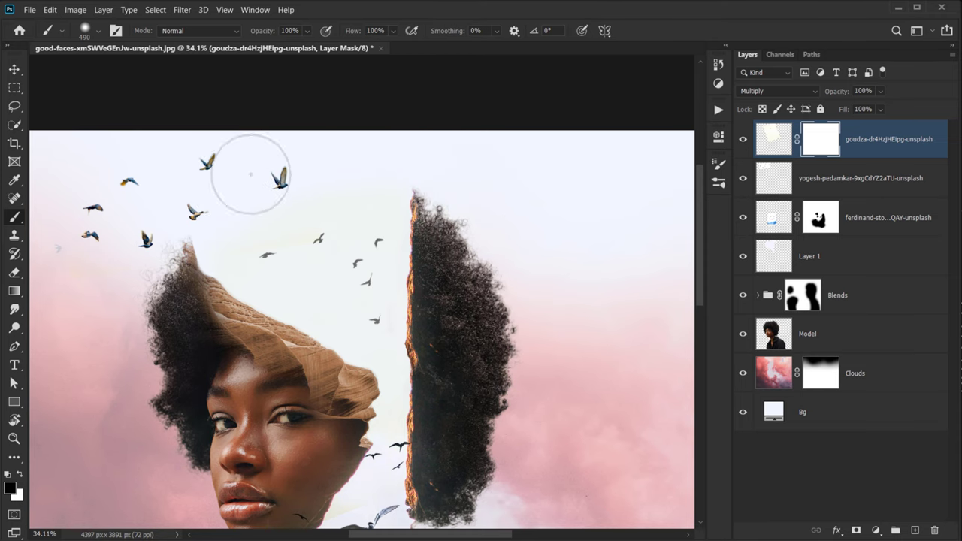
left_click_drag(472, 391, 443, 188)
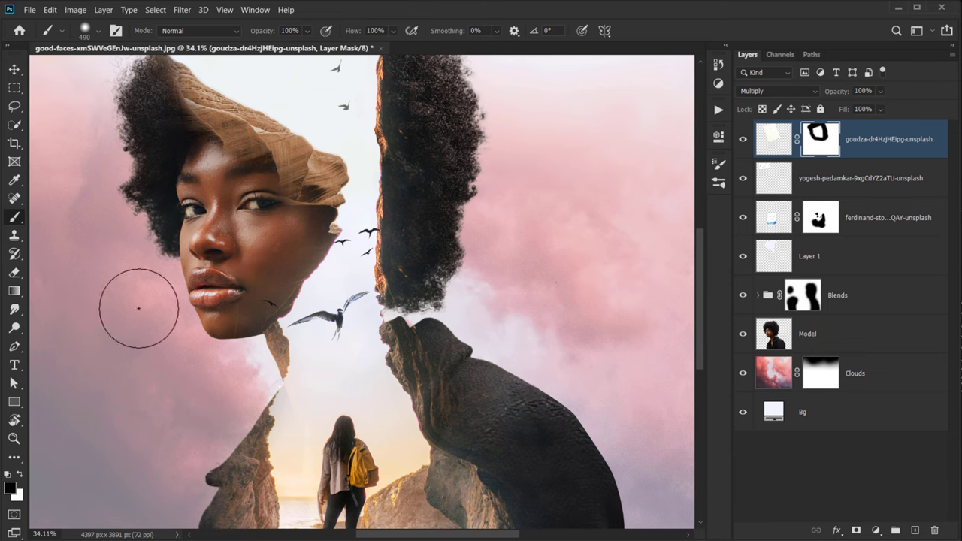
left_click_drag(269, 211, 251, 244)
scroll(279, 236, "down", 2)
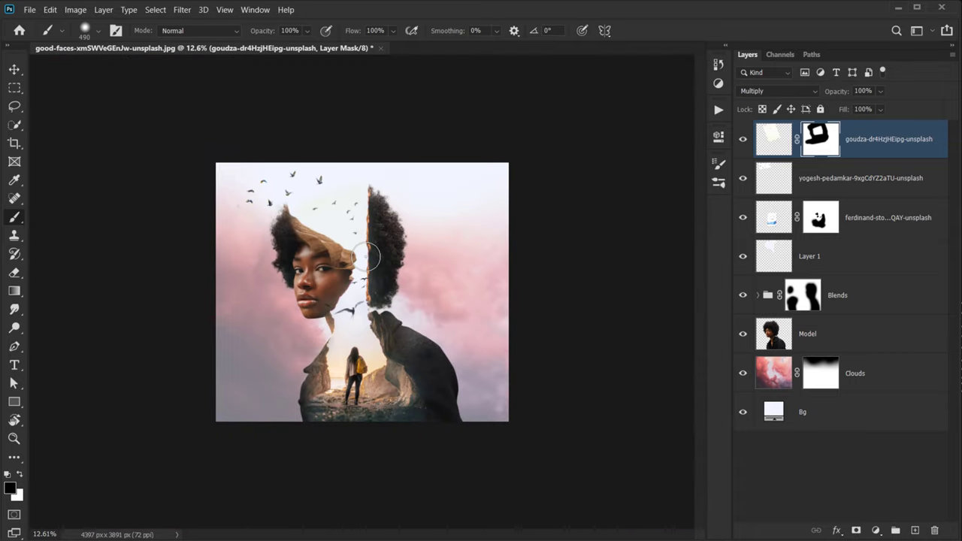
- Apply Levels to the image content of the masked birds layer with input white at 224, and compare the layer hidden and shown
scroll(306, 215, "up", 1)
scroll(308, 214, "up", 2)
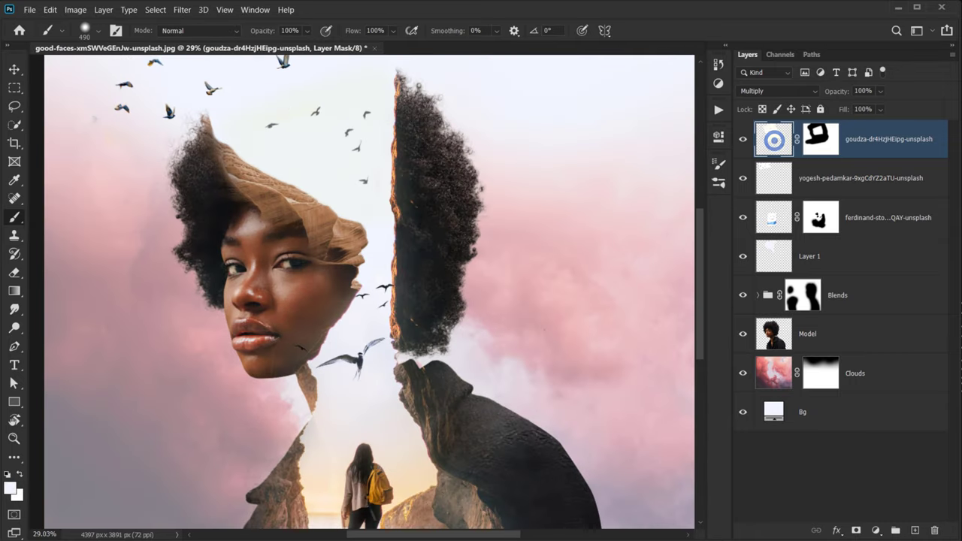
left_click(774, 139)
key("ctrl+l")
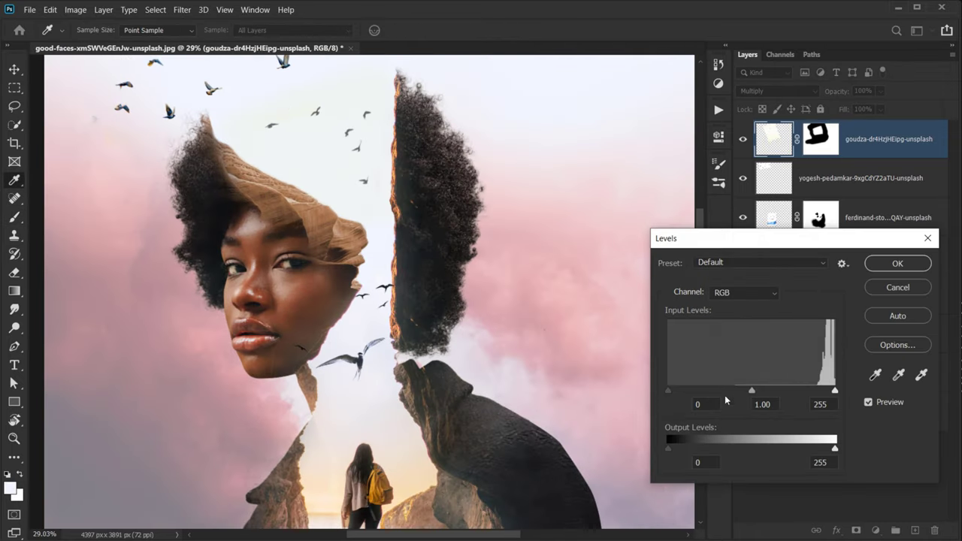
left_click_drag(835, 390, 816, 392)
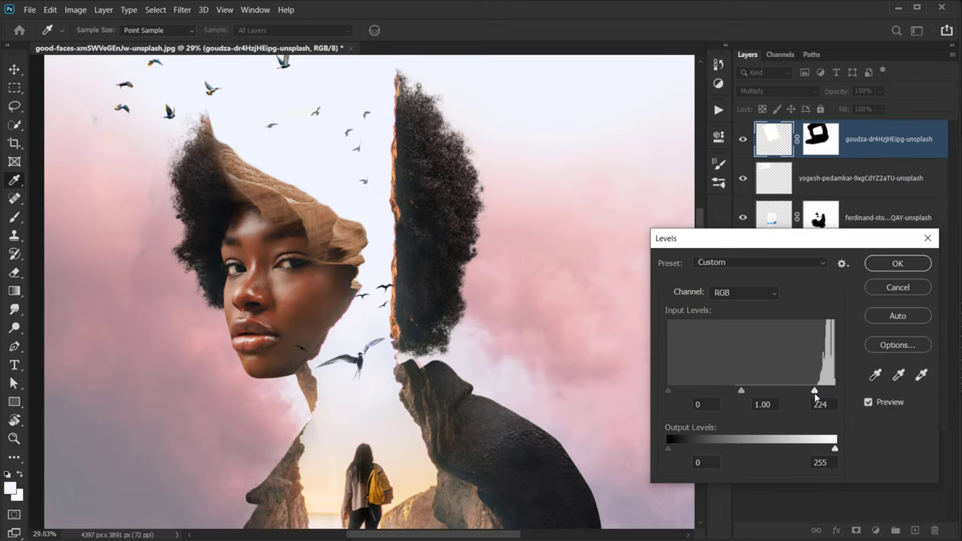
left_click(891, 263)
key("b")
key("ctrl+0")
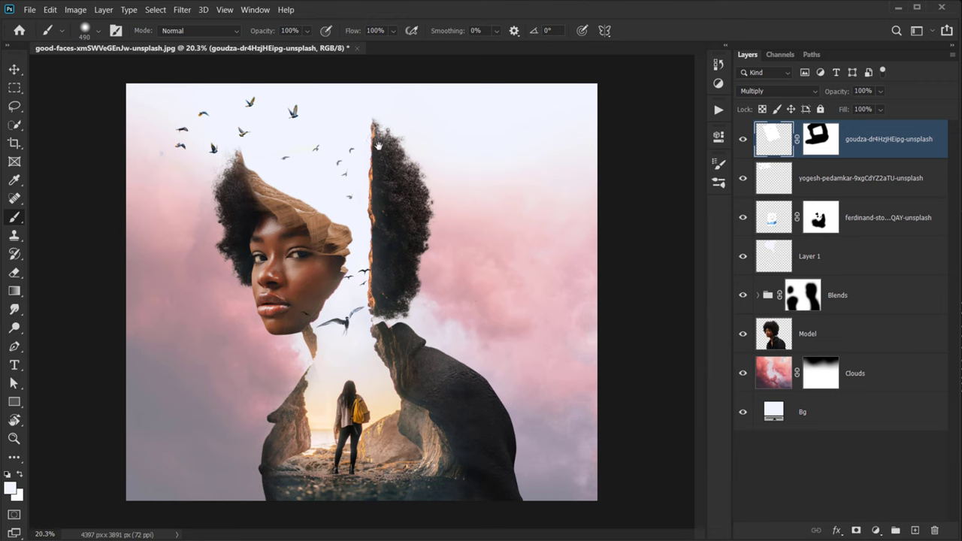
left_click(738, 148)
left_click(738, 147)
- Group the three bird layers at the top of the layer stack and compare the image with the group hidden and shown
scroll(332, 151, "up", 4)
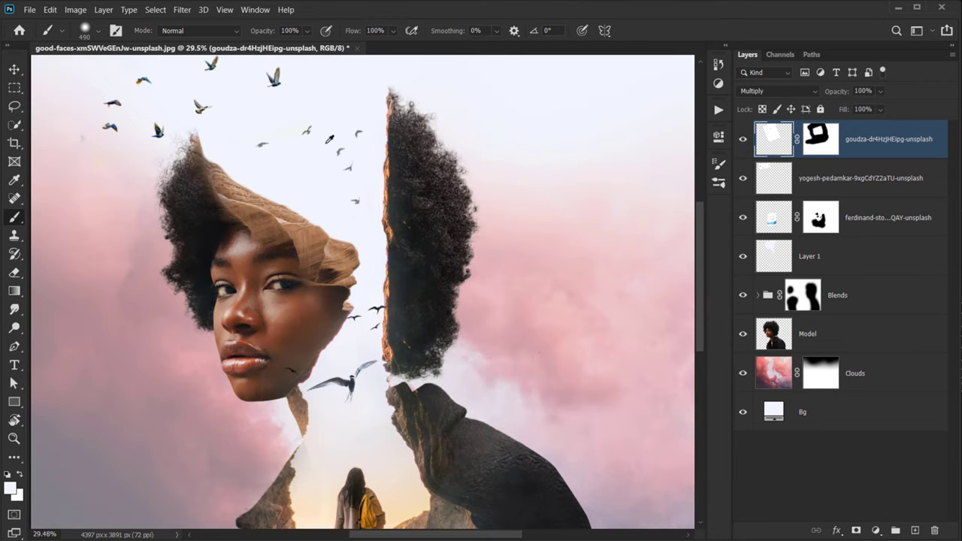
left_click_drag(365, 141, 354, 231)
scroll(301, 193, "down", 2)
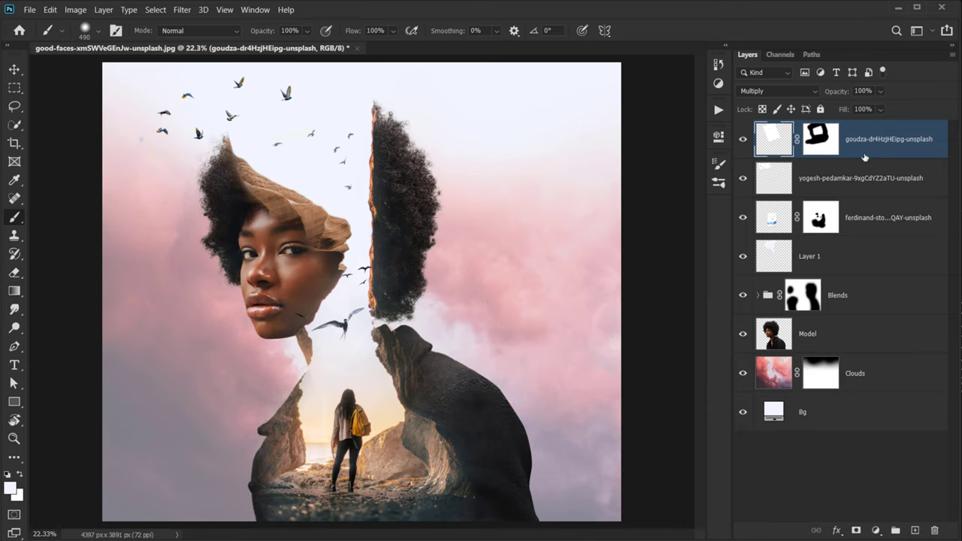
left_click(875, 223, "shift")
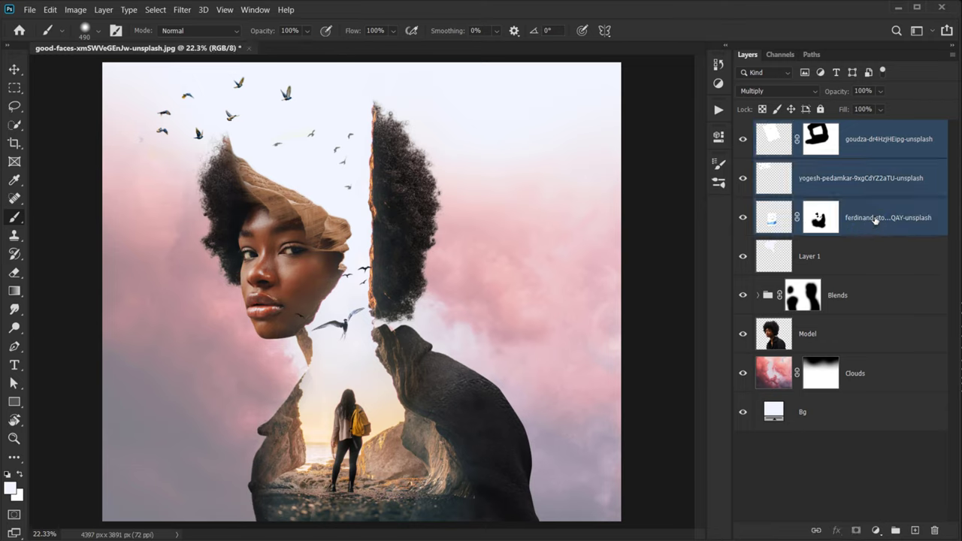
key("ctrl+g")
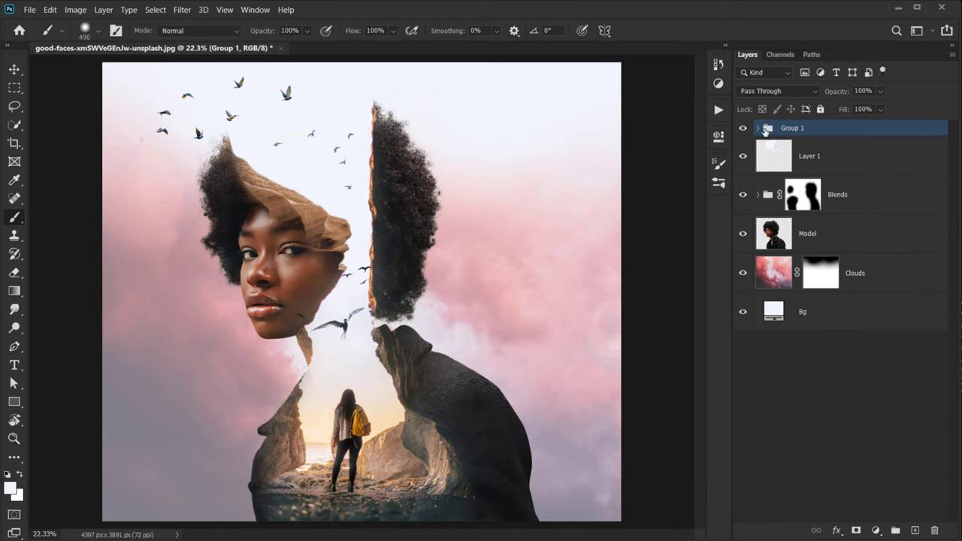
left_click(741, 128)
left_click(741, 128)
- Add a layer mask to the bird layers' group and set up a soft black brush of about 701 px
scroll(305, 196, "up", 3)
left_click_drag(307, 325, 370, 498)
scroll(295, 382, "up", 3)
scroll(326, 333, "down", 4)
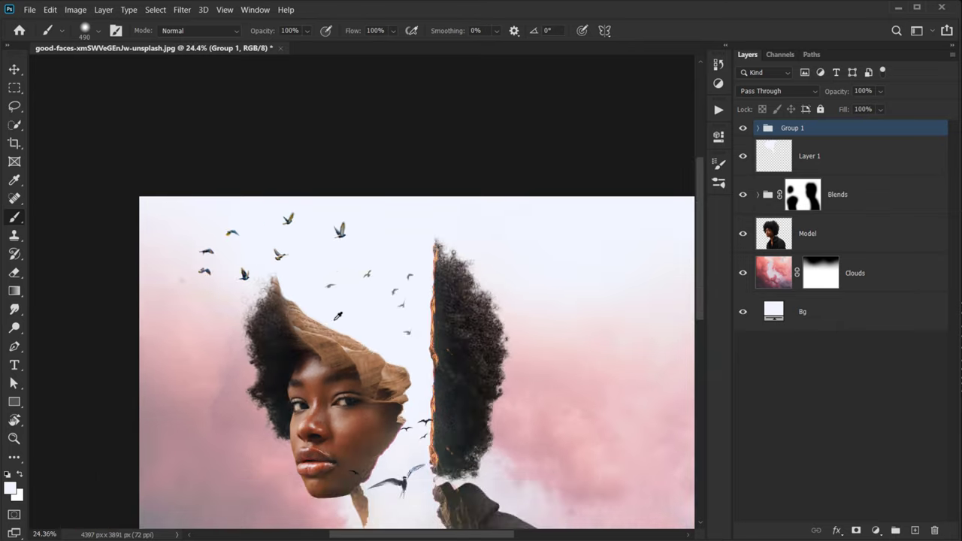
left_click_drag(230, 272, 311, 259)
left_click(856, 531)
key("x")
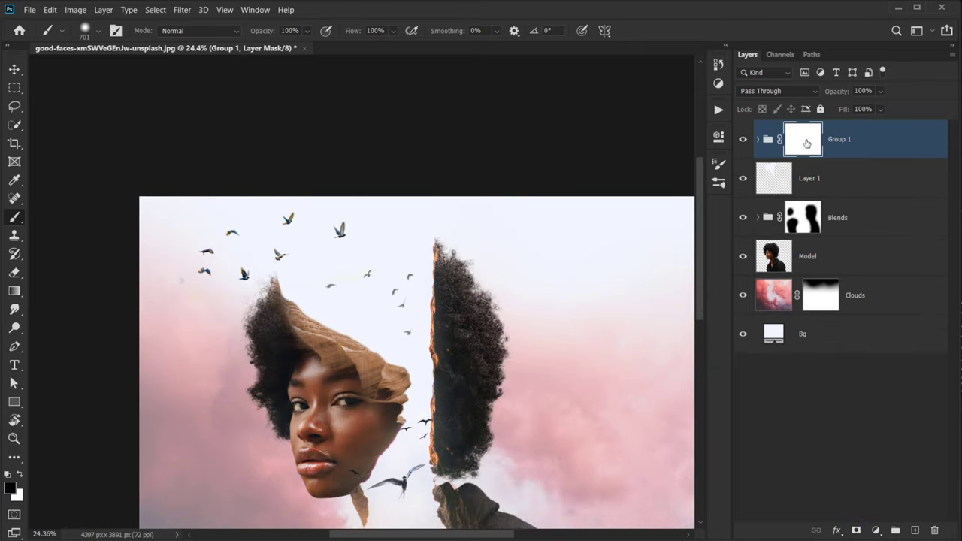
- Rename the bird layers' group as Birds and the layer directly below it as Fix
double_click(840, 139)
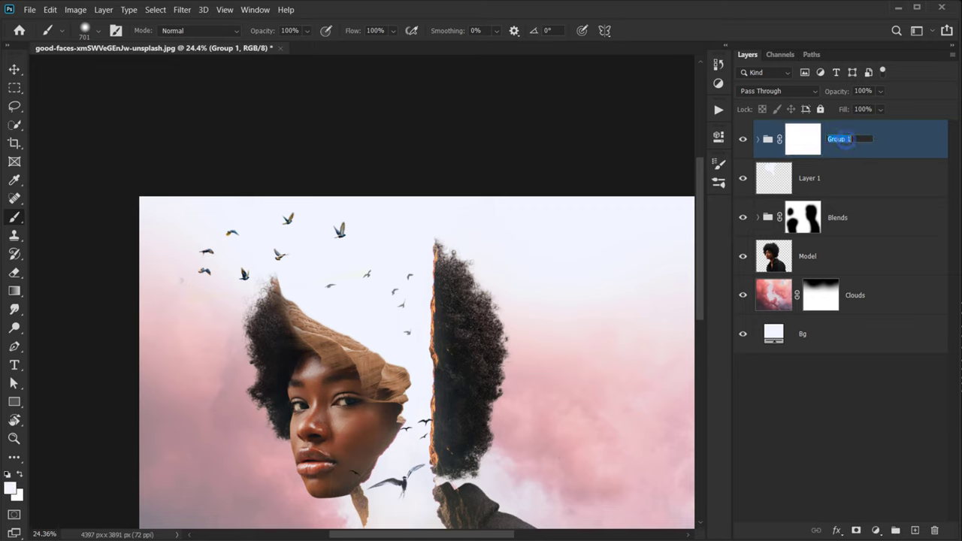
key("Return")
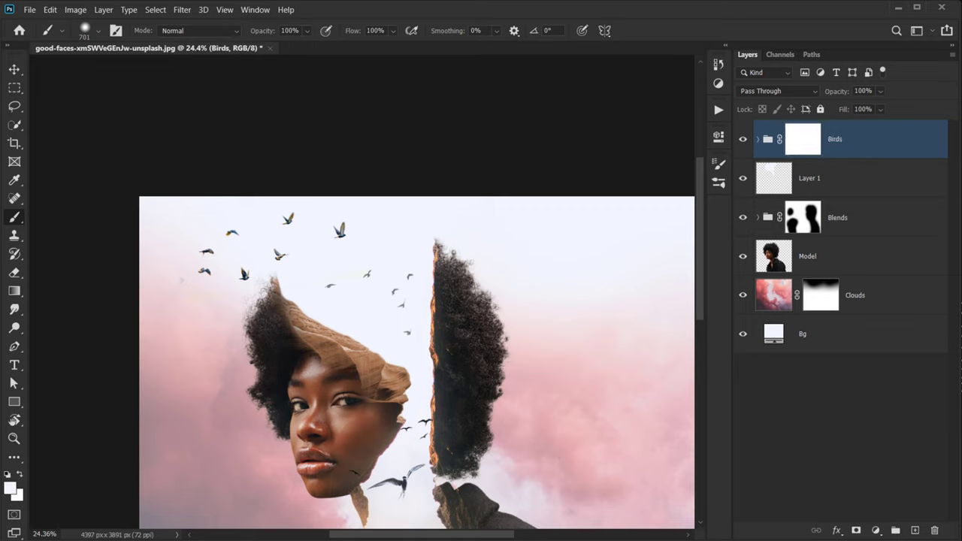
double_click(808, 177)
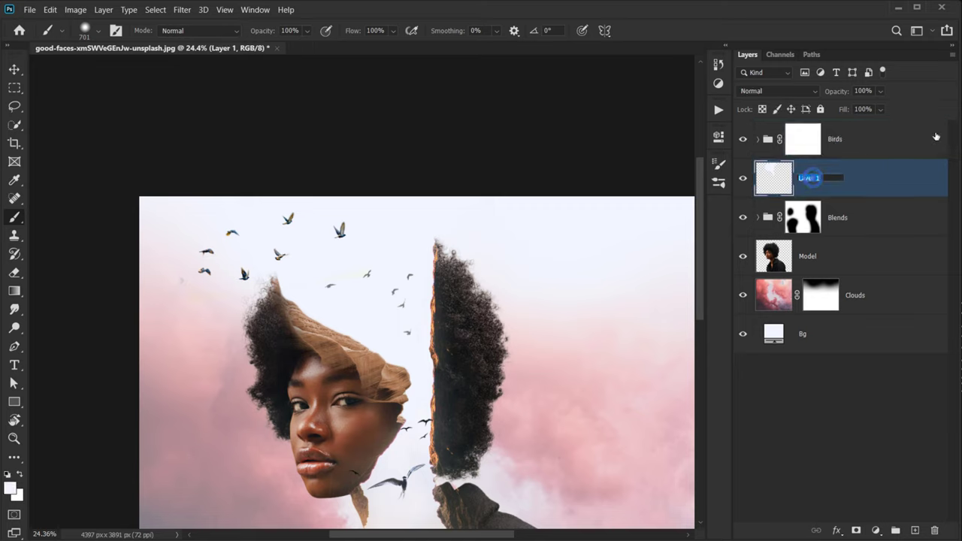
type("Fix")
key("Return")
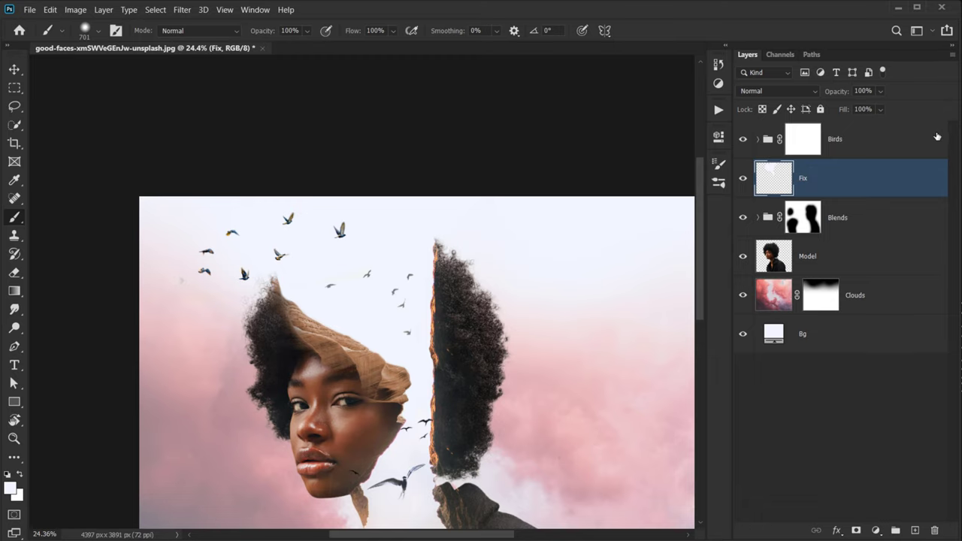
- Target the Birds group's layer mask and set the soft black brush to 61% opacity and 50% flow
left_click_drag(369, 288, 384, 276)
mouse_move(365, 238)
left_mouse_down()
mouse_move(383, 237)
mouse_move(328, 131)
left_mouse_up()
left_click_drag(365, 264, 332, 274)
left_click(847, 136)
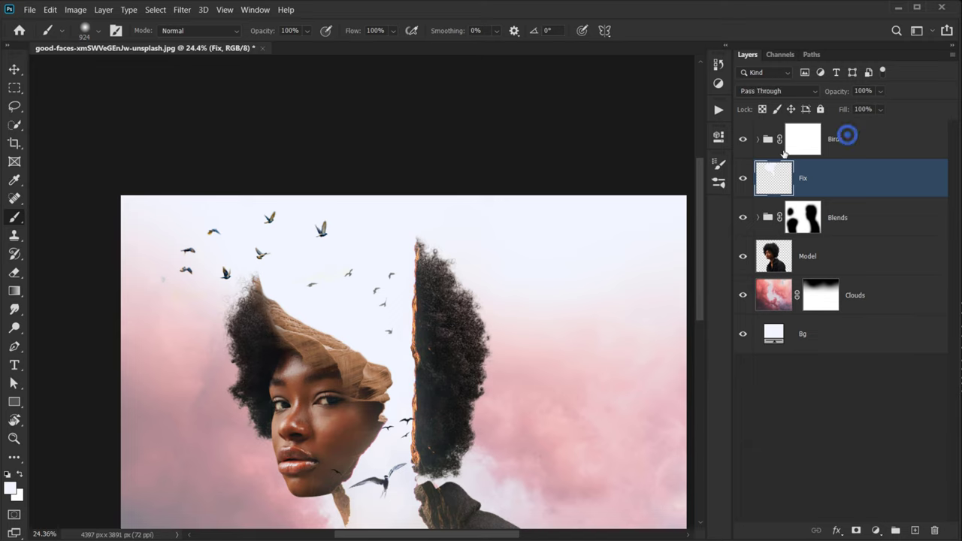
left_click(808, 144)
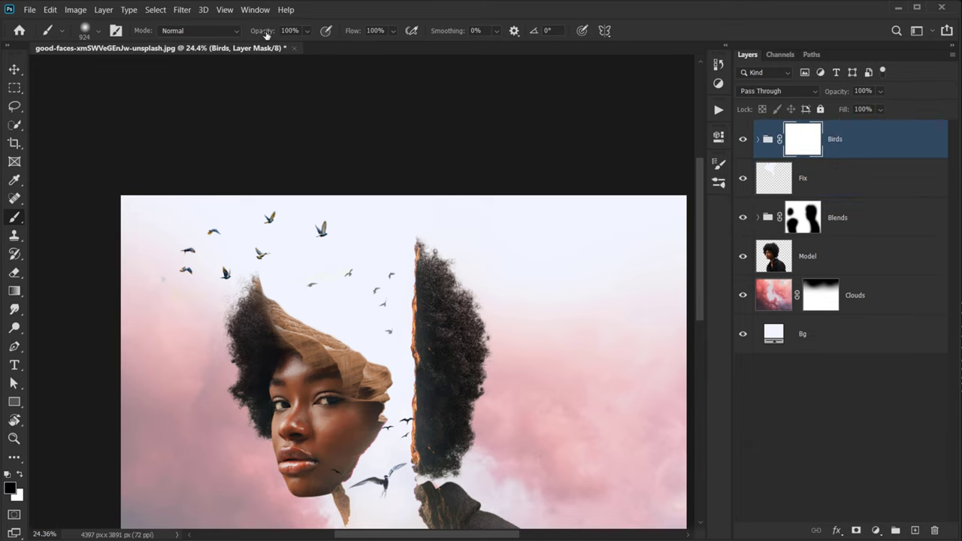
left_click_drag(266, 34, 235, 34)
left_click_drag(263, 35, 272, 36)
left_click_drag(354, 31, 336, 36)
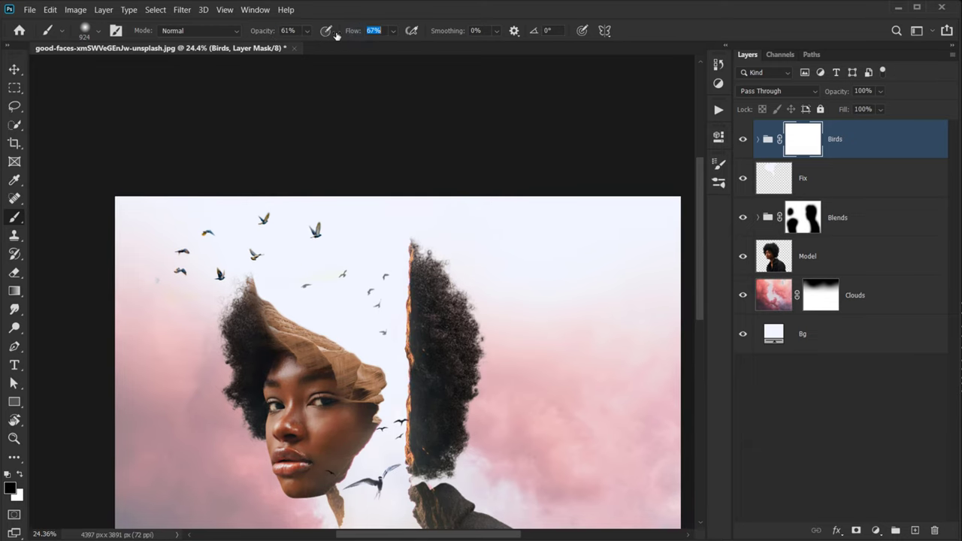
- Partly fade the leftmost birds of the upper flock on the Birds mask with a soft black brush of about 462 px
left_click_drag(281, 240, 307, 241)
scroll(222, 261, "up", 6)
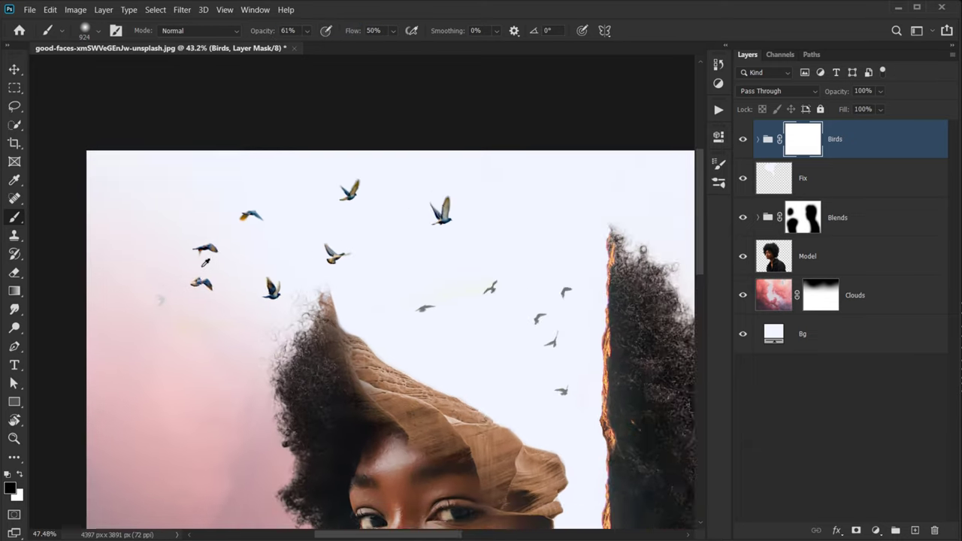
mouse_move(146, 303)
left_mouse_down()
mouse_move(203, 291)
mouse_move(133, 286)
left_mouse_up()
left_click(235, 281)
left_click(240, 289)
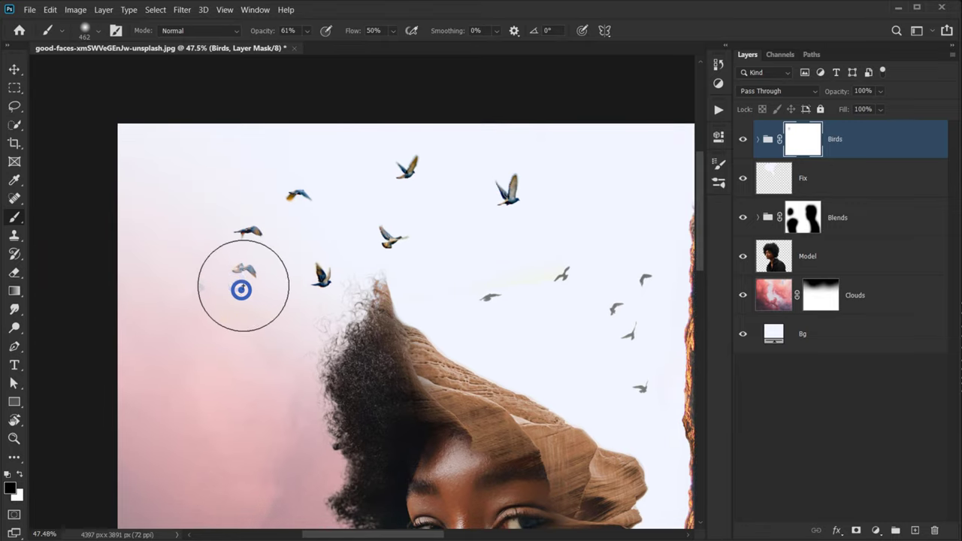
left_click(237, 291)
left_click(234, 222)
mouse_move(234, 221)
left_mouse_down()
mouse_move(219, 192)
mouse_move(165, 220)
mouse_move(271, 161)
mouse_move(221, 182)
mouse_move(208, 200)
mouse_move(245, 168)
left_mouse_up()
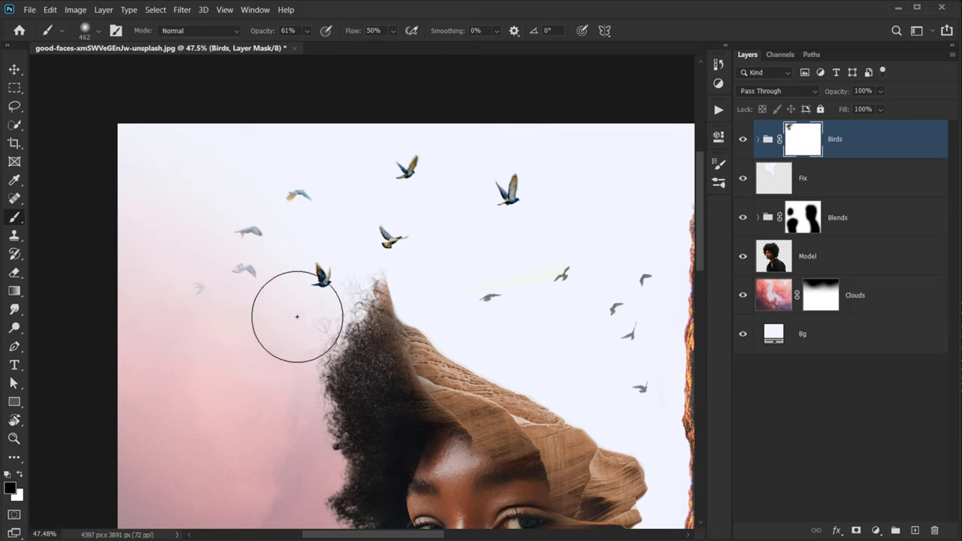
- Adjust the fading of the birds around the hair tip and soften the small grey birds in the head's gap on the Birds mask
left_click(311, 273)
left_click(314, 273)
scroll(314, 273, "down", 2)
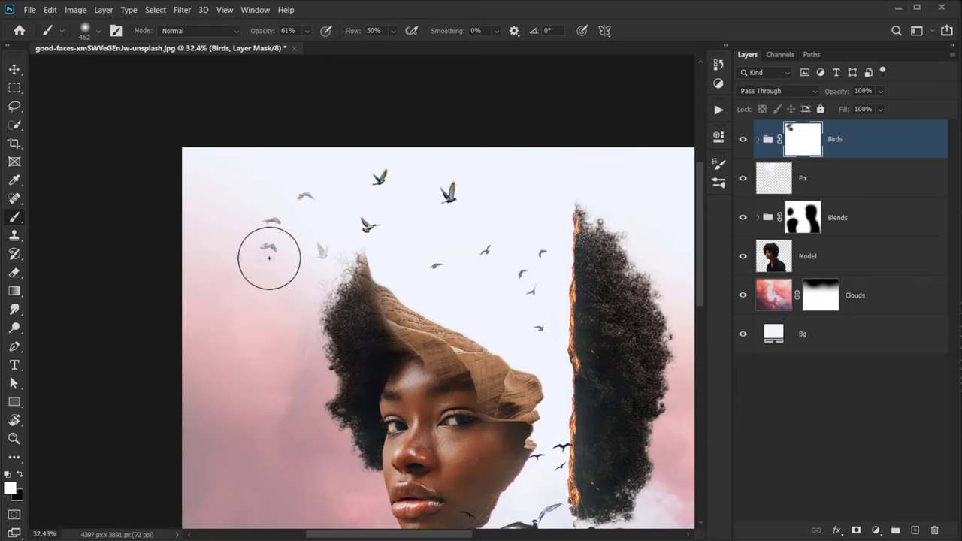
left_click(362, 230)
left_click(365, 168)
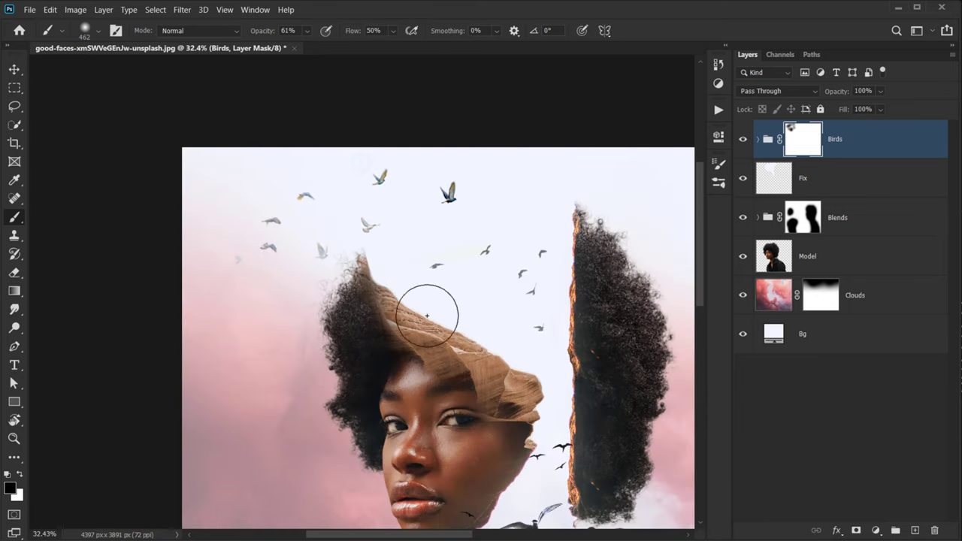
left_click(431, 271)
left_click(541, 332)
left_click(541, 253)
left_click_drag(521, 356, 486, 317)
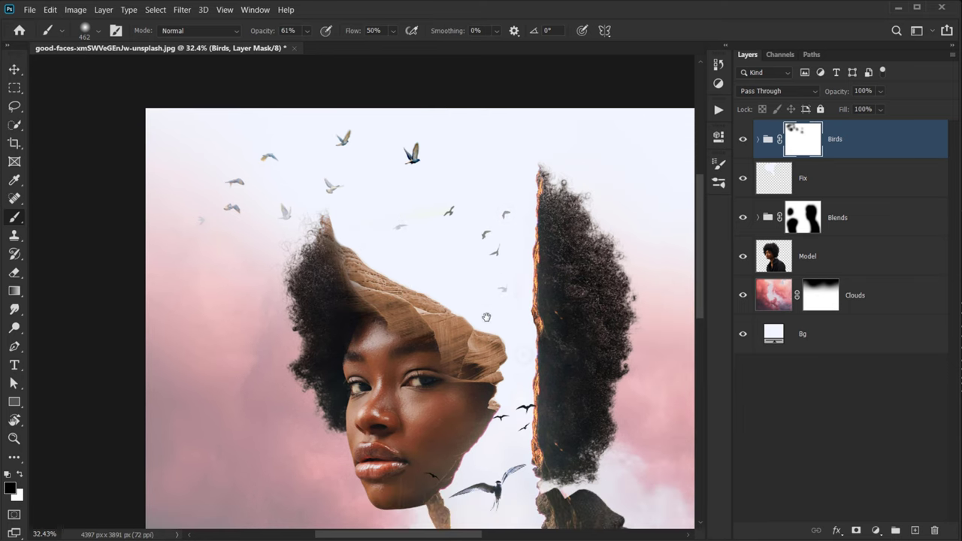
- Partly fade the remaining dark birds at the top of the upper flock on the Birds mask
left_click(425, 160)
right_click(435, 182, "alt")
scroll(481, 210, "down", 3)
key("ctrl+0")
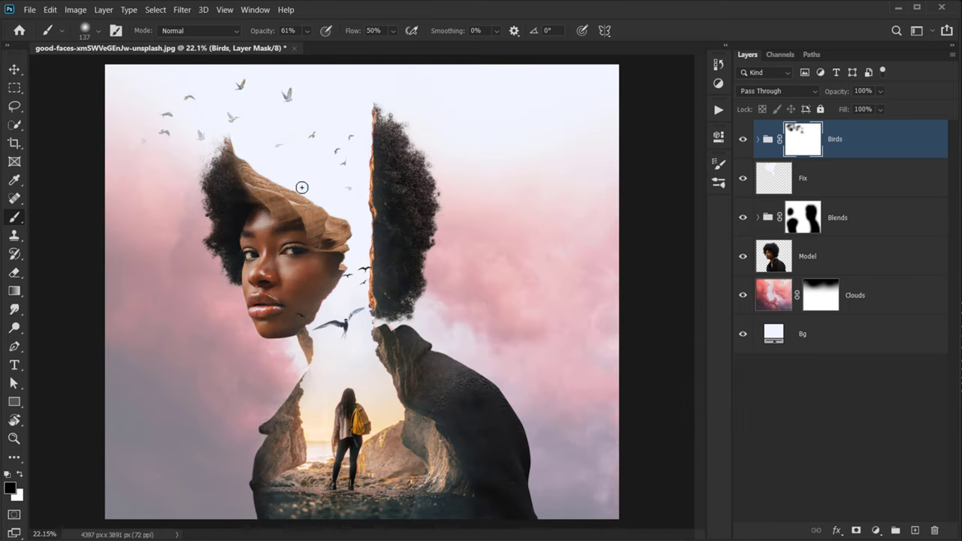
right_click(243, 105, "alt")
left_click(248, 80)
- Fade the small birds beside the cheek and chin on the Birds mask, and reduce the brush to about 196 px
key("bracketright")
key("bracketright")
key("bracketright")
key("bracketright")
left_click(290, 324)
scroll(323, 275, "up", 2)
key("bracketleft")
key("bracketleft")
key("bracketleft")
key("bracketleft")
key("bracketleft")
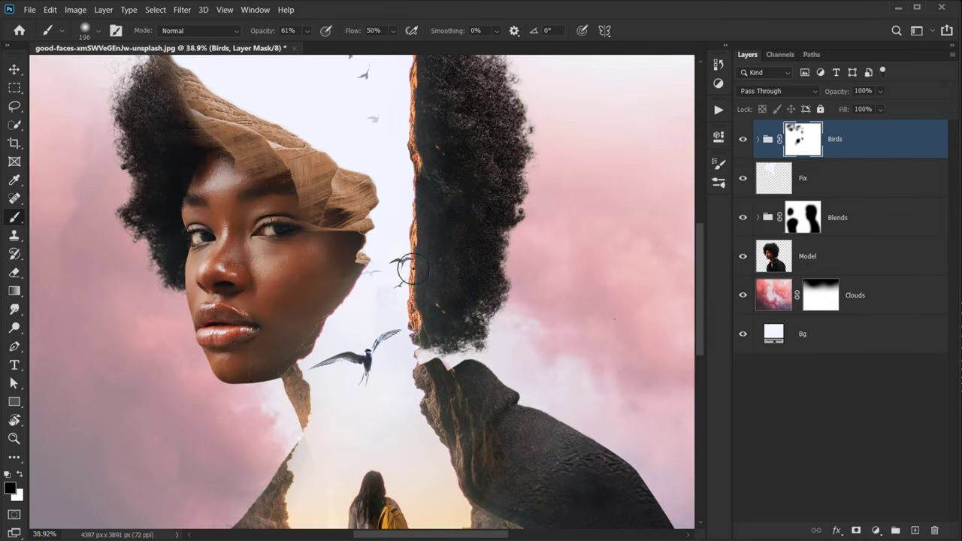
- Soften the large bird below the chin on the Birds mask, alternating black and white with a brush of about 368 px
key("x")
scroll(433, 286, "up", 1)
right_click(356, 368, "alt")
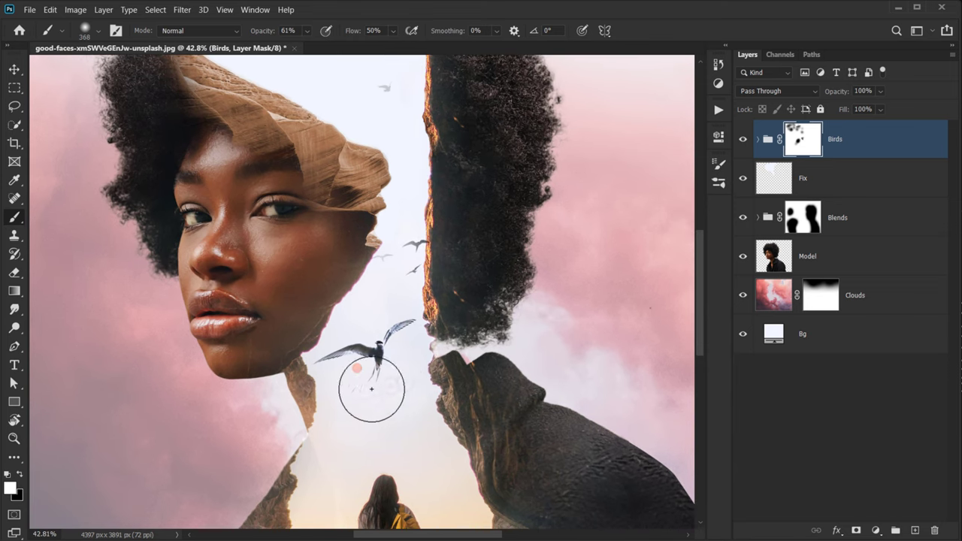
key("x")
left_click(385, 408)
left_click(395, 392)
key("x")
left_click(382, 391)
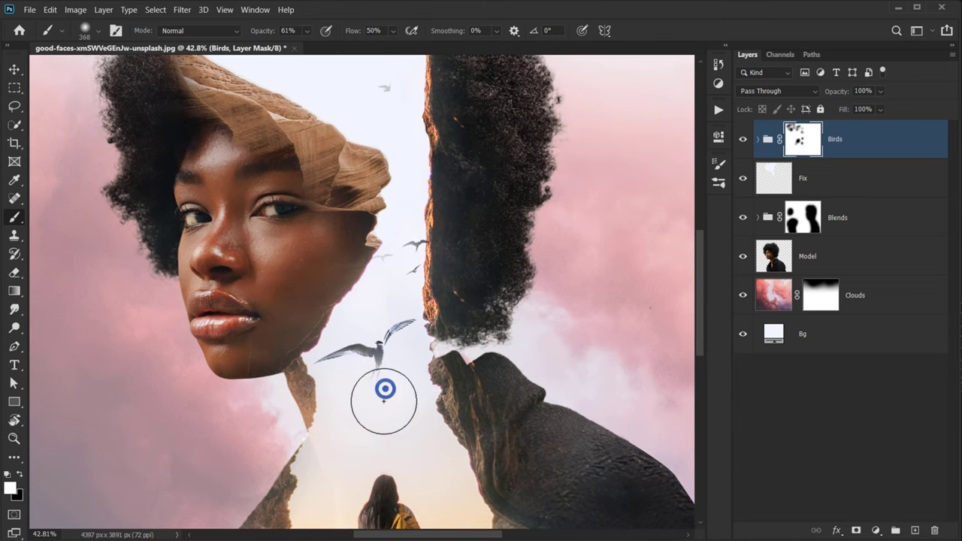
- Compare the whole image with the Birds group hidden and shown
scroll(387, 383, "down", 3)
scroll(399, 372, "up", 2)
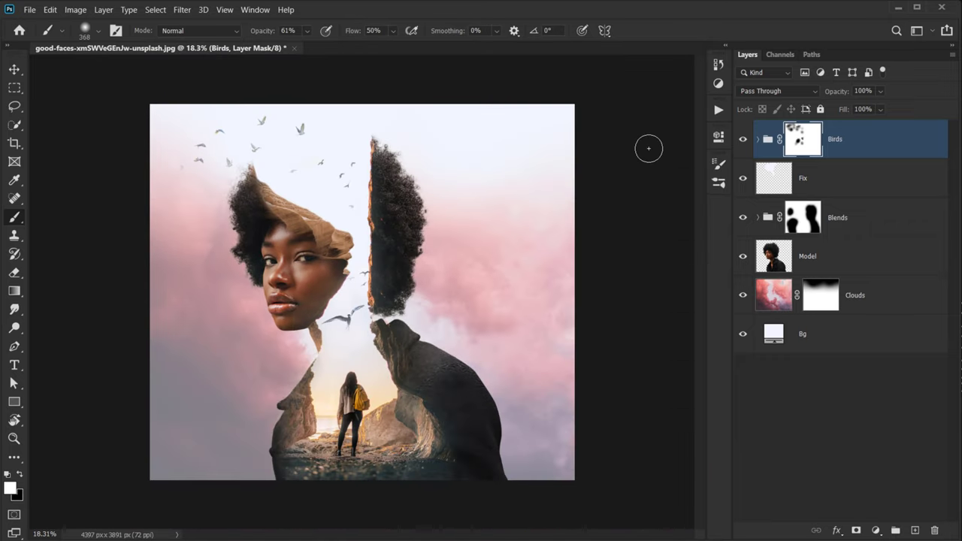
scroll(648, 148, "up", 2)
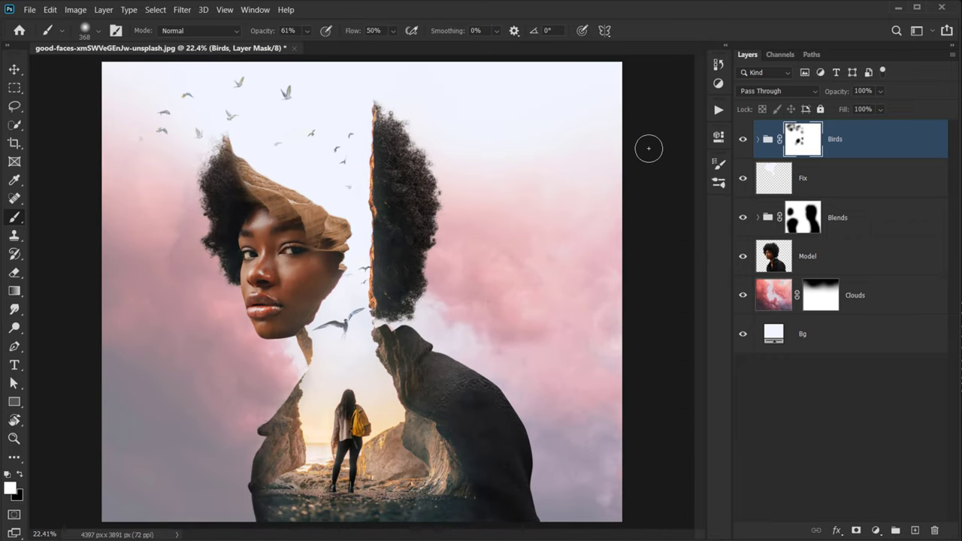
left_click(862, 153)
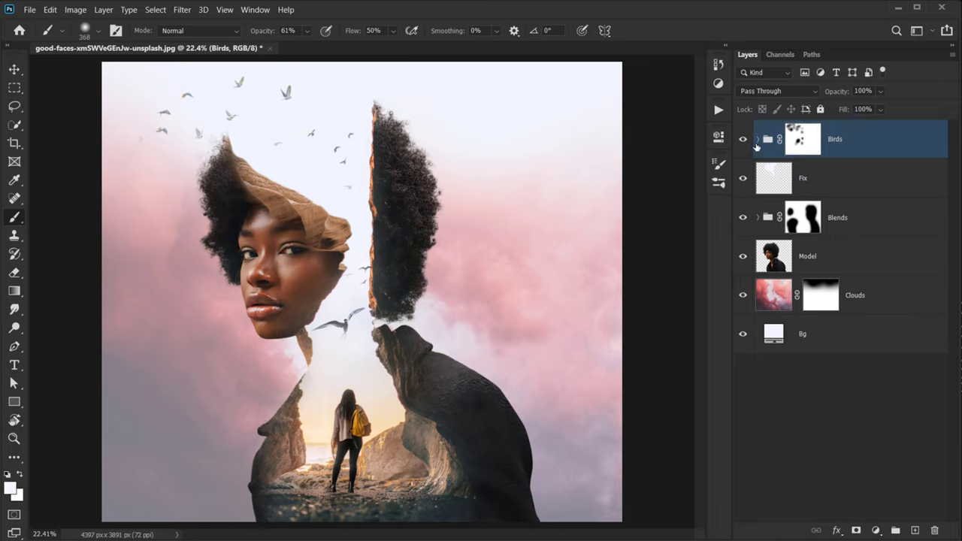
left_click(742, 139)
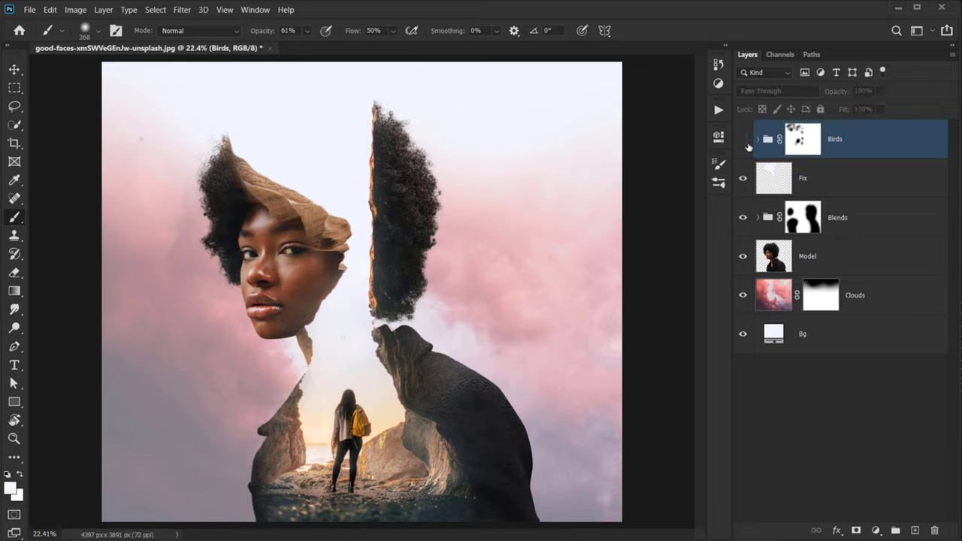
left_click(743, 139)
scroll(88, 156, "up", 2)
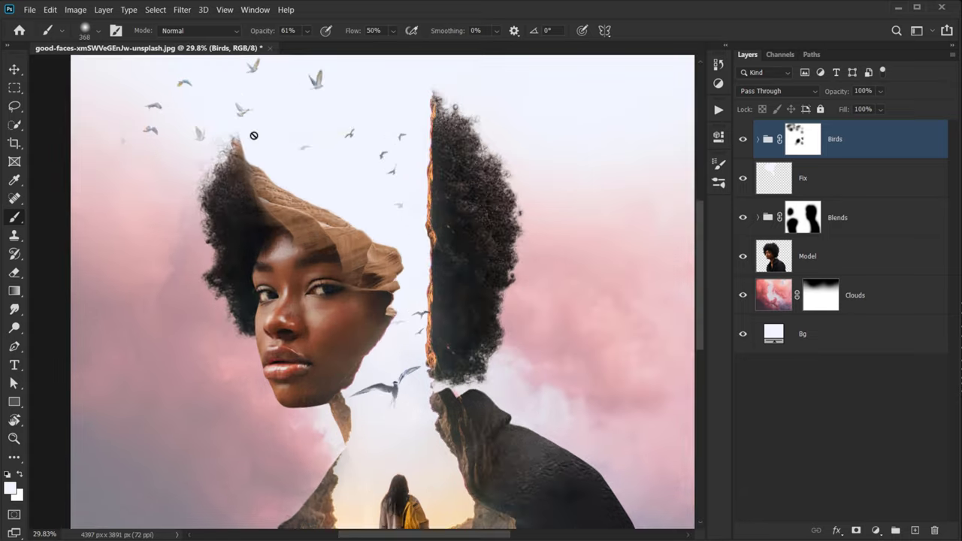
- Fade the outermost birds of the upper flock further on the Birds mask with a black brush of about 250 px
left_click(802, 139)
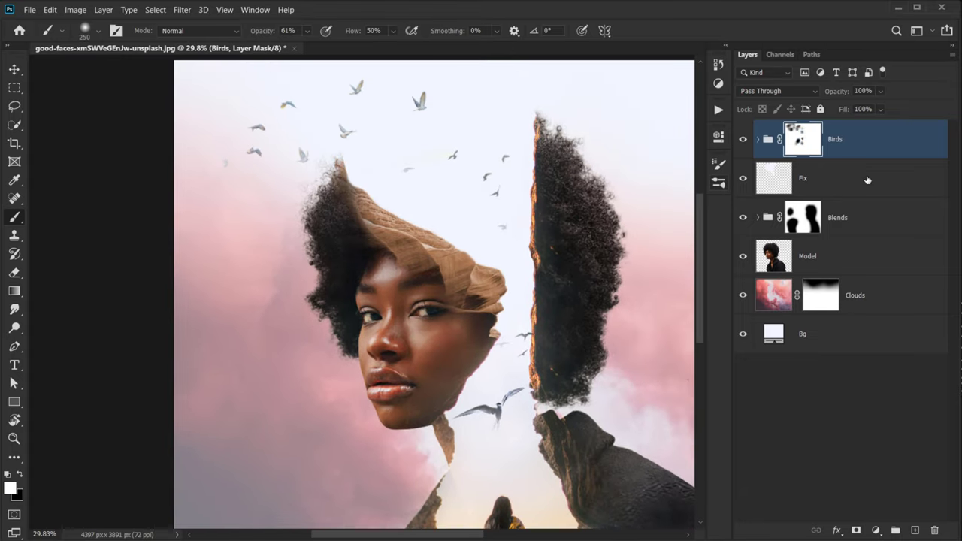
key("x")
left_click(249, 157)
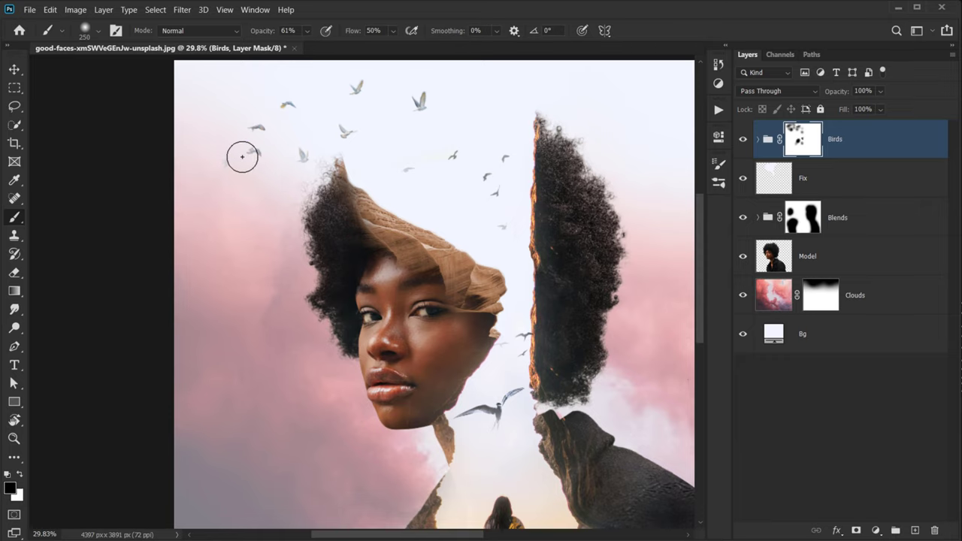
left_click(238, 153)
left_click(234, 153)
left_click(241, 154)
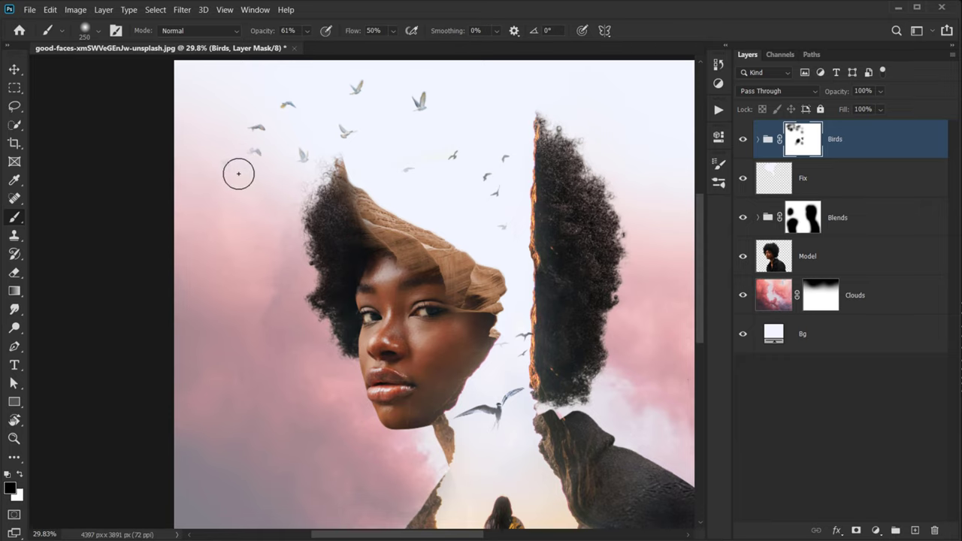
left_click(242, 155)
left_click(246, 164)
scroll(289, 193, "down", 4)
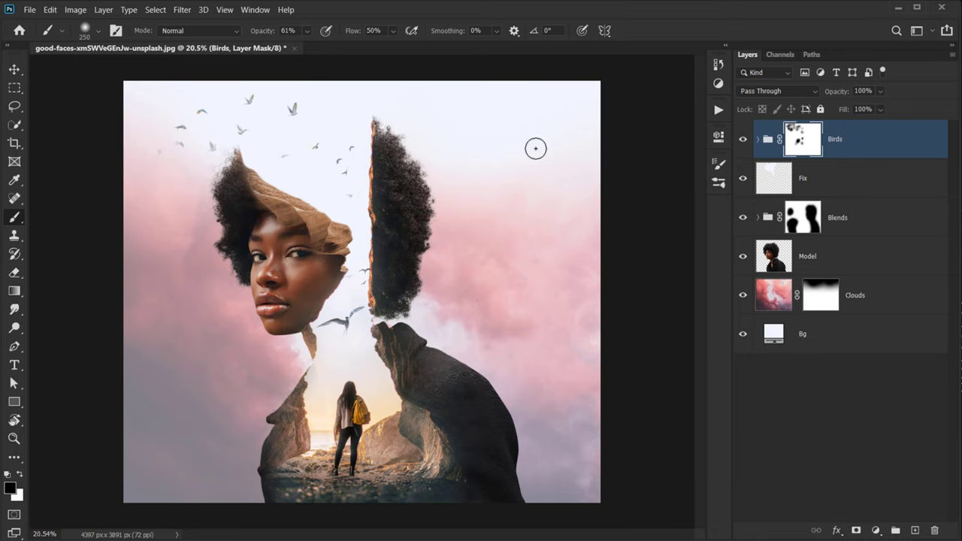
scroll(534, 144, "up", 1)
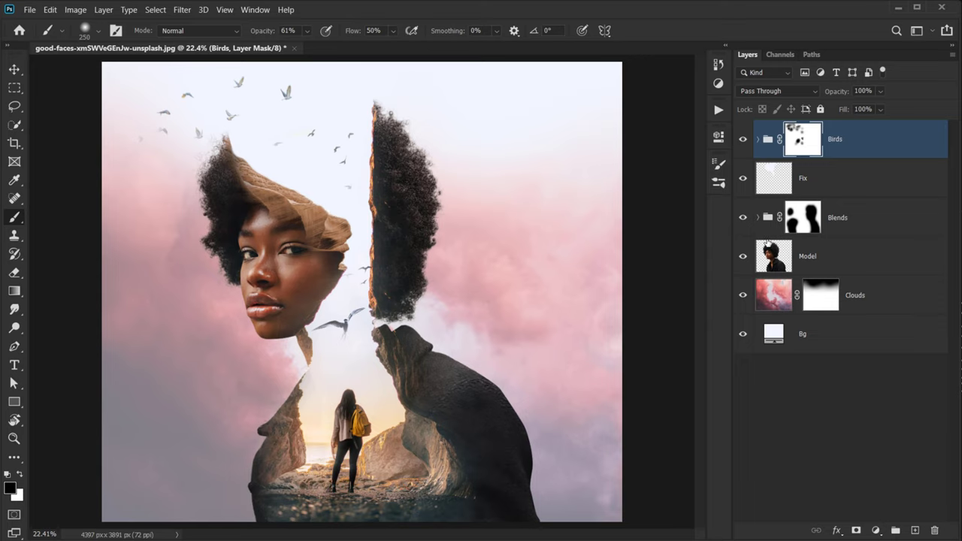
- Create a new layer above the Birds group and name it Light
left_click(871, 139)
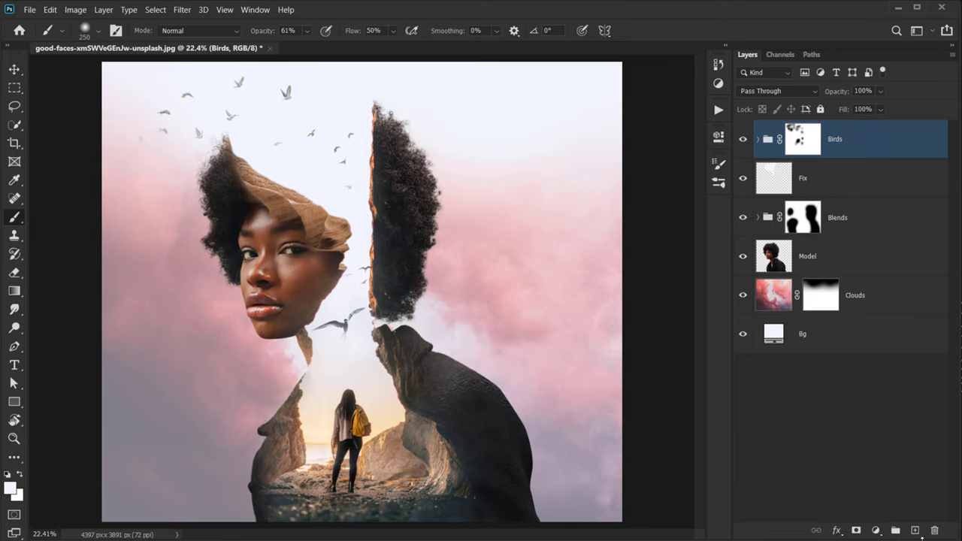
left_click(915, 530)
double_click(806, 140)
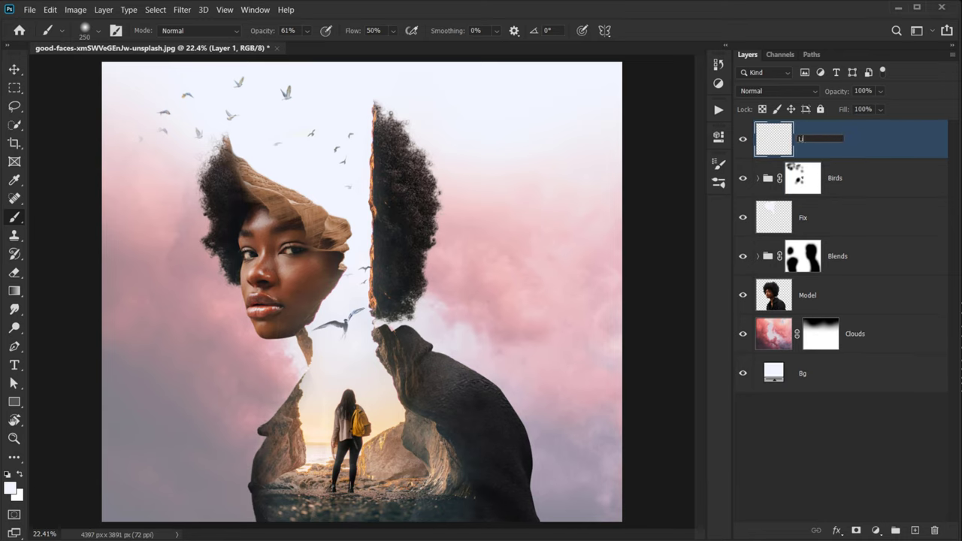
key("Return")
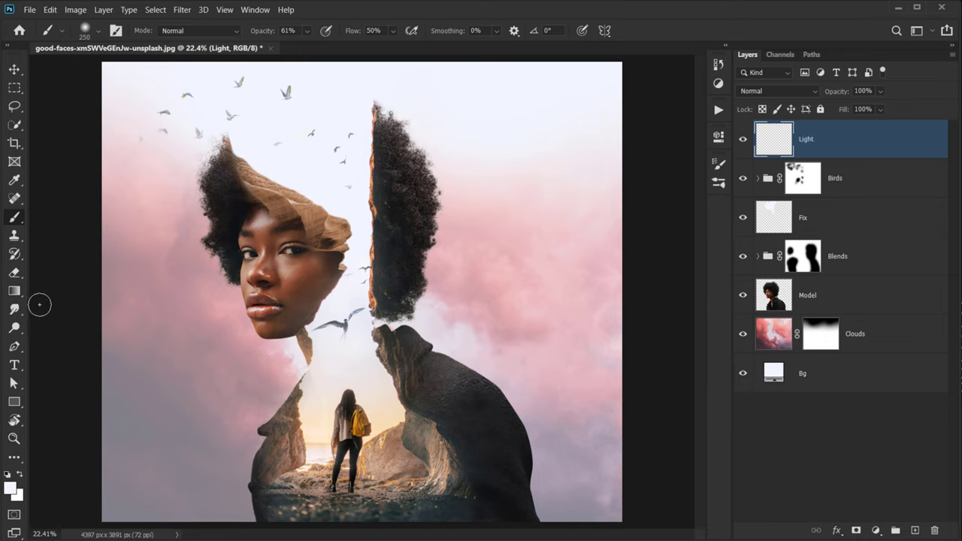
- Activate the Gradient tool and sample a brown foreground color from the small rock beside the cheek
left_click(17, 292)
right_click(13, 291)
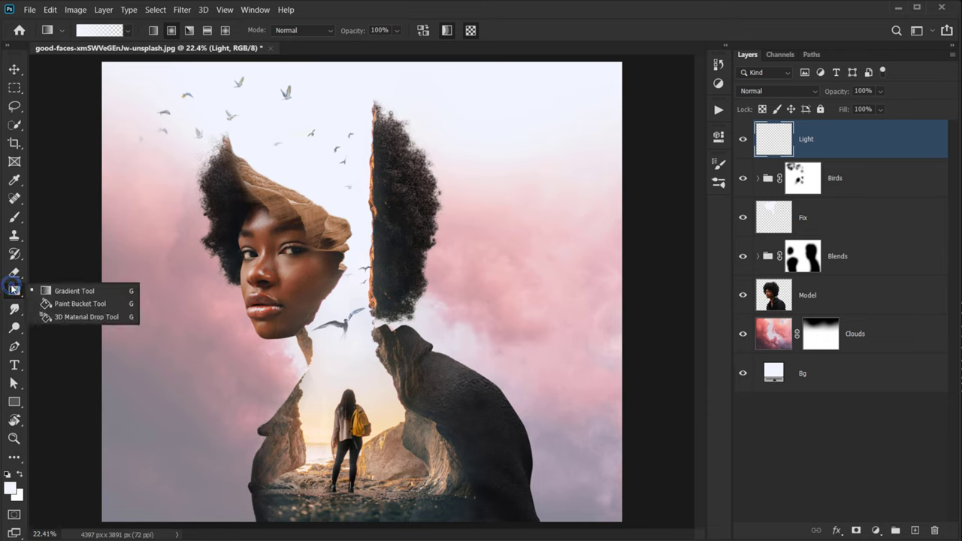
left_click(46, 293)
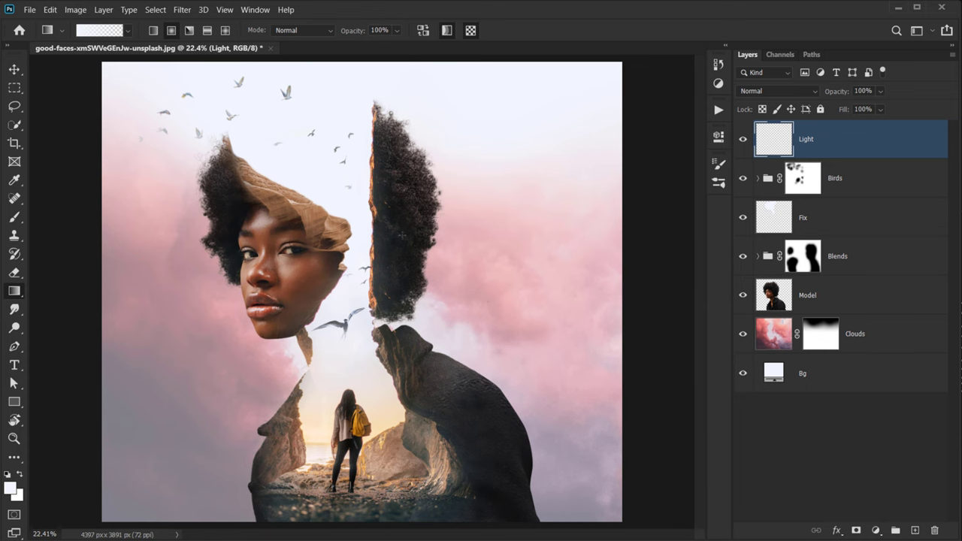
scroll(399, 234, "up", 3)
left_click_drag(296, 177, 314, 222)
scroll(301, 248, "up", 4)
scroll(314, 263, "up", 6)
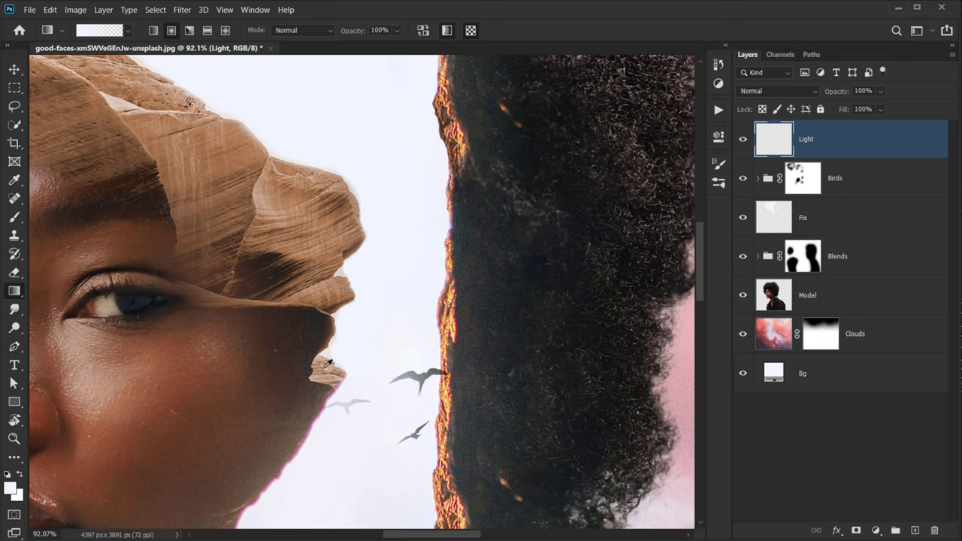
mouse_move(328, 363)
left_mouse_down()
mouse_move(337, 375)
mouse_move(322, 368)
mouse_move(331, 365)
left_mouse_up()
scroll(331, 365, "down", 4)
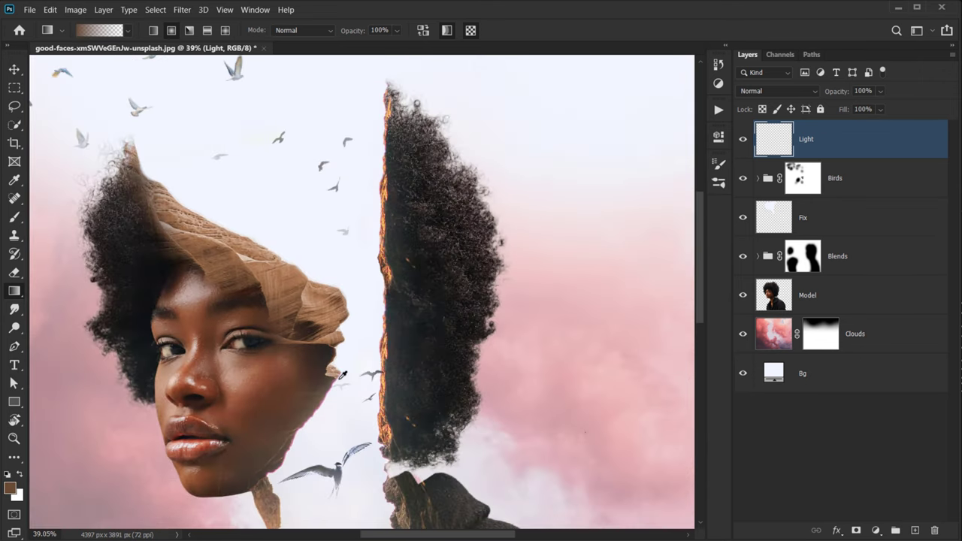
- Draw a large radial brown-to-transparent gradient beside the chin on the Light layer
scroll(335, 366, "up", 2)
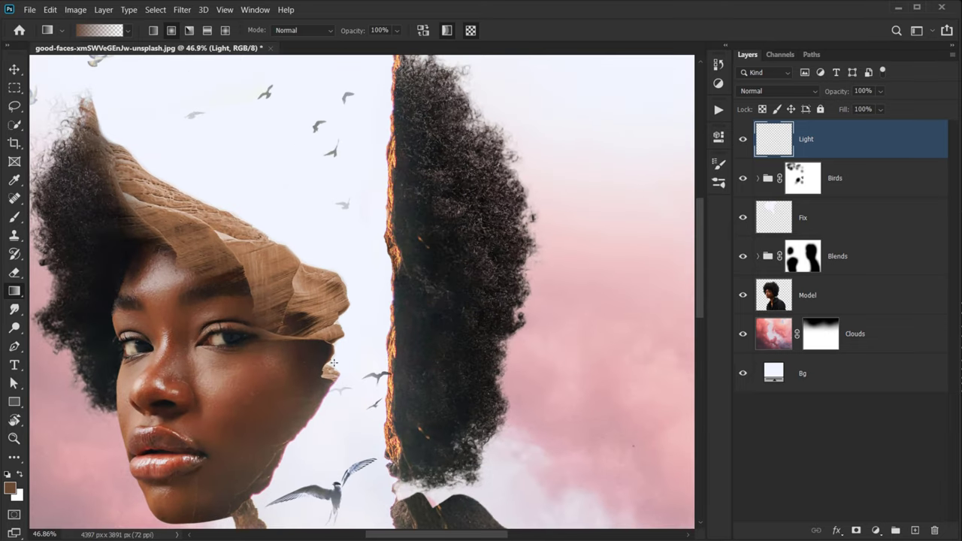
scroll(284, 464, "down", 3)
left_click_drag(269, 487, 211, 435)
left_click_drag(180, 454, 180, 454)
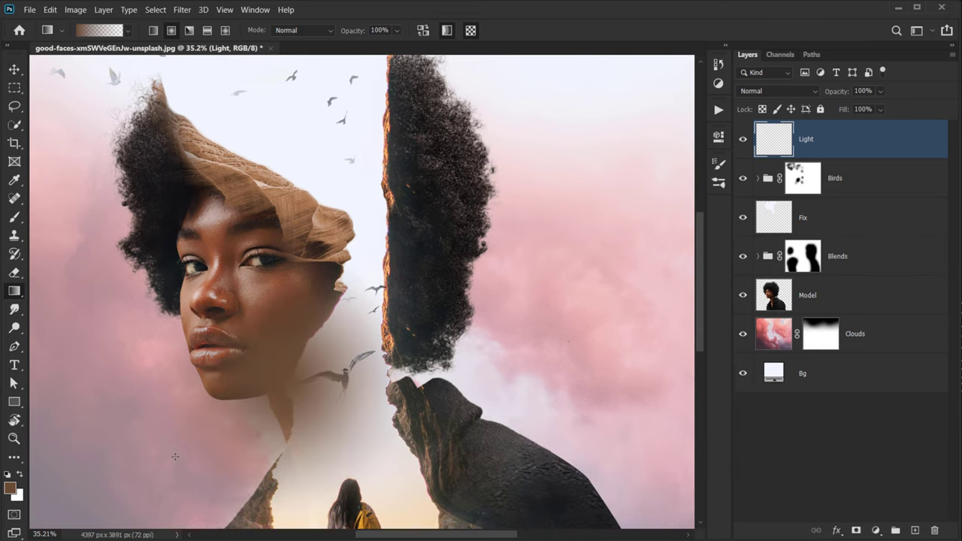
- Set the Light layer's blend mode to Screen and hide the layer to compare the image without it
left_click(786, 91)
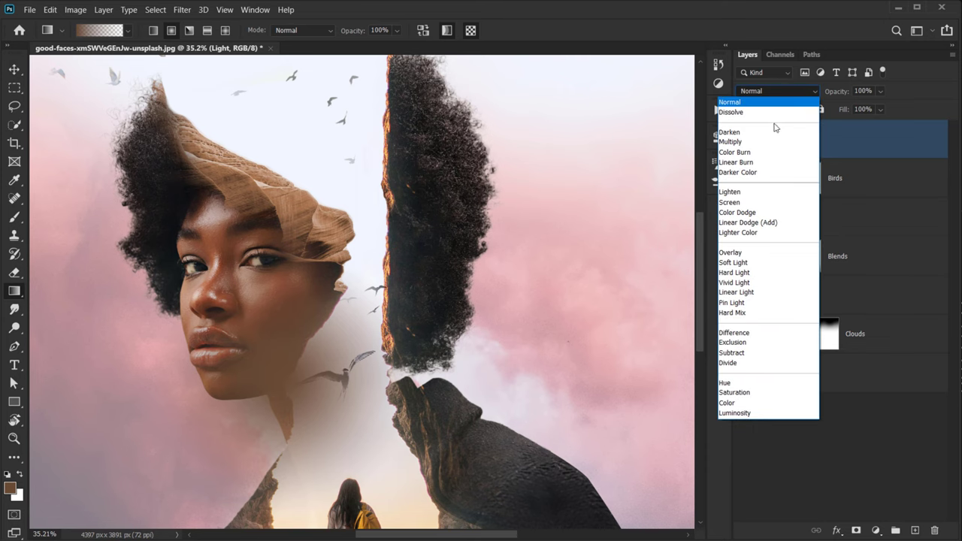
left_click(740, 203)
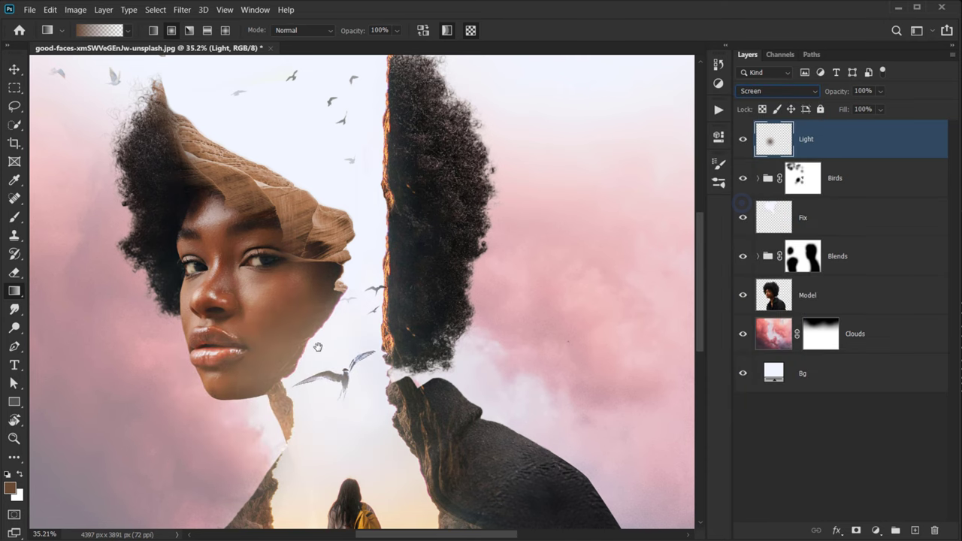
left_click(741, 138)
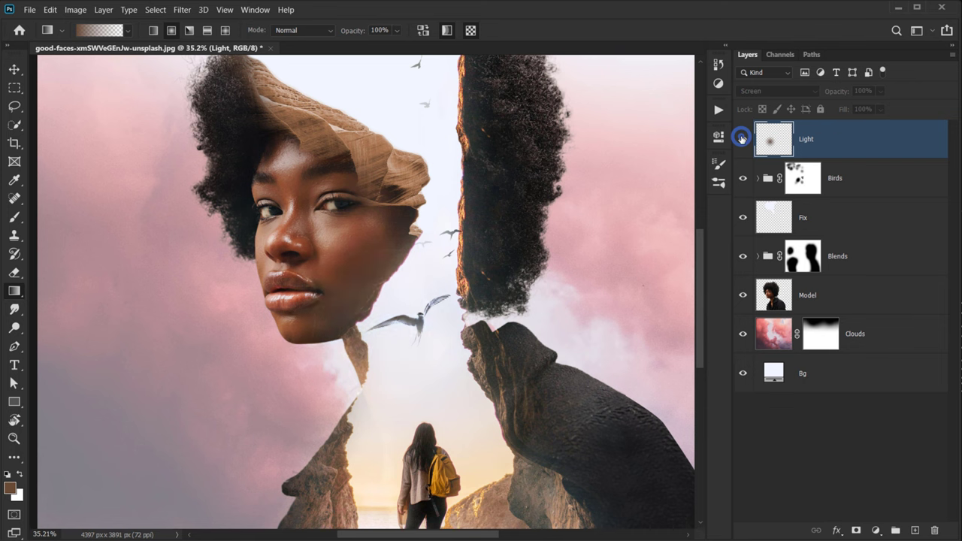
- Show the Light layer again and draw more radial brown gradients on it over the cheek's edge and the inner sides of both hair sections
left_click(741, 139)
scroll(361, 307, "up", 5)
left_click_drag(360, 305, 365, 324)
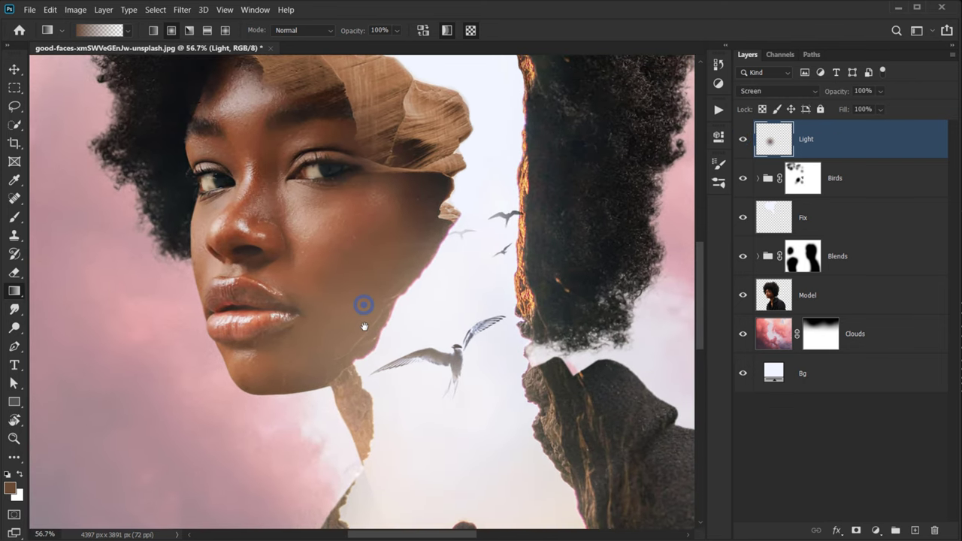
scroll(367, 328, "down", 4)
left_click_drag(431, 303, 429, 356)
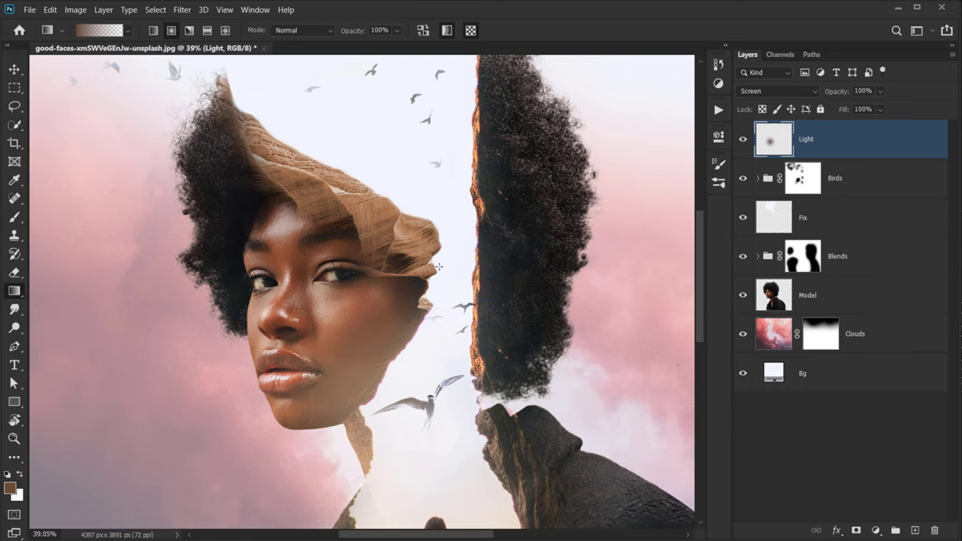
left_click_drag(426, 297, 320, 225)
key("ctrl+0")
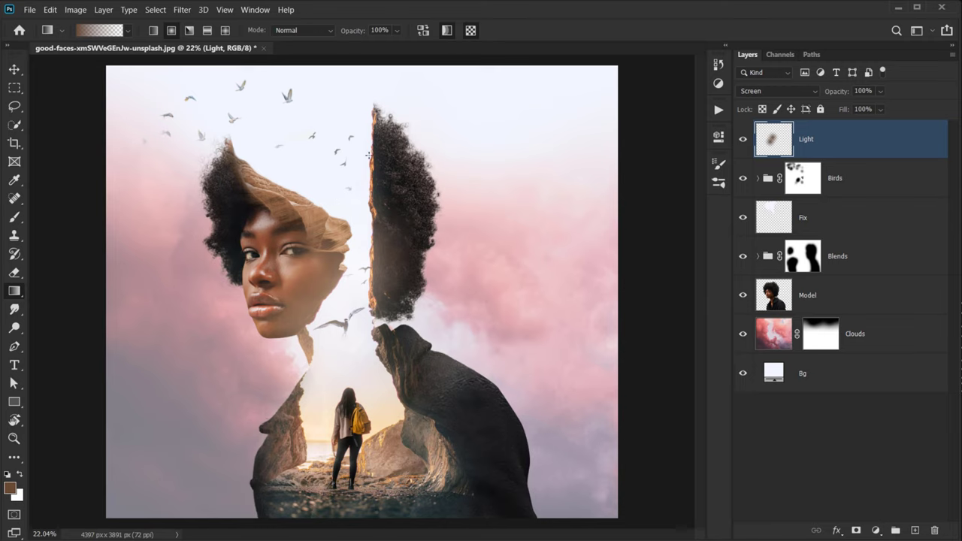
left_click_drag(369, 153, 385, 214)
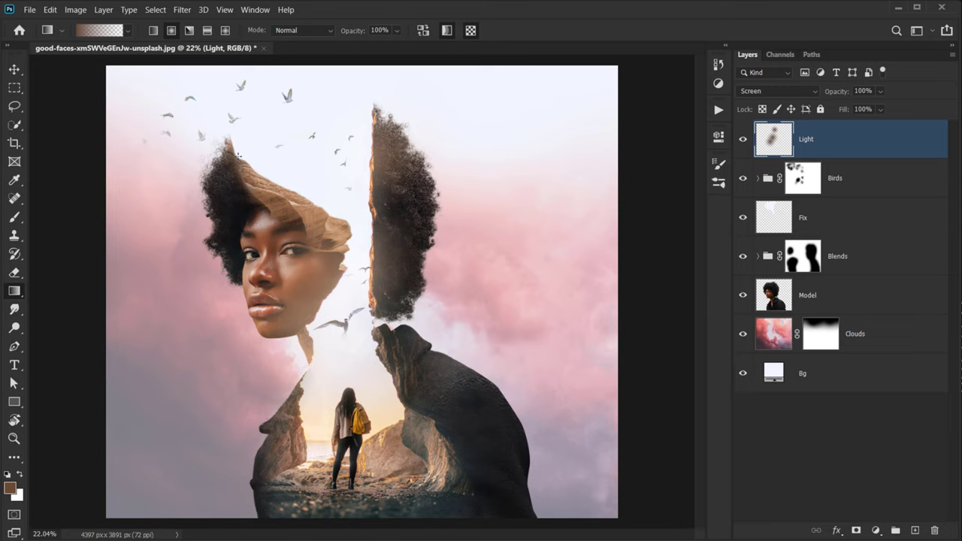
left_click_drag(238, 155, 254, 213)
scroll(299, 304, "down", 4)
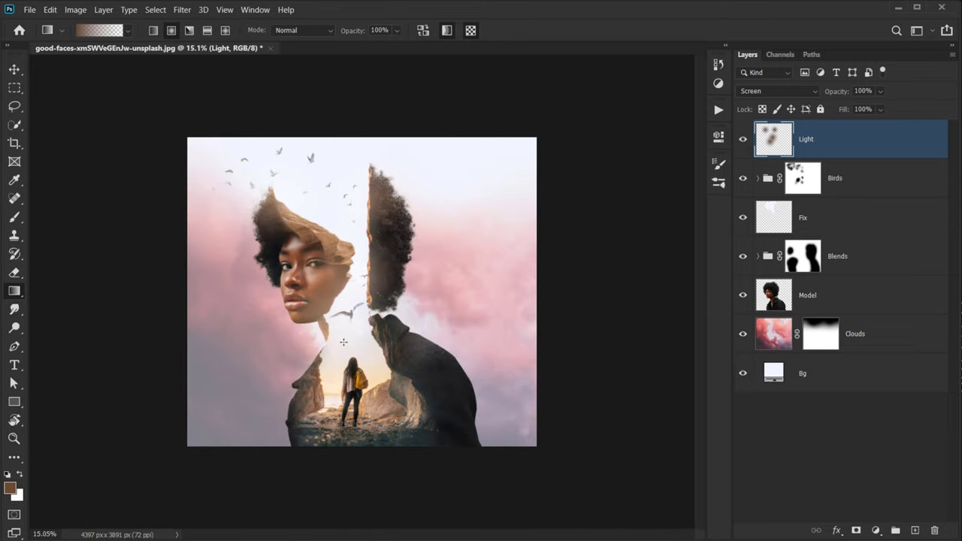
- Reduce the Light layer's opacity to 61%, comparing the image with and without the layer
left_click_drag(848, 92, 827, 92)
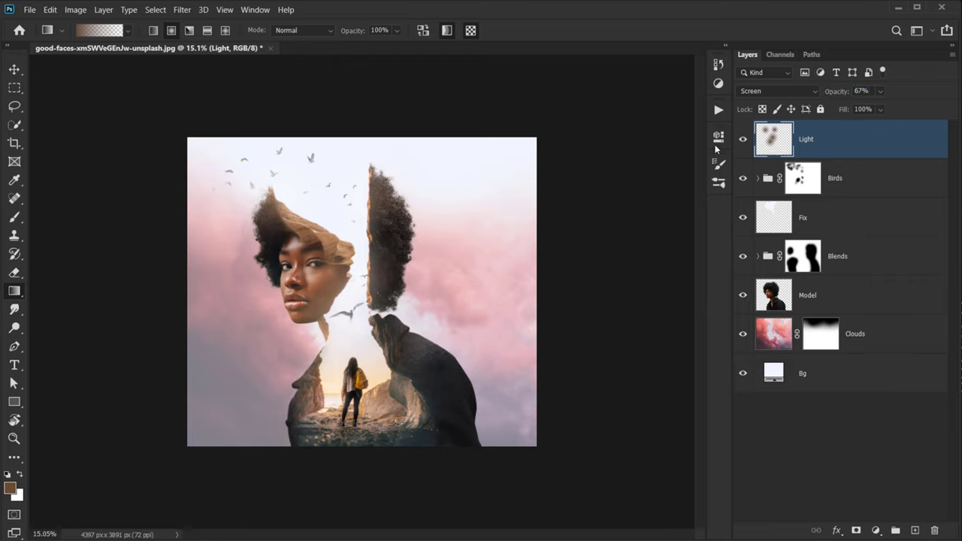
left_click(744, 137)
left_click(745, 137)
left_click(744, 137)
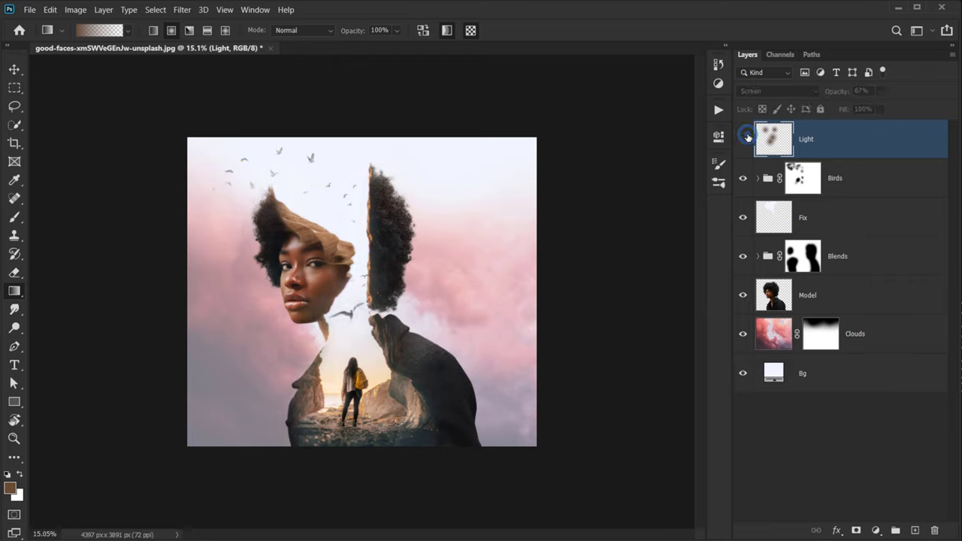
left_click(745, 137)
scroll(230, 287, "up", 3)
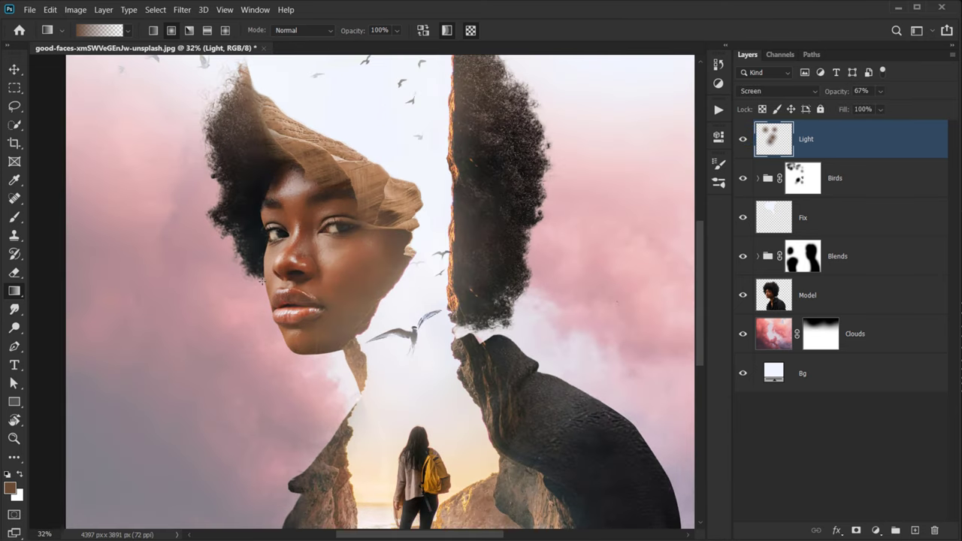
scroll(263, 280, "down", 3)
left_click(845, 92)
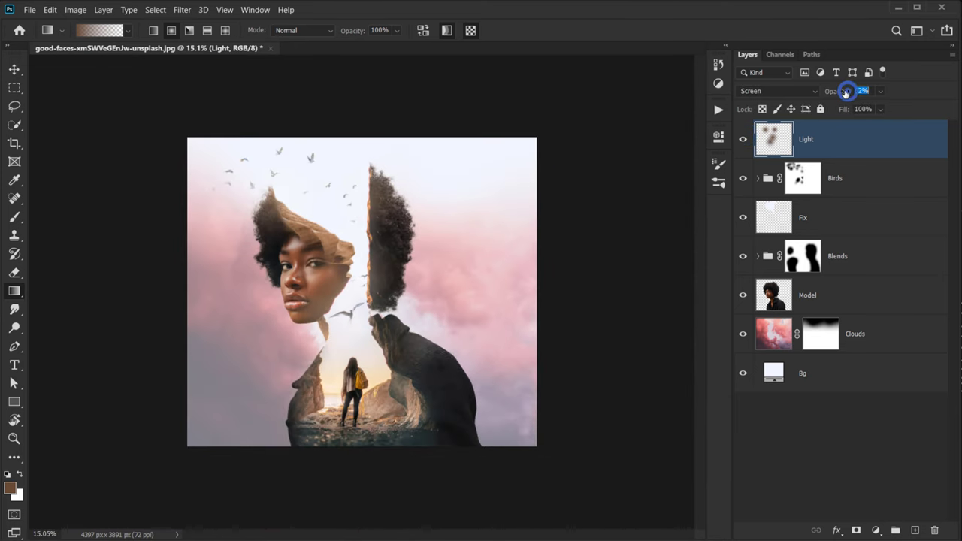
left_click_drag(845, 92, 843, 94)
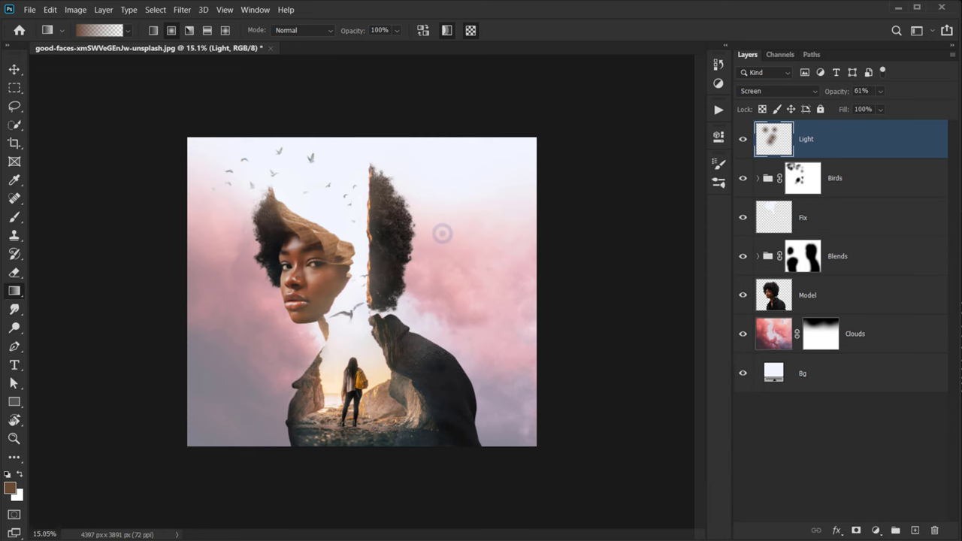
- Add a Levels adjustment layer above the Light layer and set its Red channel output levels to 24 and 231
scroll(353, 263, "up", 1)
scroll(611, 138, "up", 1)
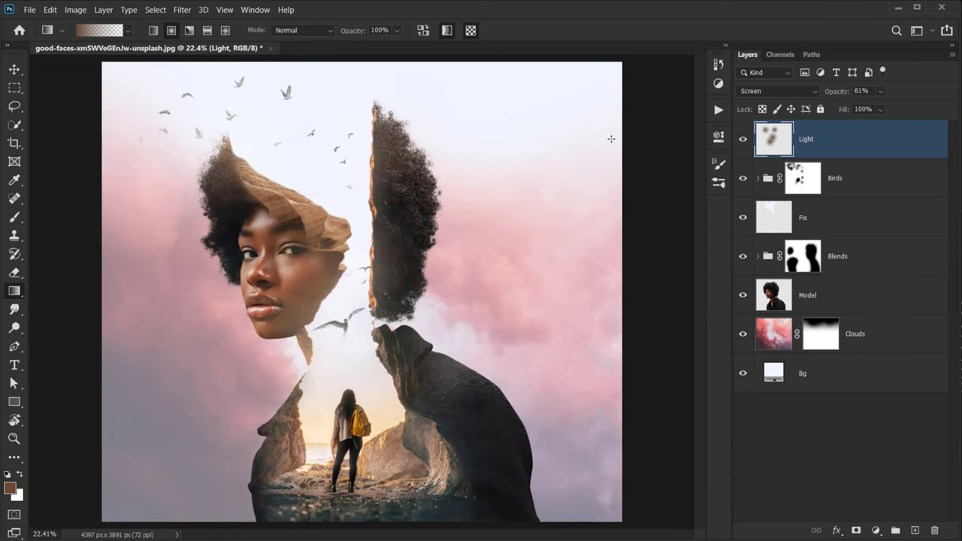
left_click(876, 531)
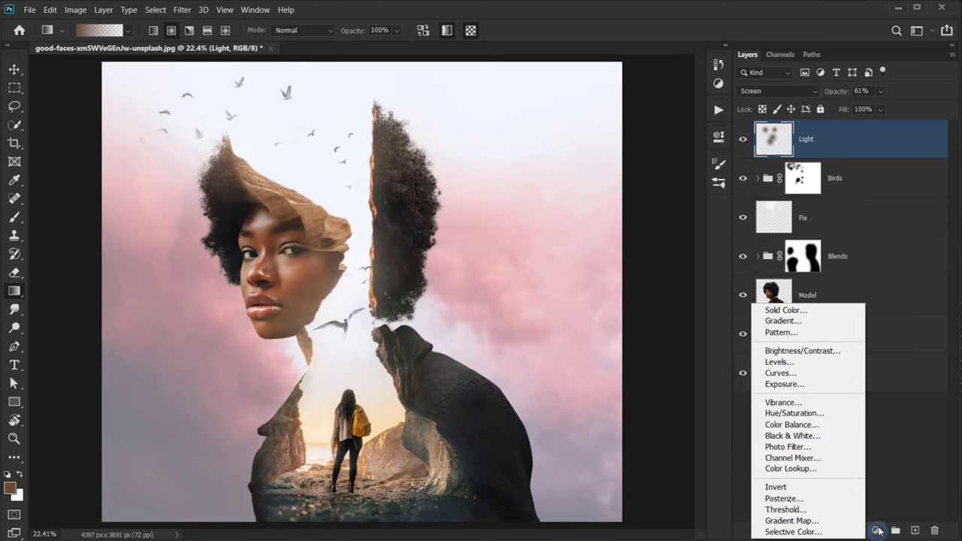
left_click(779, 362)
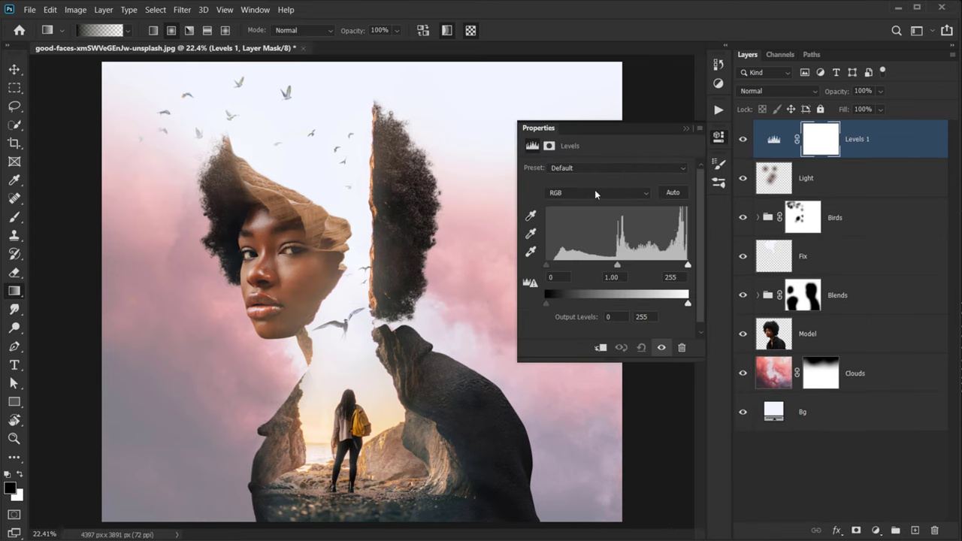
left_click(595, 192)
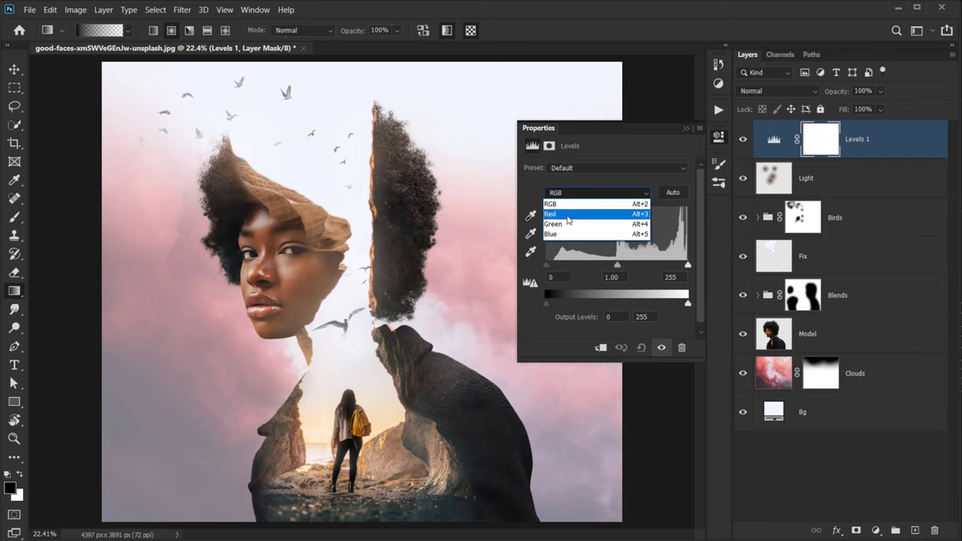
left_click(567, 217)
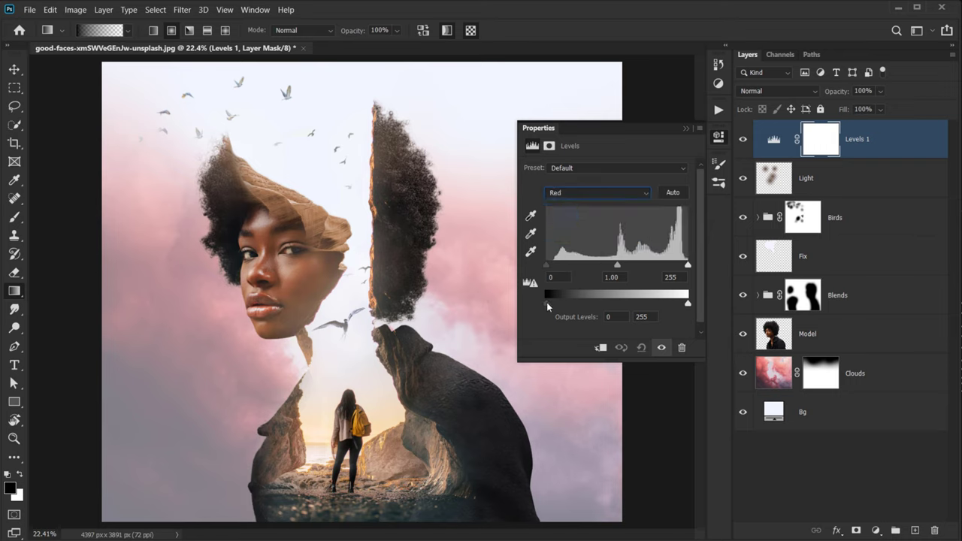
left_click_drag(546, 302, 554, 303)
left_click_drag(688, 304, 674, 306)
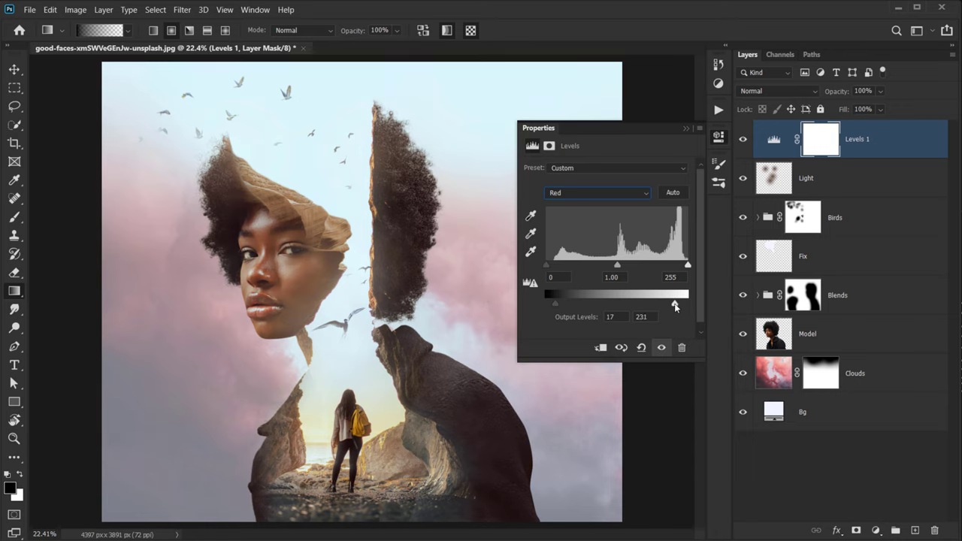
left_click_drag(555, 304, 560, 306)
- Set the Blue channel output levels of the Levels adjustment to 23 and 227
left_click(576, 193)
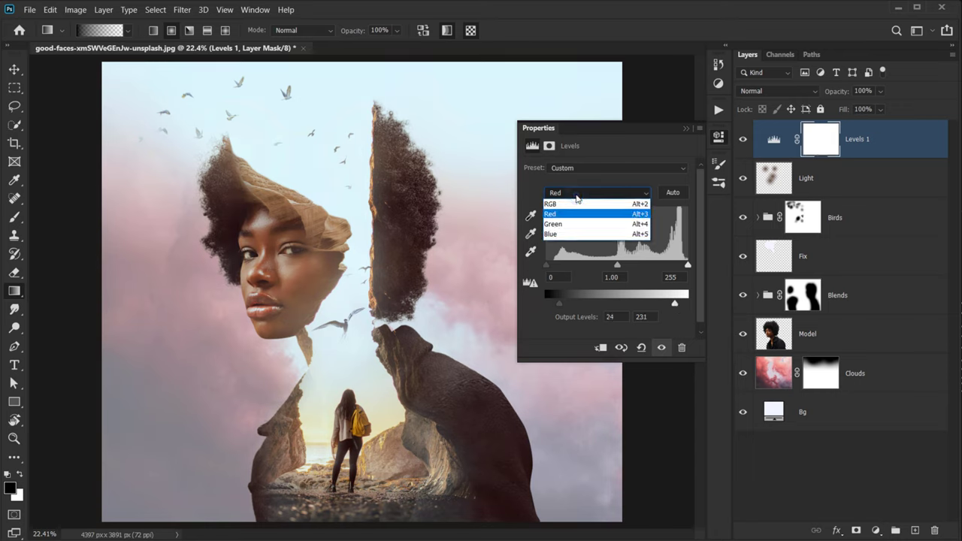
left_click(560, 234)
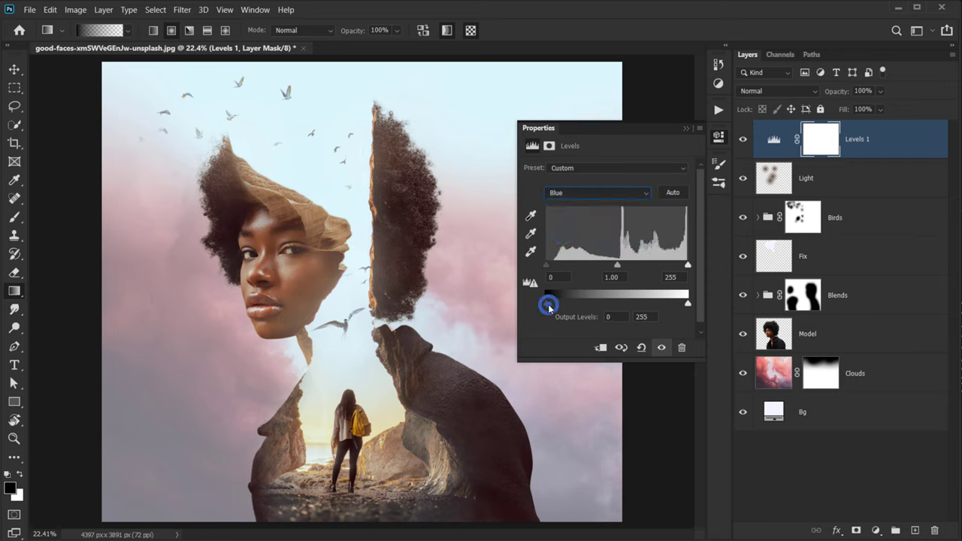
left_click_drag(548, 303, 559, 304)
left_click_drag(688, 303, 673, 306)
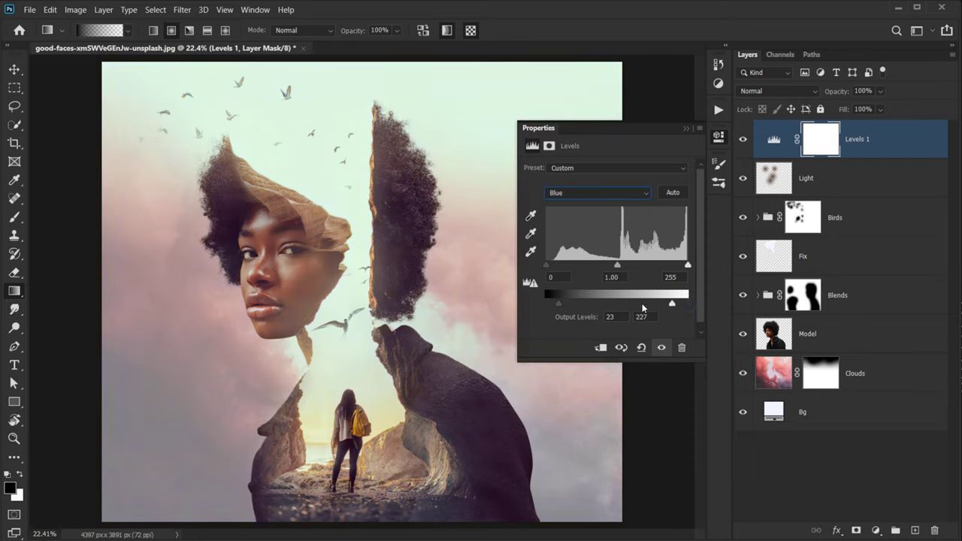
- In the Levels RGB channel, set the black input to 11, slightly lower the white input and brighten the midtones a little
left_click(571, 193)
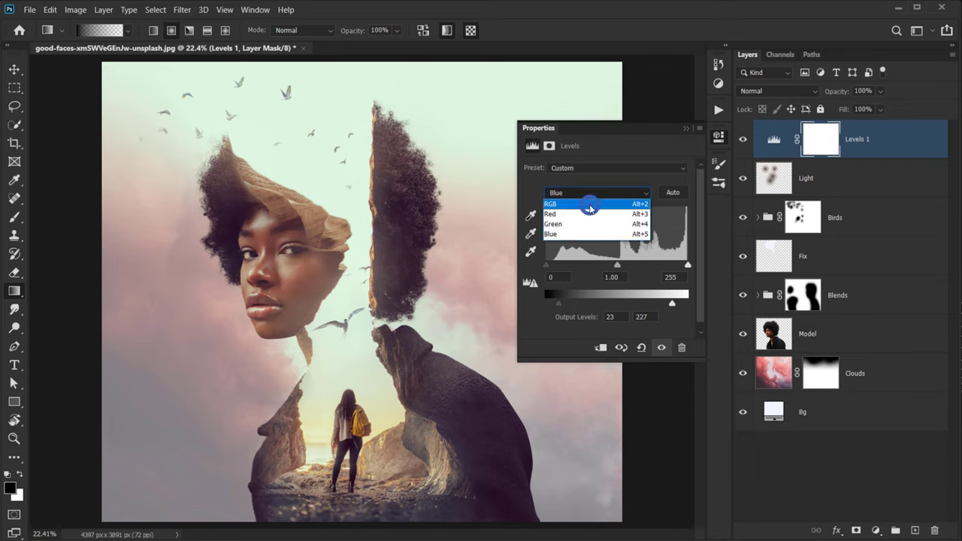
left_click(578, 197)
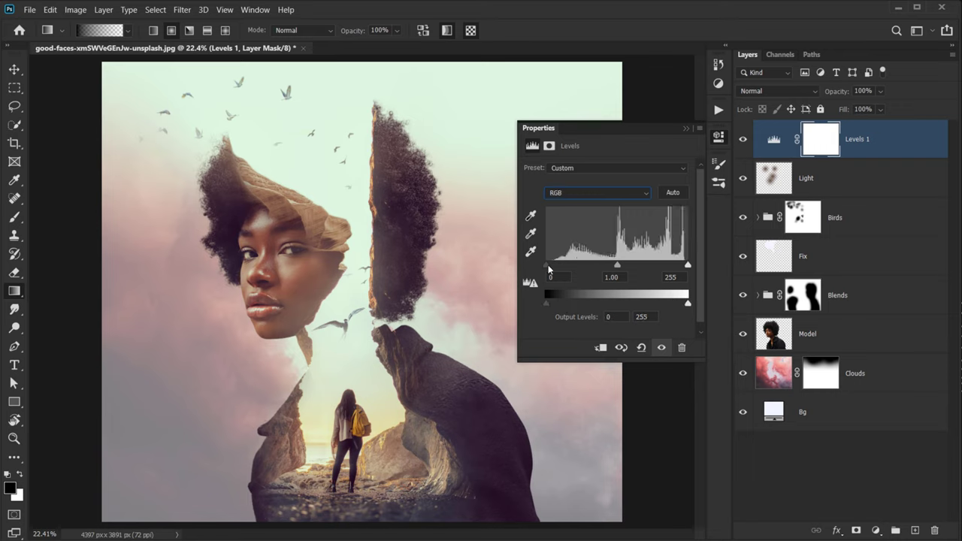
left_click_drag(548, 266, 551, 266)
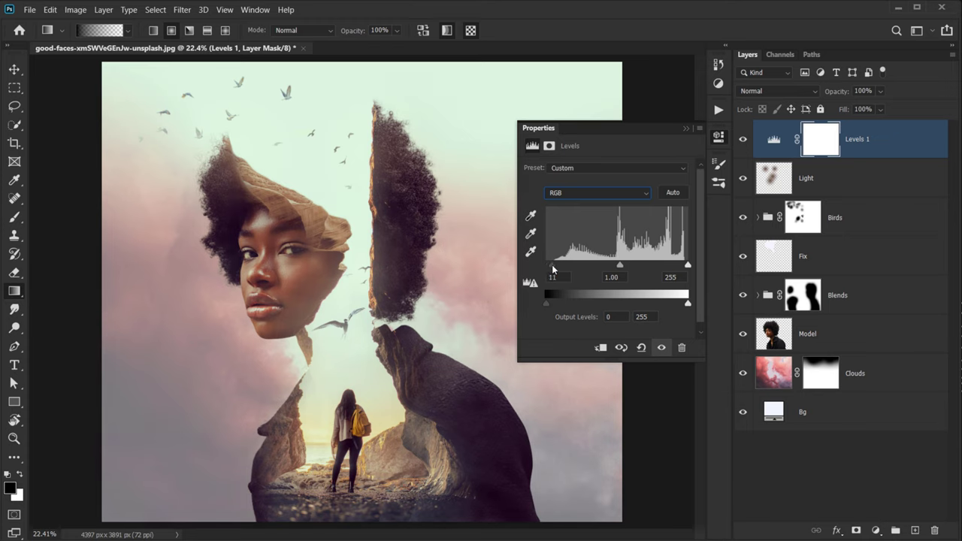
left_click_drag(687, 266, 686, 266)
left_click_drag(619, 266, 617, 266)
left_click(686, 129)
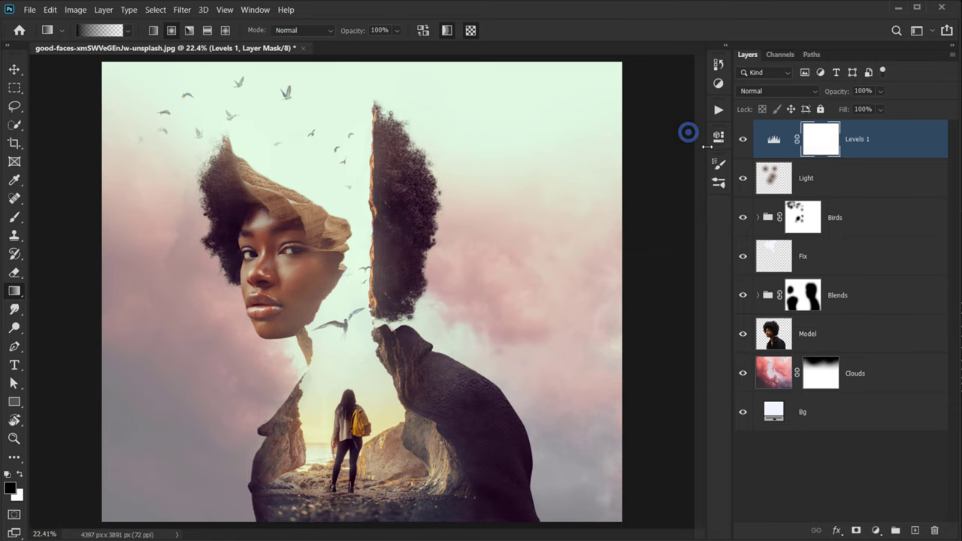
- Compare the composite with and without the Levels adjustment and examine the toned portrait closely and as a whole
left_click(741, 139)
left_click(742, 139)
scroll(313, 290, "down", 2)
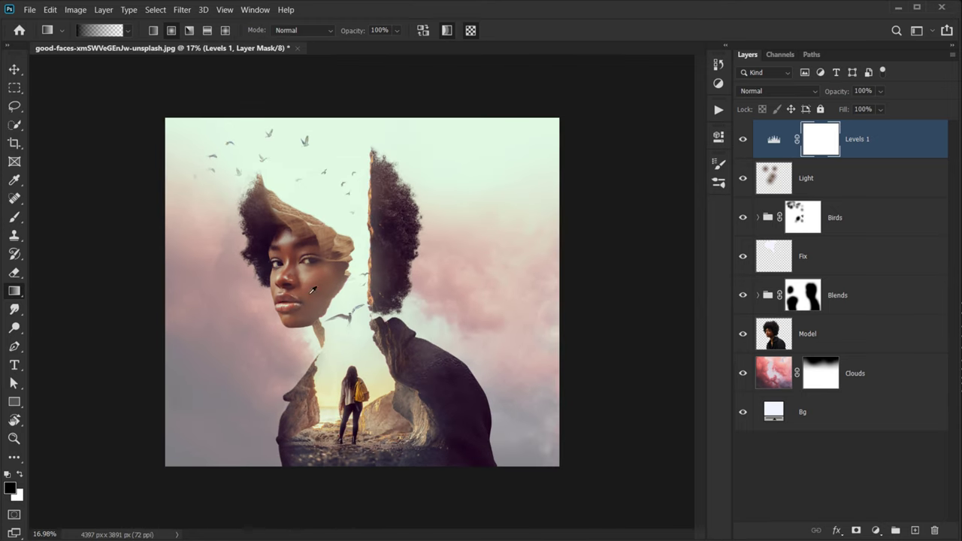
key("ctrl+0")
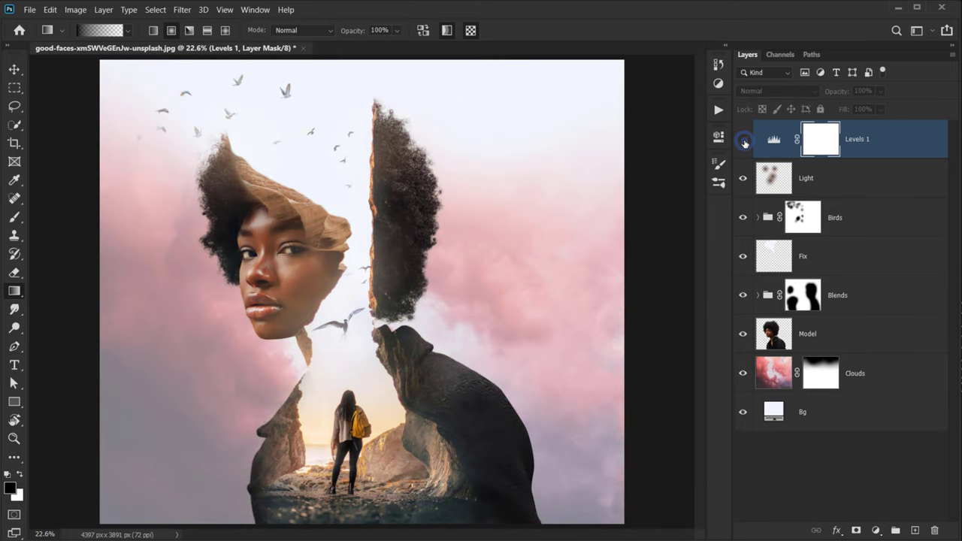
scroll(350, 240, "up", 2)
scroll(350, 240, "down", 2)
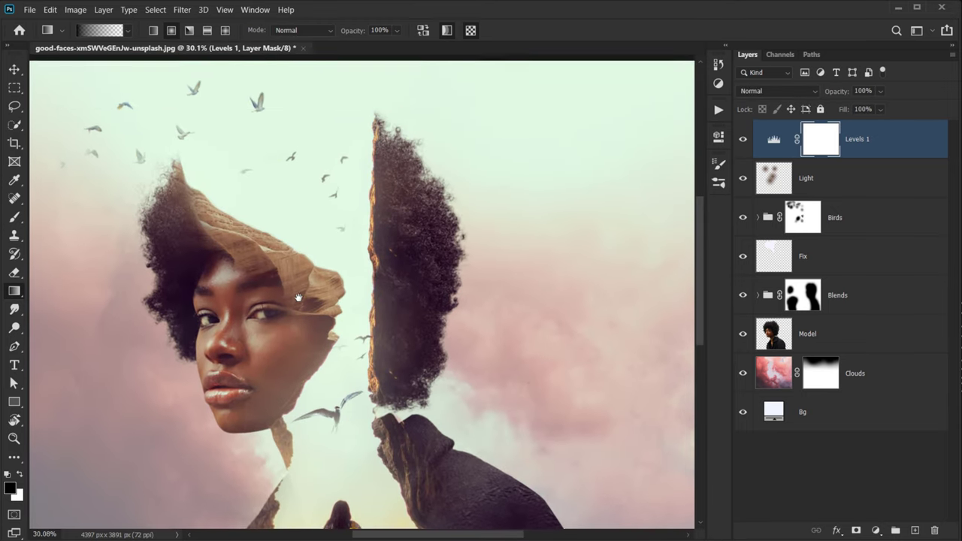
key("ctrl+0")
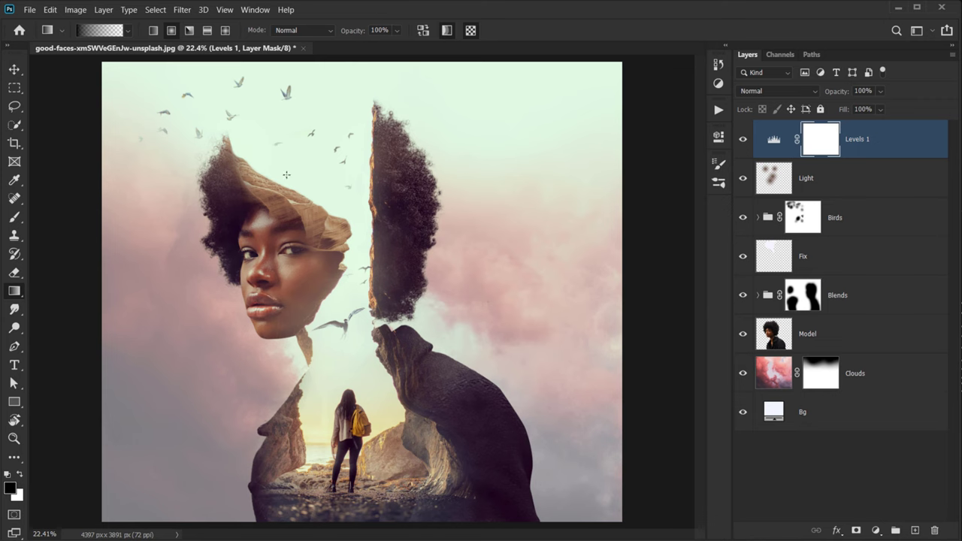
scroll(343, 166, "up", 3)
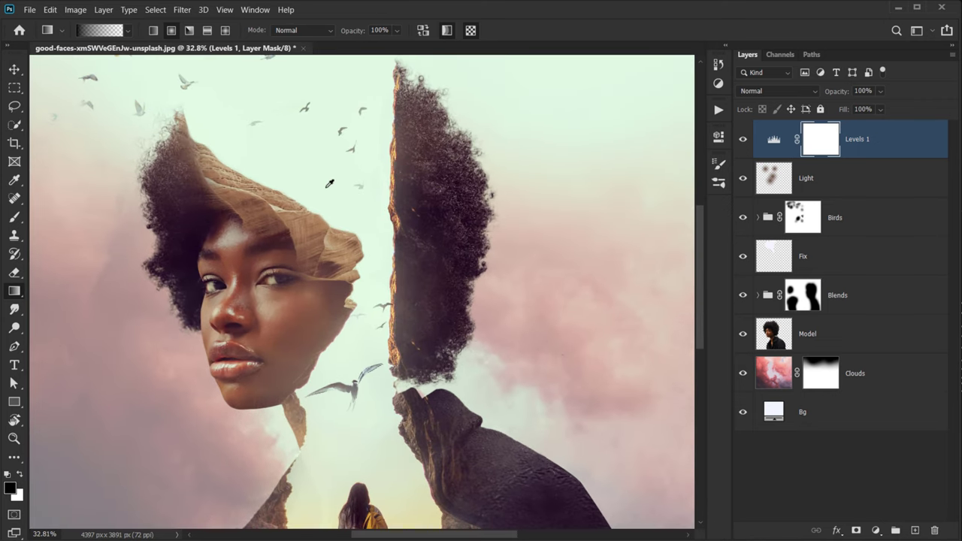
scroll(329, 183, "down", 2)
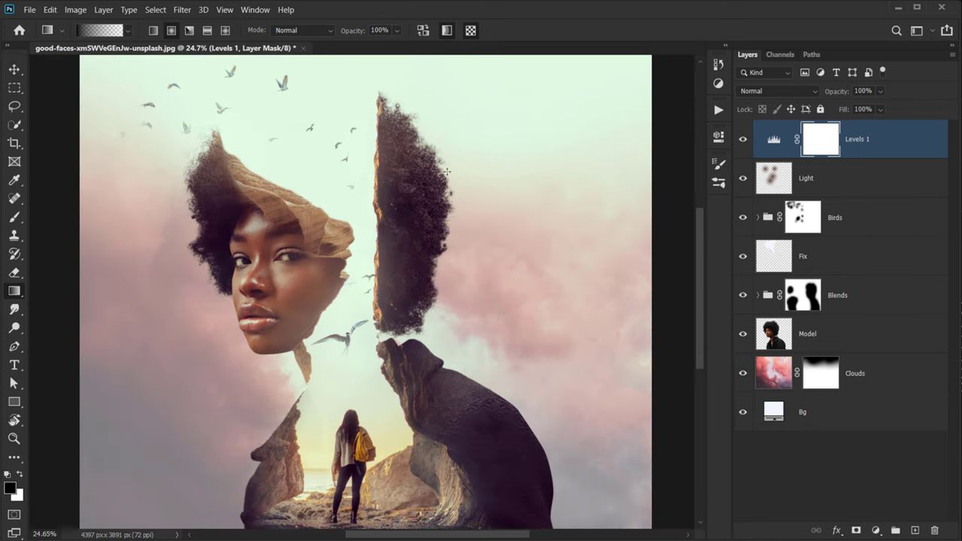
scroll(446, 172, "down", 1)
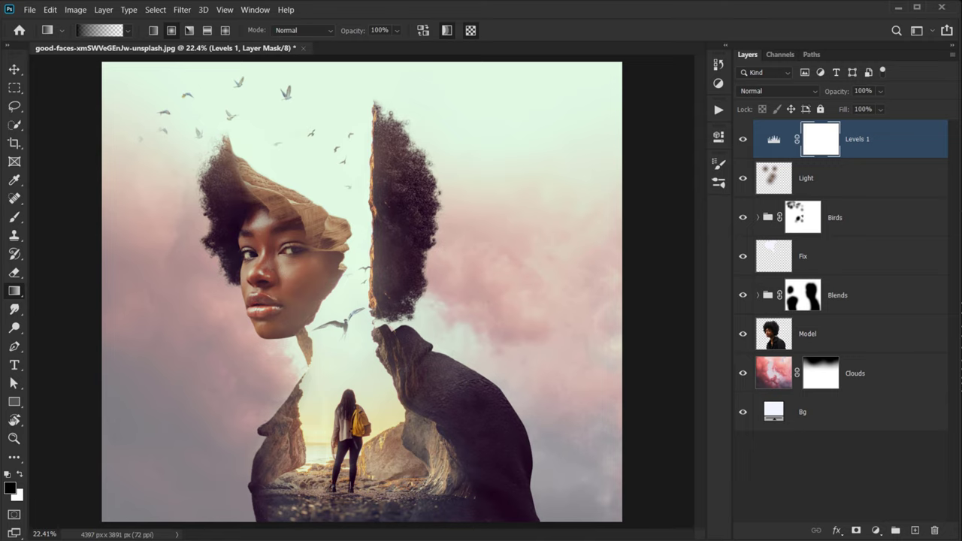
- Add a Gradient Map adjustment layer above Levels 1 and set its black color stop to dark brown #483930
left_click(876, 529)
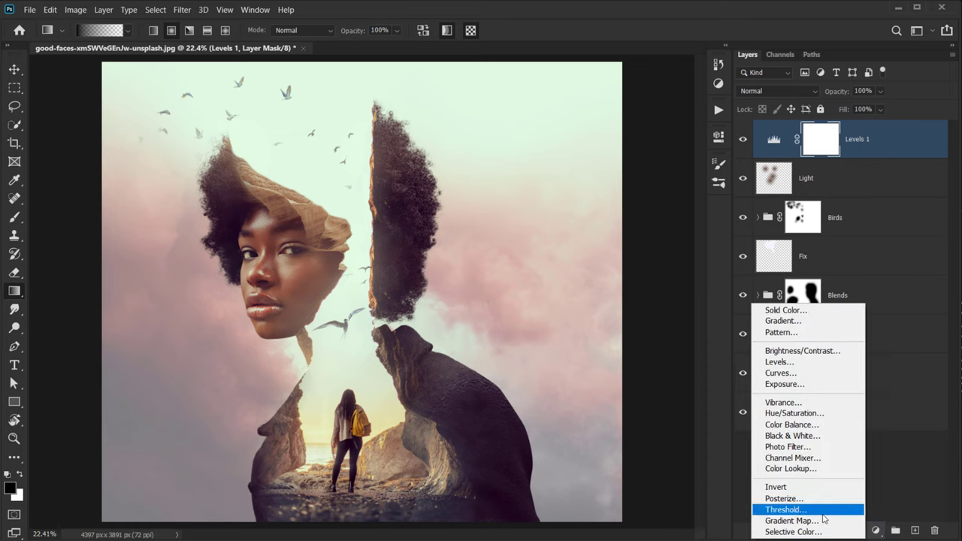
left_click(824, 521)
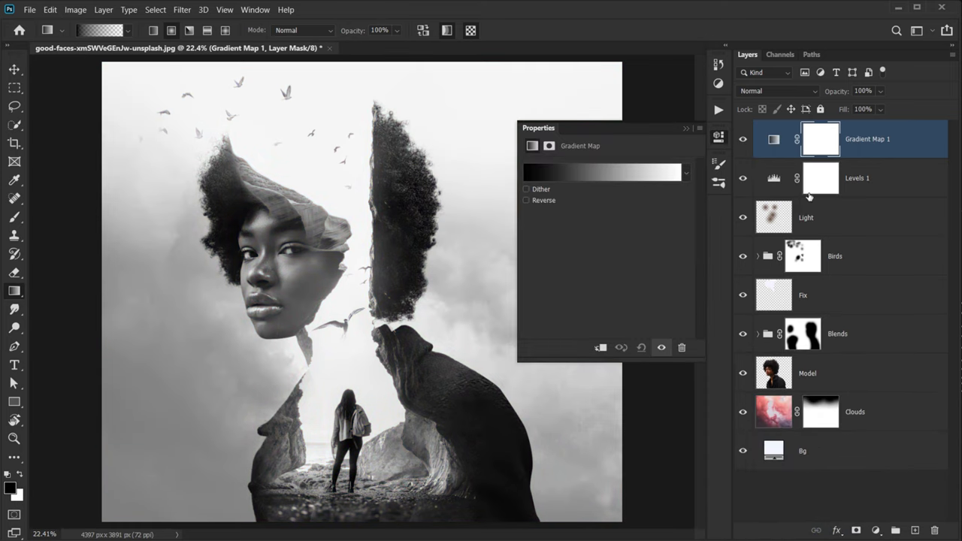
double_click(768, 140)
left_click(602, 171)
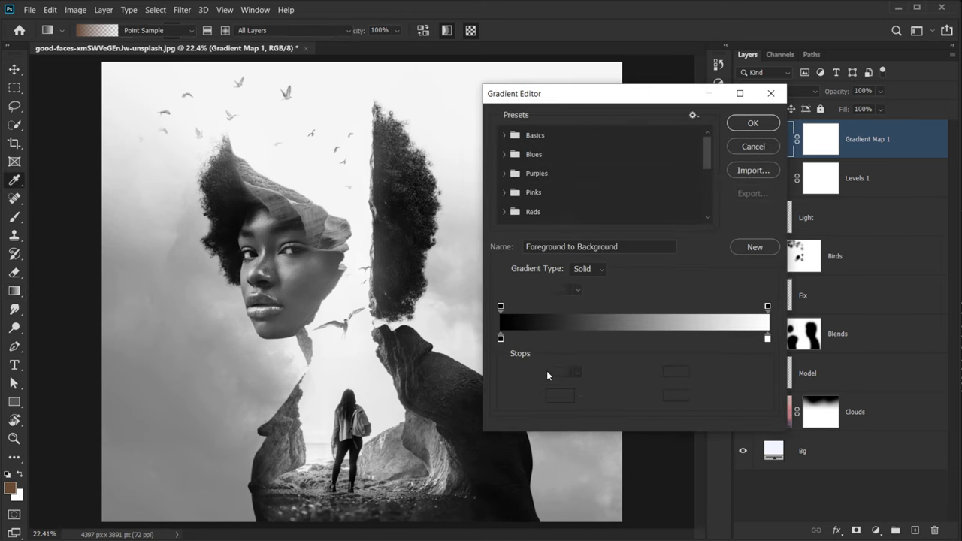
double_click(500, 338)
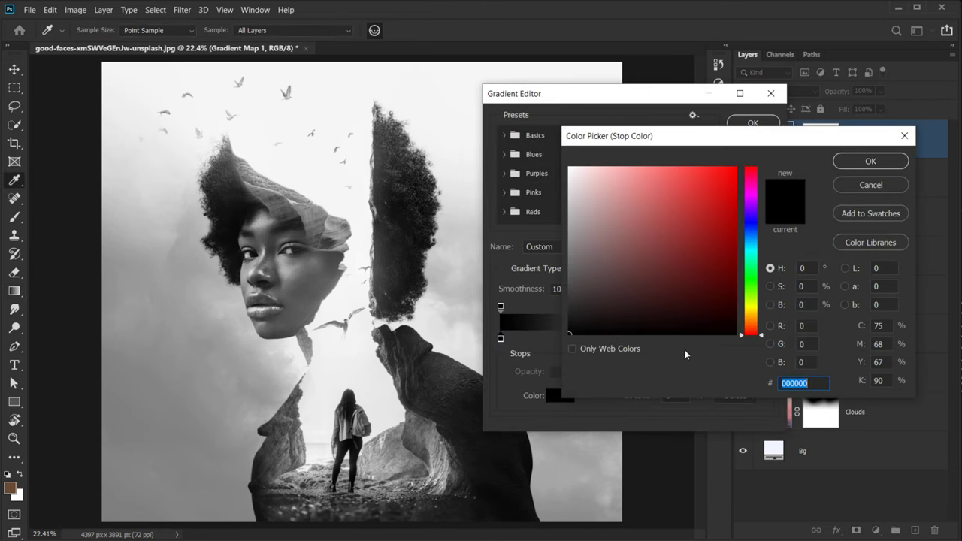
mouse_move(748, 329)
left_mouse_down()
mouse_move(753, 316)
mouse_move(754, 327)
left_mouse_up()
left_click(635, 291)
left_click_drag(636, 291, 626, 288)
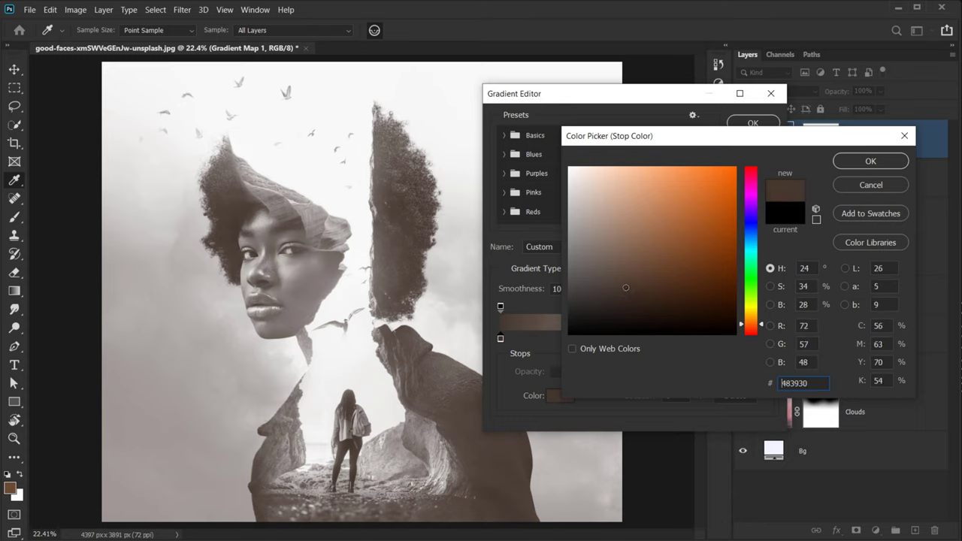
left_click(868, 162)
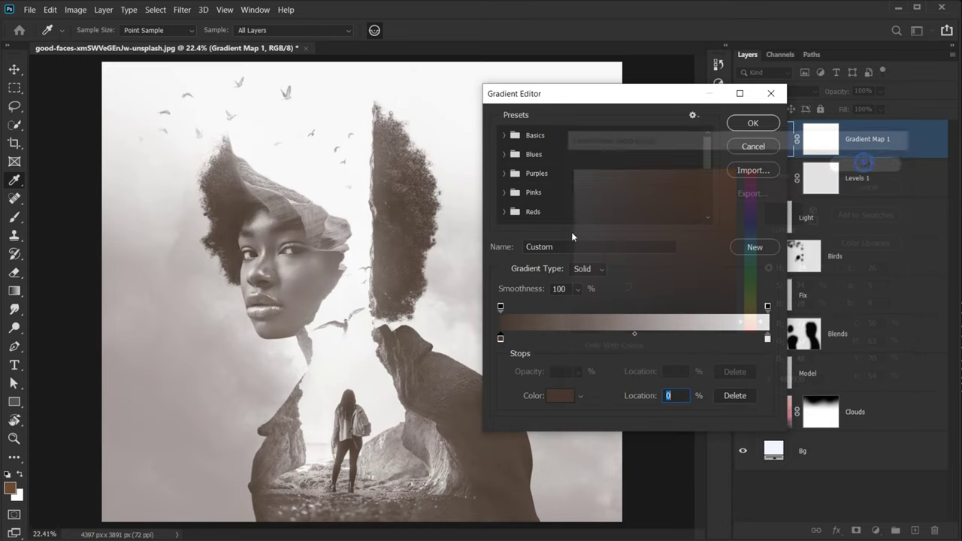
- Change the gradient map's white color stop to neutral gray with 50% brightness and accept the gradient
double_click(768, 338)
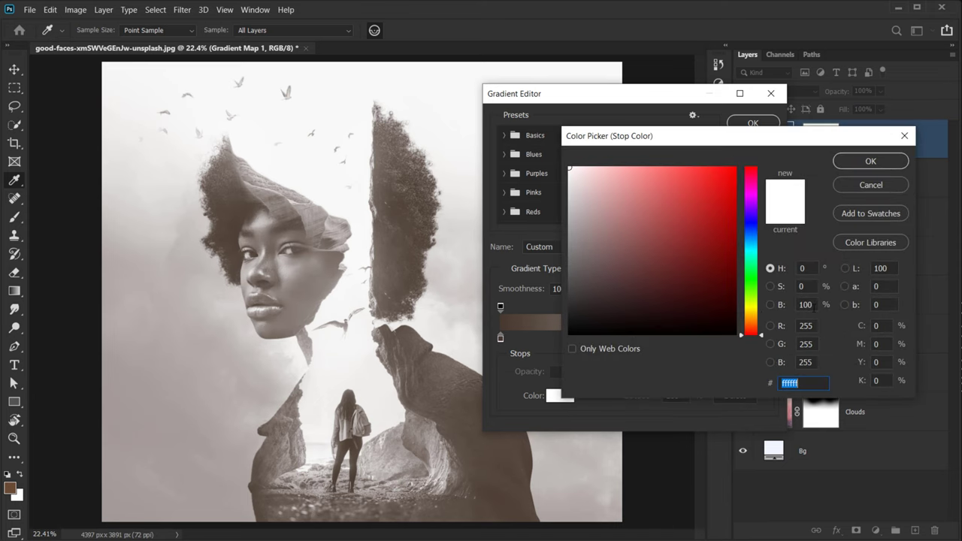
left_click(810, 304)
type("50")
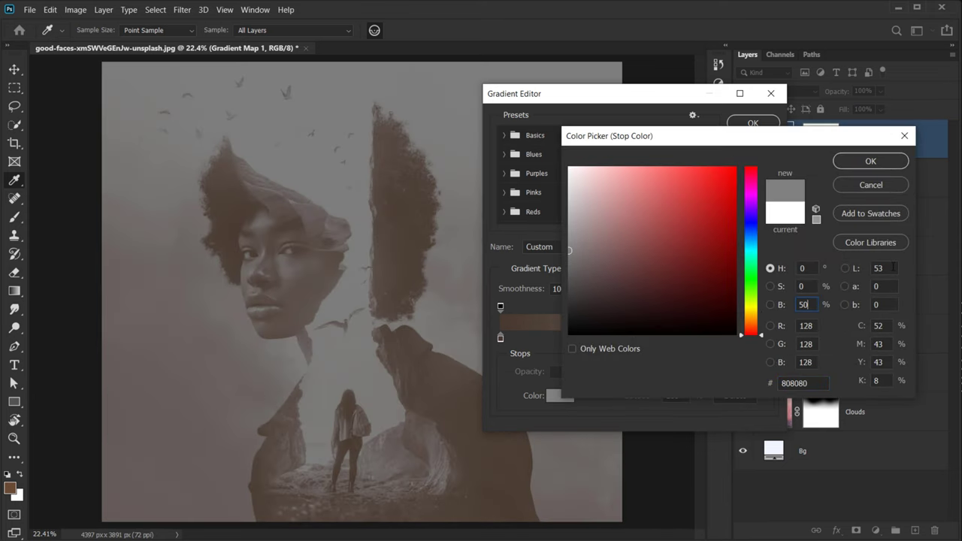
left_click(871, 161)
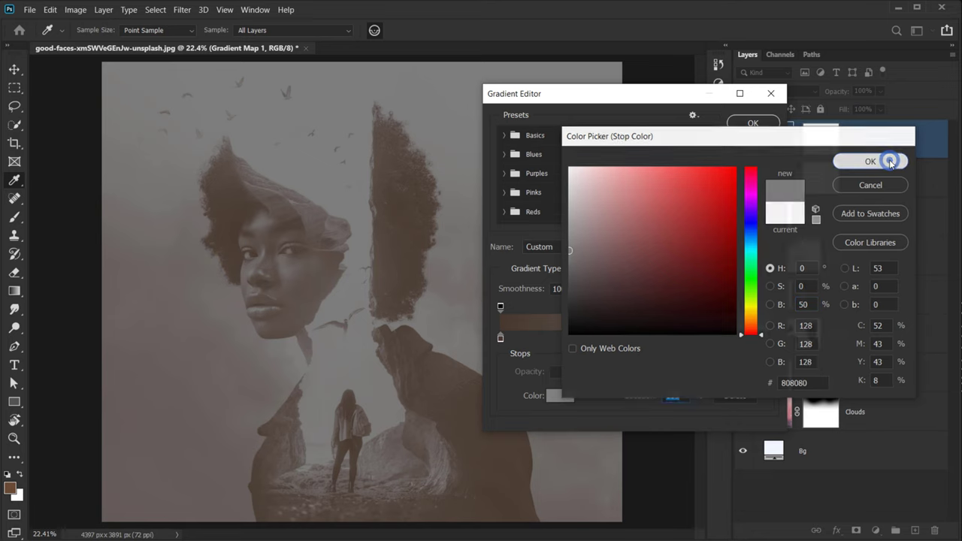
left_click(752, 123)
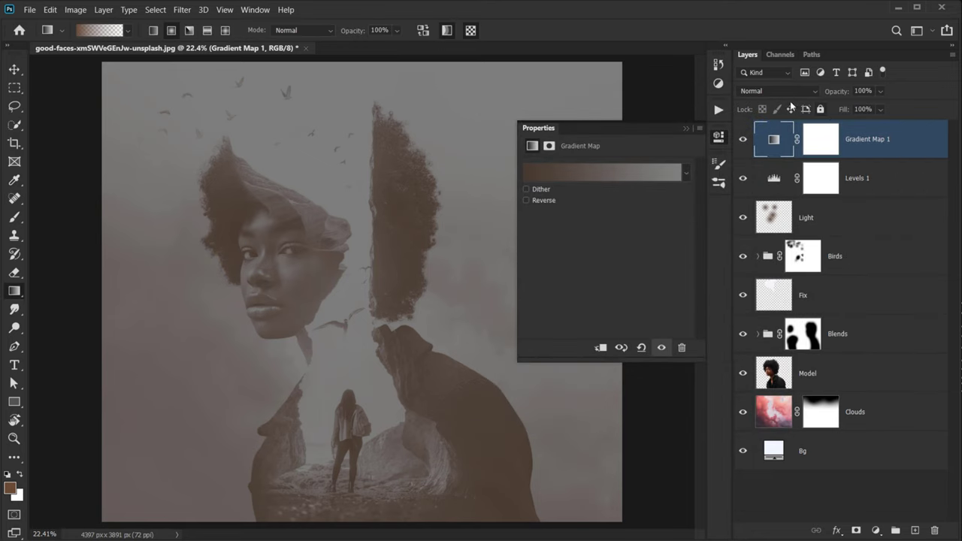
- Set the Gradient Map layer's blend mode to Soft Light, check its effect on the image, and set its opacity to 50%
left_click(780, 91)
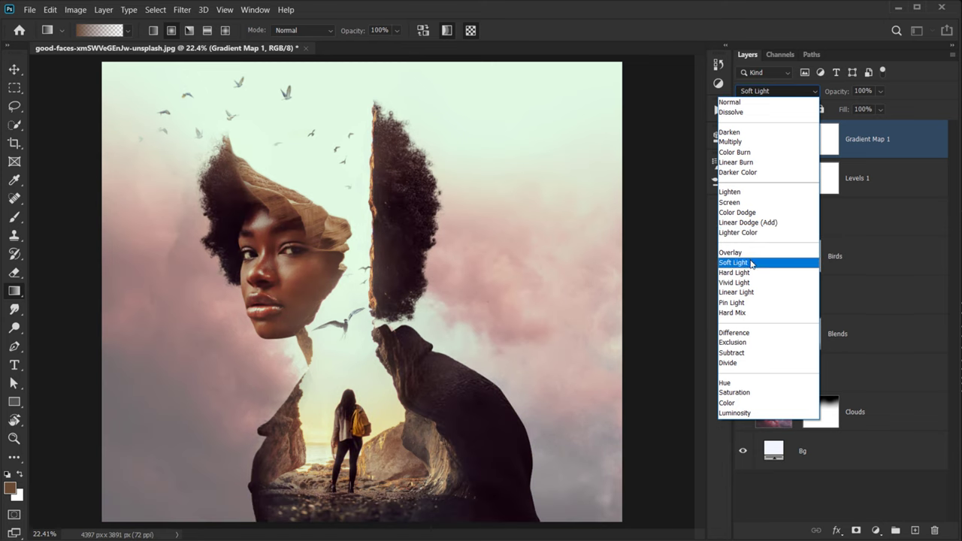
left_click(744, 262)
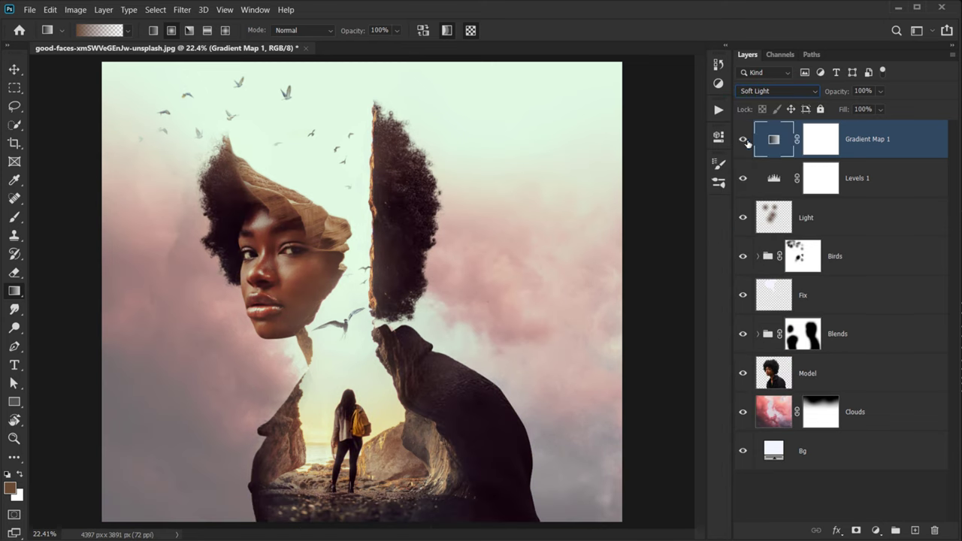
left_click(744, 140)
left_click(744, 139)
left_click(744, 140)
left_click(744, 140)
left_click(744, 139)
left_click(744, 140)
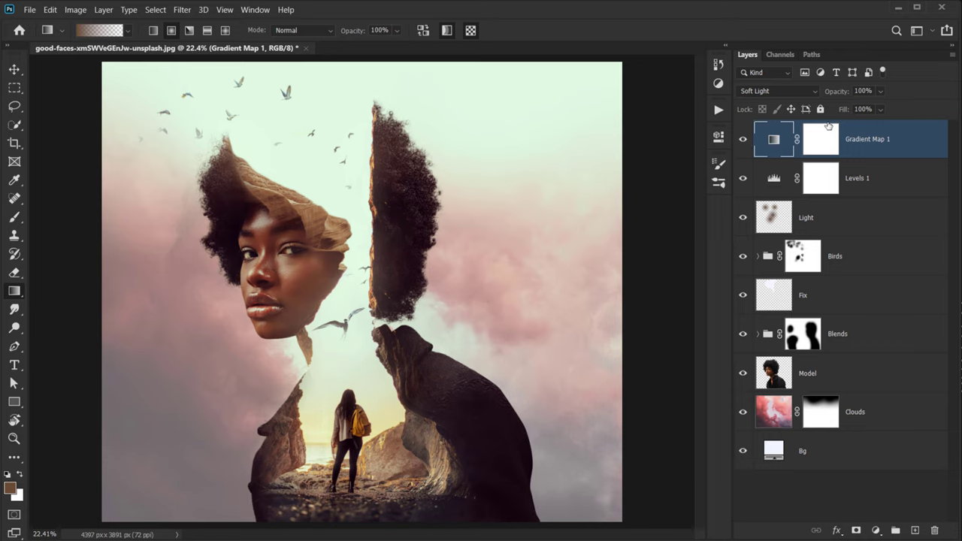
left_click(865, 90)
left_click_drag(841, 92, 785, 101)
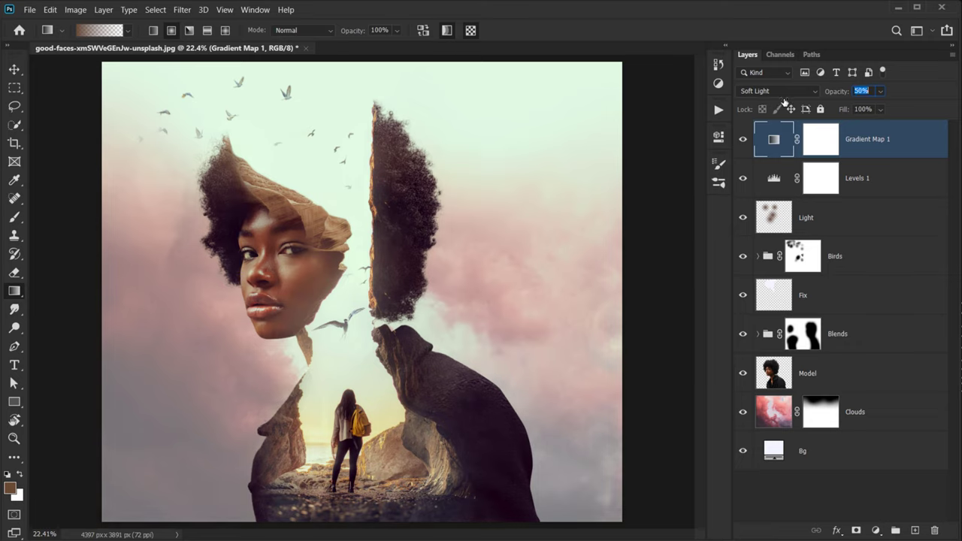
- Compare the composite with and without the Gradient Map layer and examine the whole image with the interface panels hidden
left_click(747, 139)
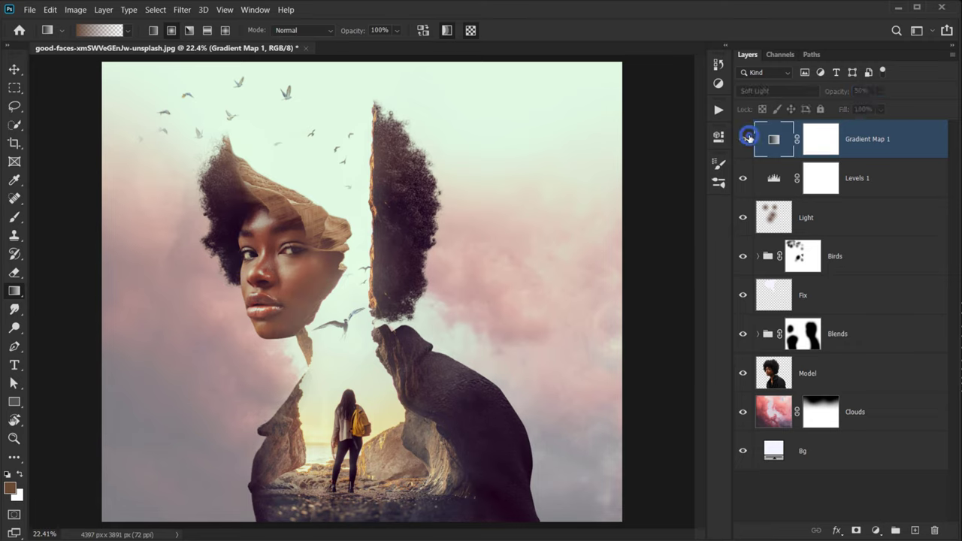
left_click(747, 139)
left_click(747, 139)
left_click(747, 139)
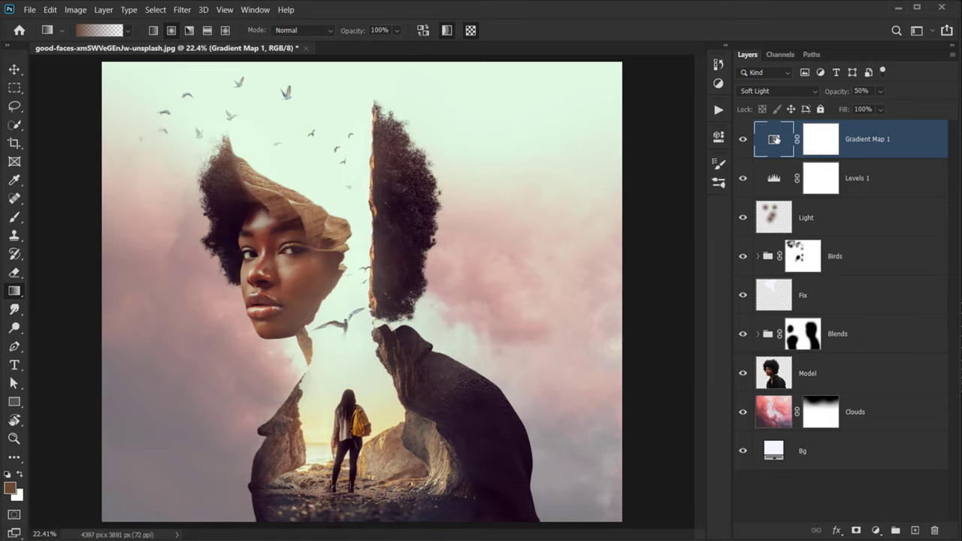
left_click(747, 139)
left_click(747, 139)
key("Tab")
key("ctrl+0")
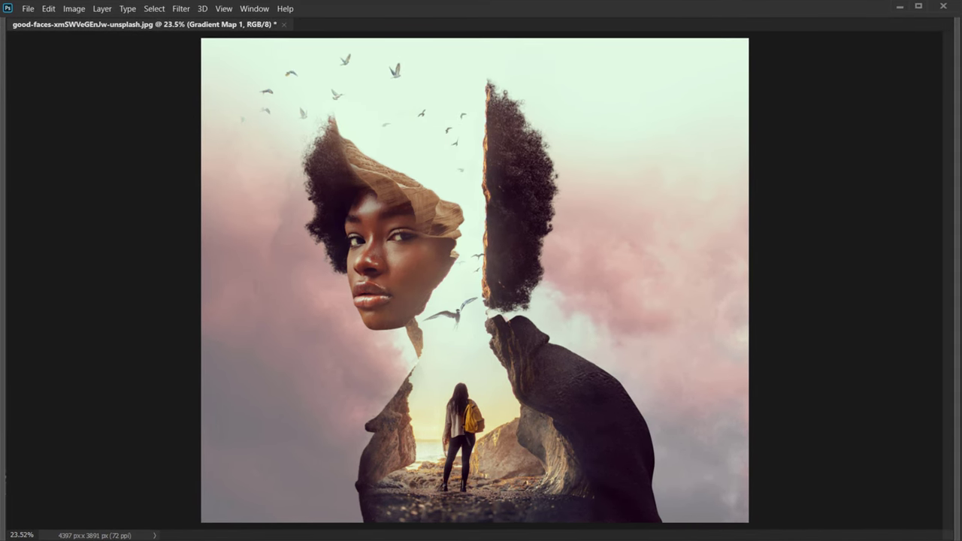